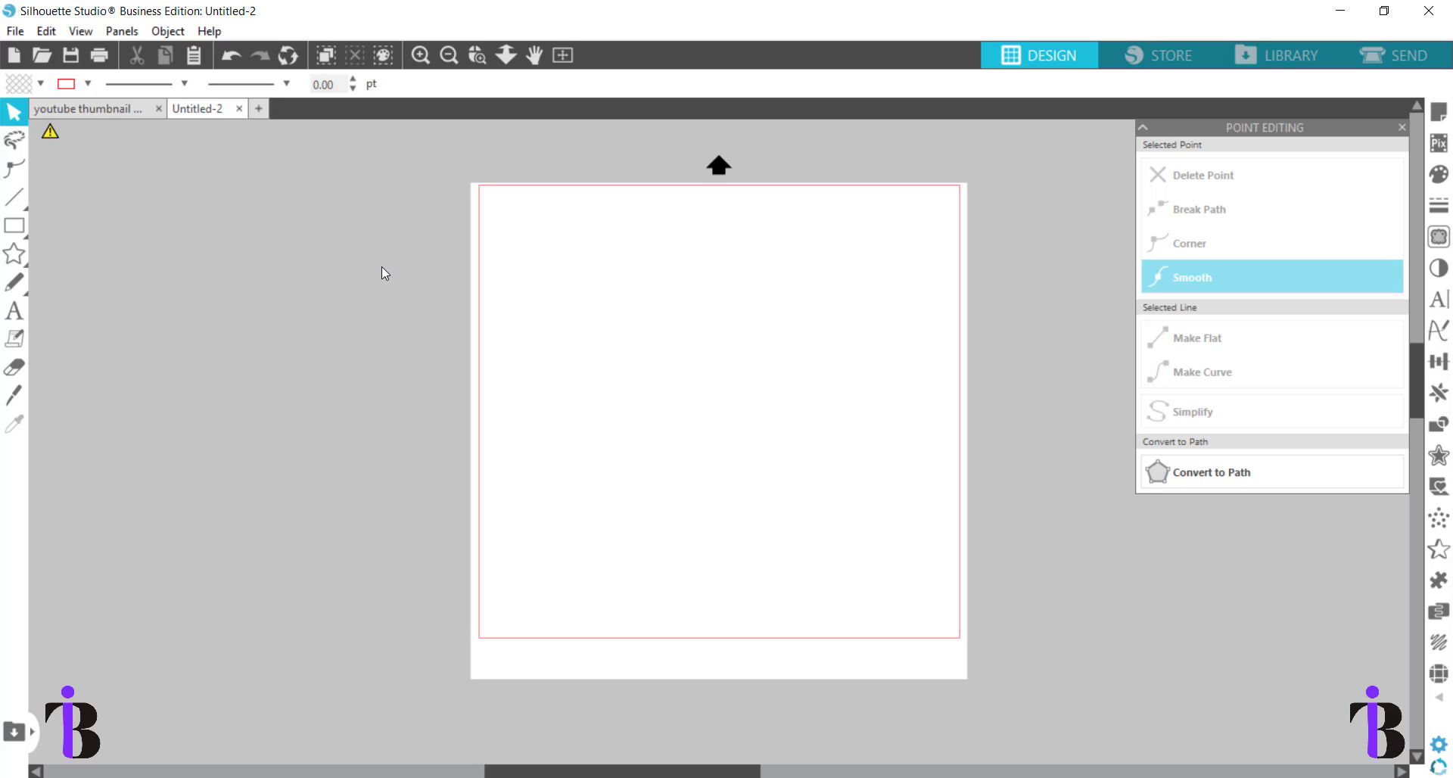
Merge the file "Vapor Jerzees 21M Basic-T ADULT S-3XL-PHOTOSHOP Blank Template Only" from the Pictures folder into the document
click(15, 31)
click(87, 157)
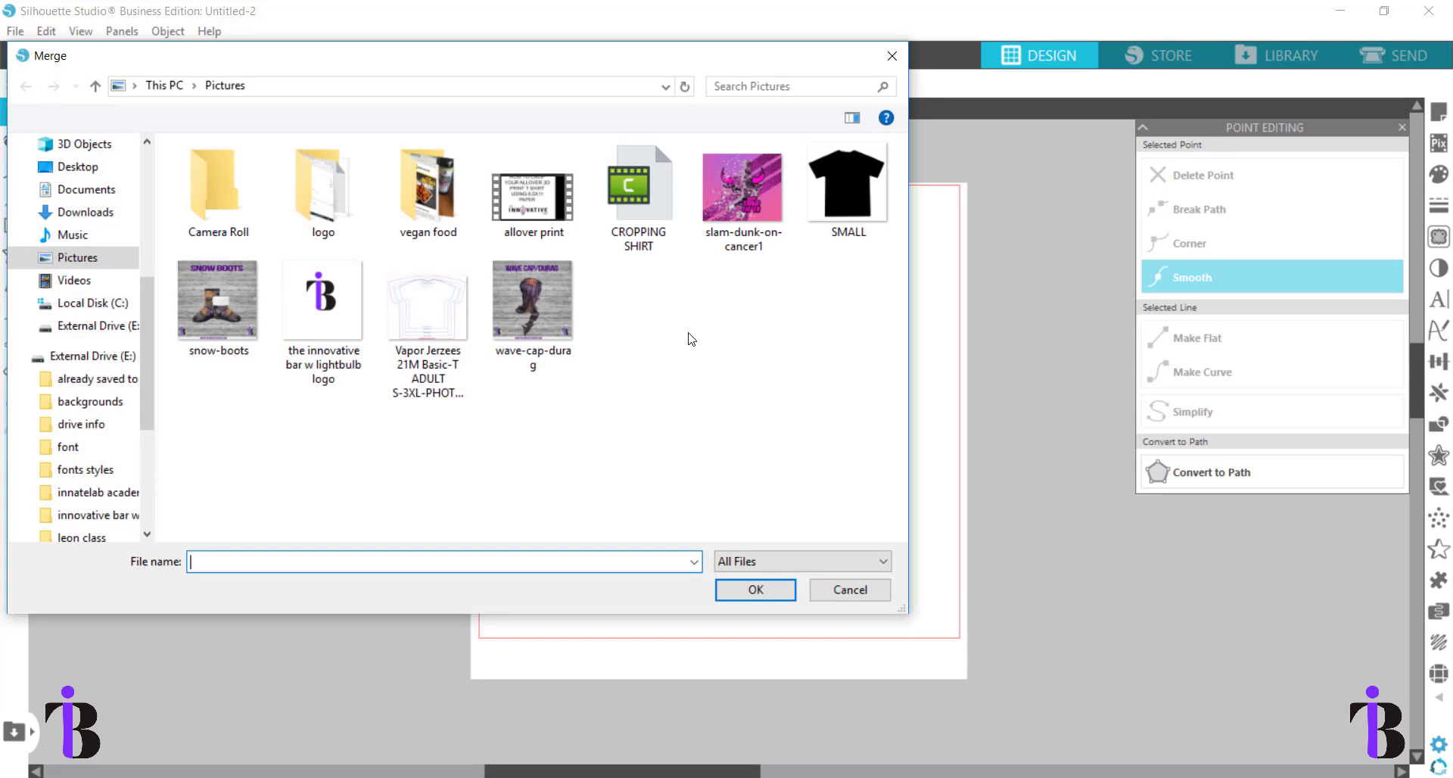
click(441, 297)
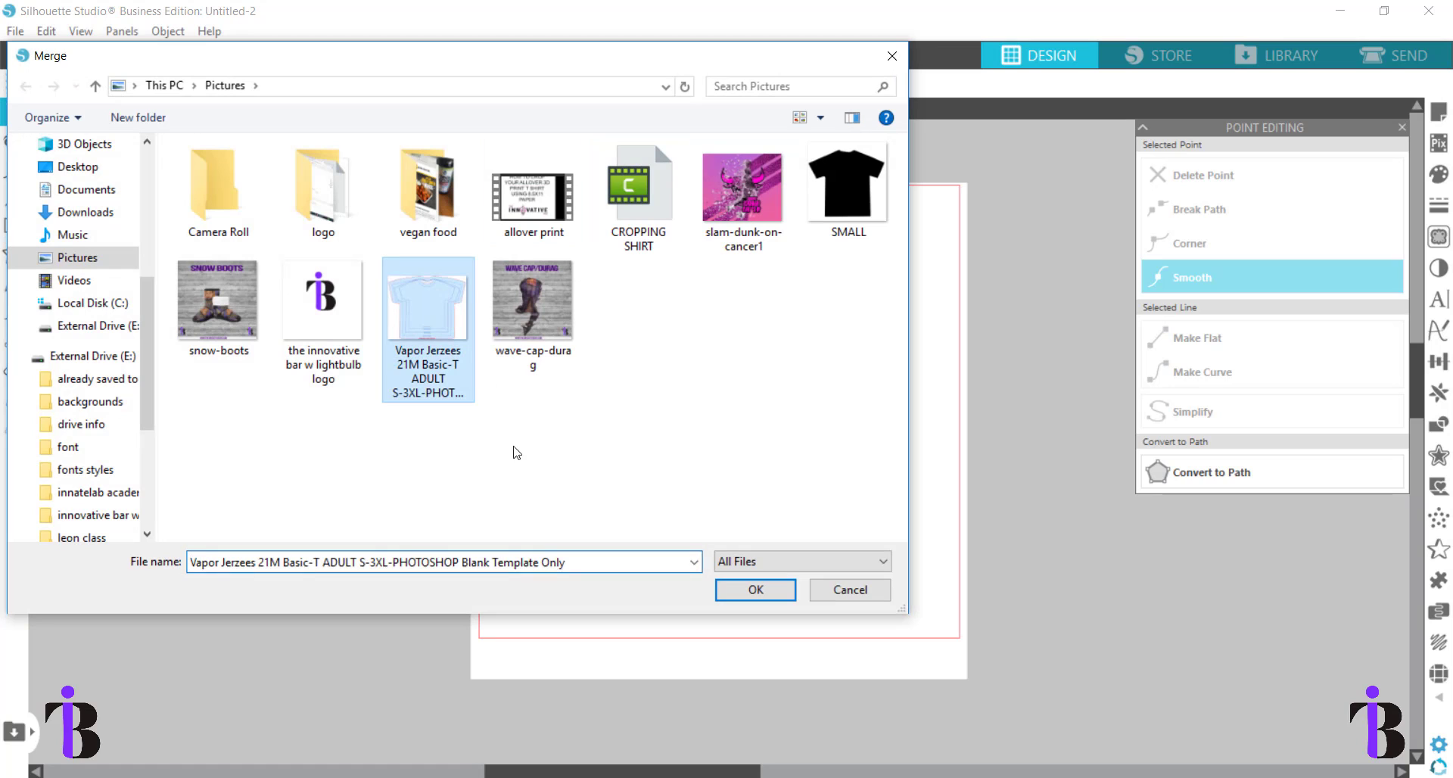
click(756, 590)
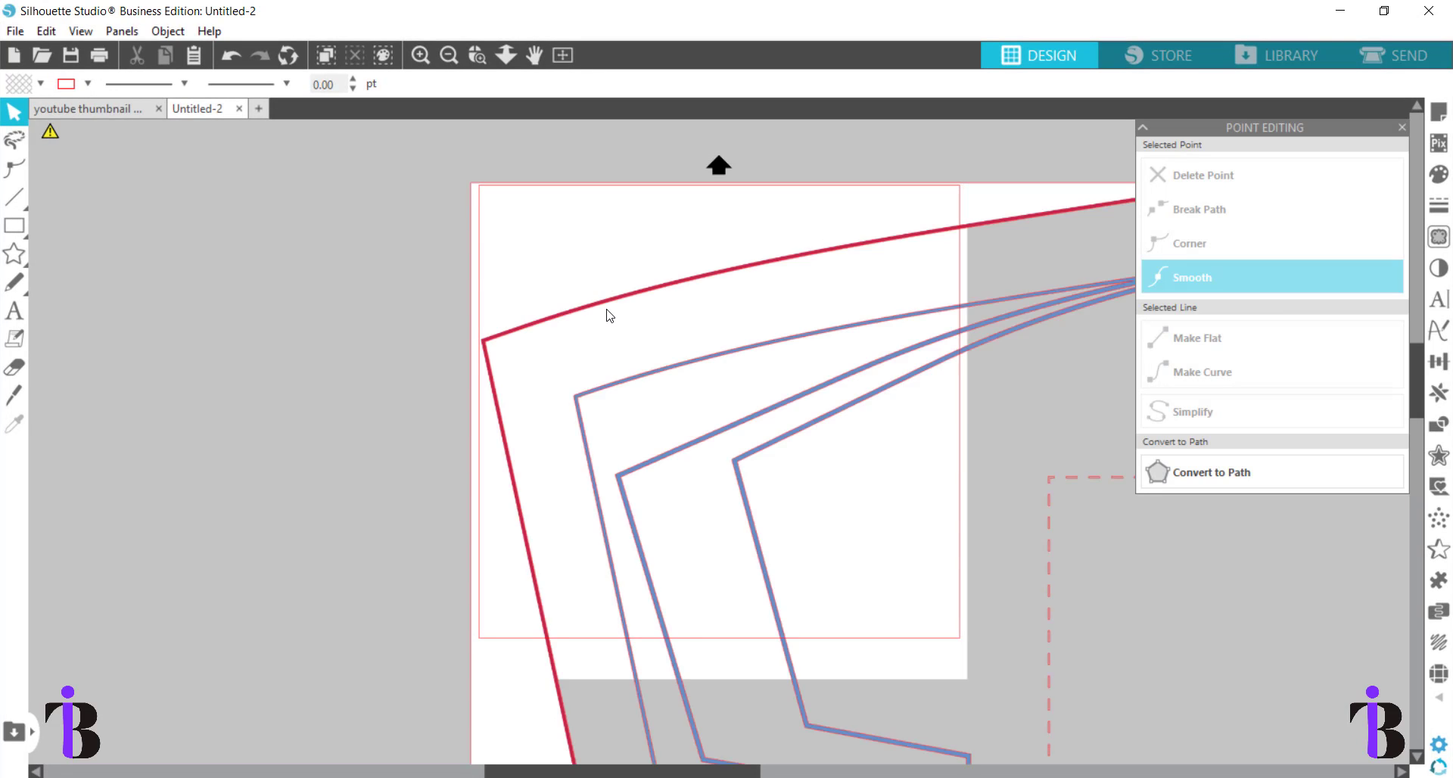
Move the merged T-shirt template off the page into the empty workspace beside it
click(450, 55)
click(450, 55)
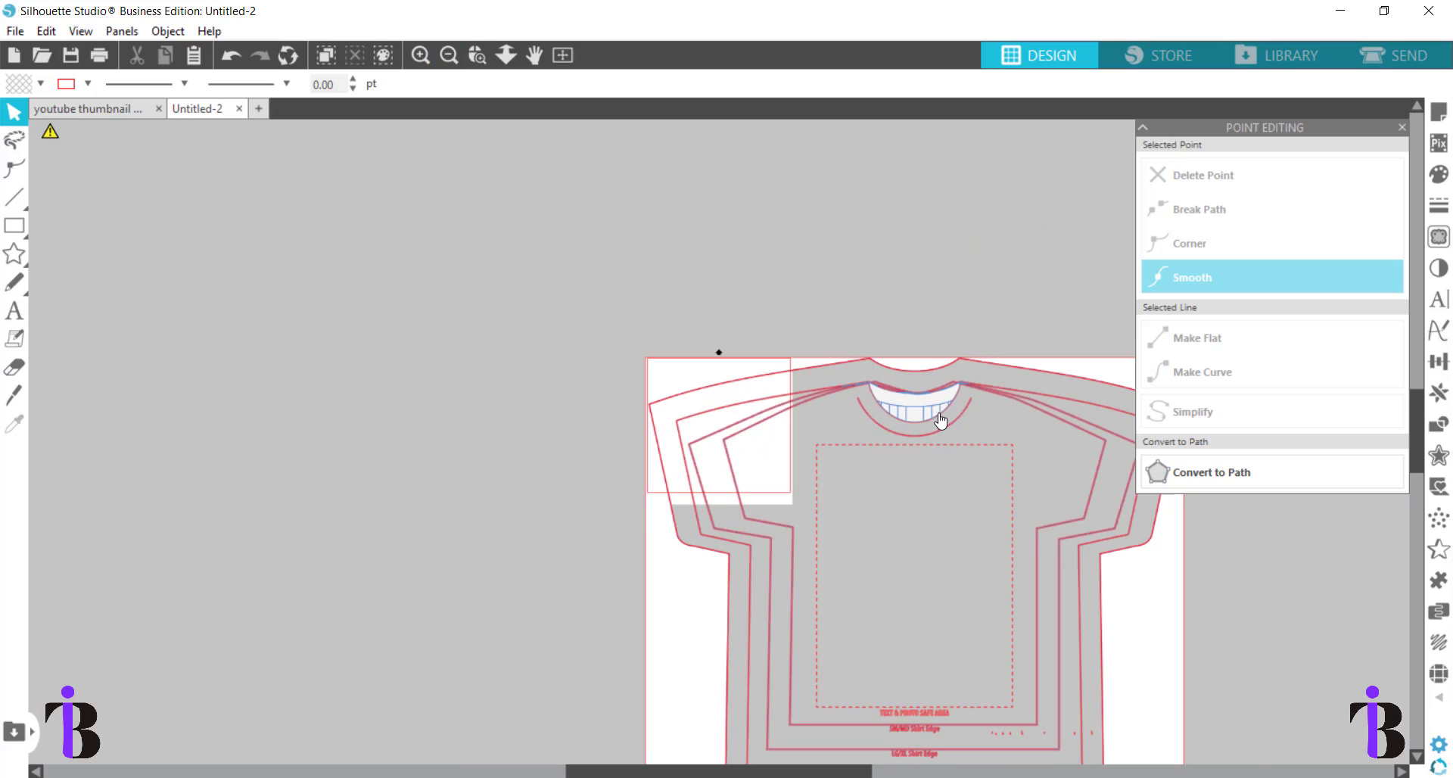
drag(751, 365, 349, 262)
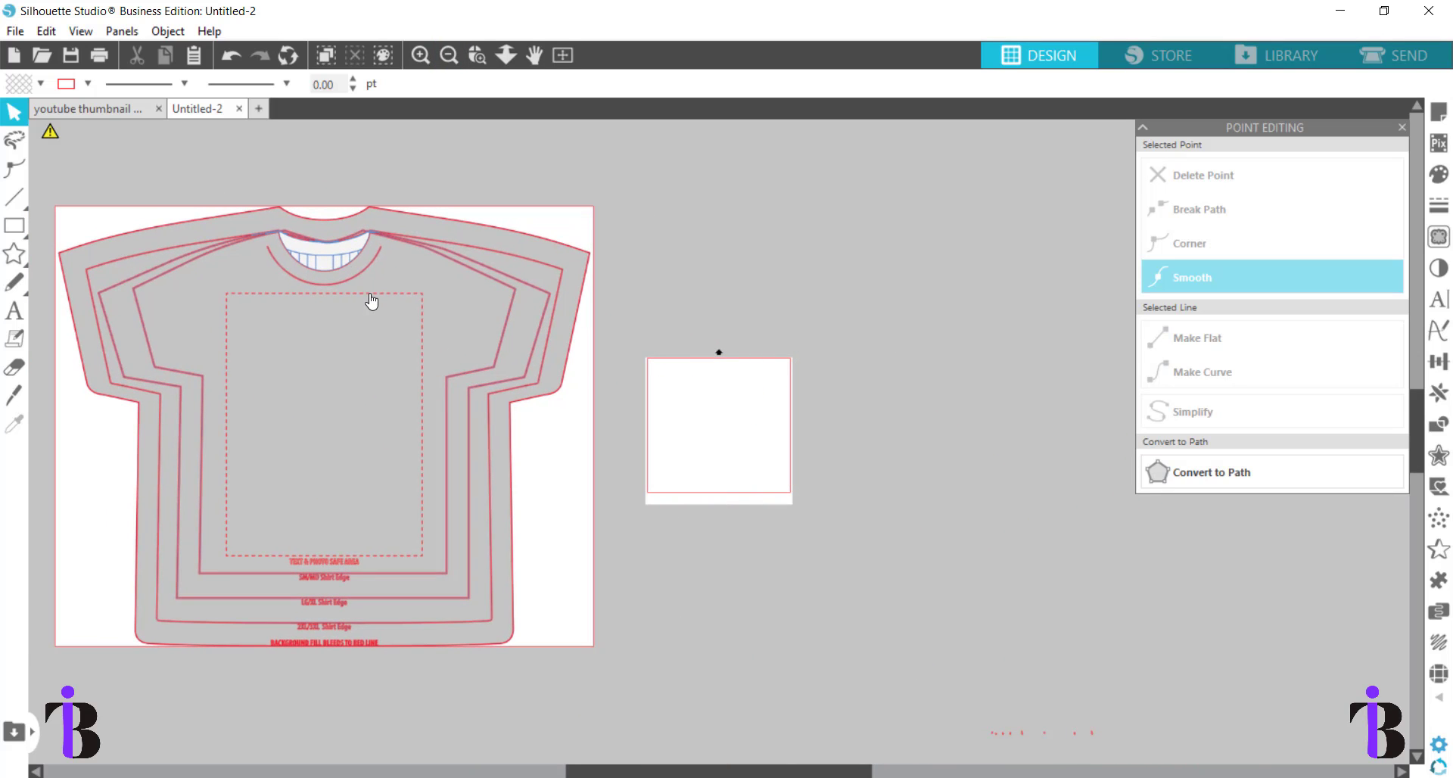
Release the compound path of the T-shirt template to separate its outlines, and deselect the pieces
right_click(397, 273)
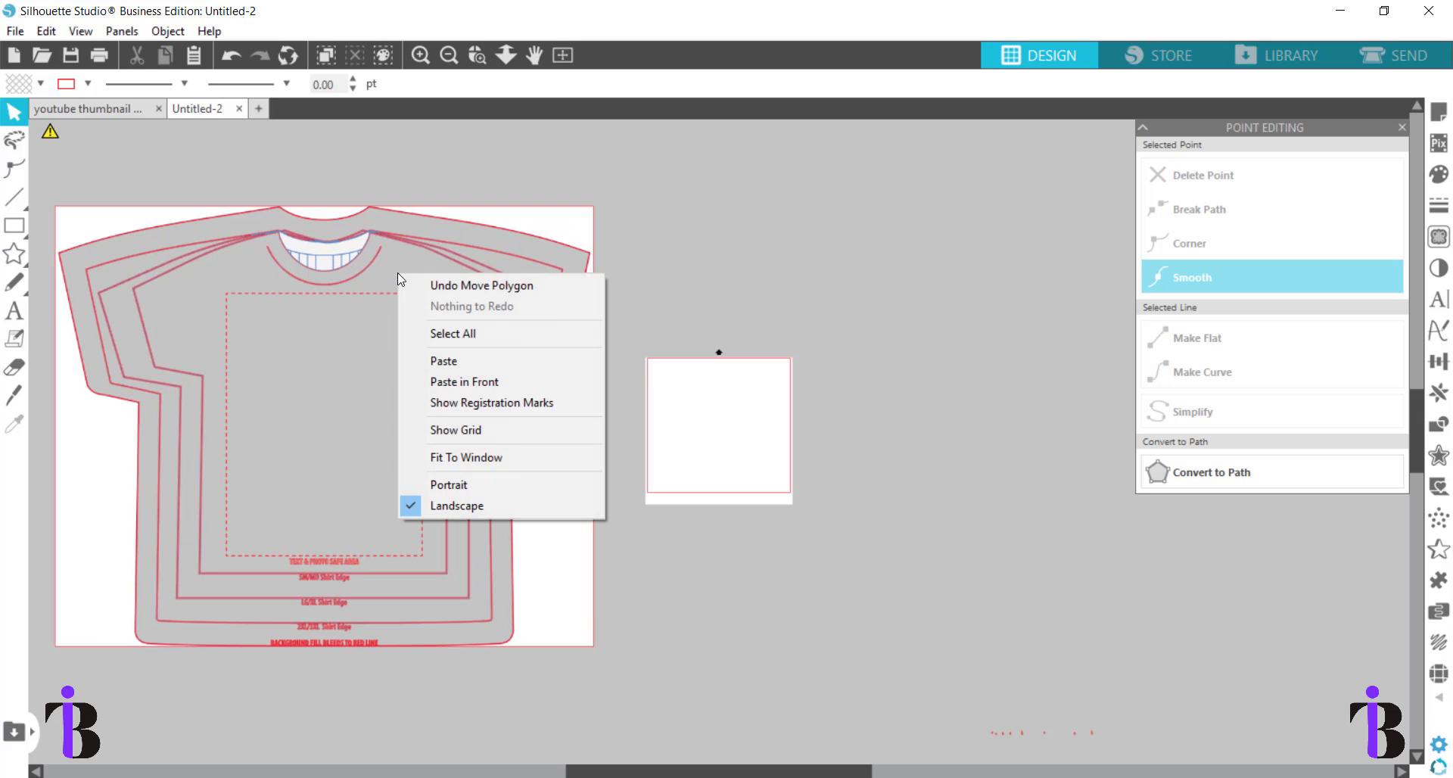
click(536, 232)
right_click(537, 232)
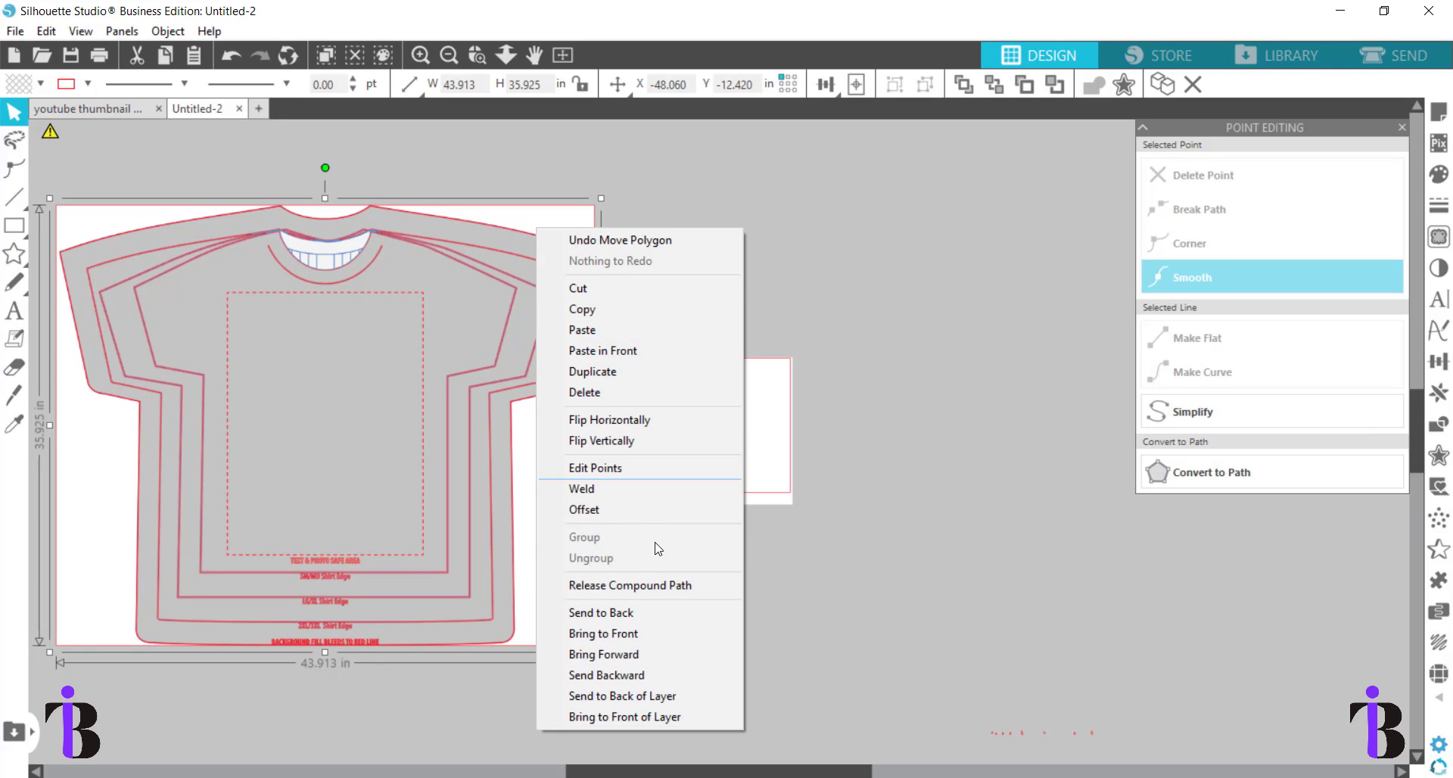
click(663, 589)
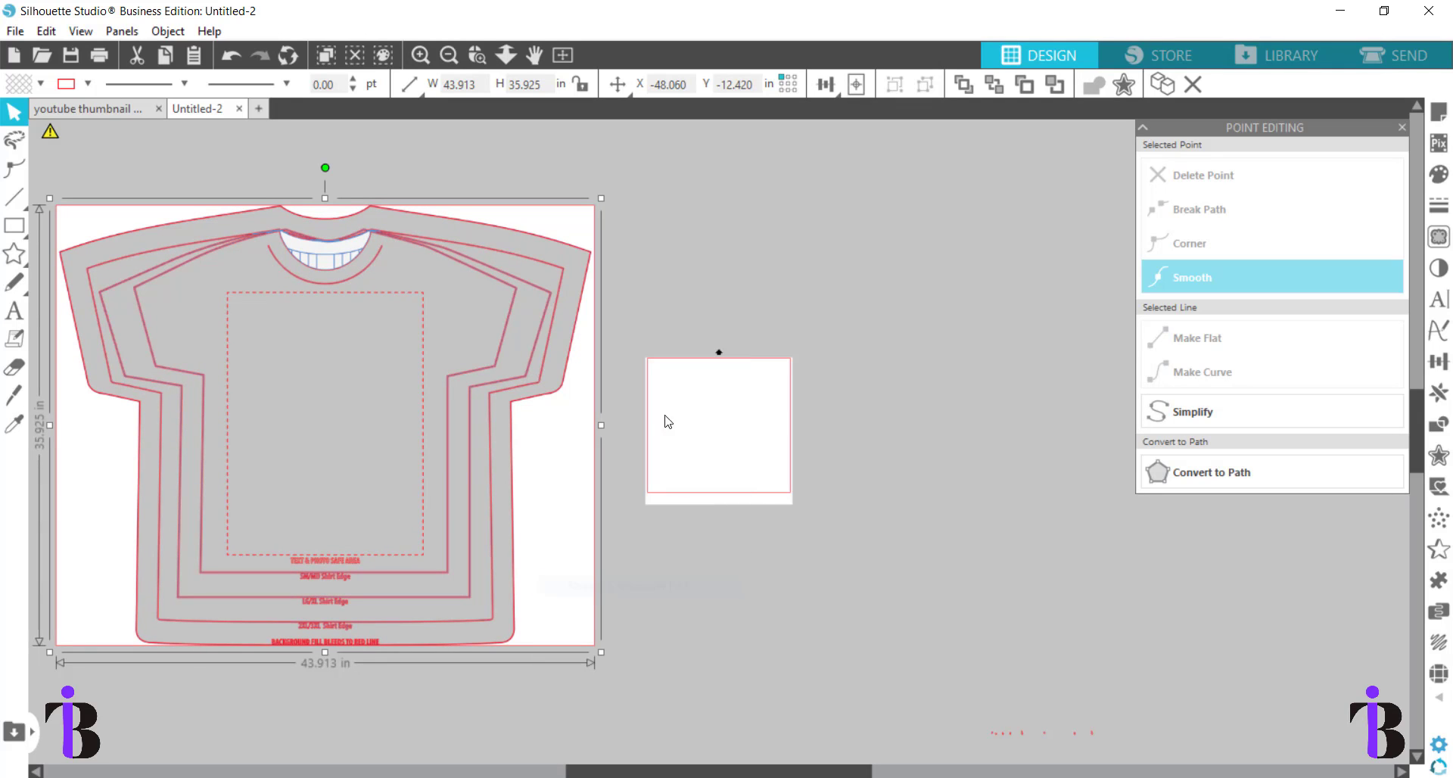
click(653, 292)
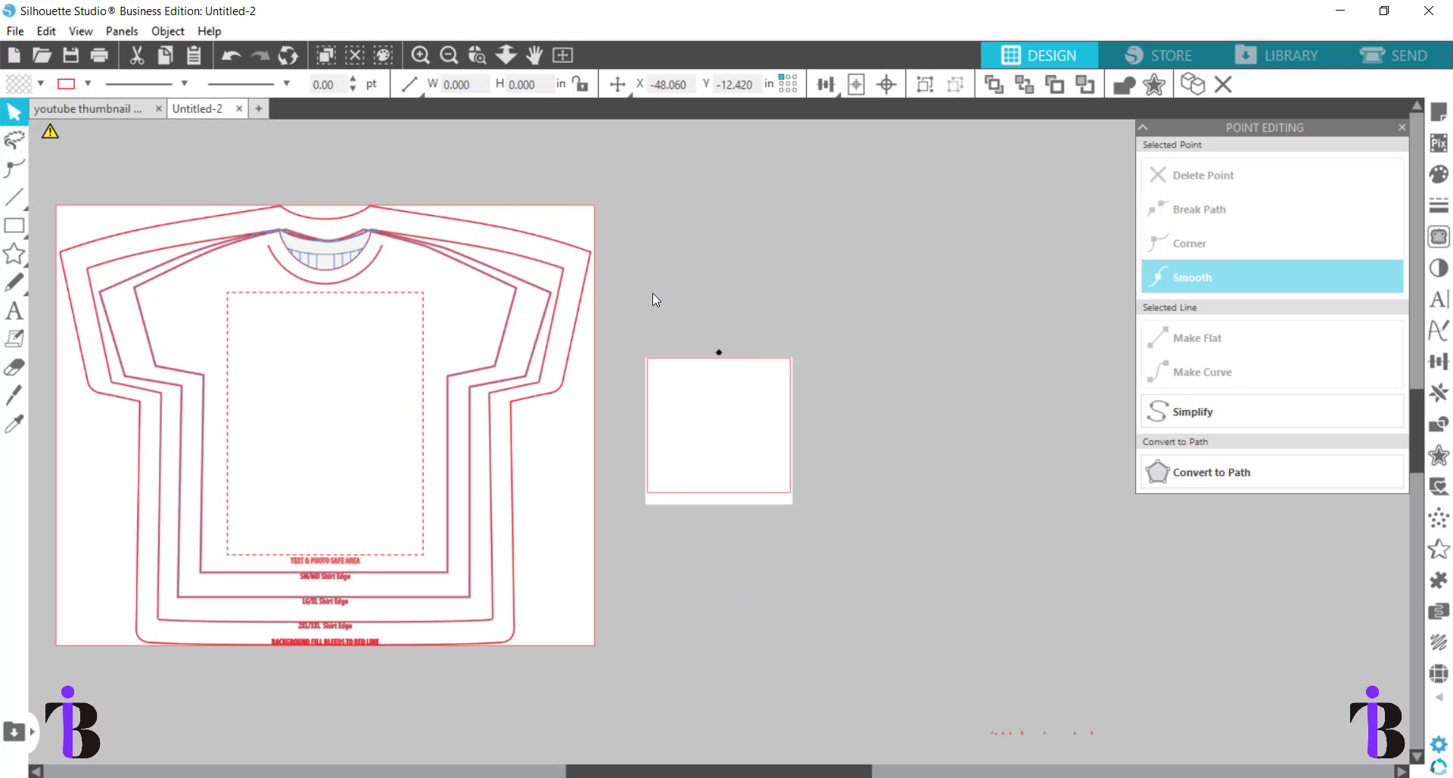
Pull the template's rectangular background piece away from the shirt outlines and delete it
drag(561, 213, 821, 311)
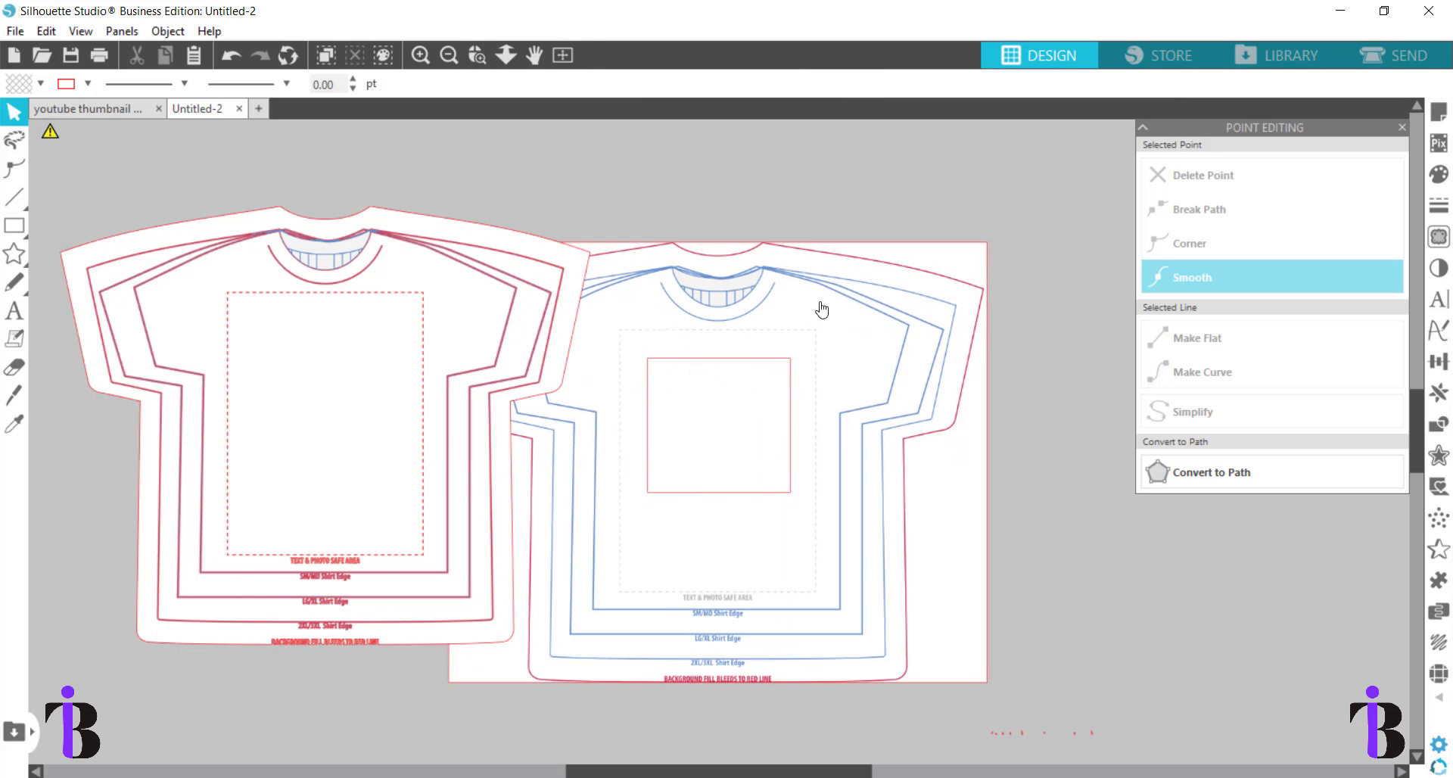
click(860, 309)
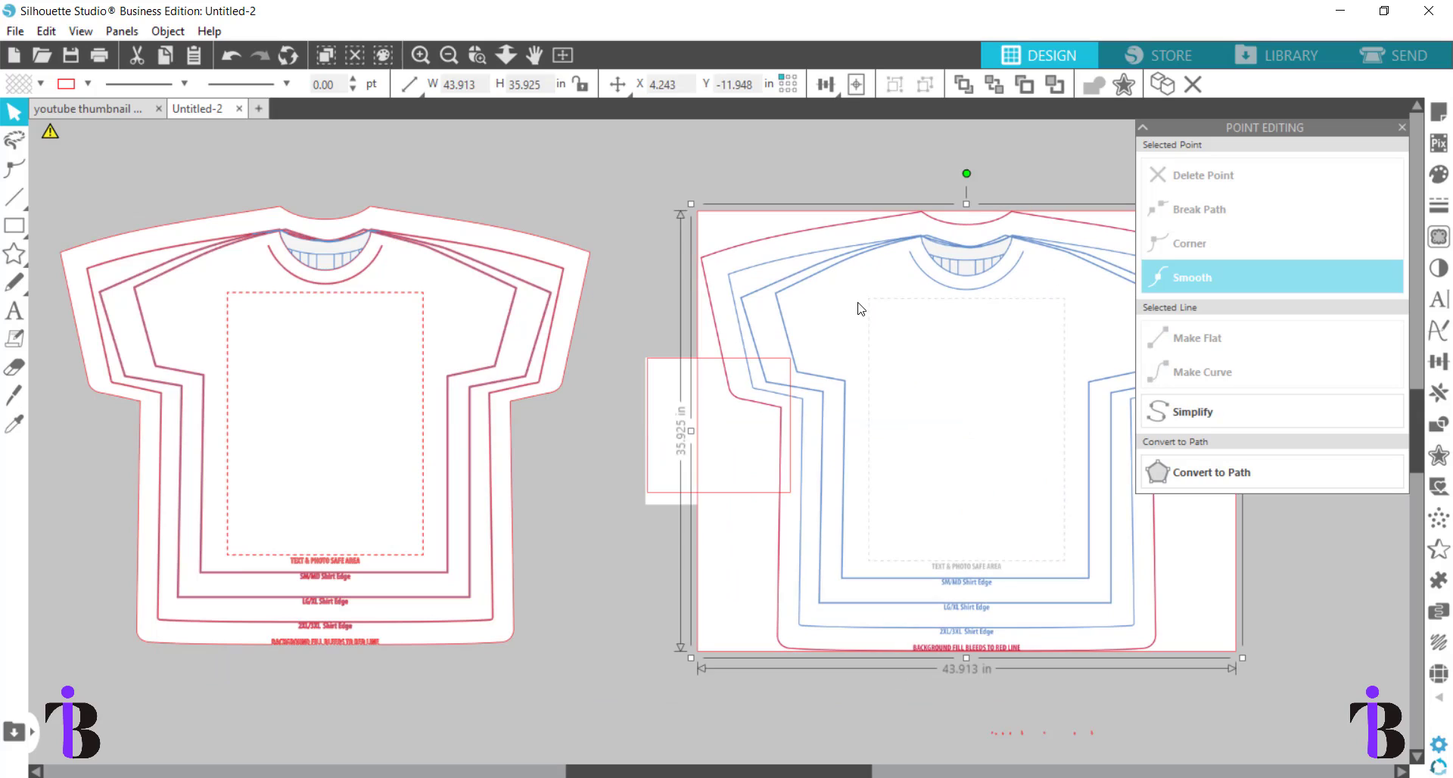
key(Delete)
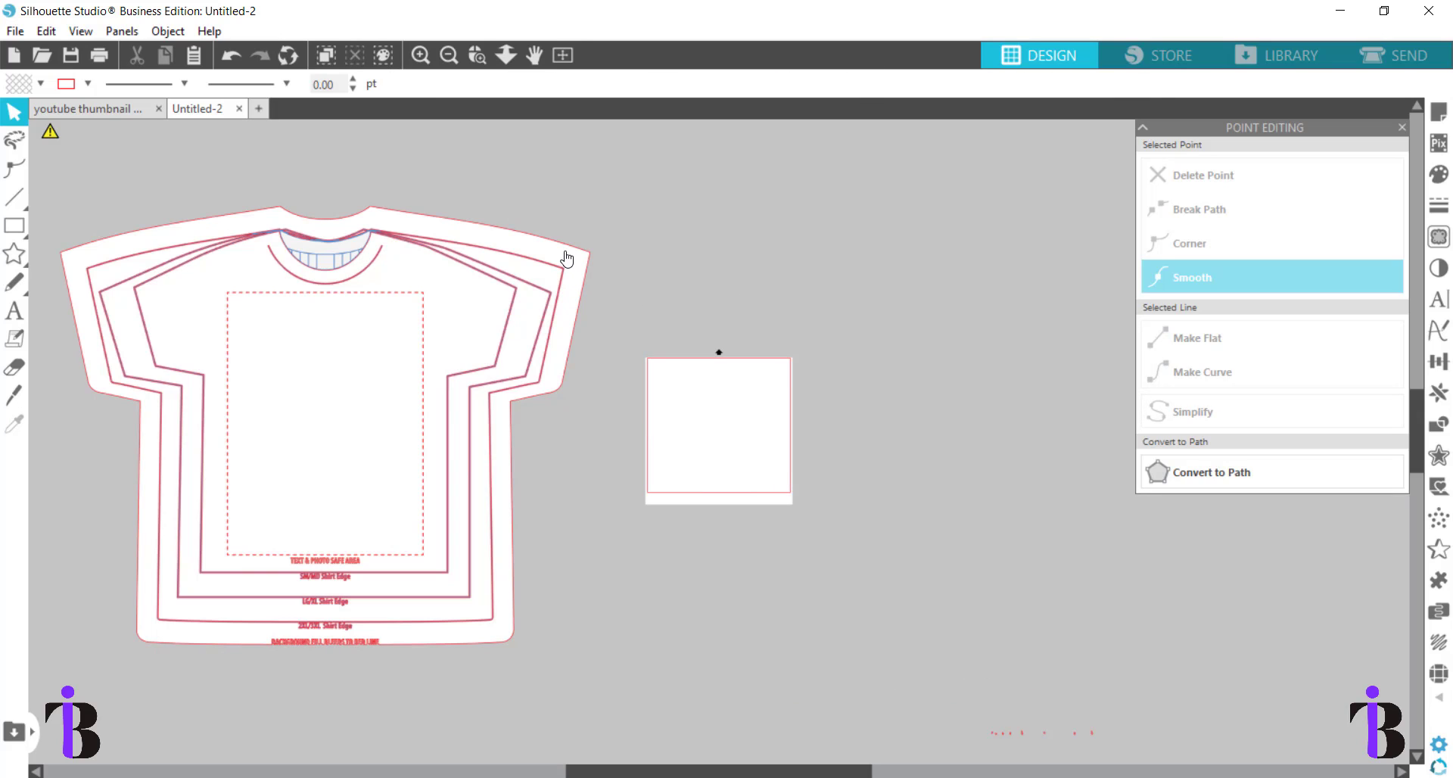
Examine the shirt size labels along the bottom edges of the template outlines
click(477, 55)
drag(434, 660, 433, 660)
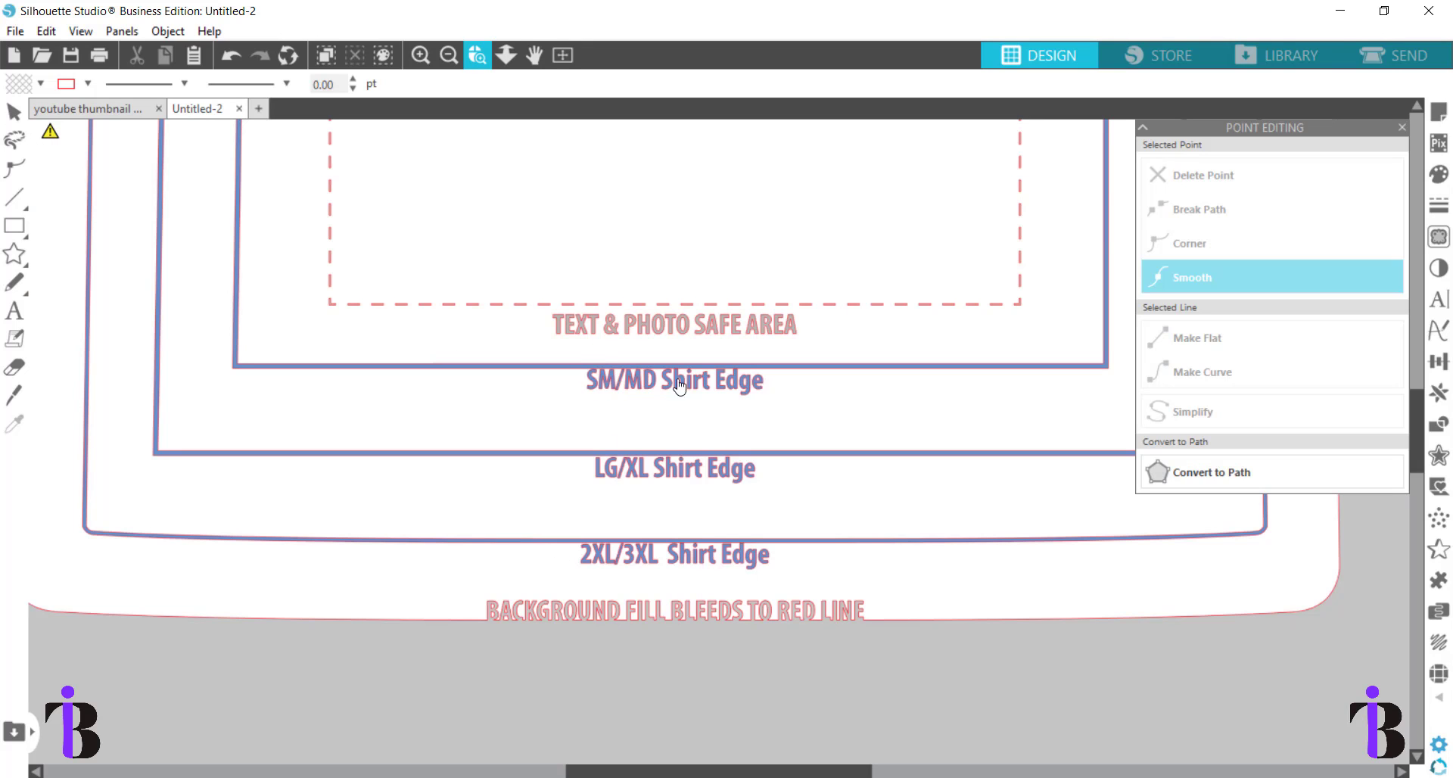
click(448, 49)
click(447, 49)
click(456, 53)
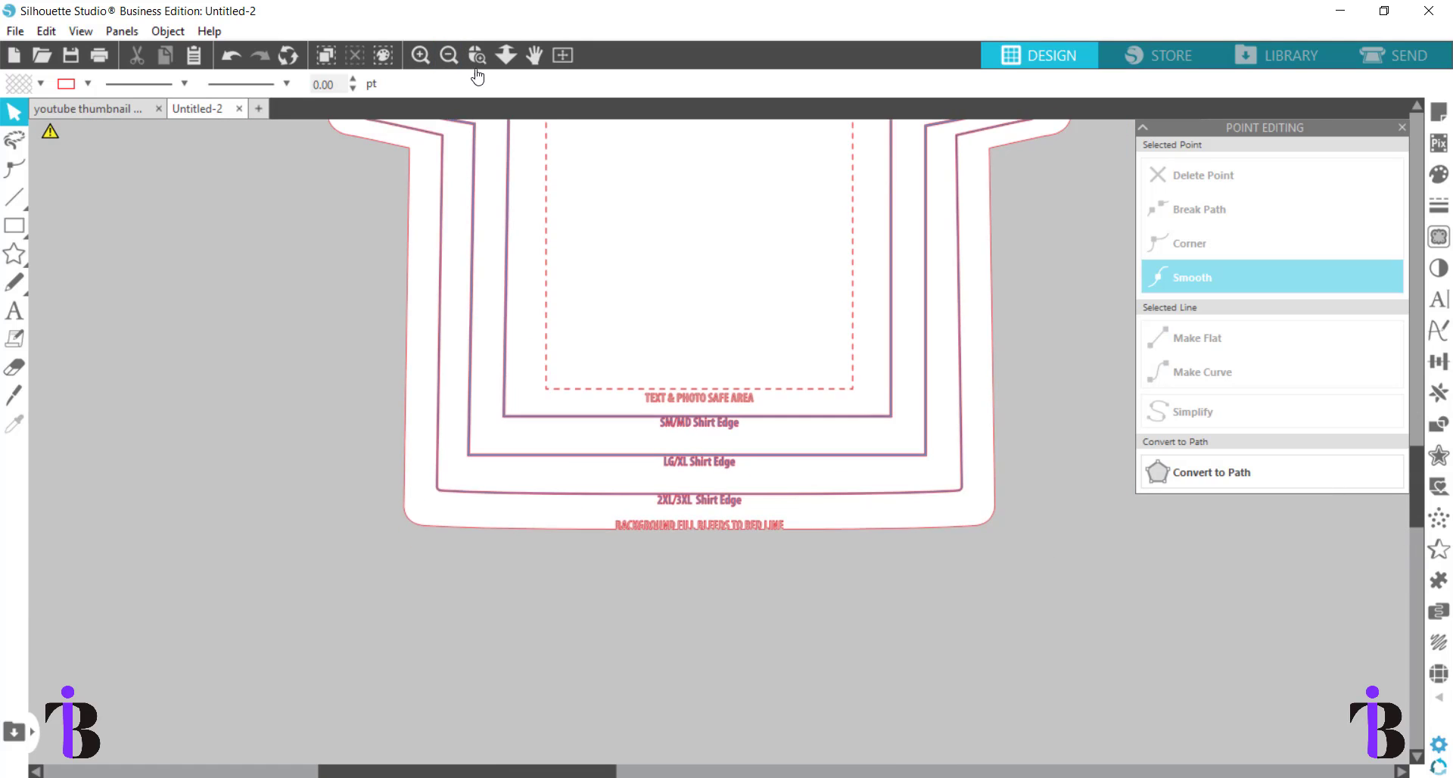
click(456, 53)
click(456, 53)
click(456, 53)
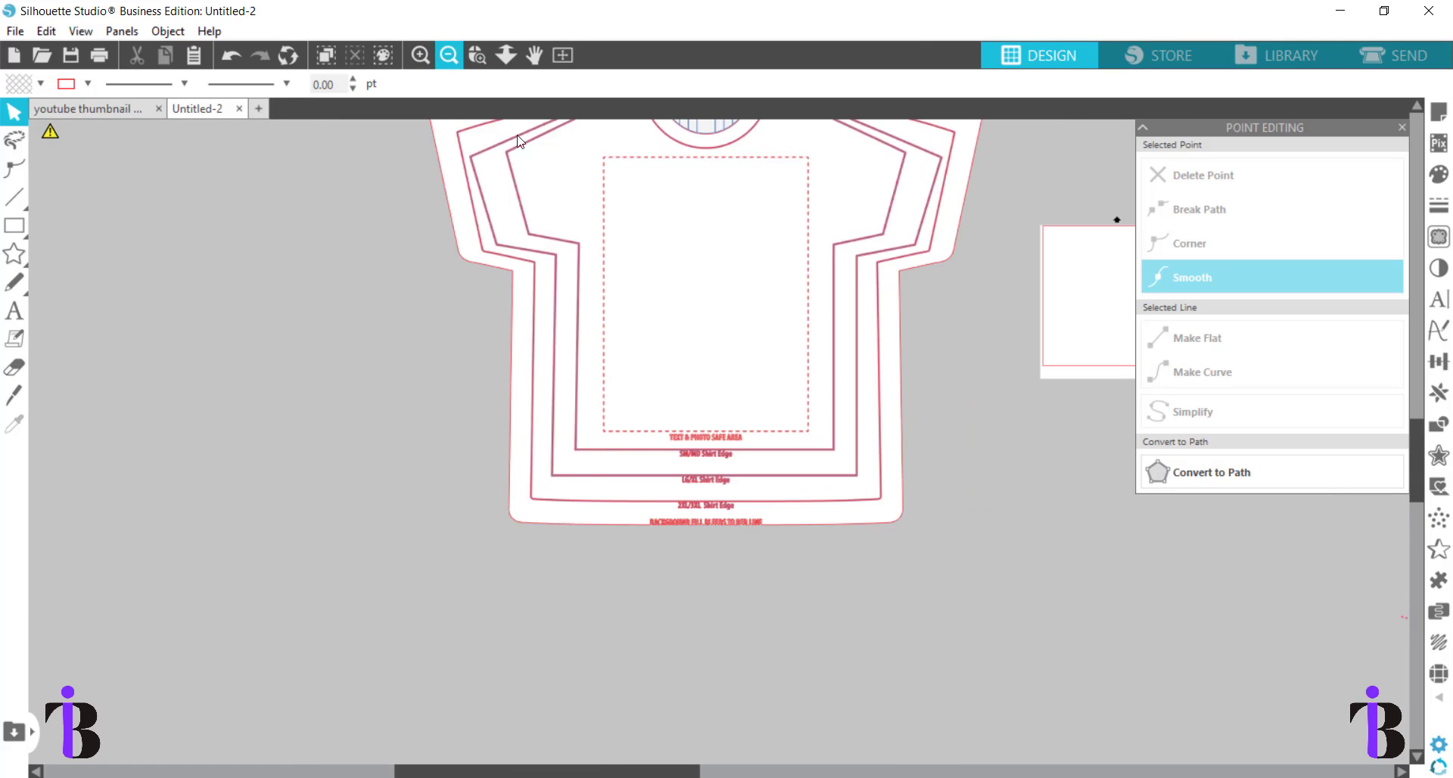
Move the larger shirt outlines and collar pieces away from the smallest shirt shape
scroll(529, 425, up, 1)
drag(889, 263, 459, 242)
drag(550, 262, 242, 293)
drag(511, 279, 345, 279)
drag(558, 272, 112, 280)
drag(567, 314, 84, 330)
drag(696, 248, 541, 199)
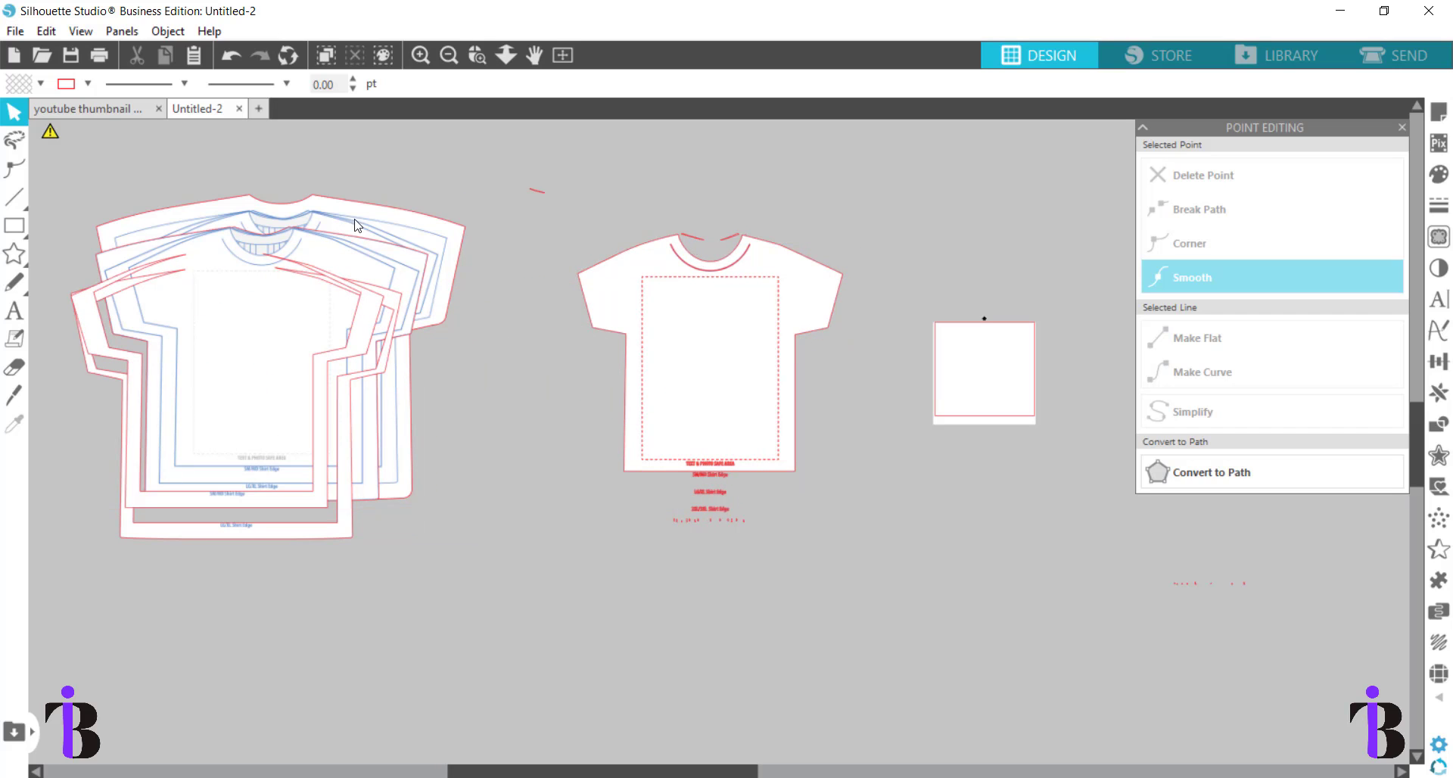
drag(693, 237, 439, 224)
Move the smallest shirt shape clear of the other pieces and delete all the leftover outlines, collar pieces and labels
drag(697, 275, 872, 425)
click(305, 199)
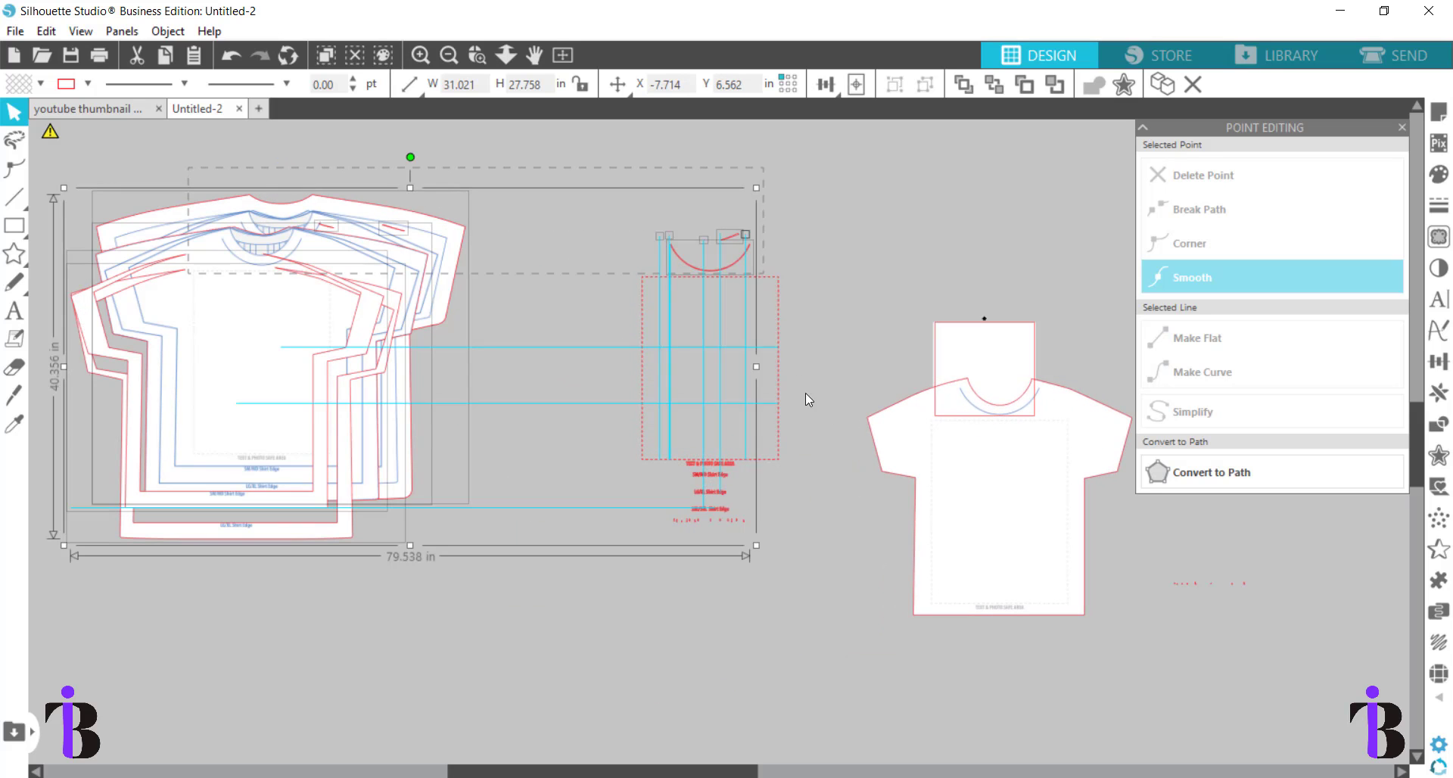
key(Delete)
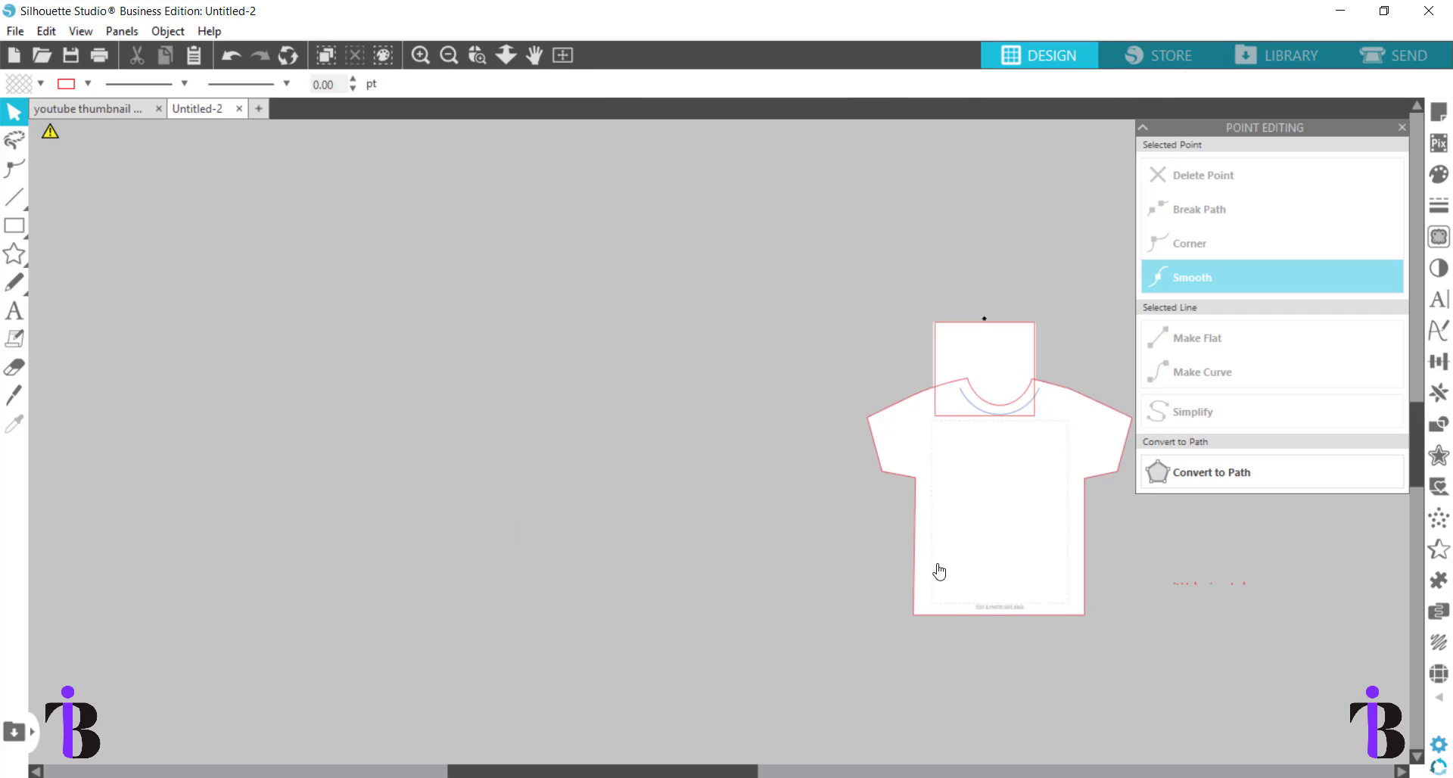
Move the remaining shirt off the page and delete the stray marks beyond the page's lower corner
drag(912, 538, 680, 475)
drag(1102, 530, 1313, 672)
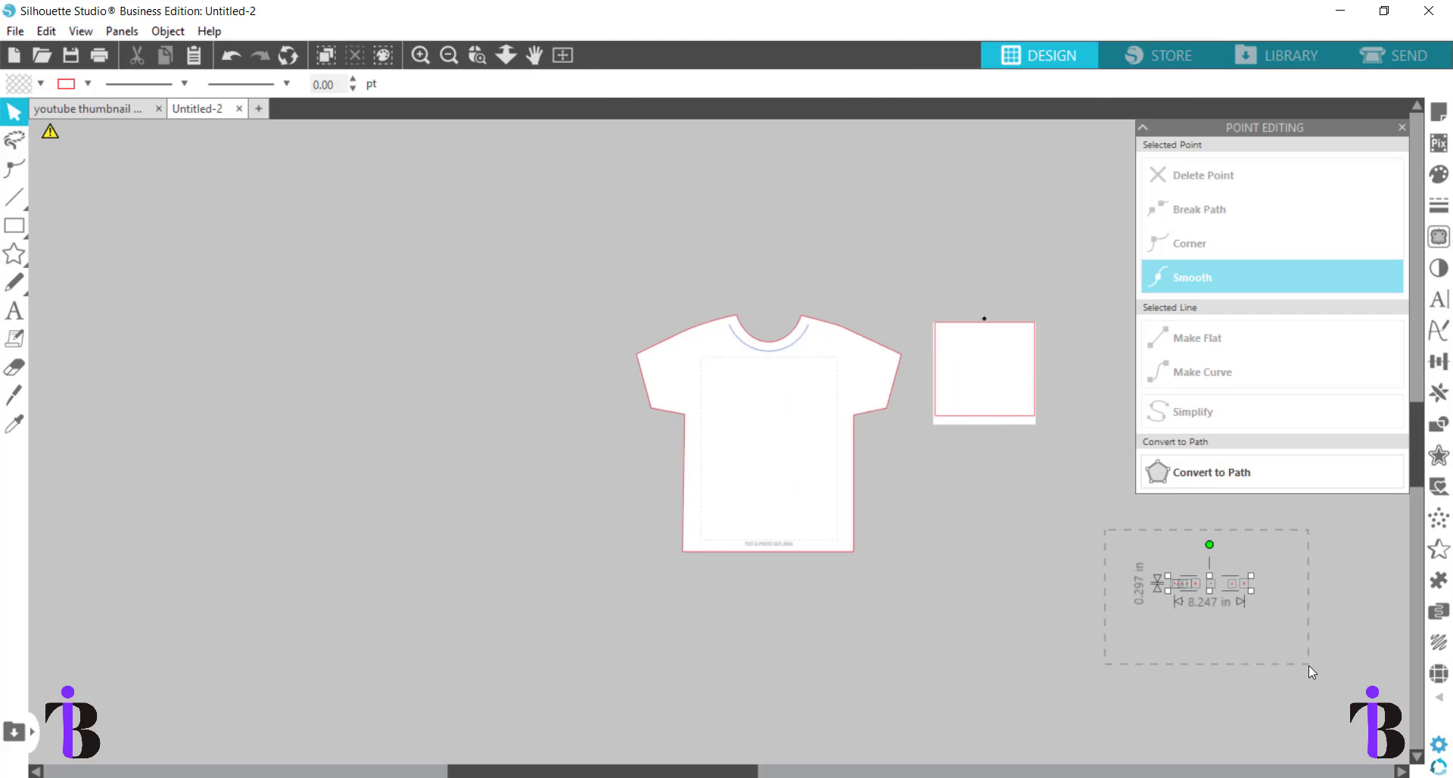
key(Delete)
drag(840, 496, 753, 451)
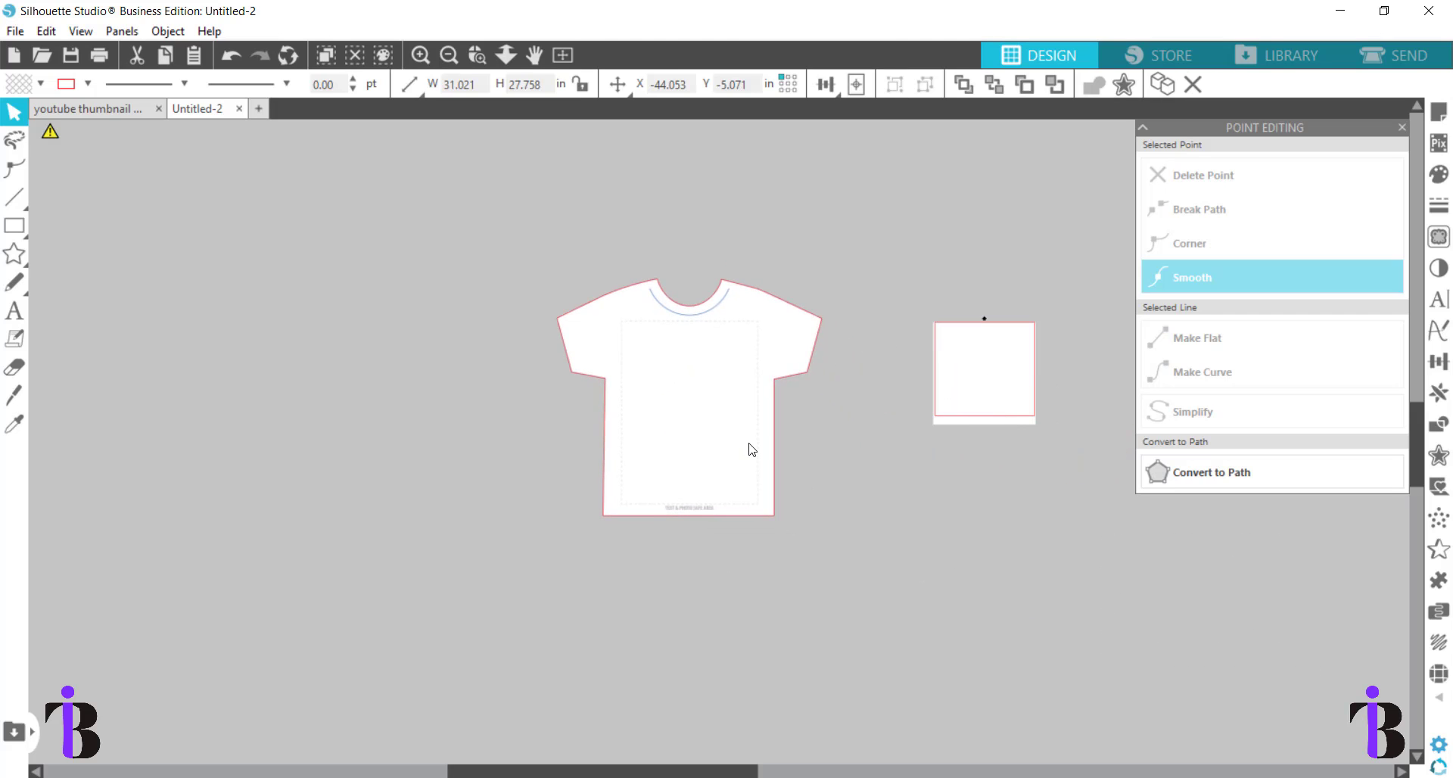
right_click(752, 449)
click(662, 541)
click(677, 400)
double_click(662, 354)
key(Escape)
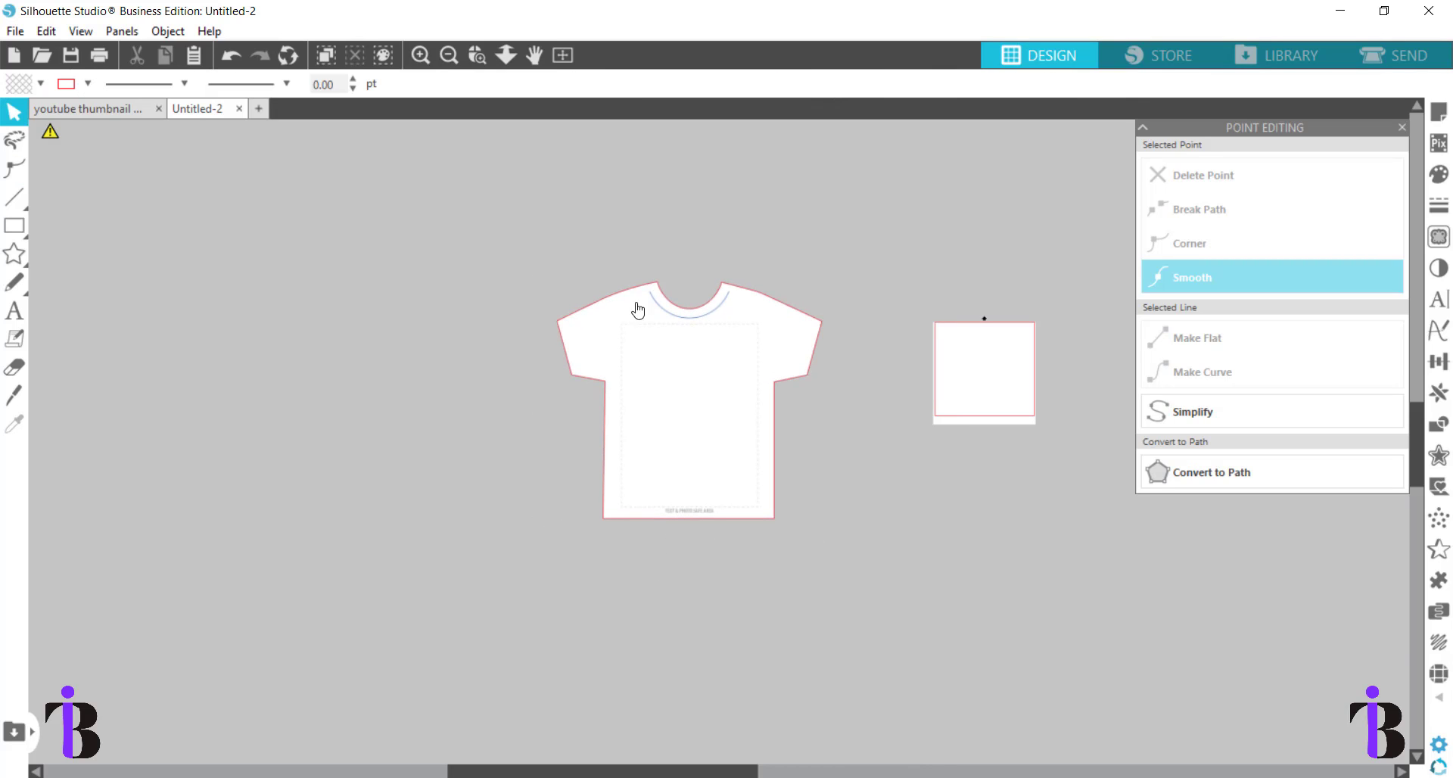
click(14, 31)
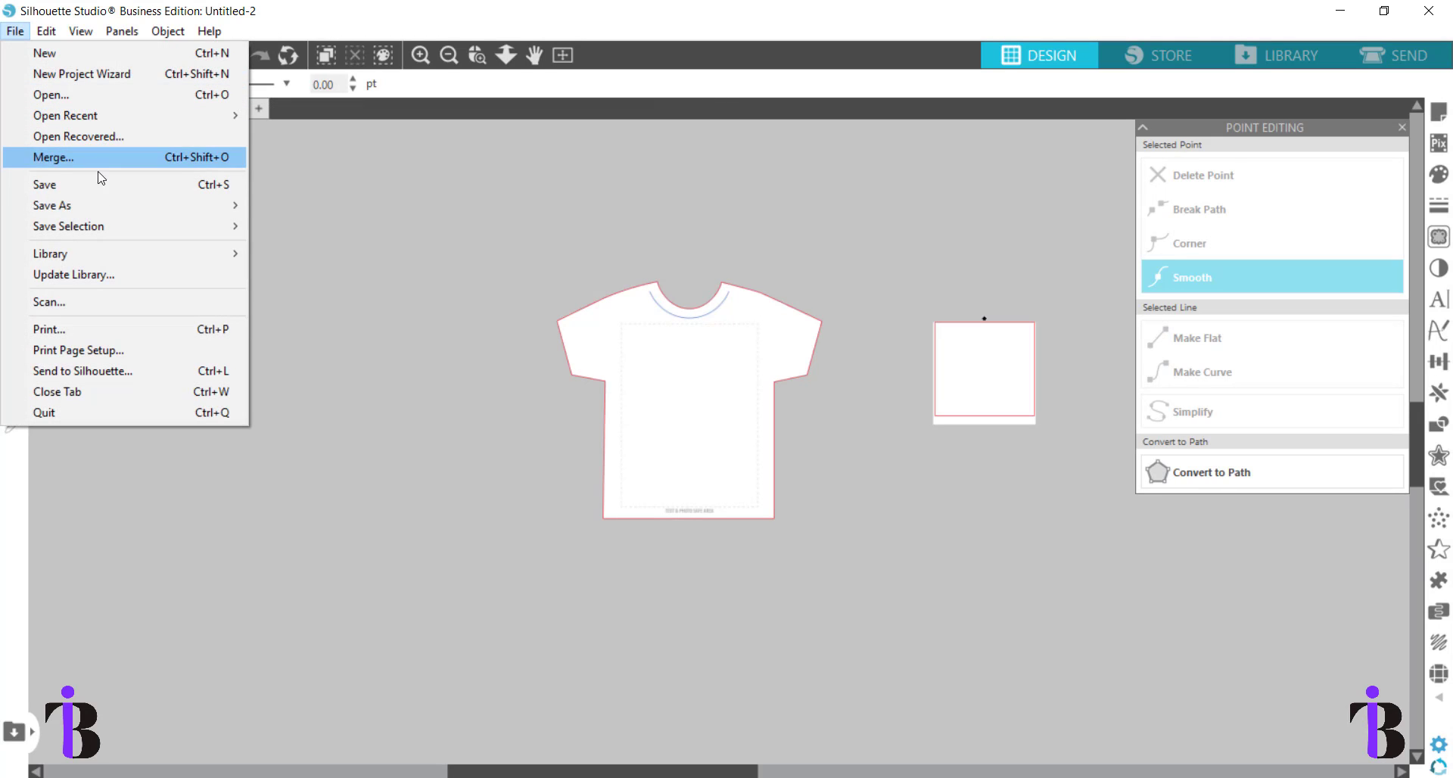
mouse_move(102, 203)
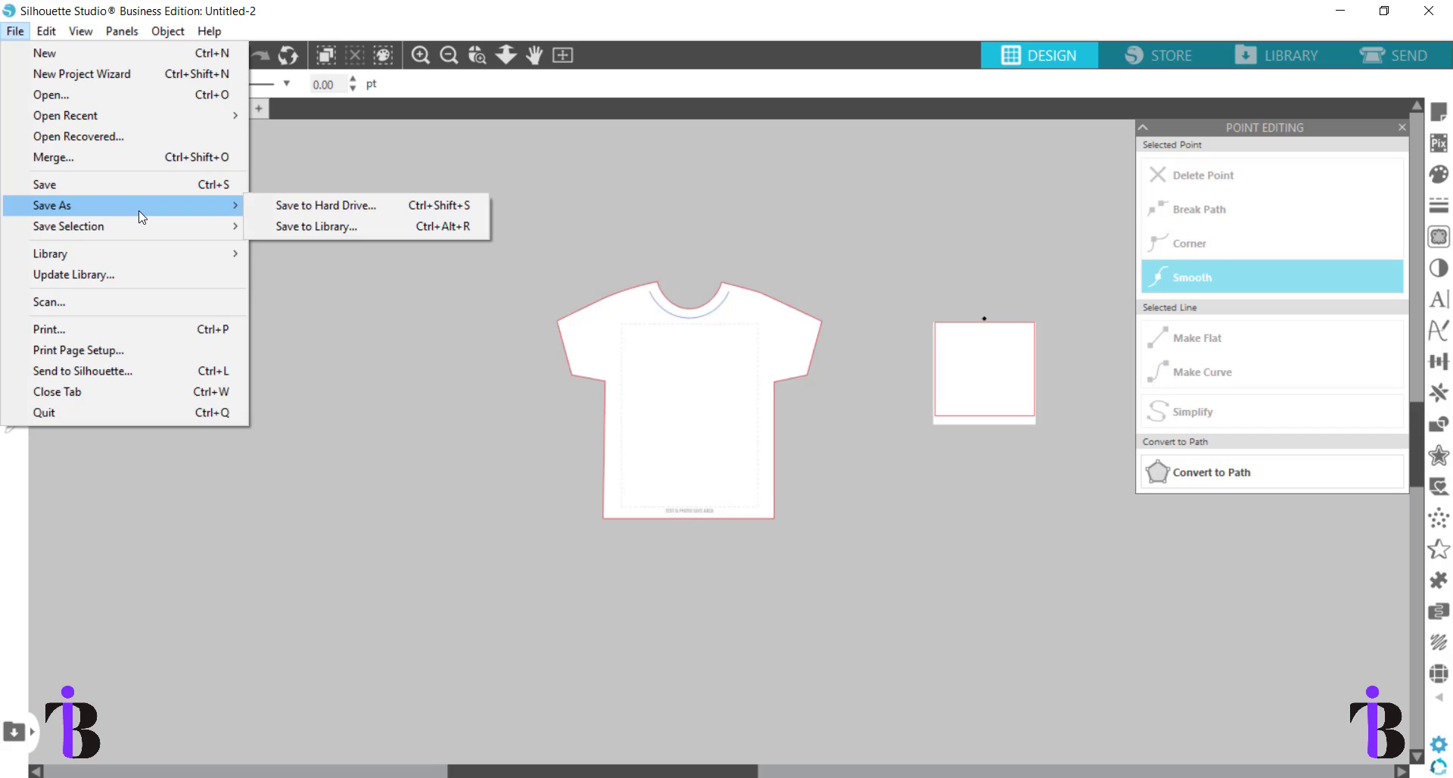
click(398, 342)
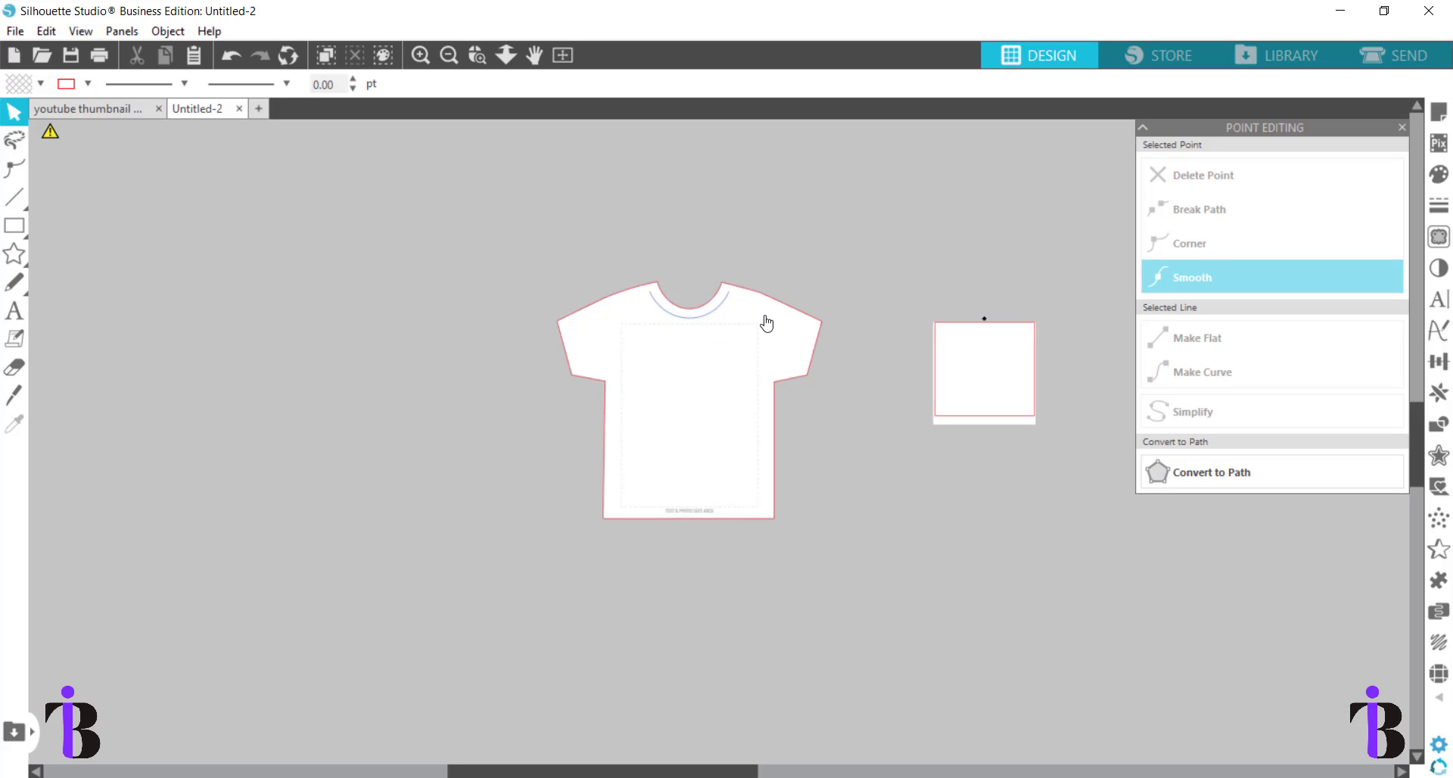
Reposition the shirt in the workspace and merge the slam-dunk-on-cancer1 image from the Pictures folder
drag(748, 352, 642, 292)
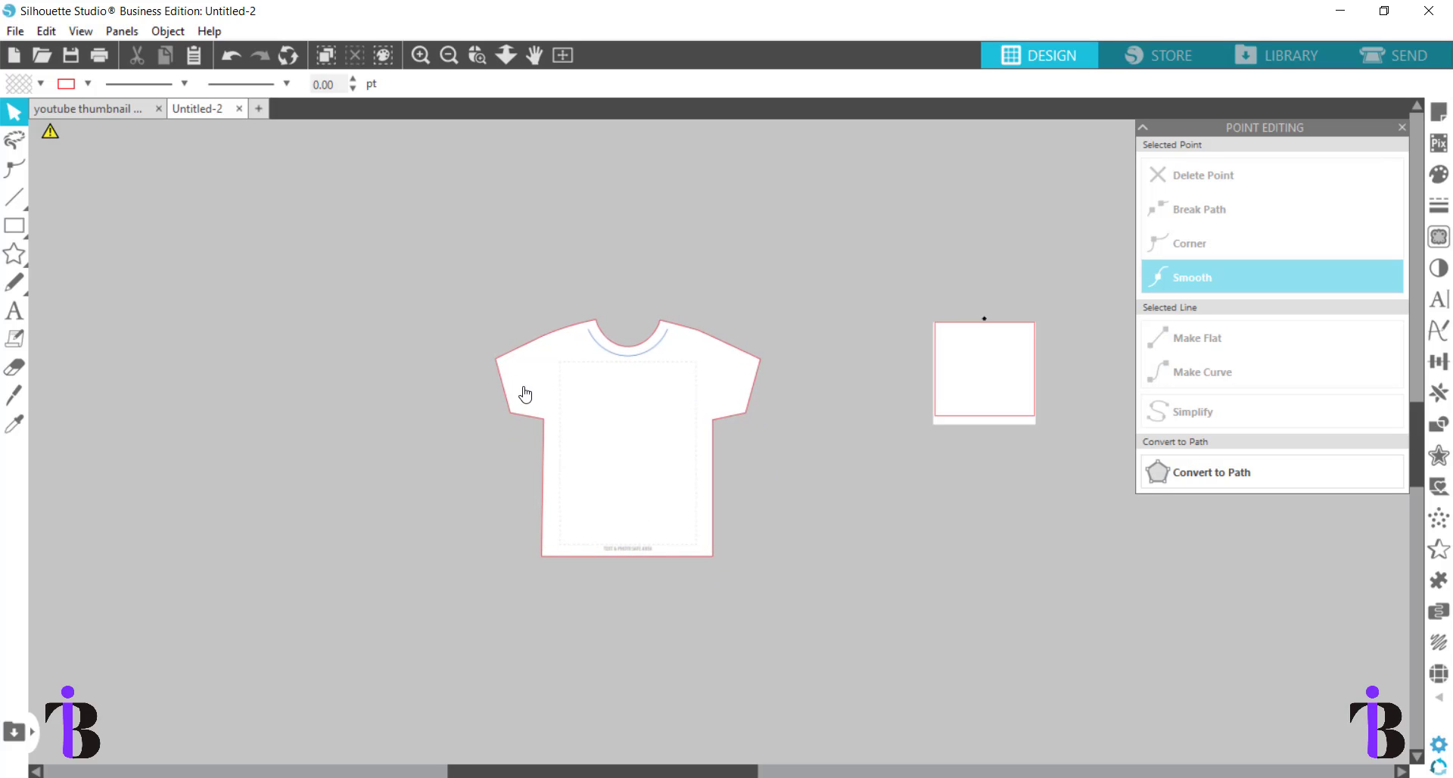
click(15, 31)
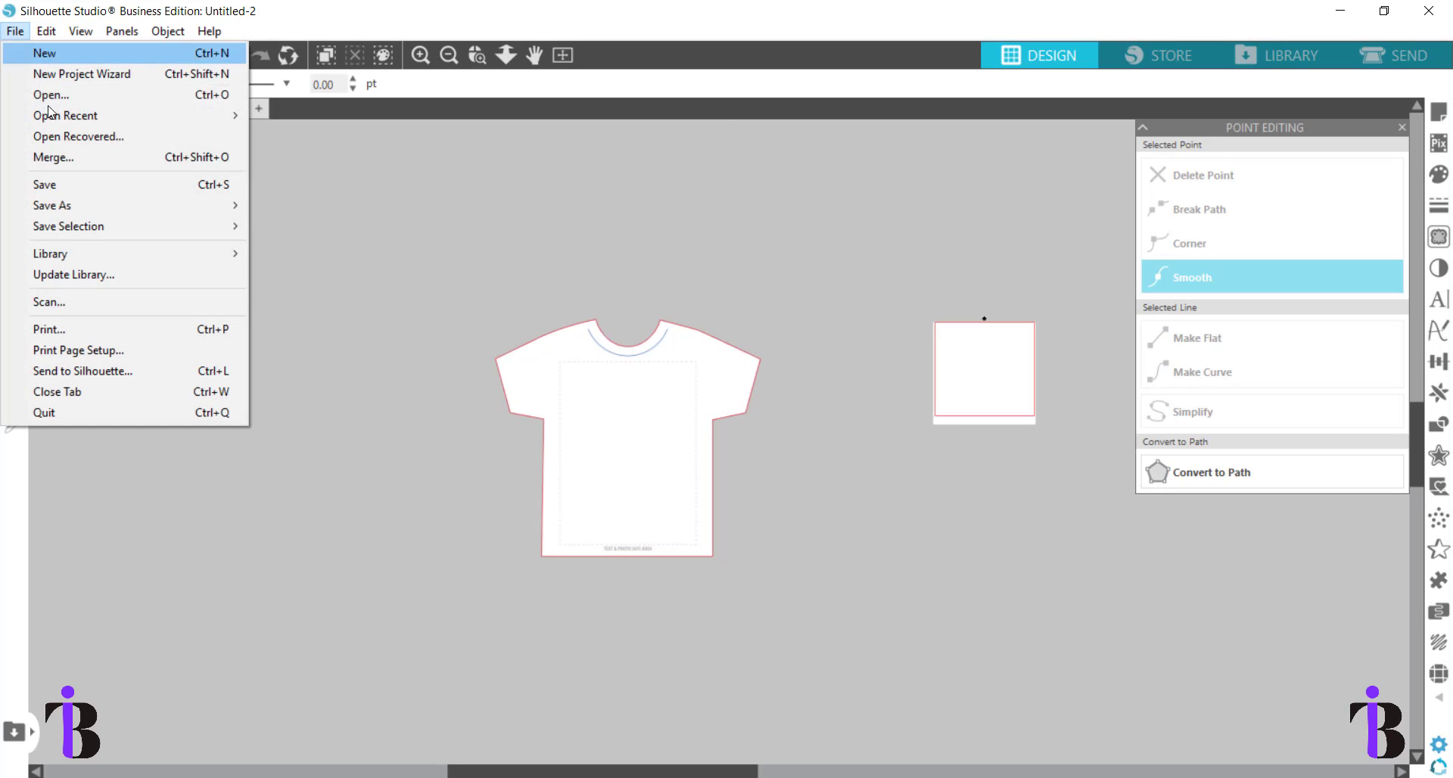
click(73, 158)
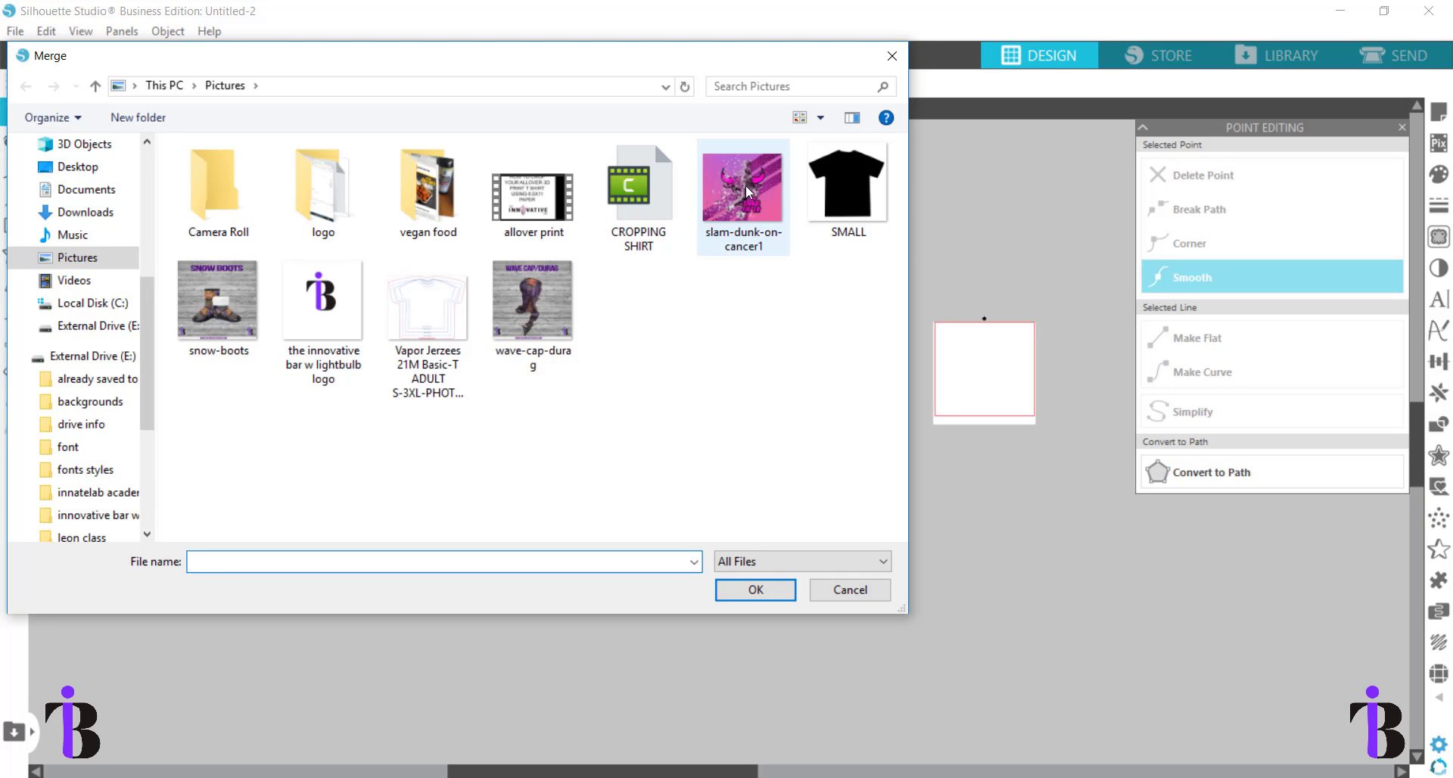
click(743, 199)
click(756, 590)
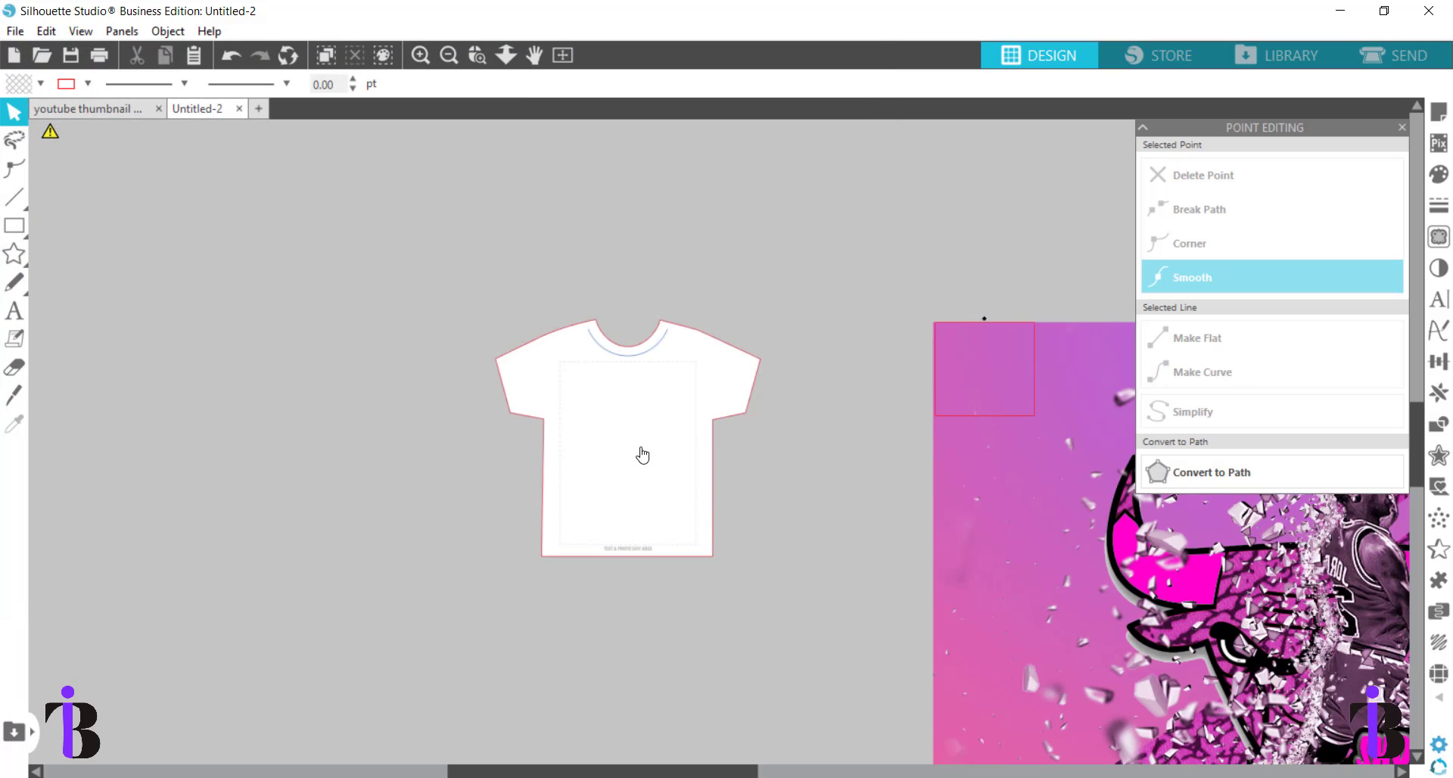
Place the slam-dunk image over the shirt and scale it to about 33.8 by 29 in so it covers the whole shape
drag(1011, 536, 648, 454)
drag(846, 642, 650, 462)
drag(487, 324, 479, 308)
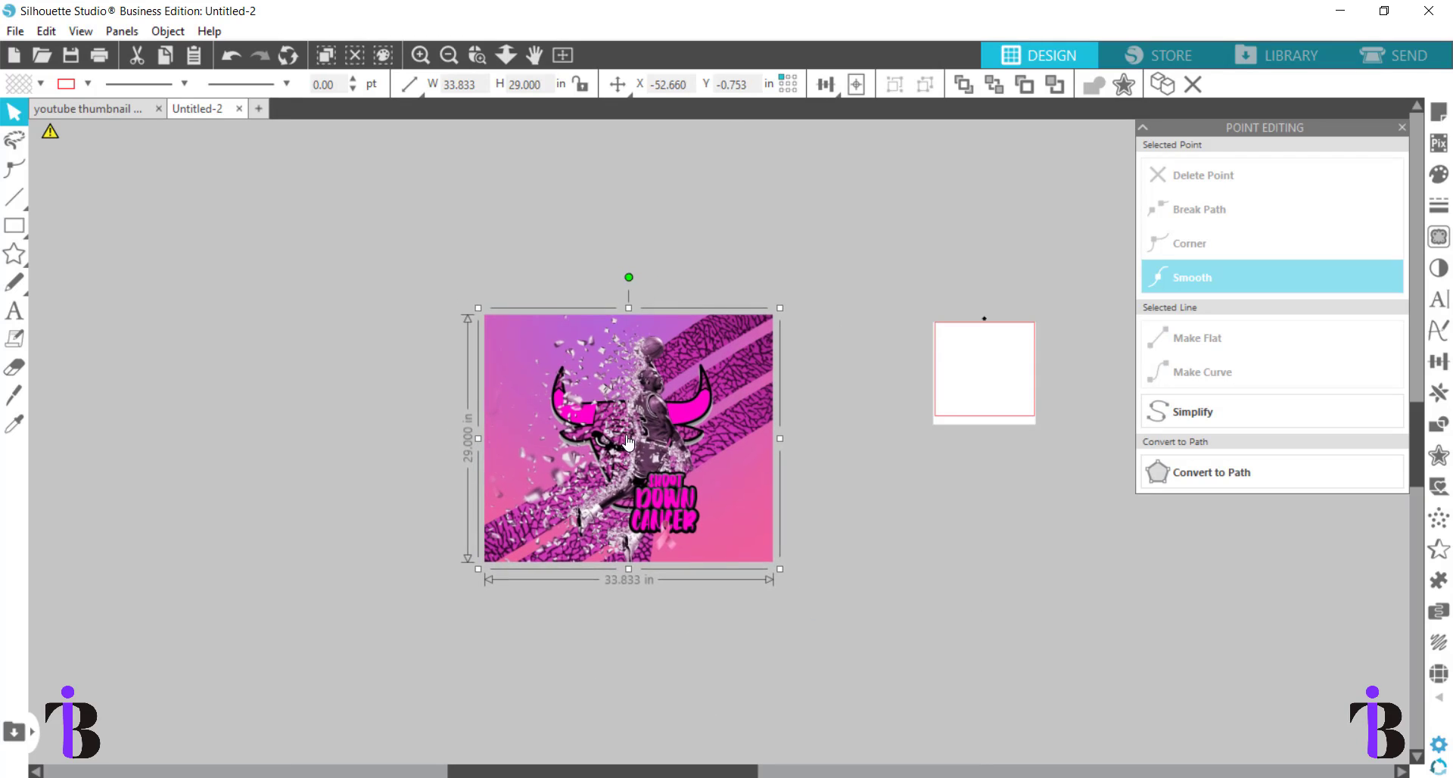
Send the slam-dunk image behind the shirt and nudge the shirt into place within the artwork
click(994, 85)
click(689, 431)
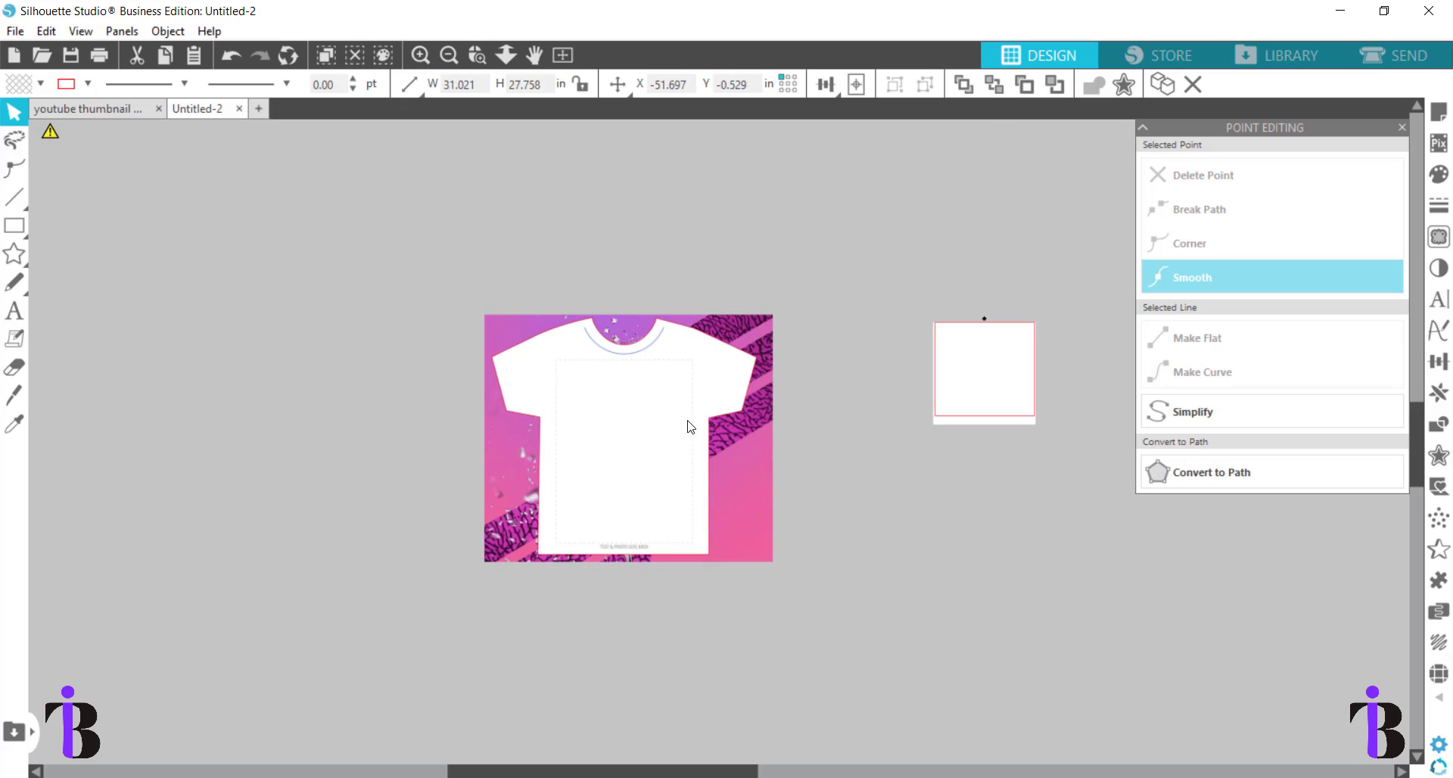
click(689, 432)
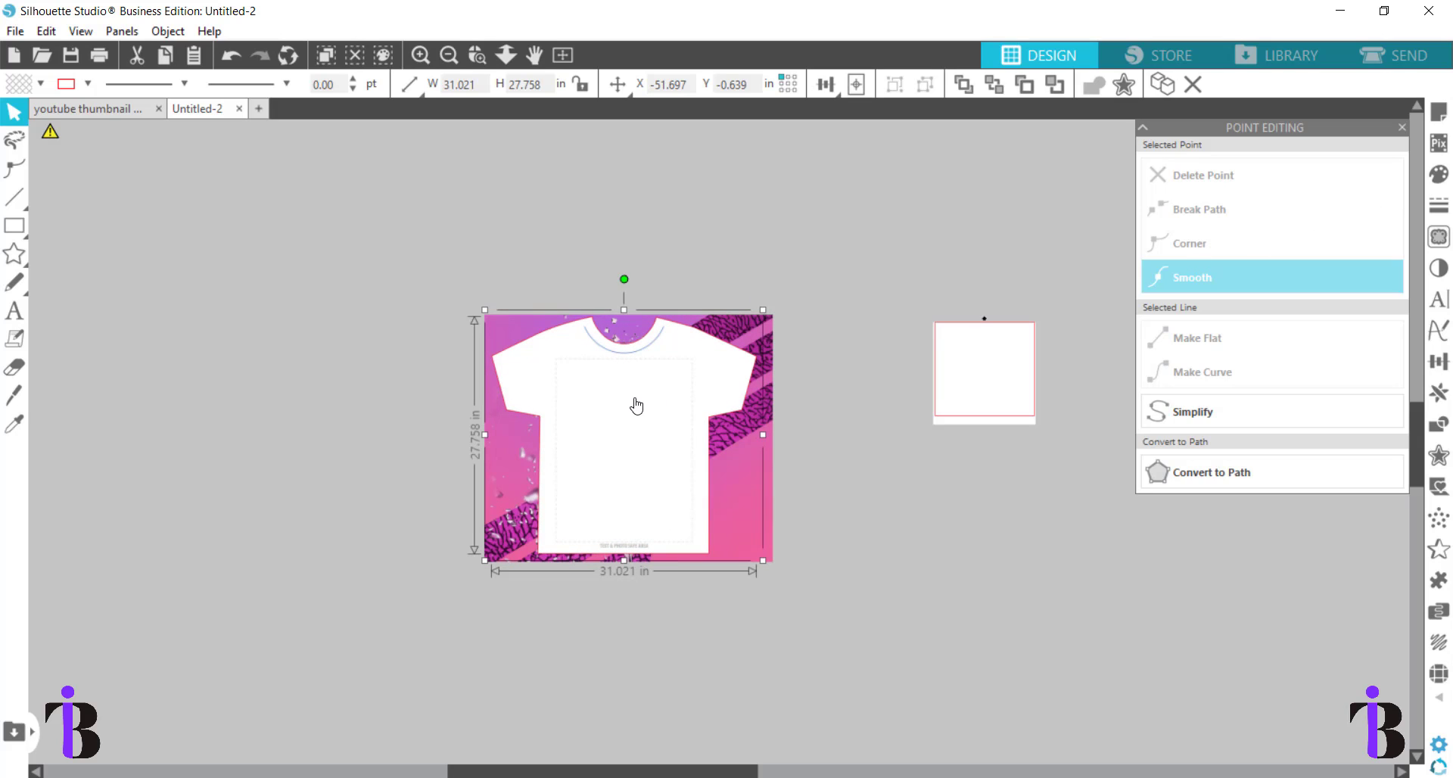
drag(686, 377, 688, 377)
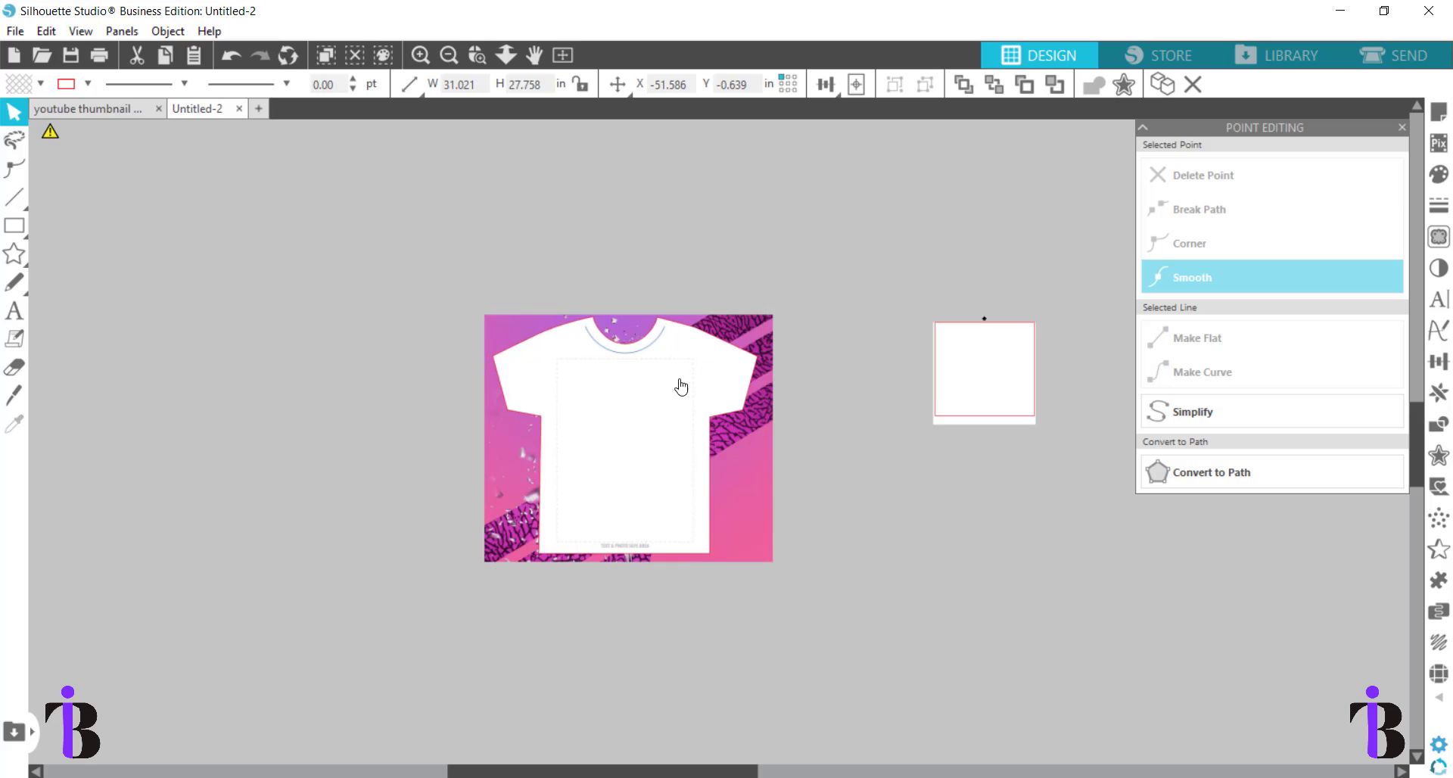
key(Up)
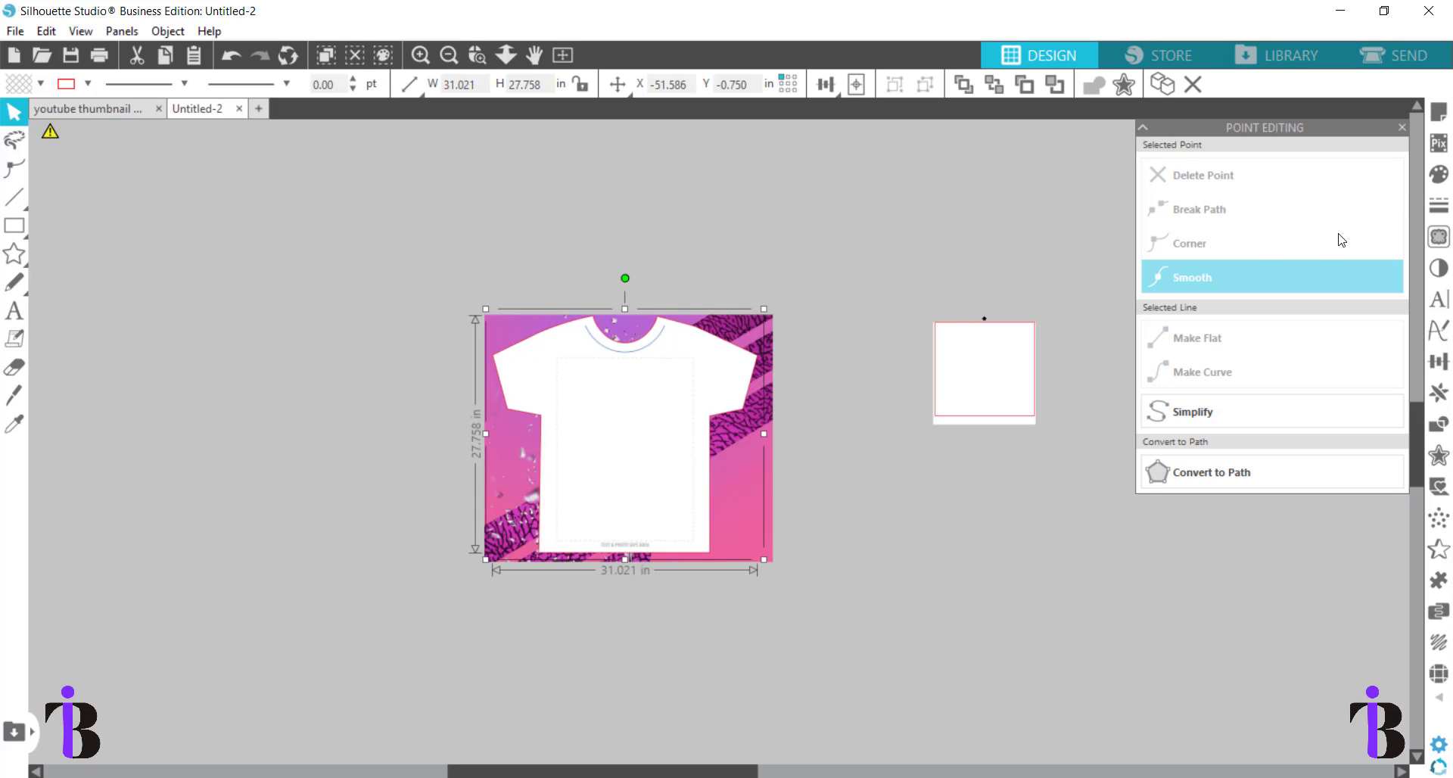
Set the shirt's fill transparency to 40% so the artwork shows through it
click(1439, 174)
drag(1241, 407, 1267, 407)
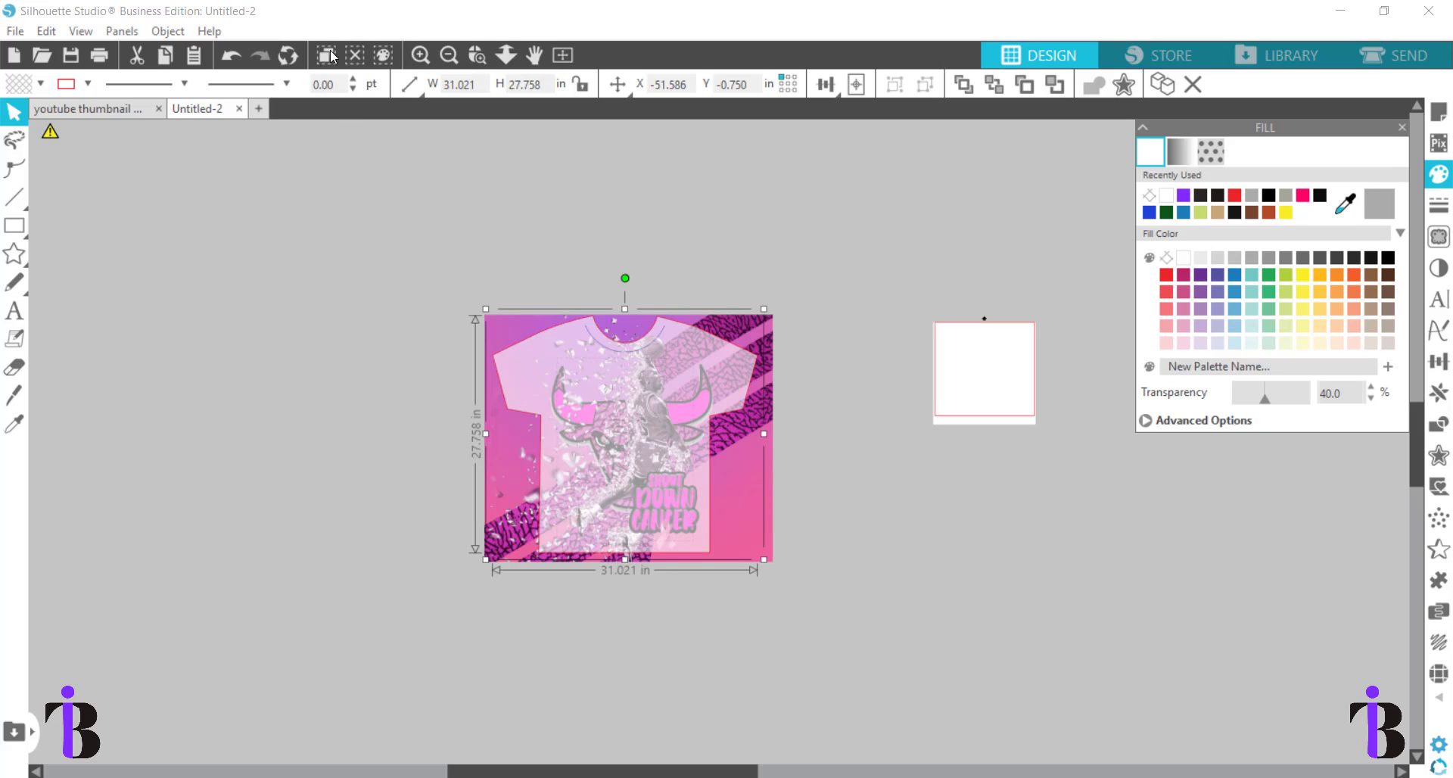
click(420, 54)
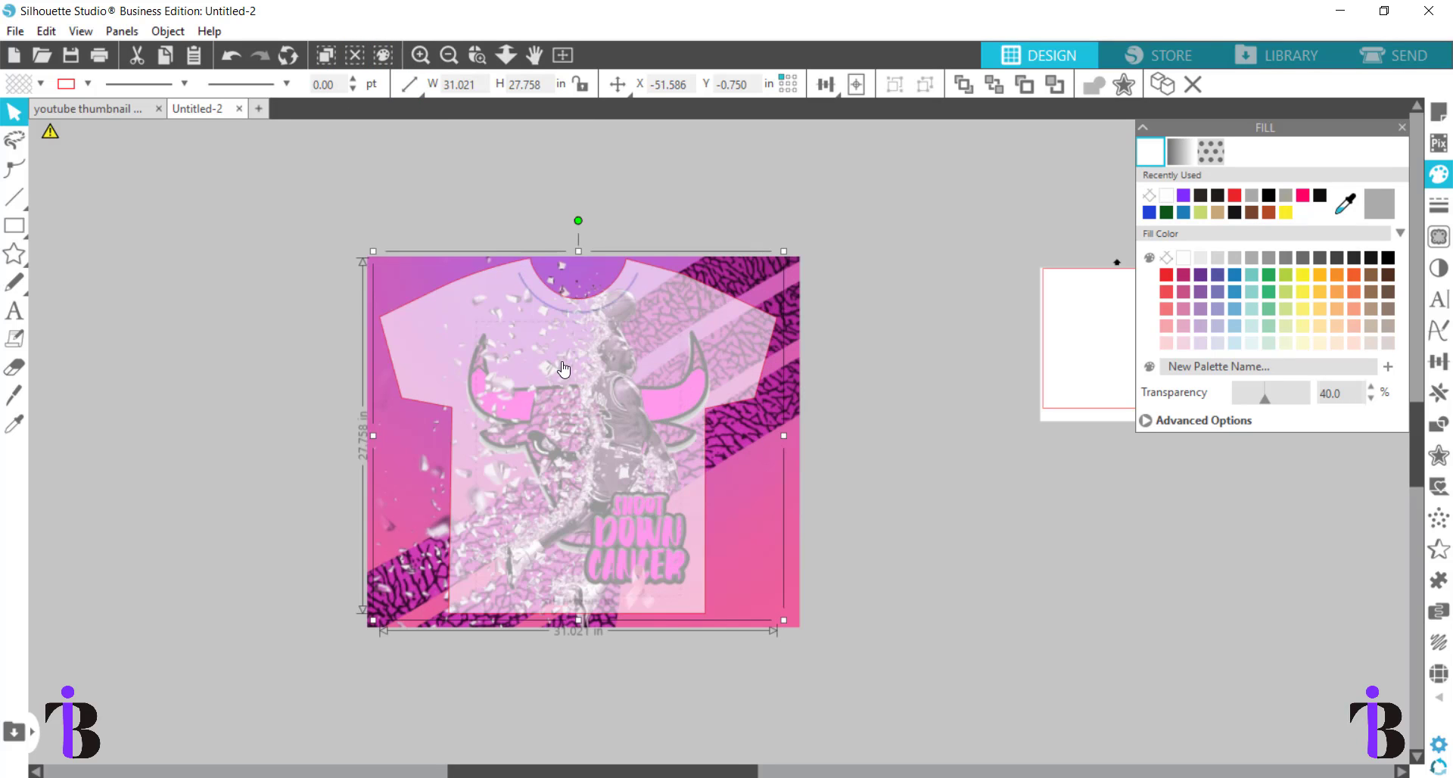
Adjust the semi-transparent shirt's position over the slam-dunk artwork, keeping the whole shape within the image
drag(571, 368, 579, 374)
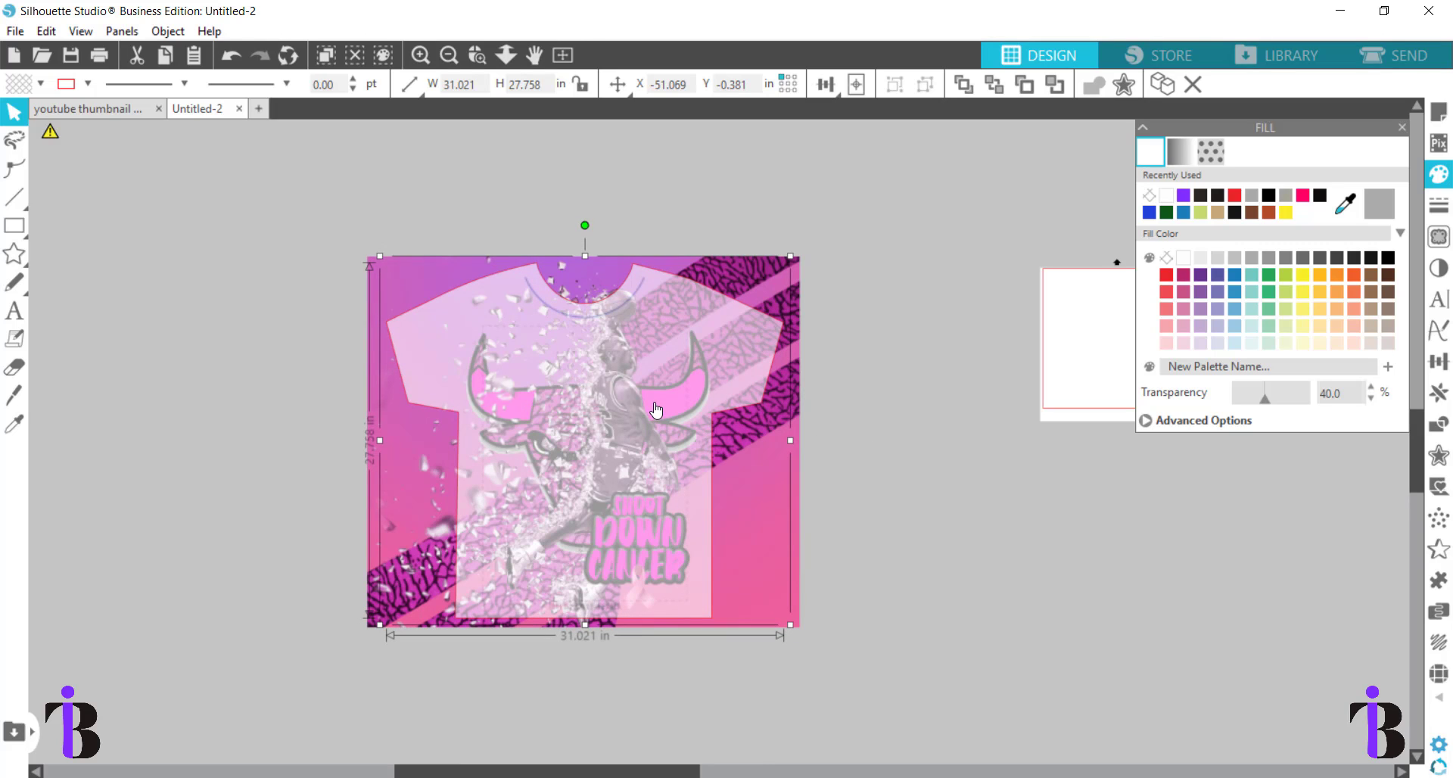
drag(656, 403, 634, 392)
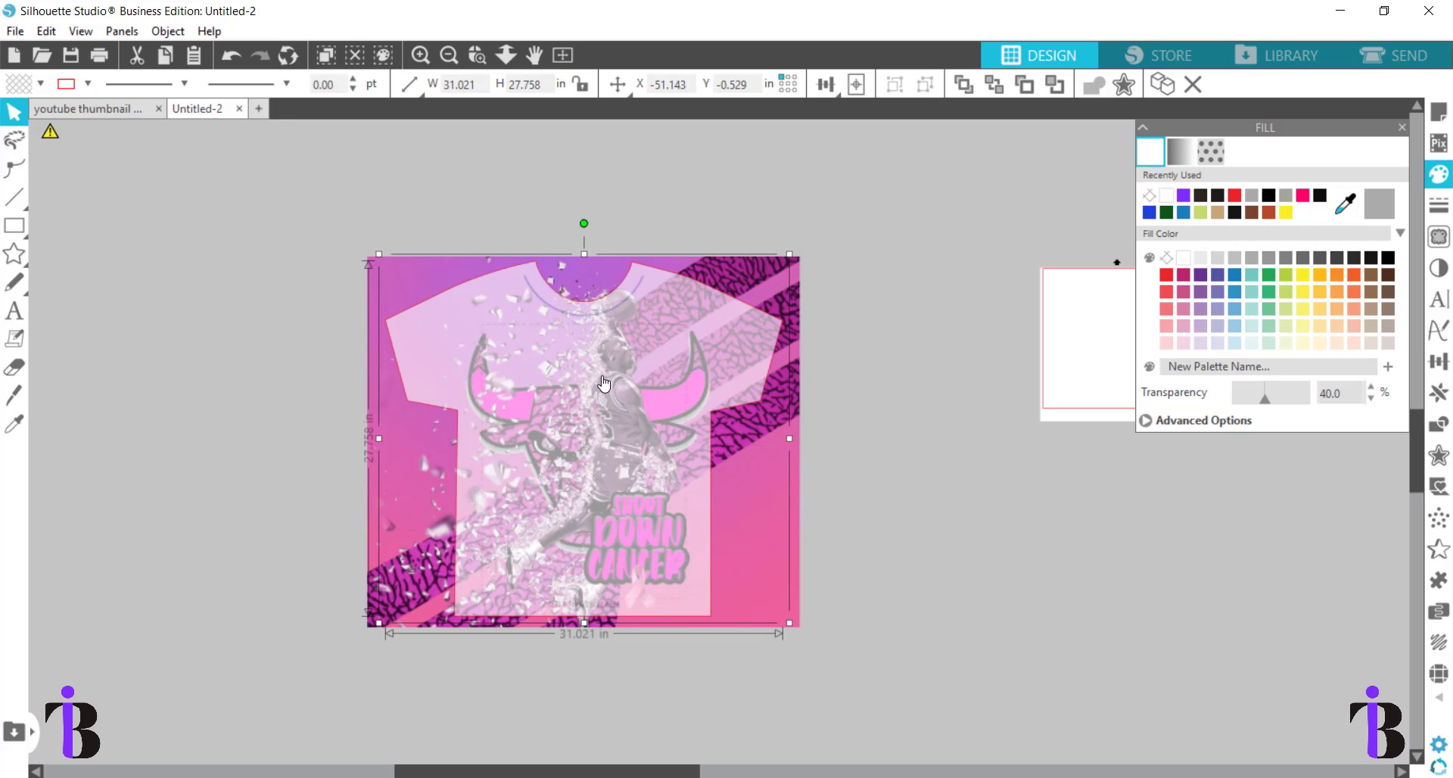
drag(620, 402, 978, 458)
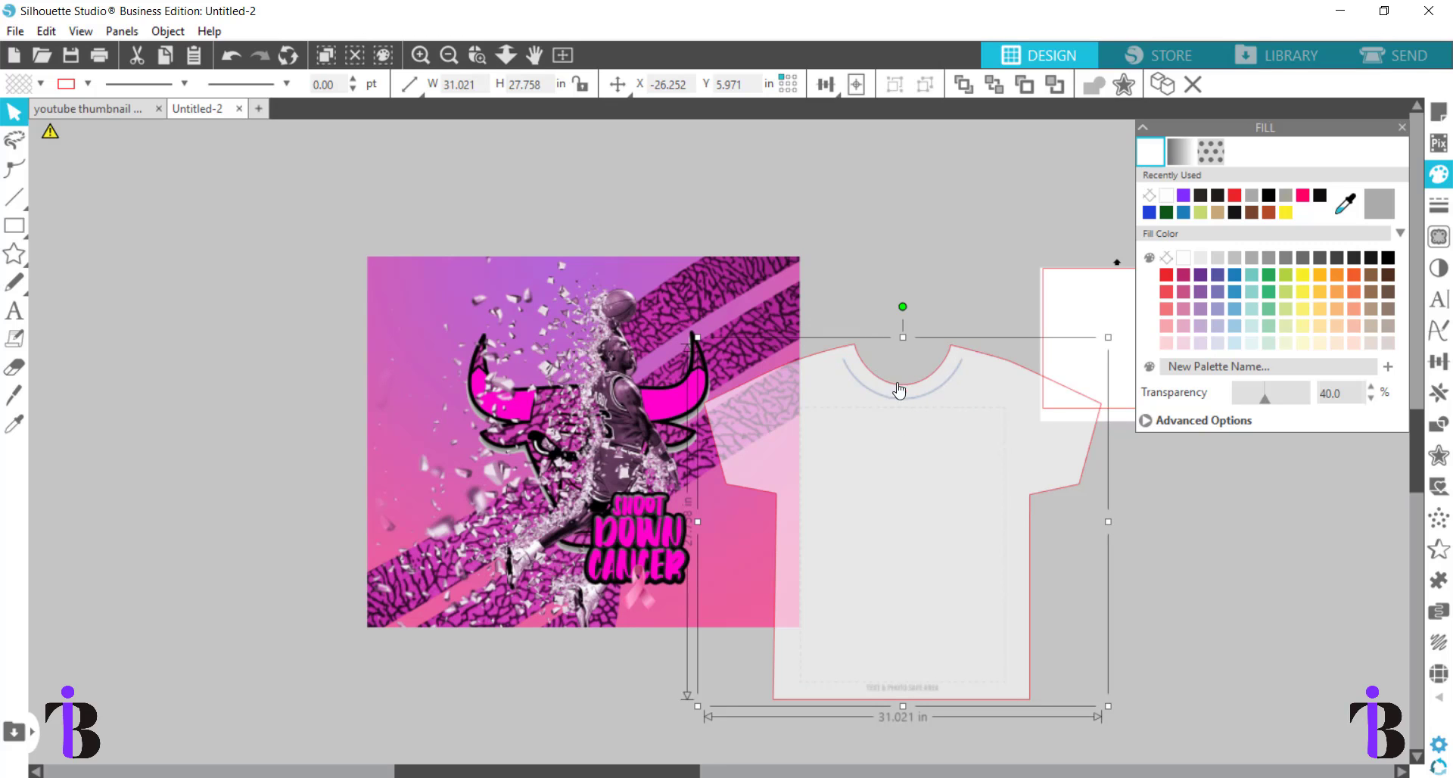
drag(947, 439, 624, 344)
Crop the slam-dunk artwork to the shirt shape and move the cropped shirt aside to make workspace
drag(343, 222, 689, 547)
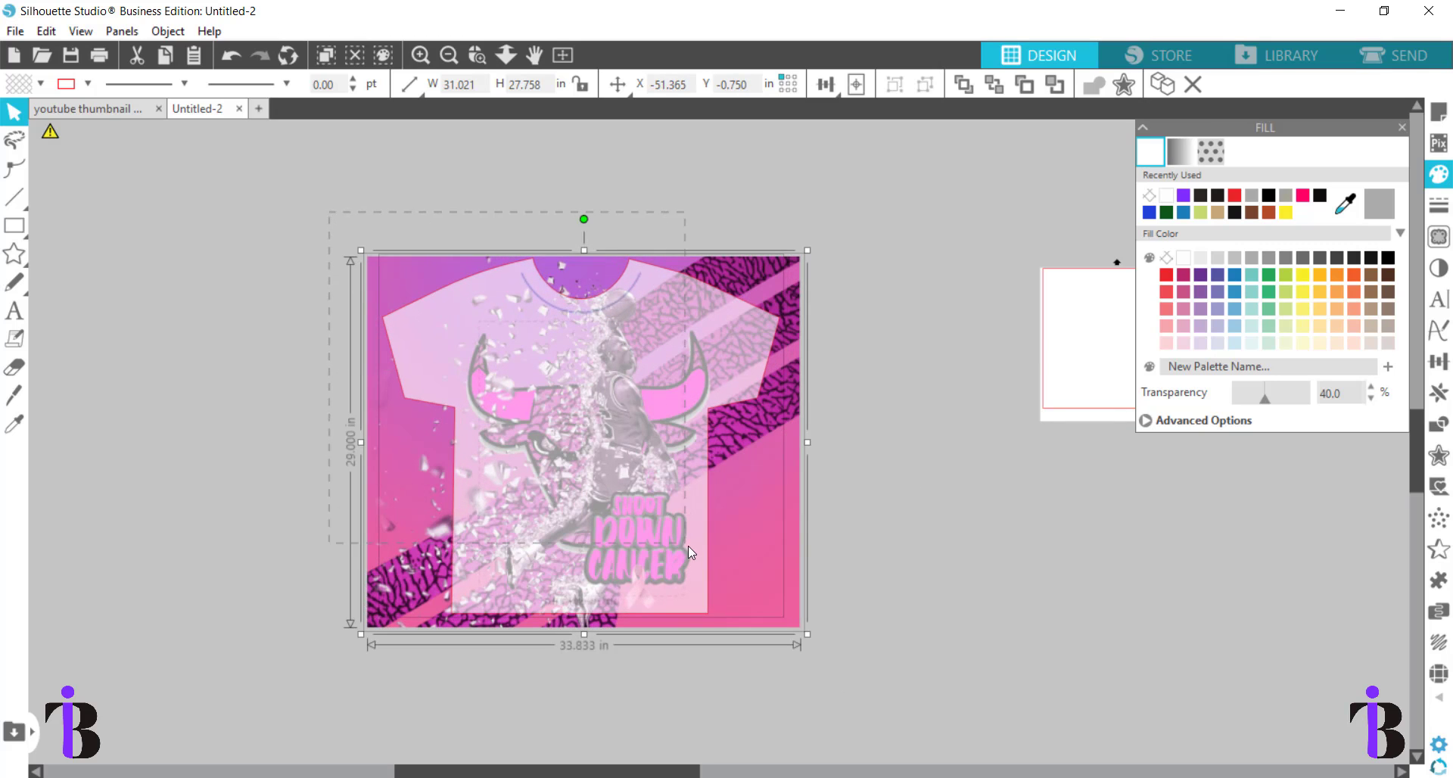
click(1439, 424)
click(1303, 248)
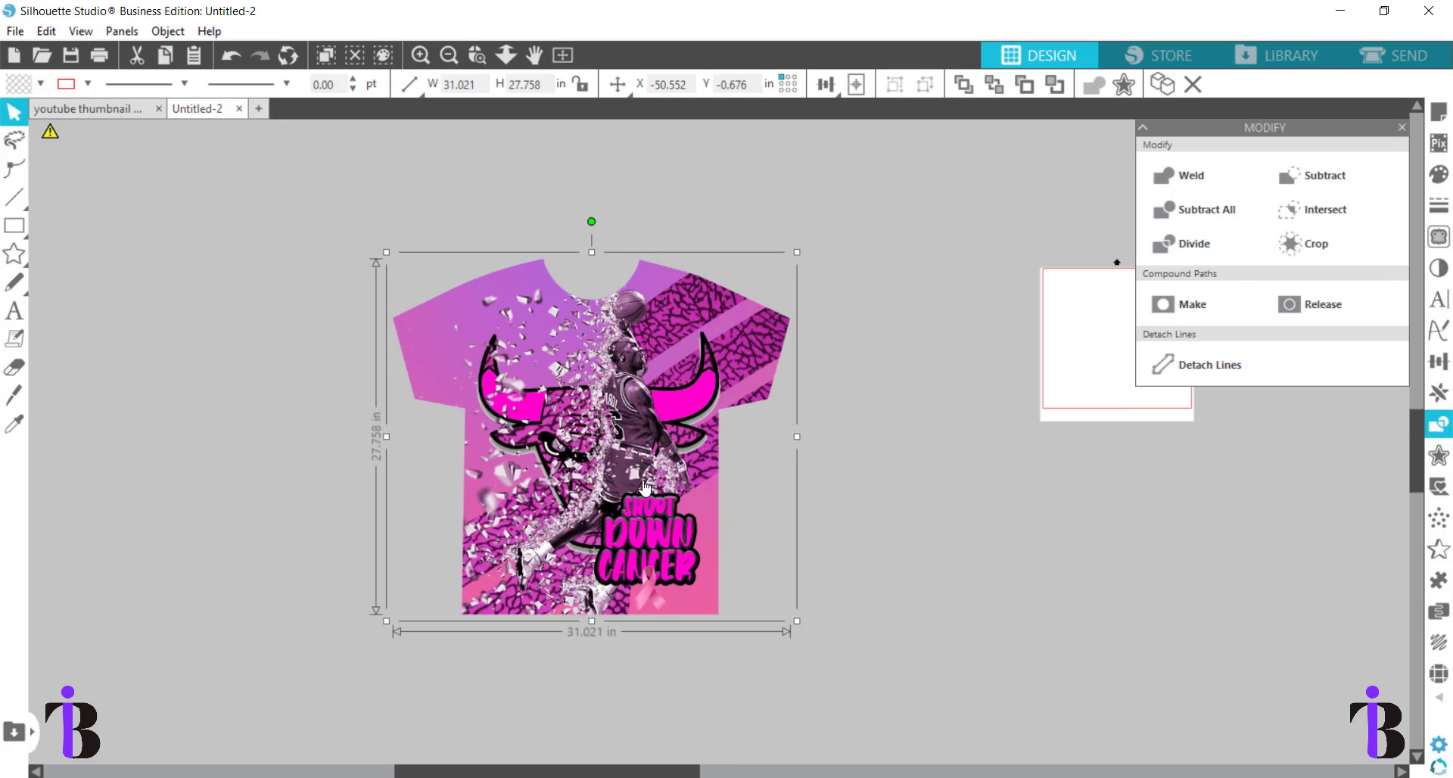
drag(627, 463, 703, 448)
click(280, 447)
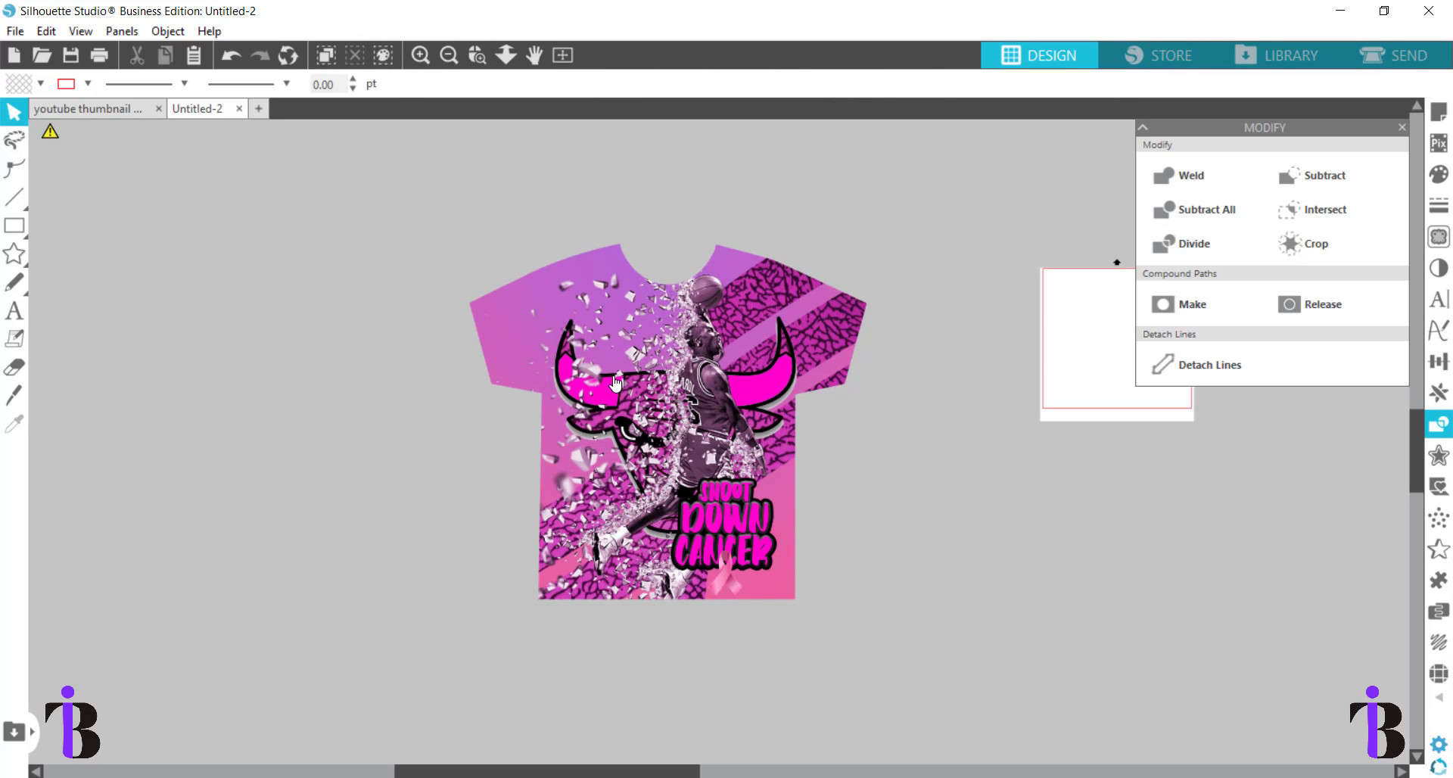
drag(608, 385, 627, 404)
click(197, 316)
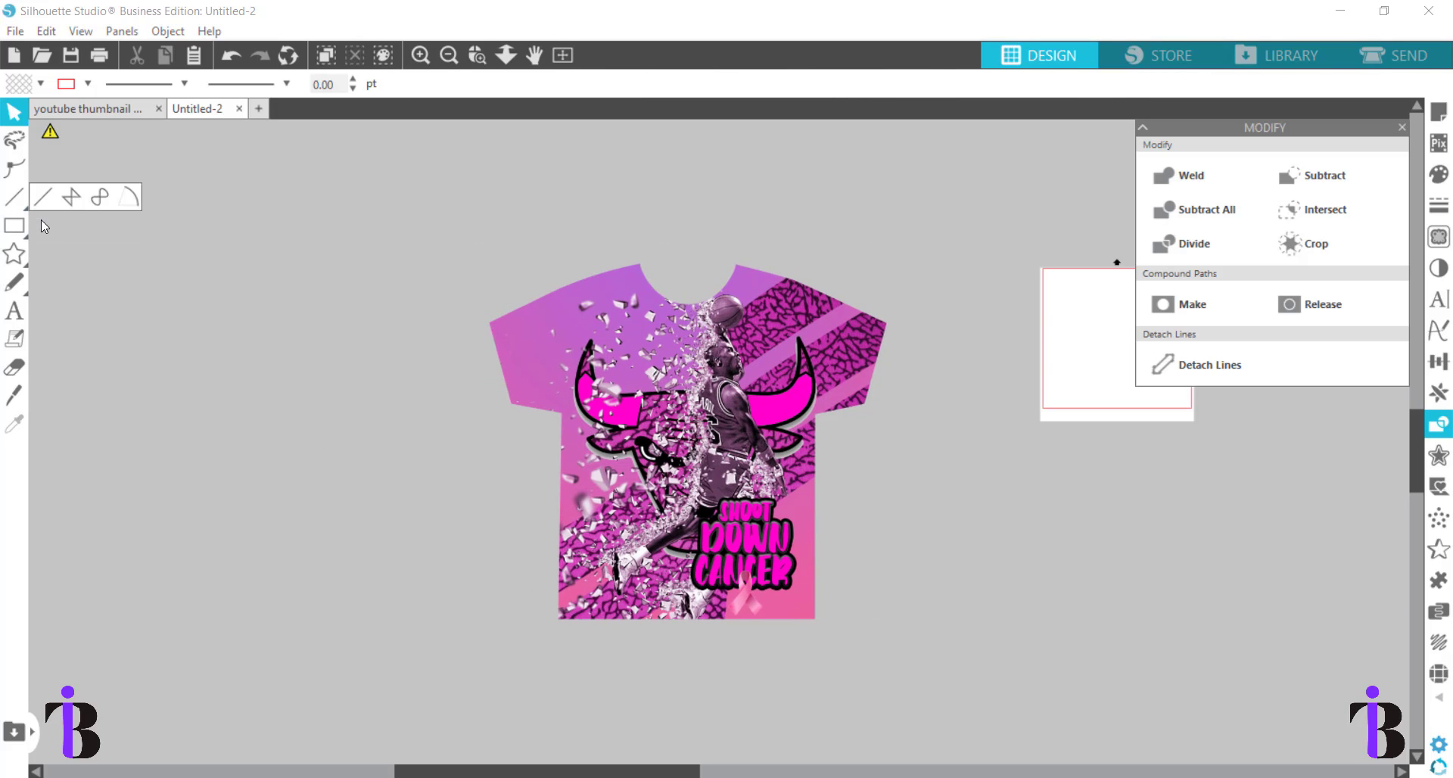
Draw a rectangle about 12.9 by 13.4 in beside the cropped shirt and shift it slightly toward the shirt
click(15, 227)
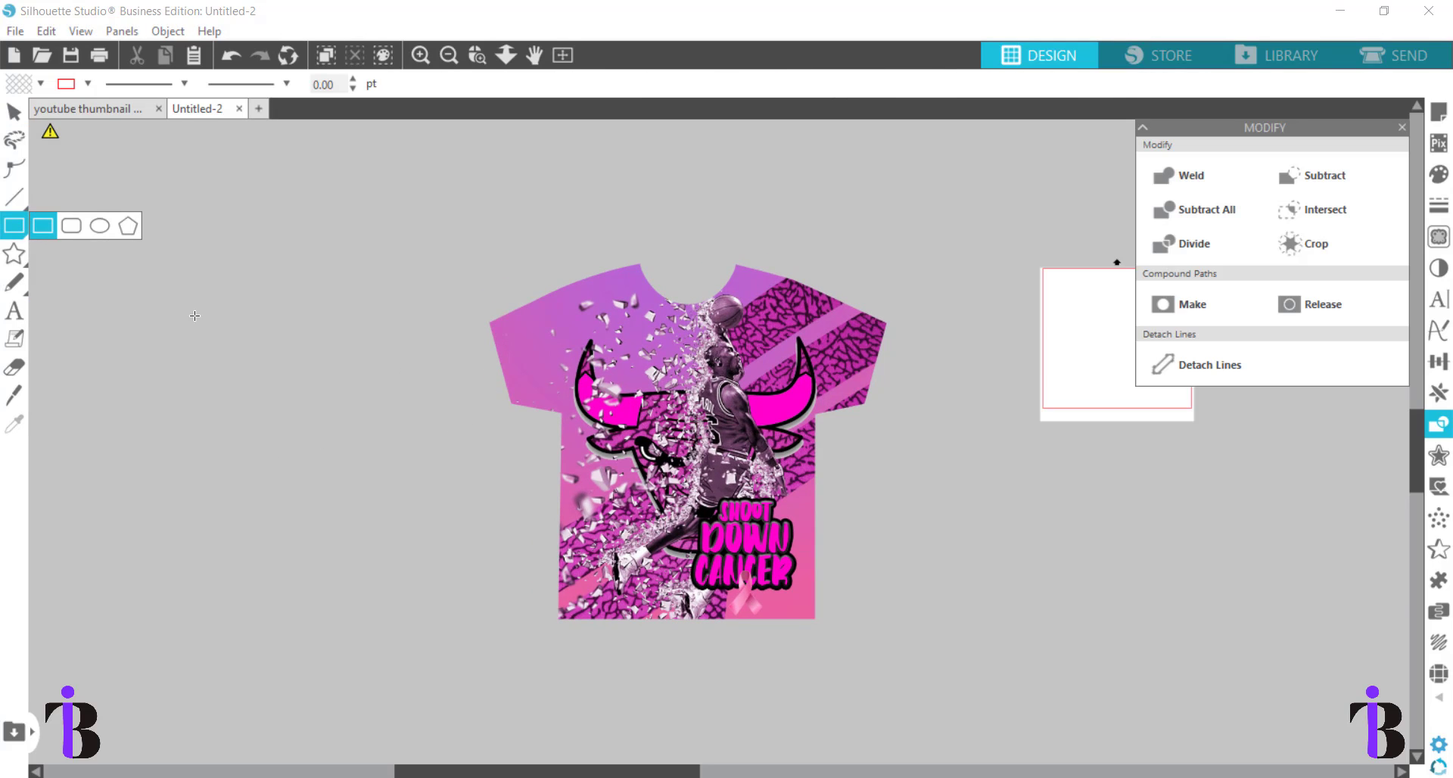
mouse_move(198, 315)
mouse_down()
mouse_move(334, 433)
mouse_move(363, 488)
mouse_up()
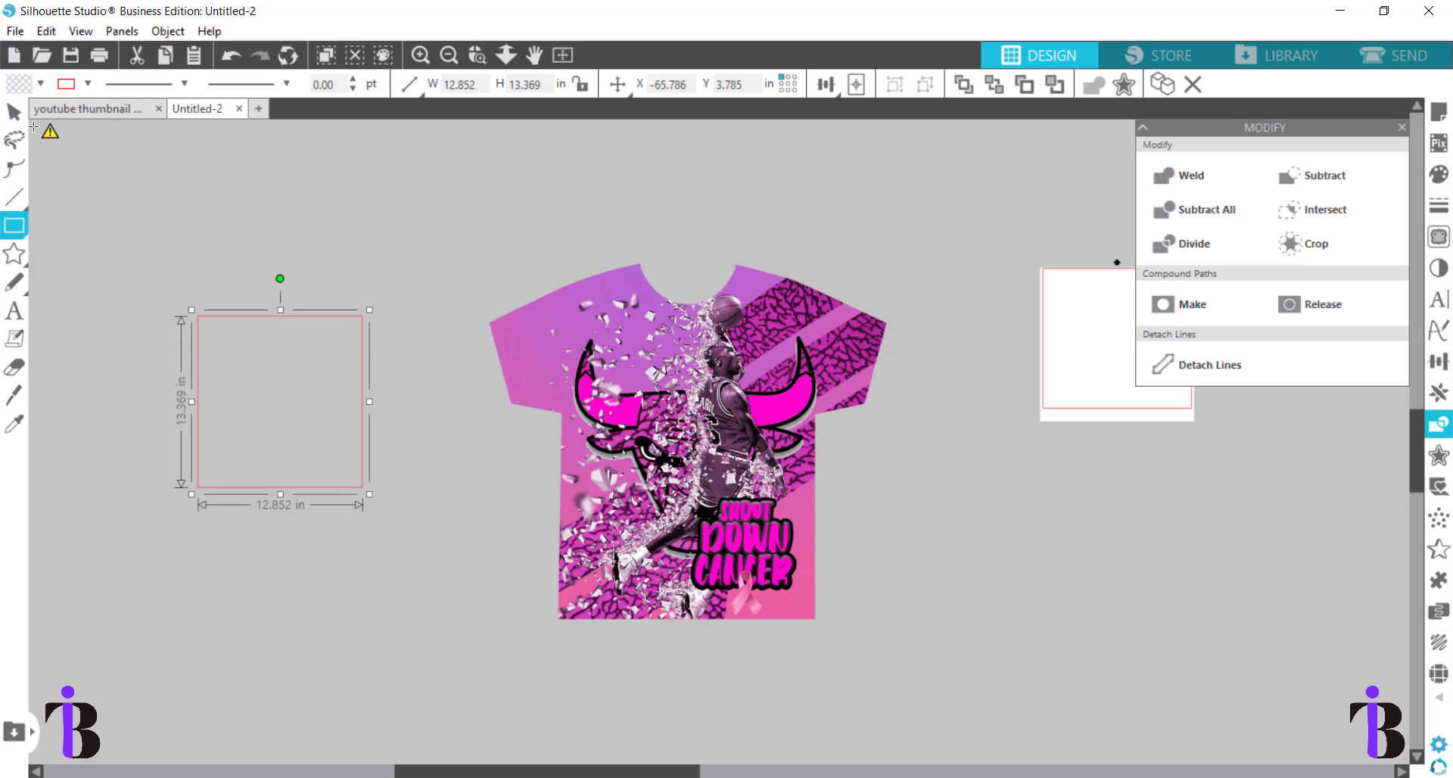
click(14, 112)
drag(240, 324, 270, 308)
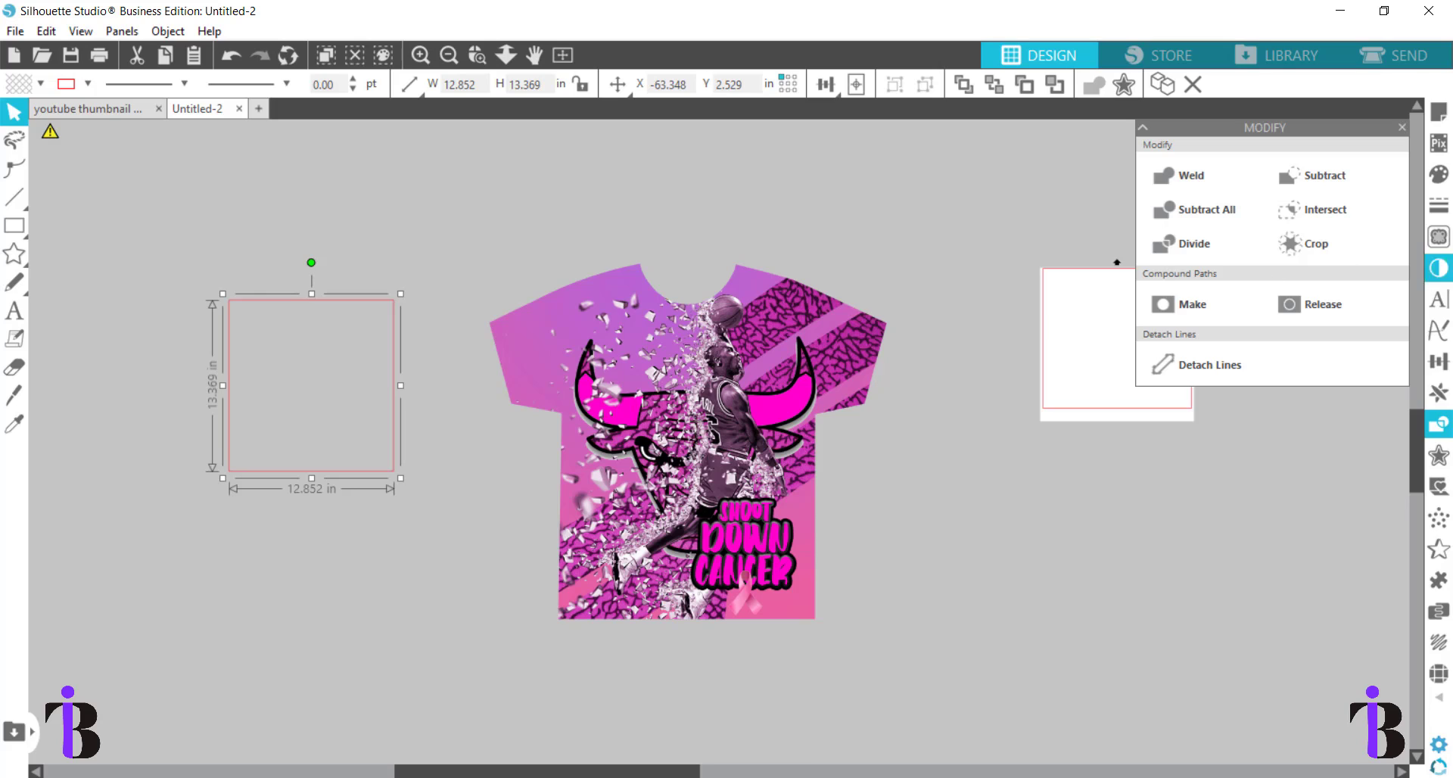
Set the rectangle's dimensions to 8.5 in wide and 11 in high
click(1439, 364)
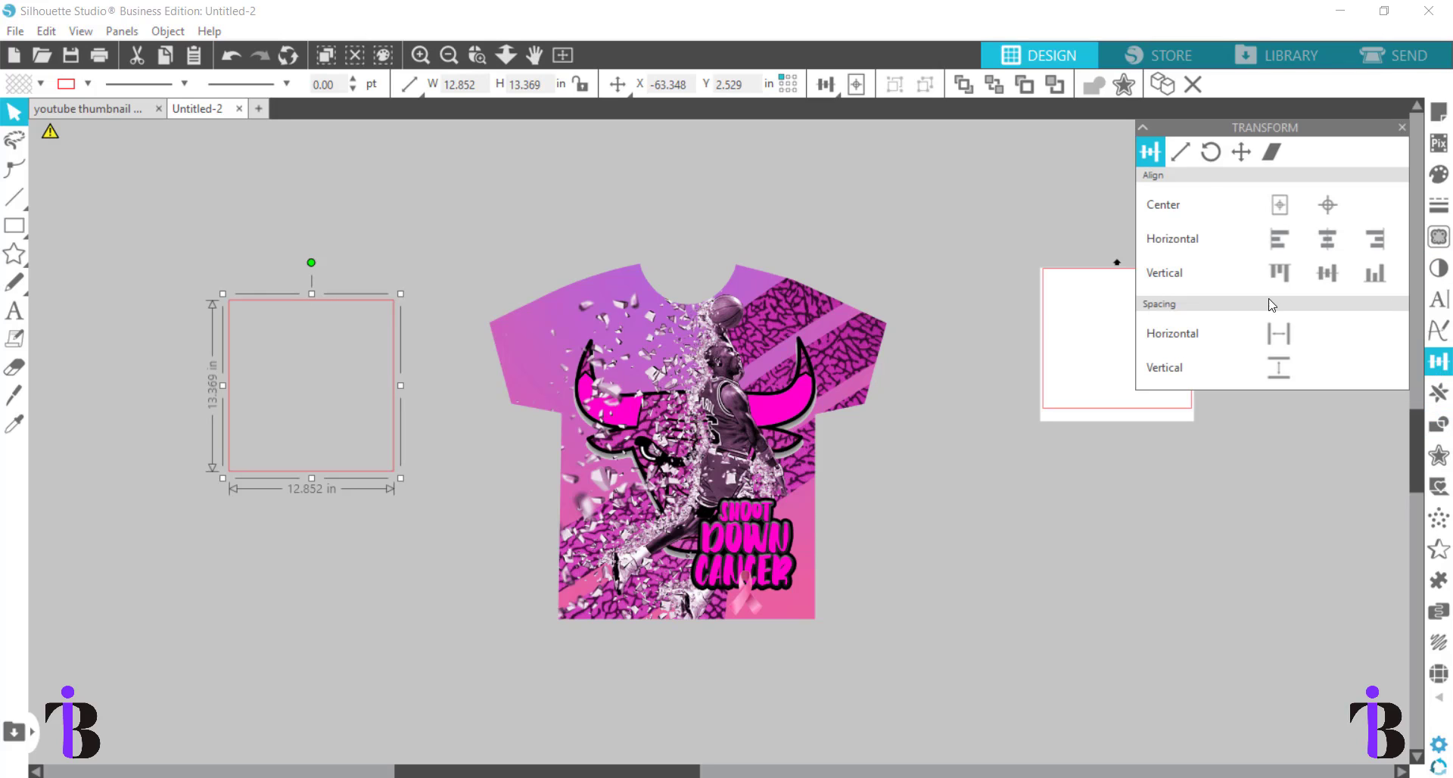
click(1182, 153)
drag(1356, 351, 1236, 364)
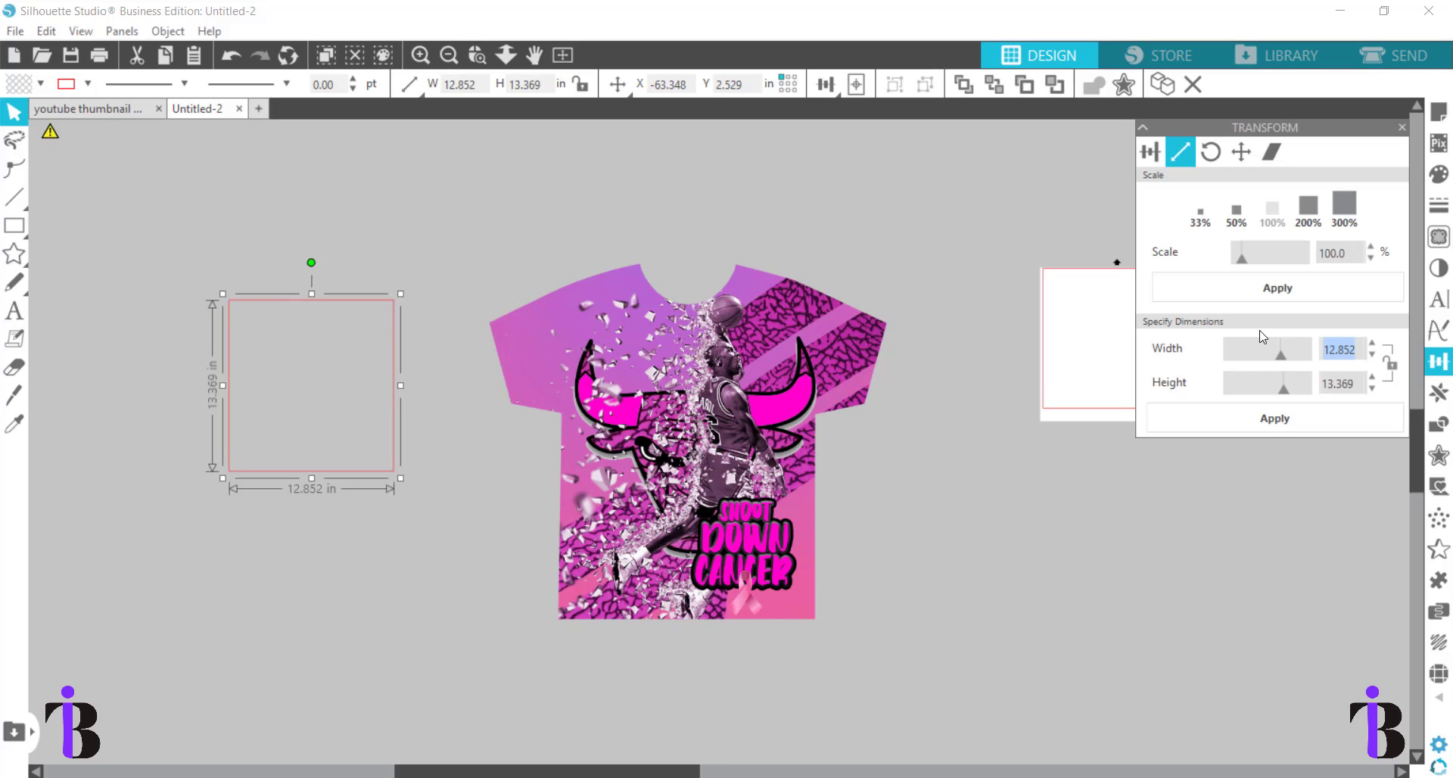
text(8.5)
key(Tab)
text(1)
key(Return)
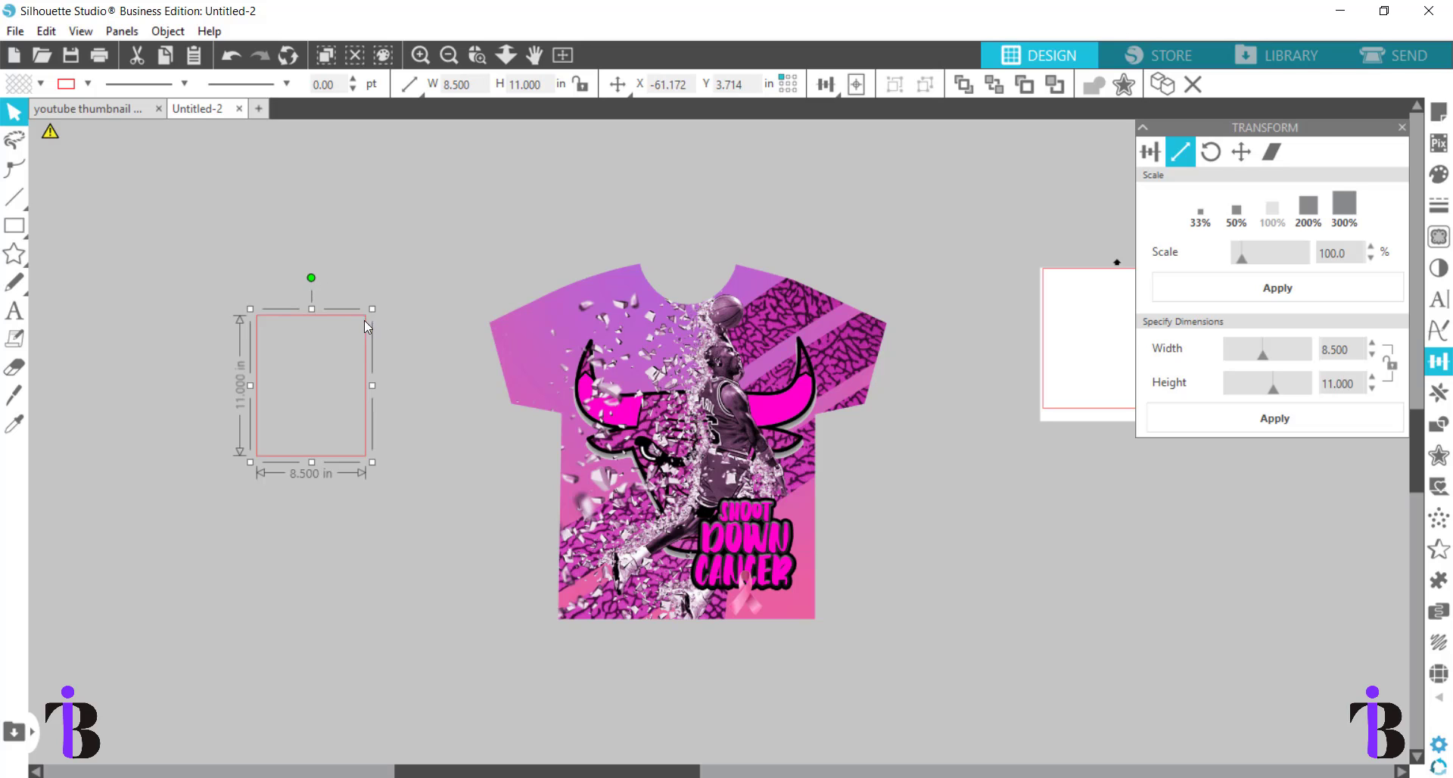
Move the shirt farther from the 8.5 by 11 in rectangle and reposition the rectangle higher in the free area
drag(365, 320, 380, 327)
drag(665, 405, 719, 415)
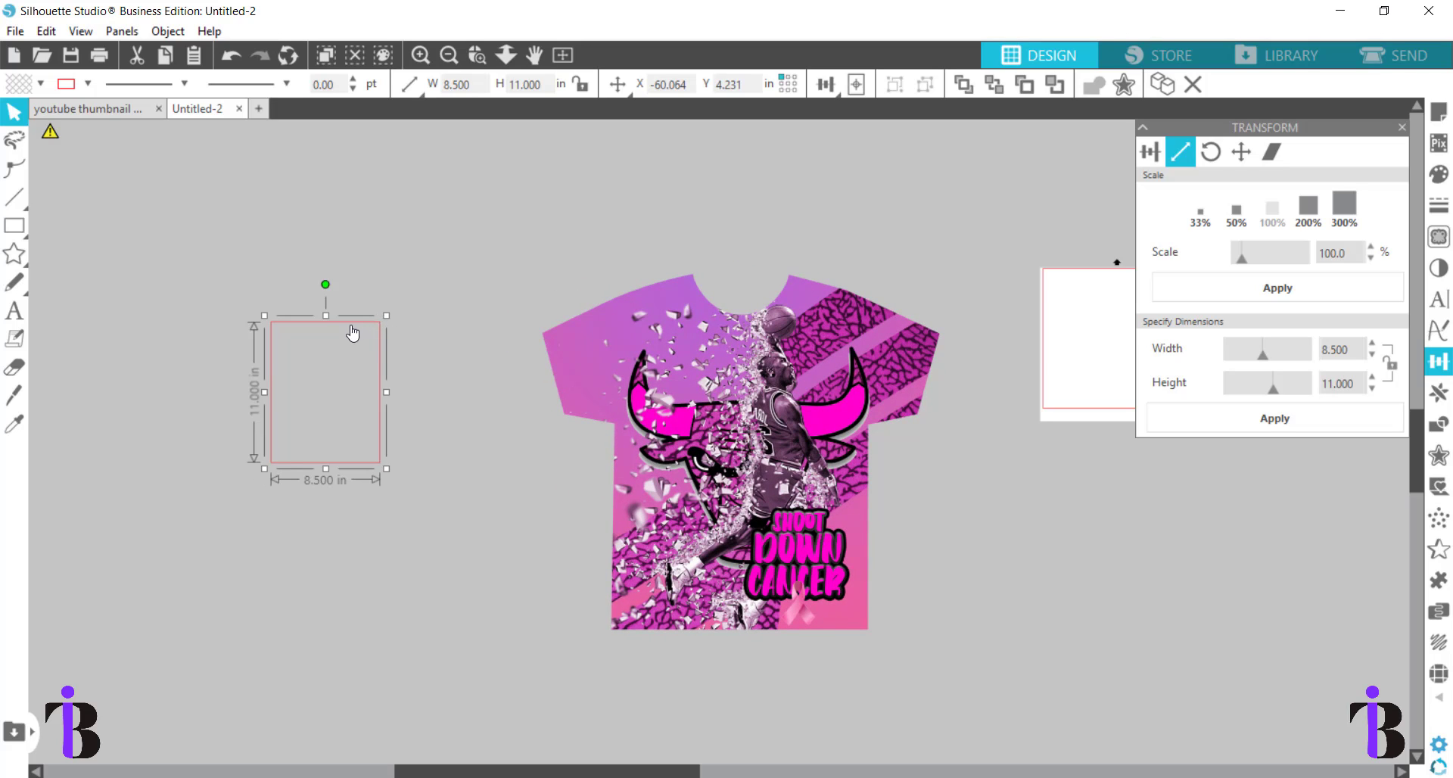
click(429, 327)
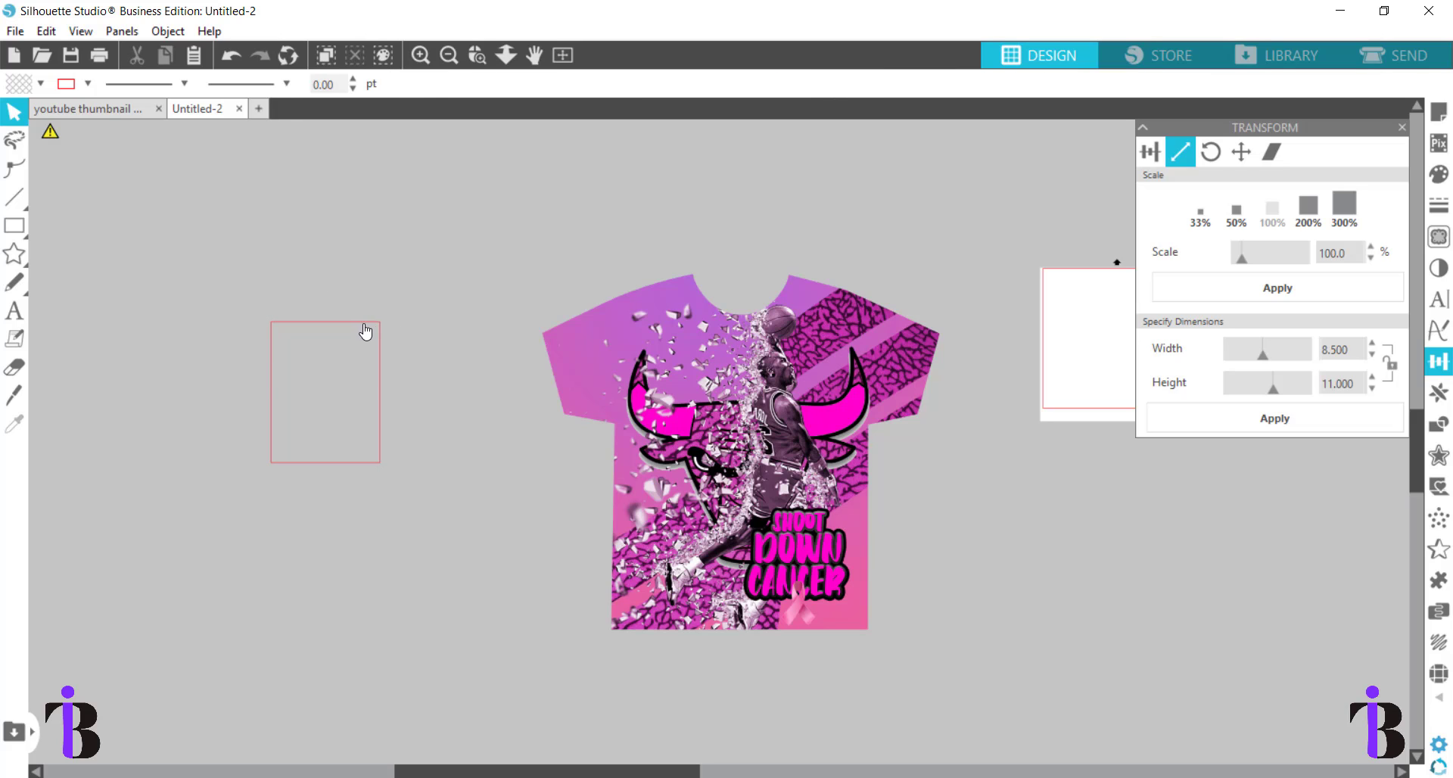
drag(368, 324, 352, 274)
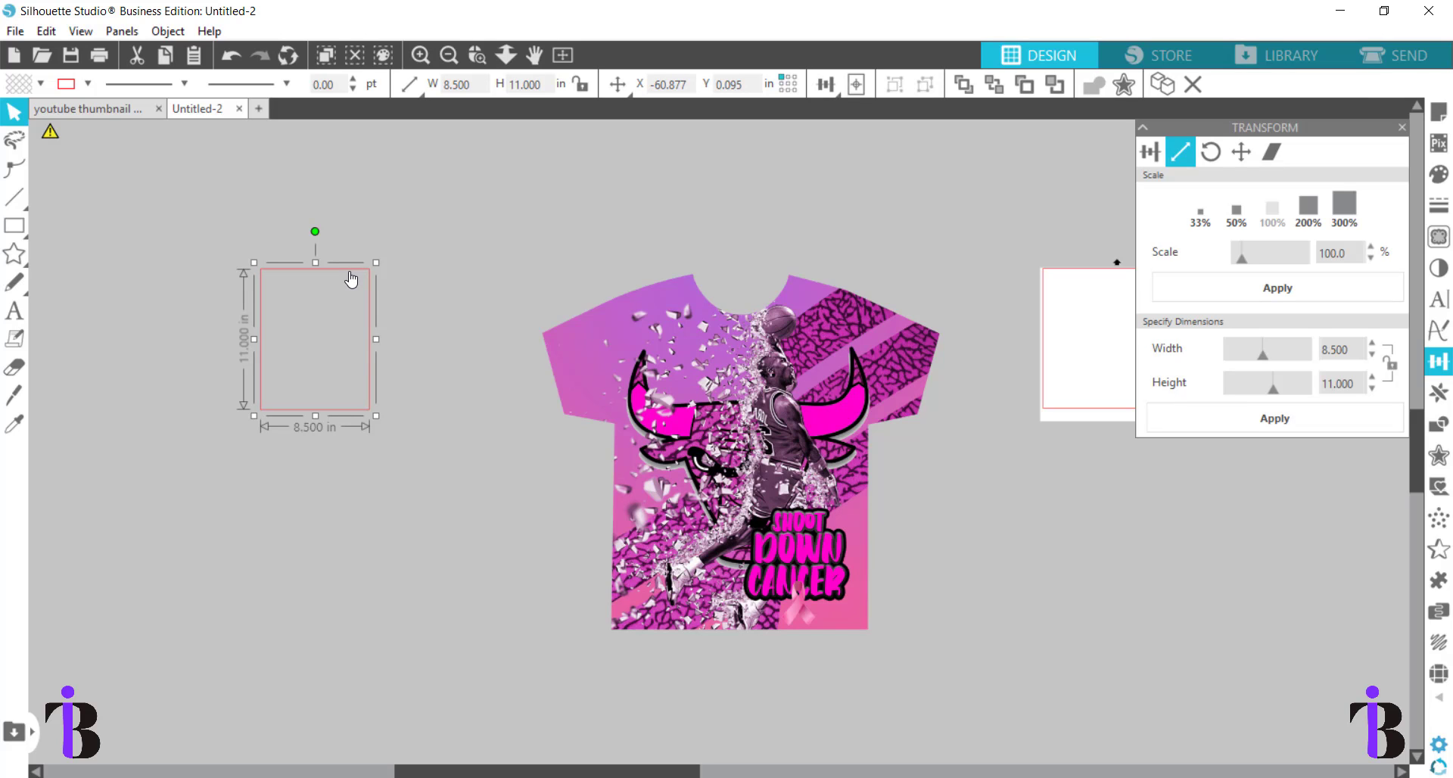
Duplicate the page rectangle to its right and nudge the copy back so it overlaps the first by about 0.22 in
key(i)
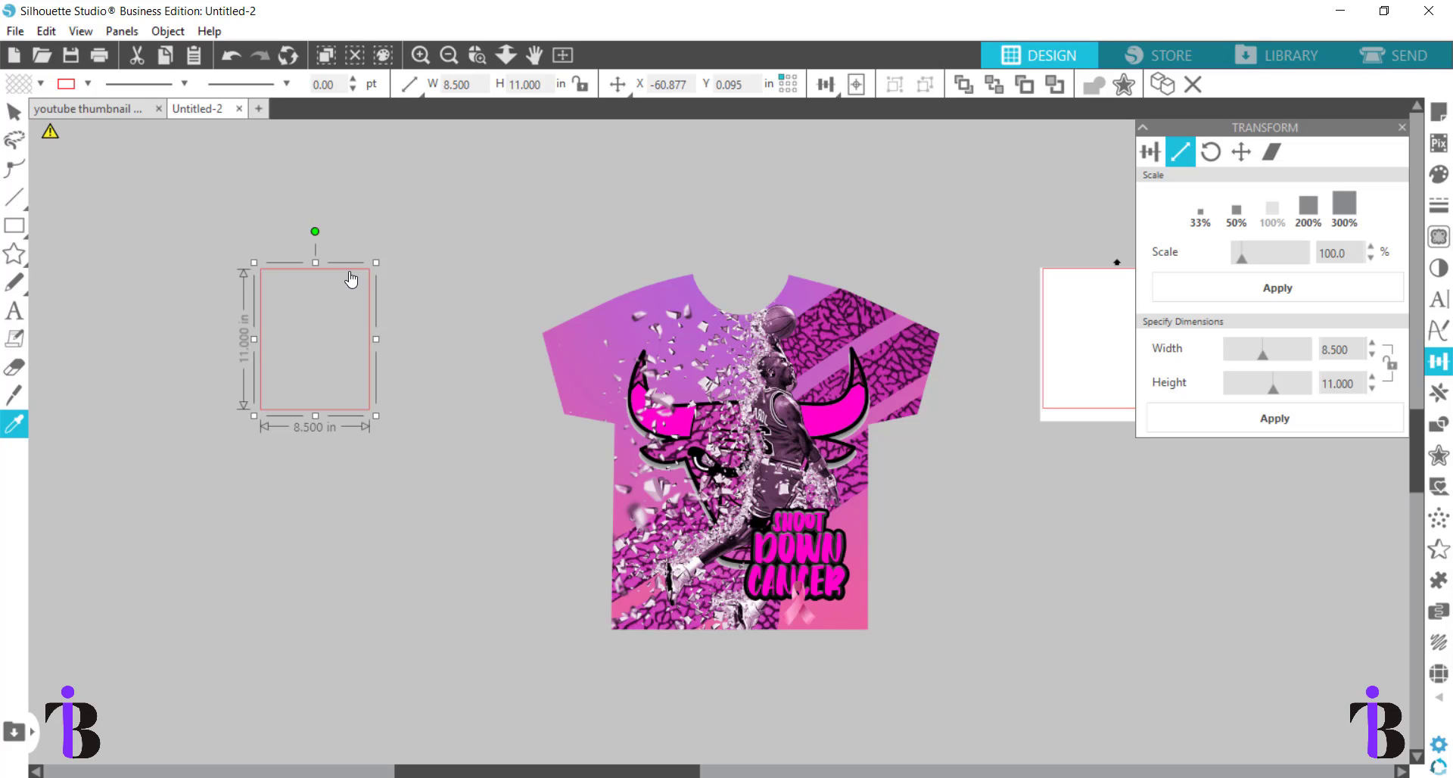
key(ctrl+d)
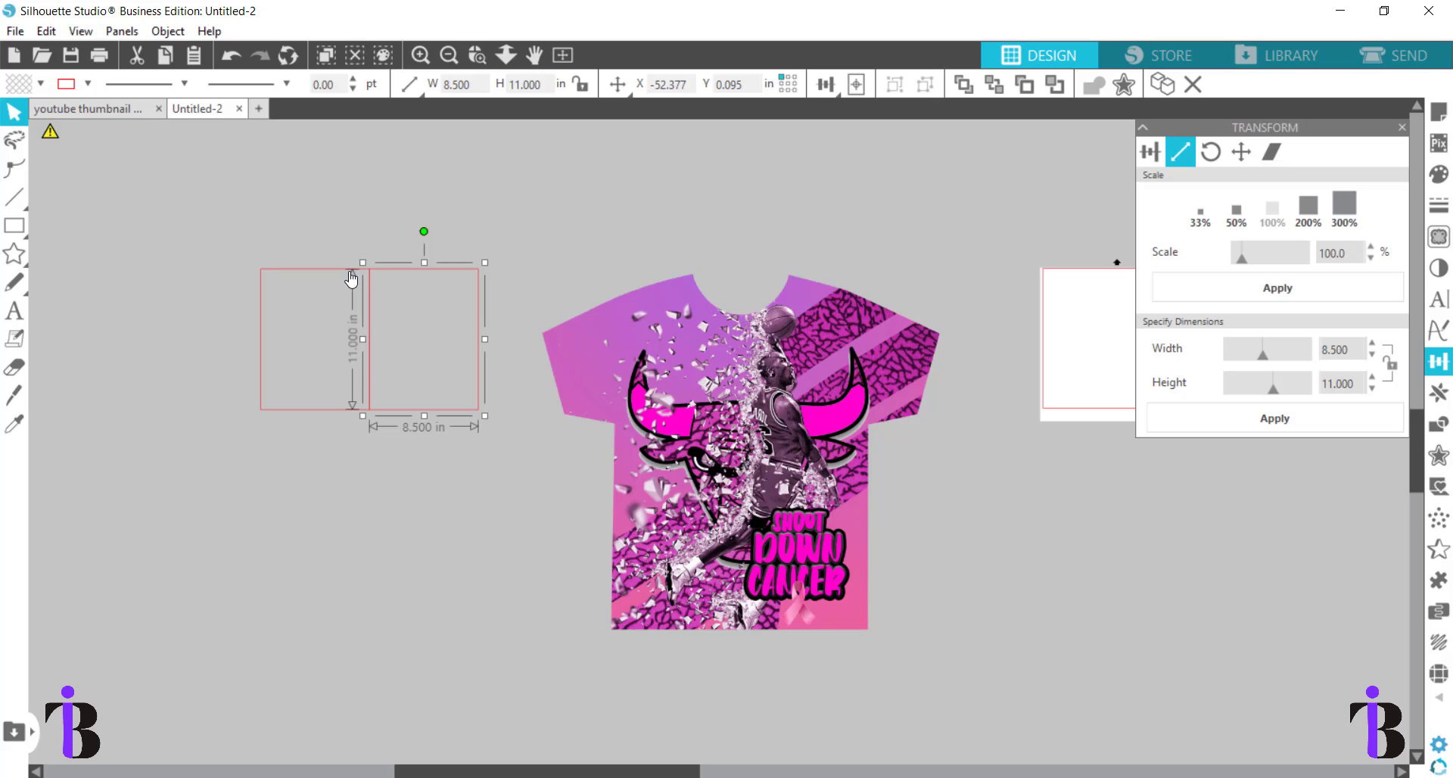
key(Left)
key(Left)
key(Left)
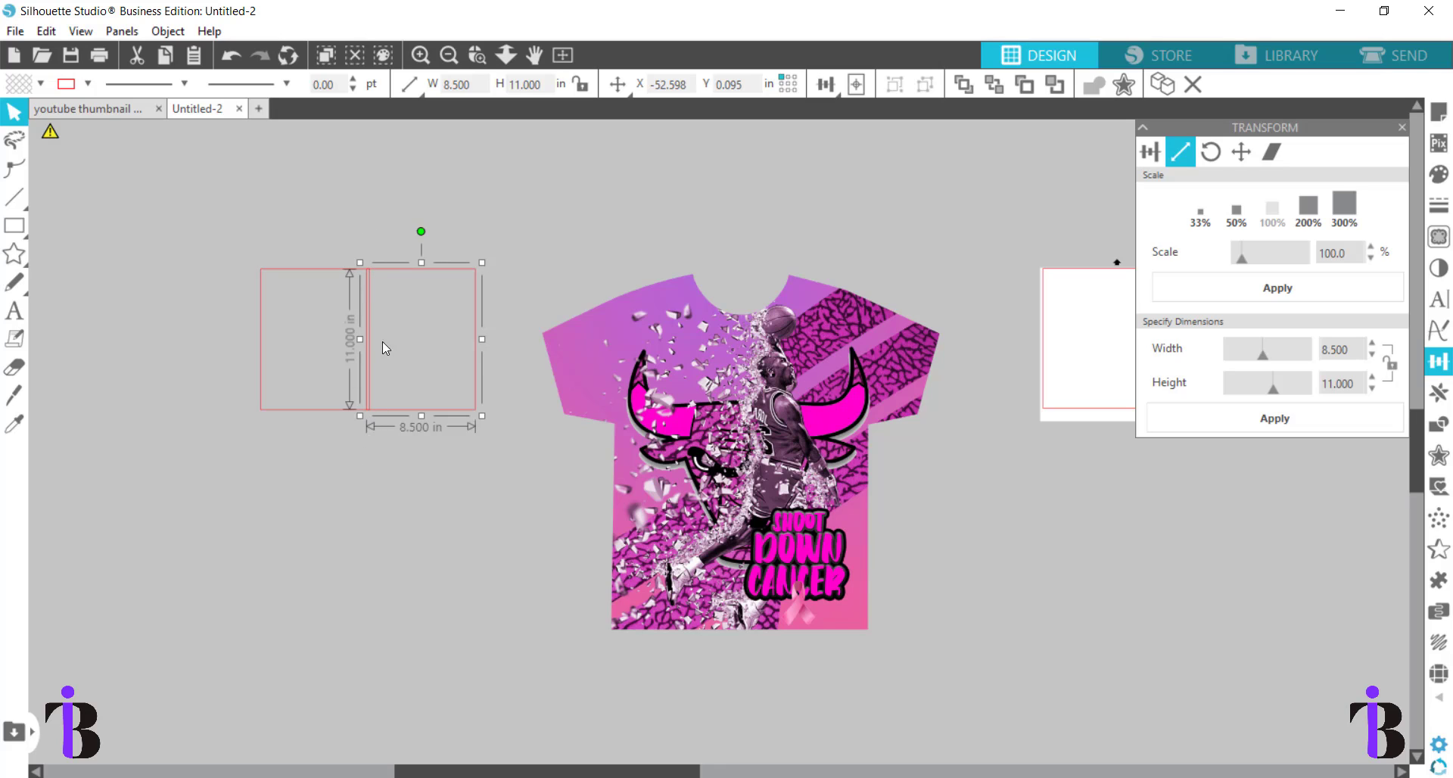
Duplicate the second rectangle to the right and nudge the third one back to overlap it by about 0.22 in
click(323, 221)
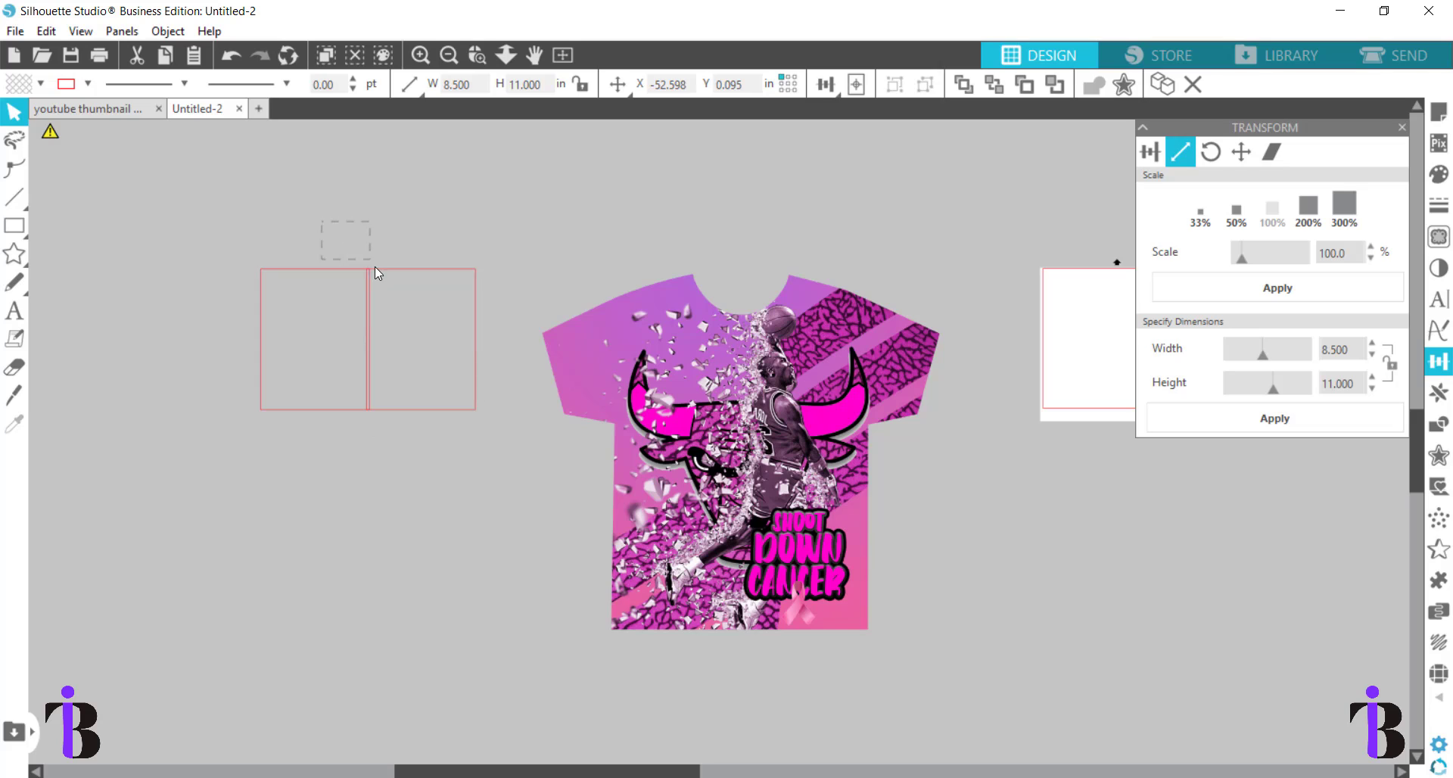
click(448, 361)
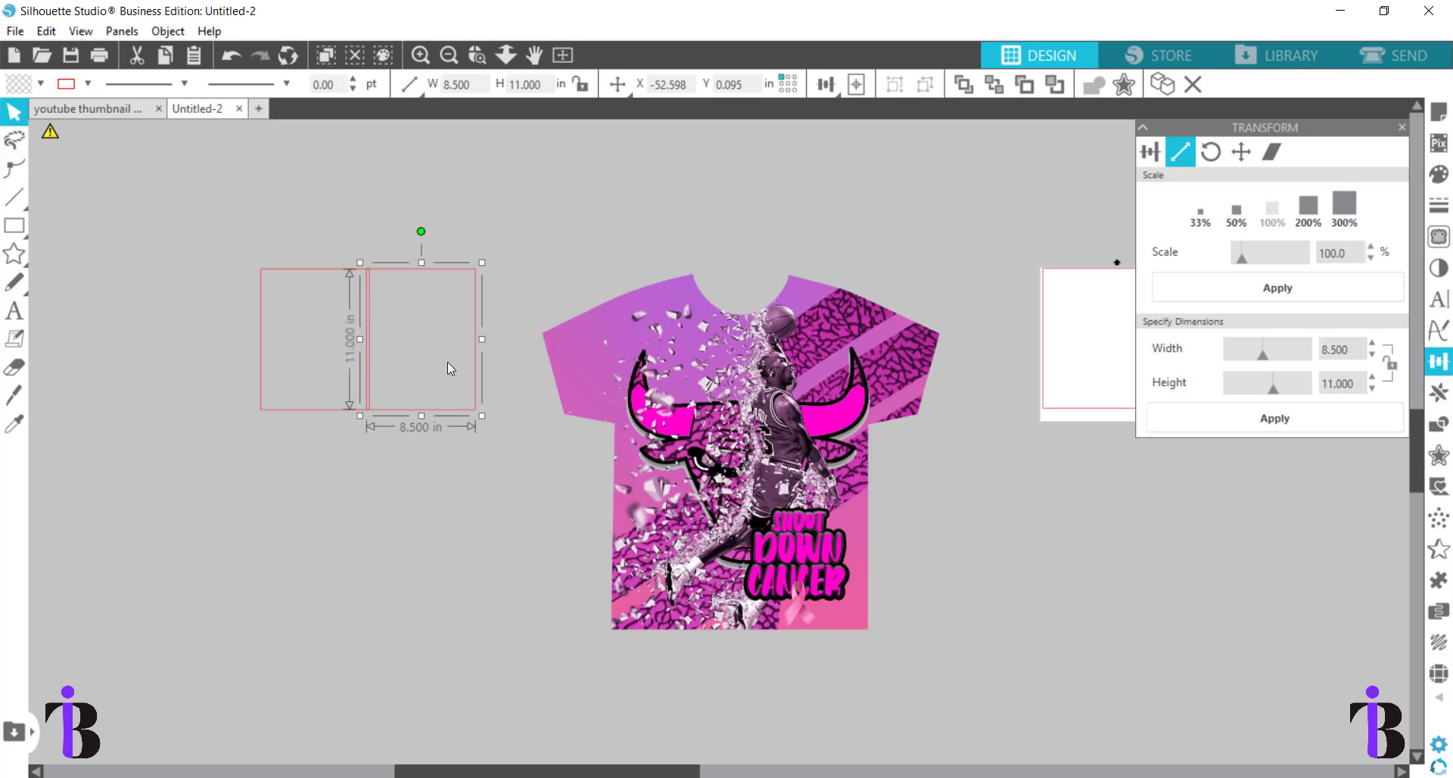
key(i)
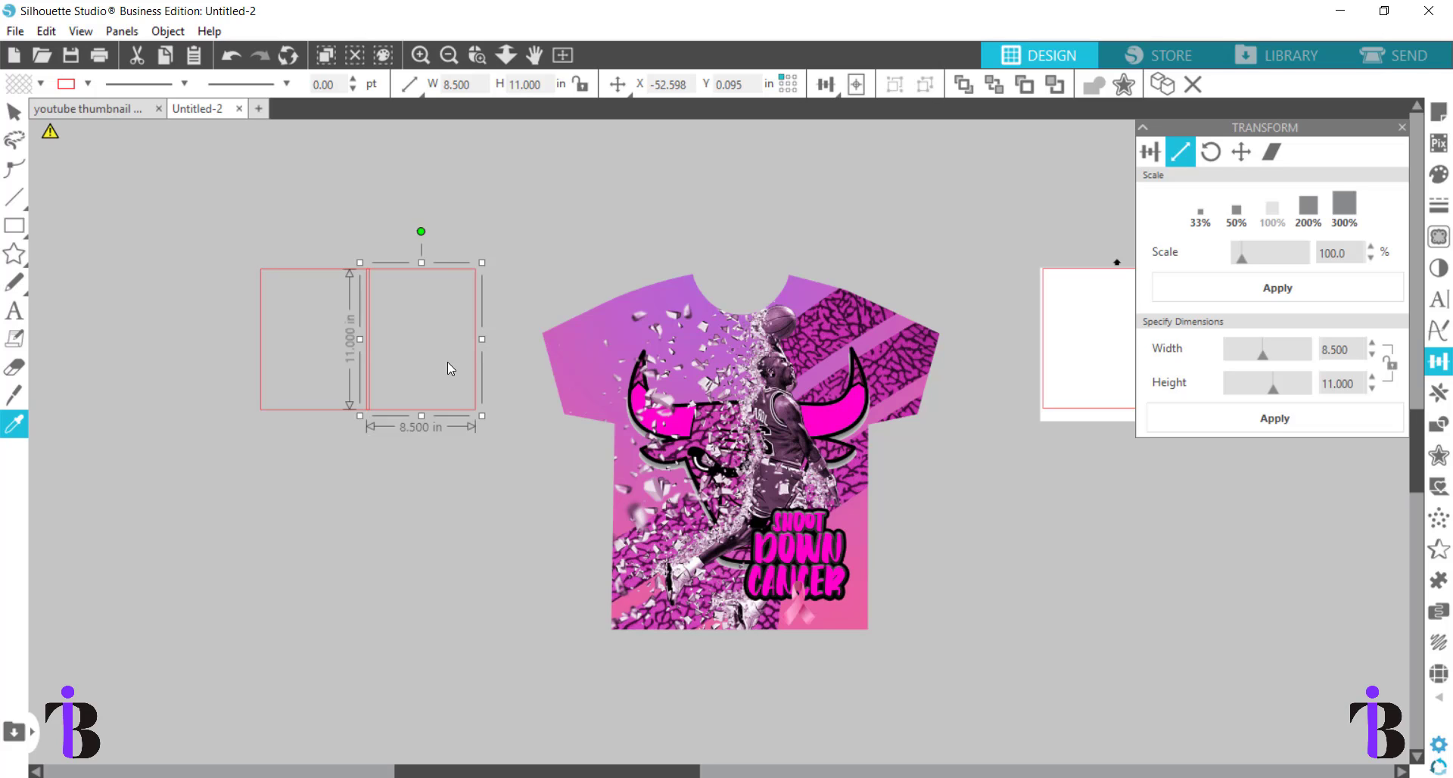
key(ctrl+d)
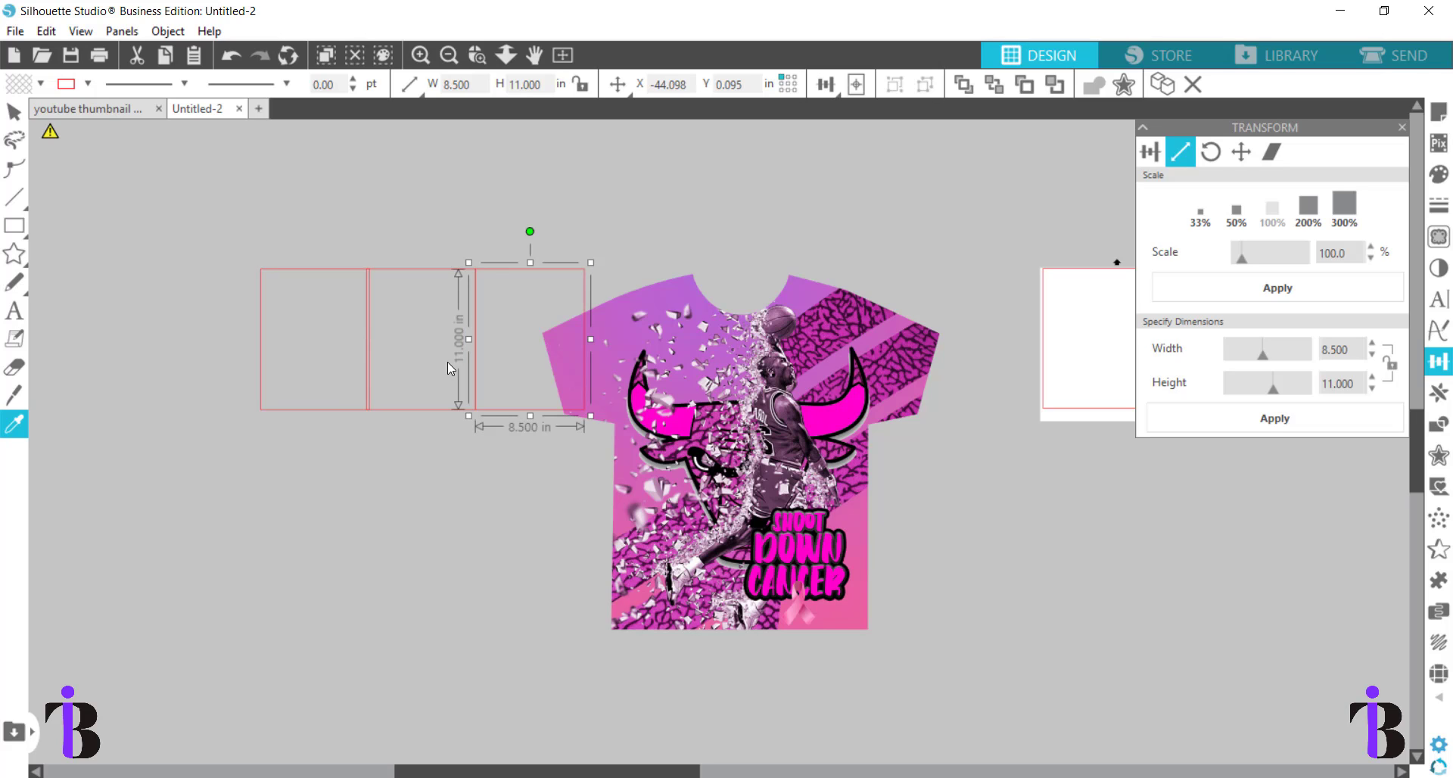
key(v)
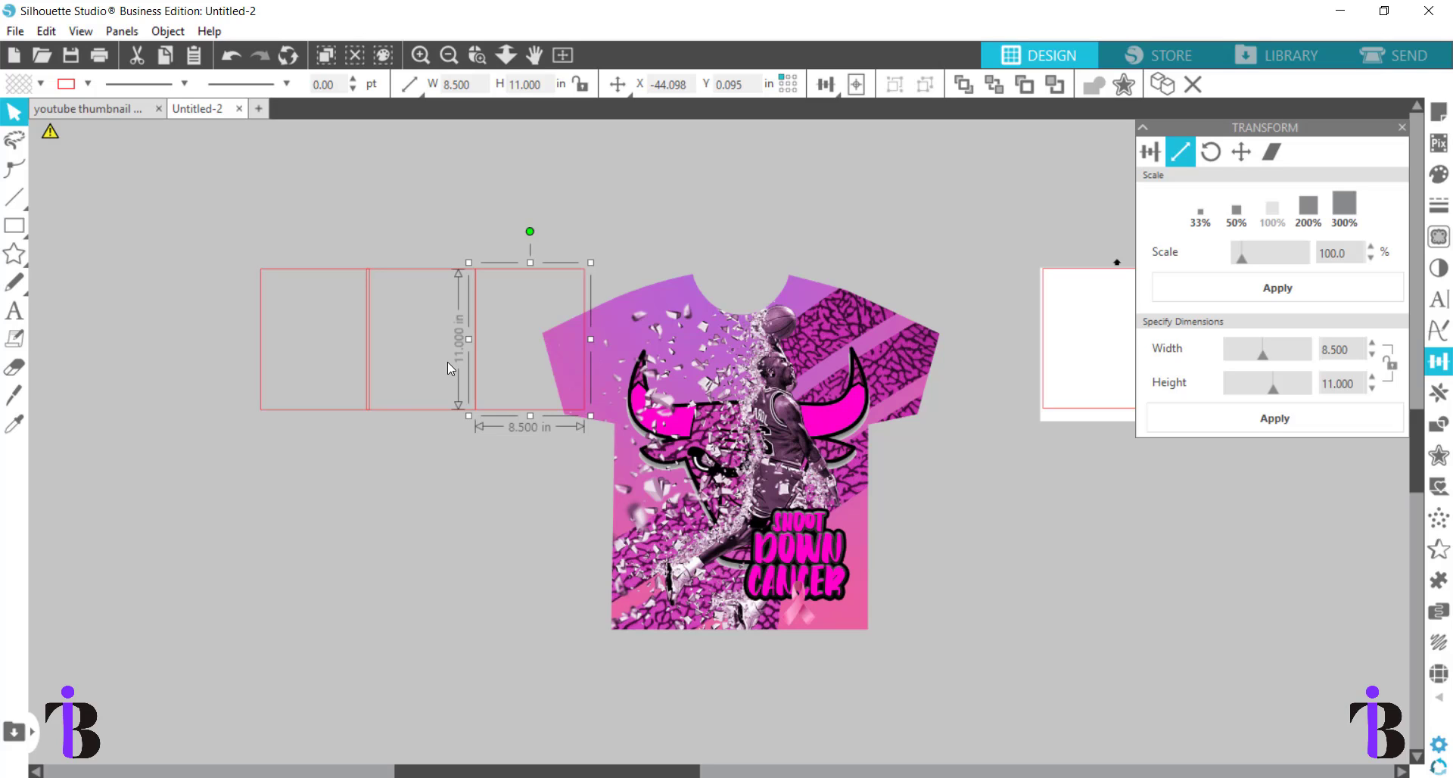
key(Left)
key(Left)
key(Left)
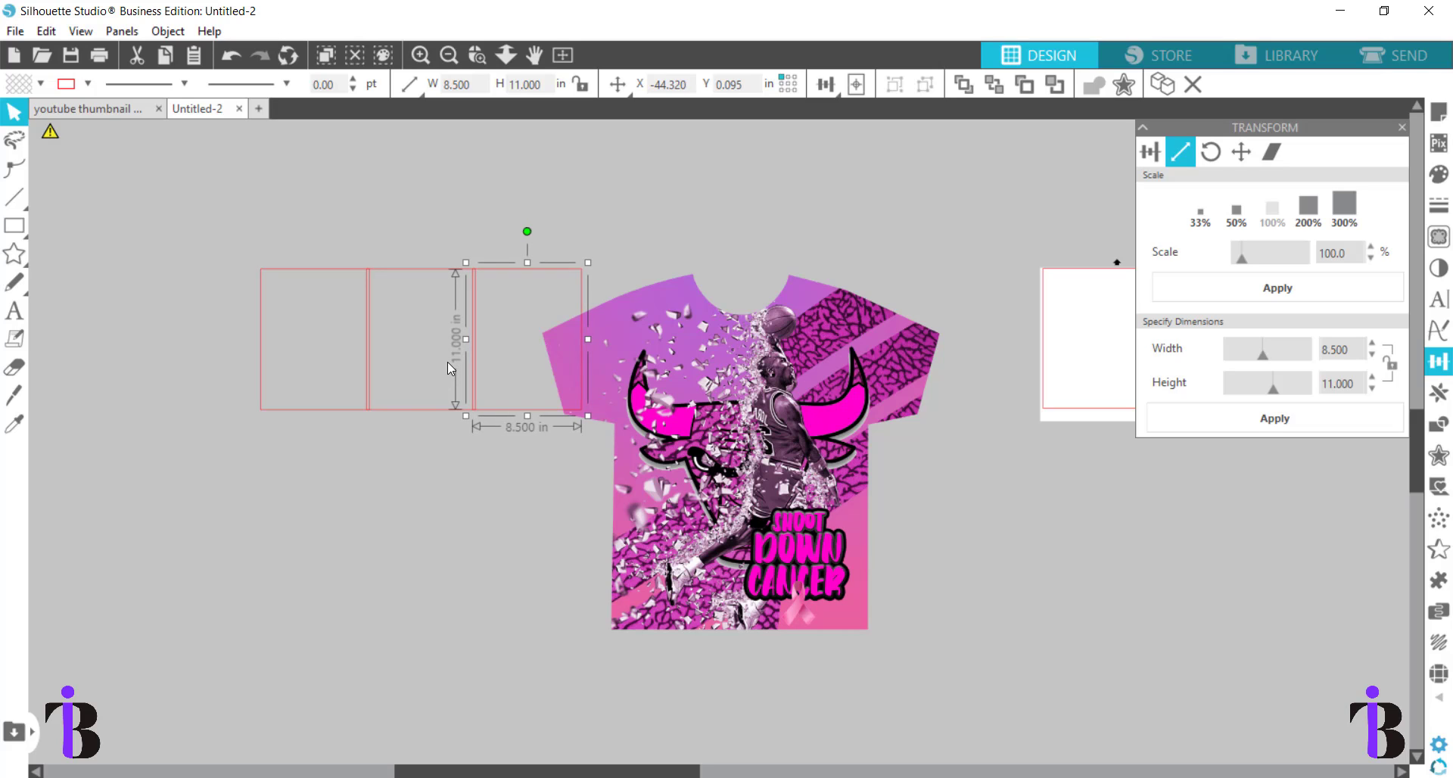
Move the shirt clear of the row, then add a fourth rectangle overlapping the third by about 0.22 in
drag(696, 452, 835, 498)
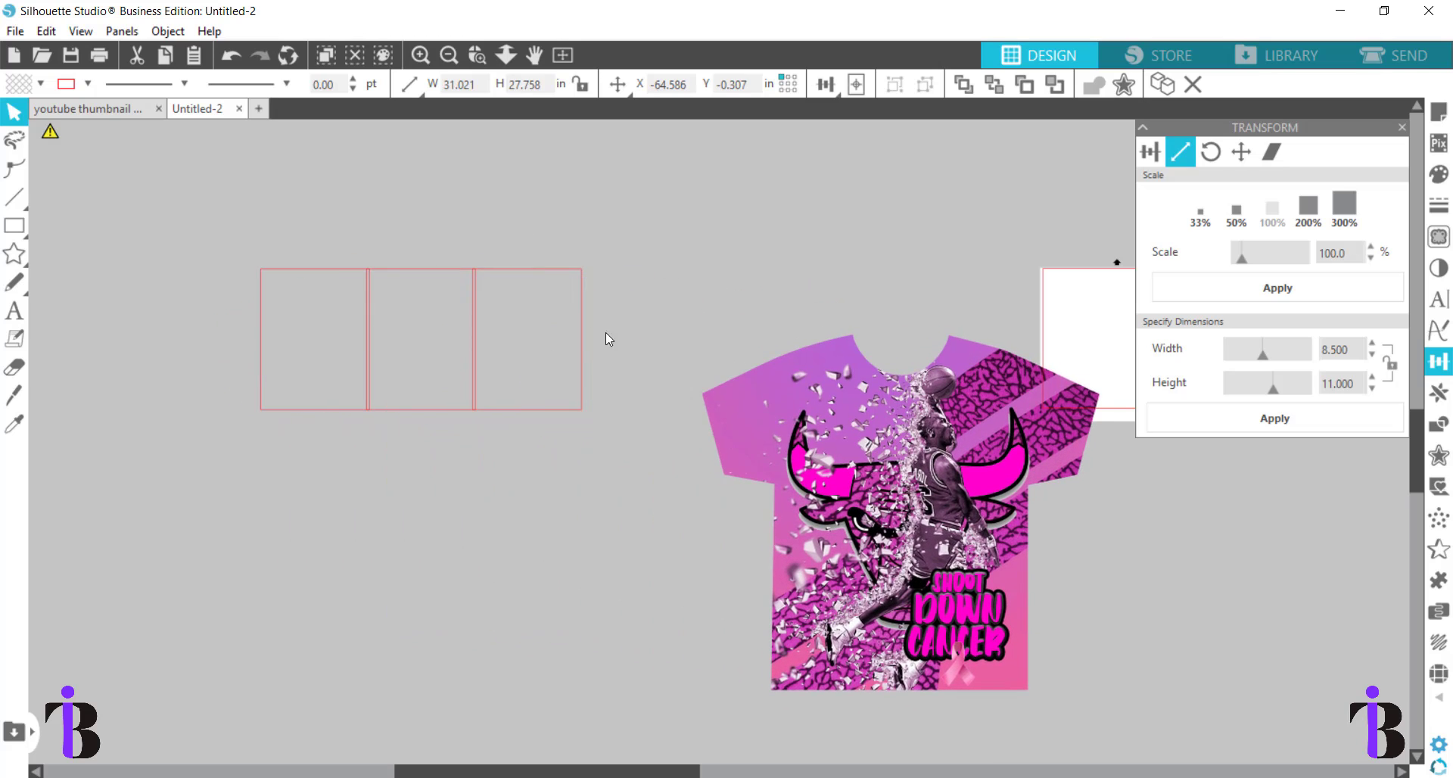
click(536, 395)
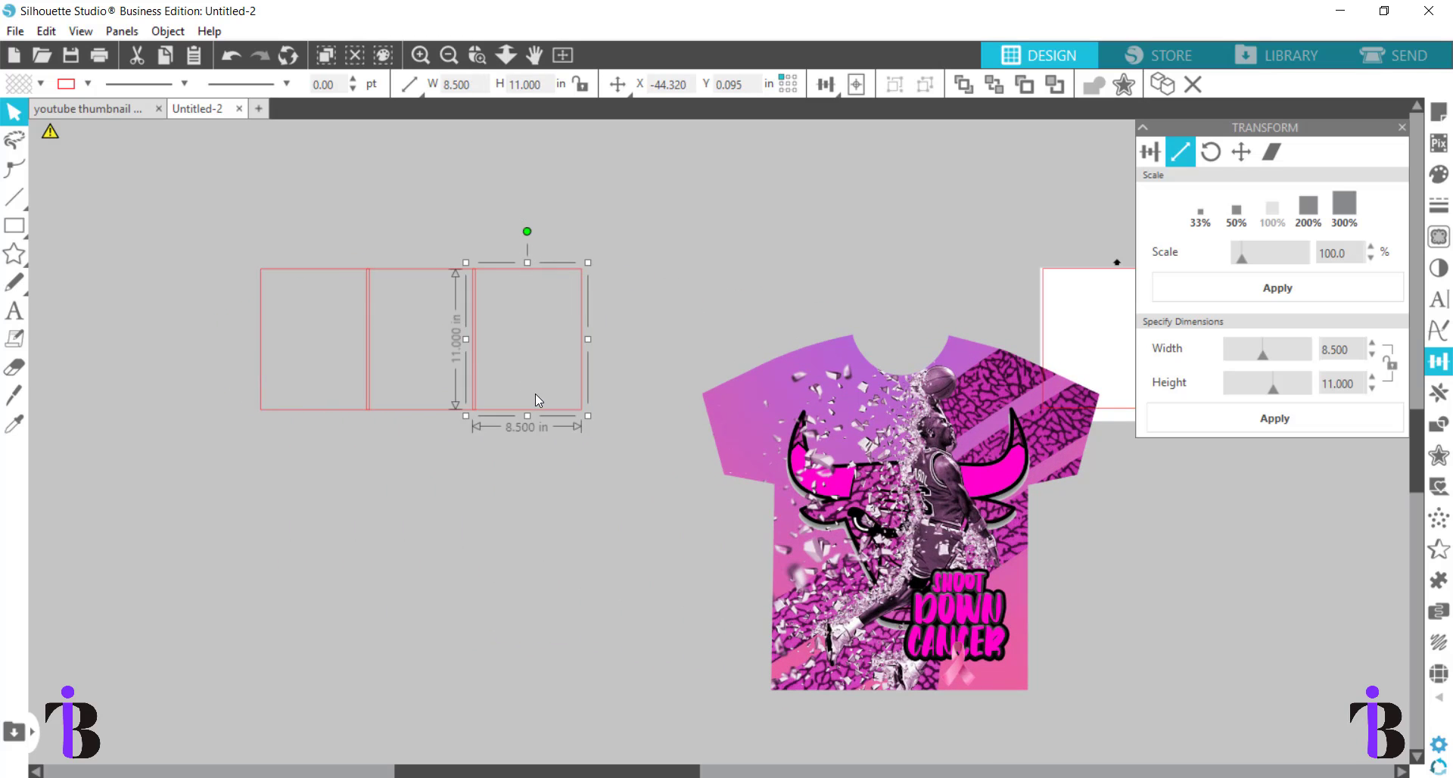
key(i)
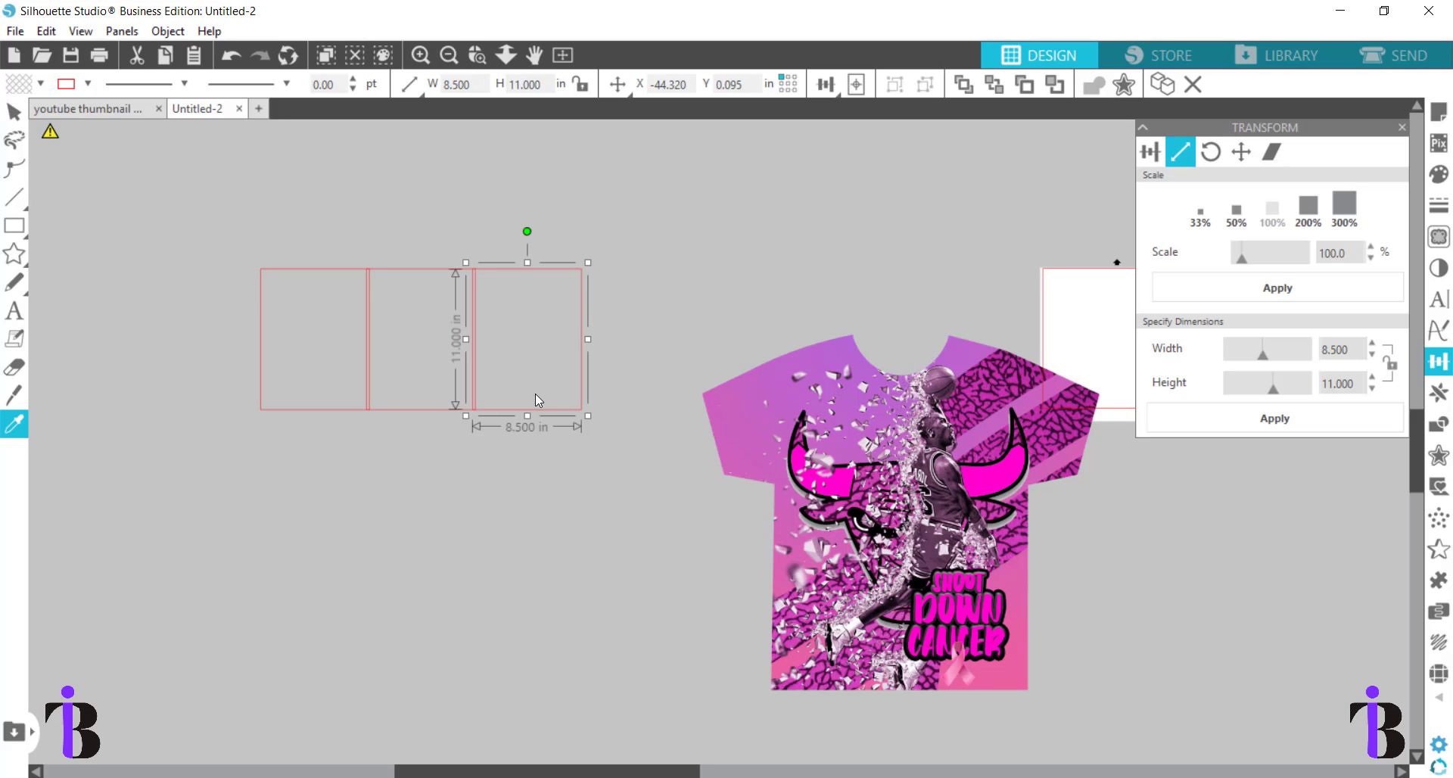
key(ctrl+d)
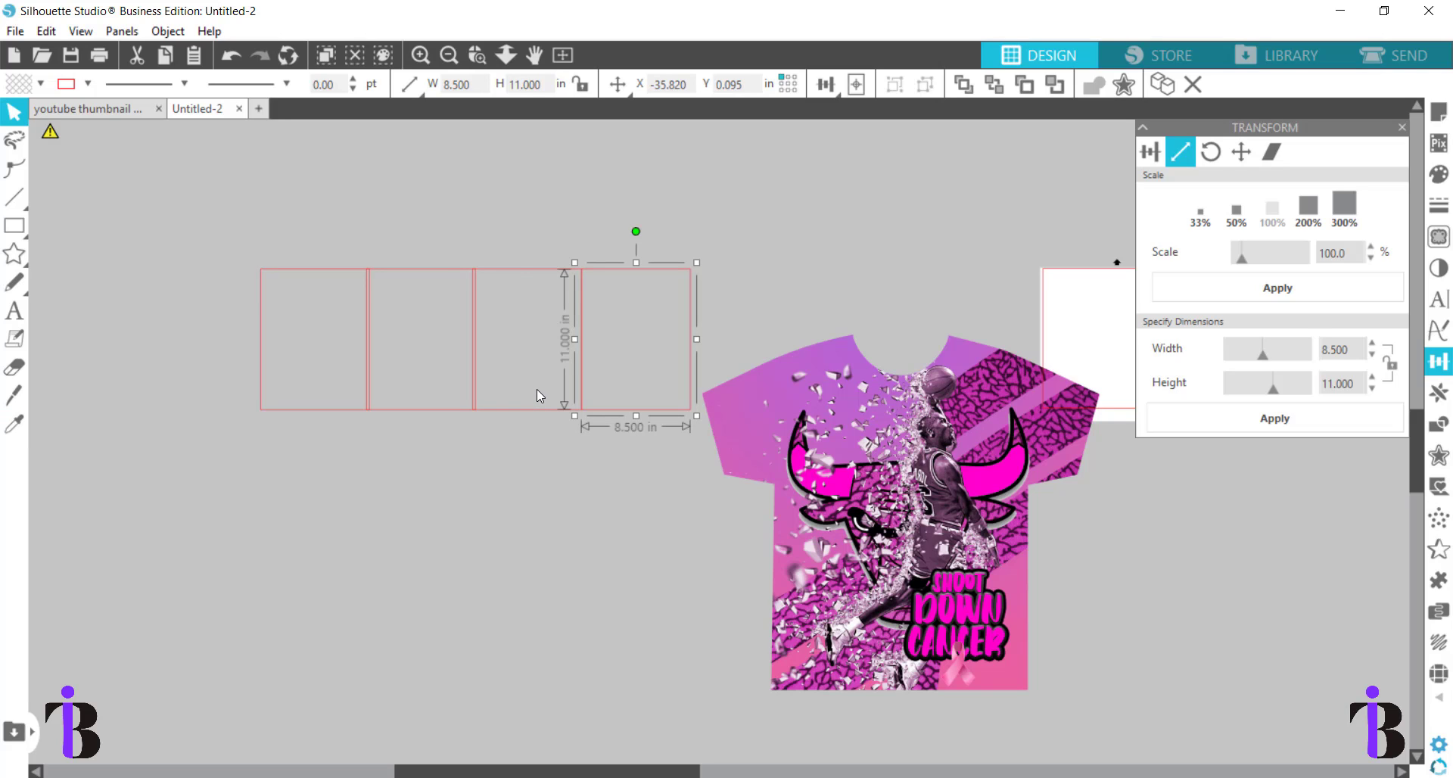
key(Left)
key(Left)
key(Left)
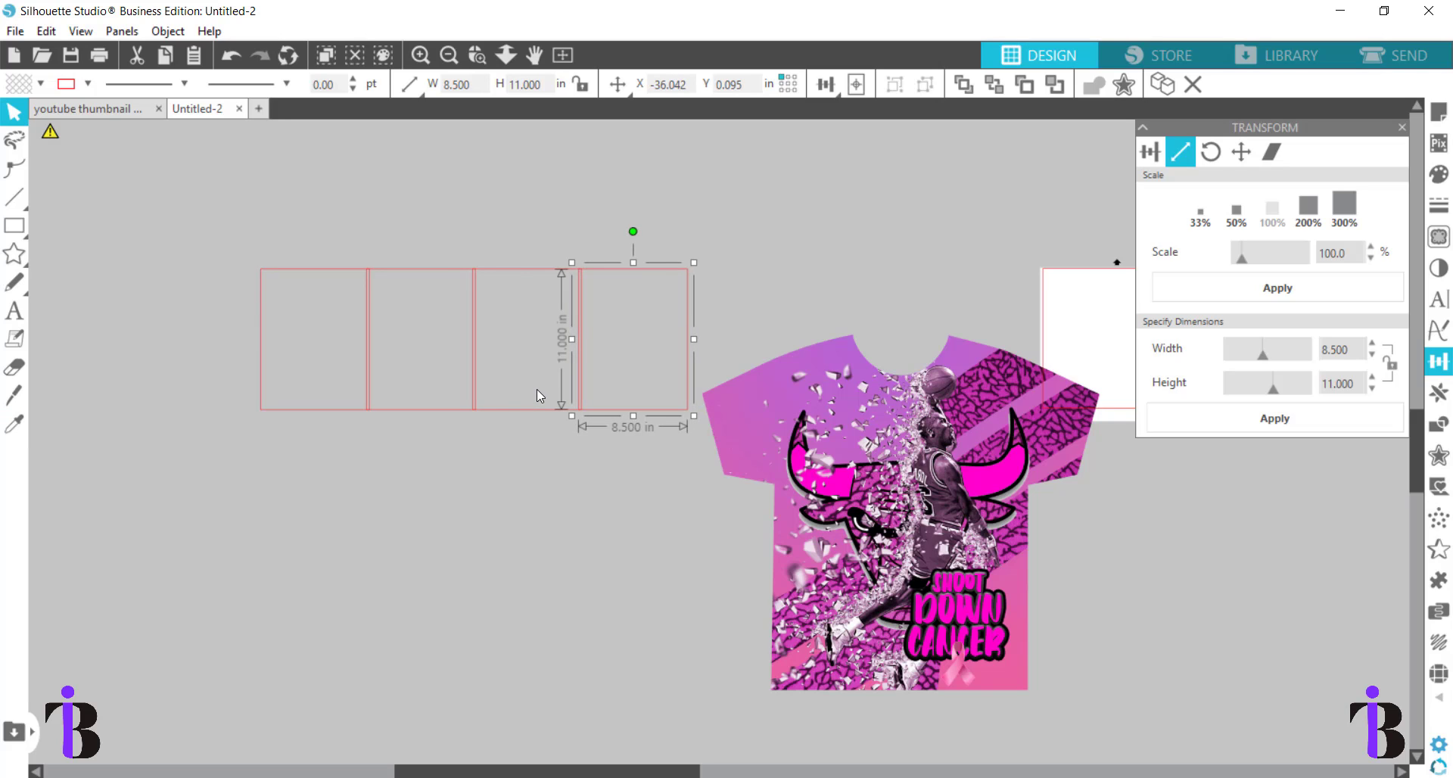
Duplicate the row of four rectangles directly below itself and shift the shirt clear of the grid
drag(925, 459, 496, 405)
key(ctrl+z)
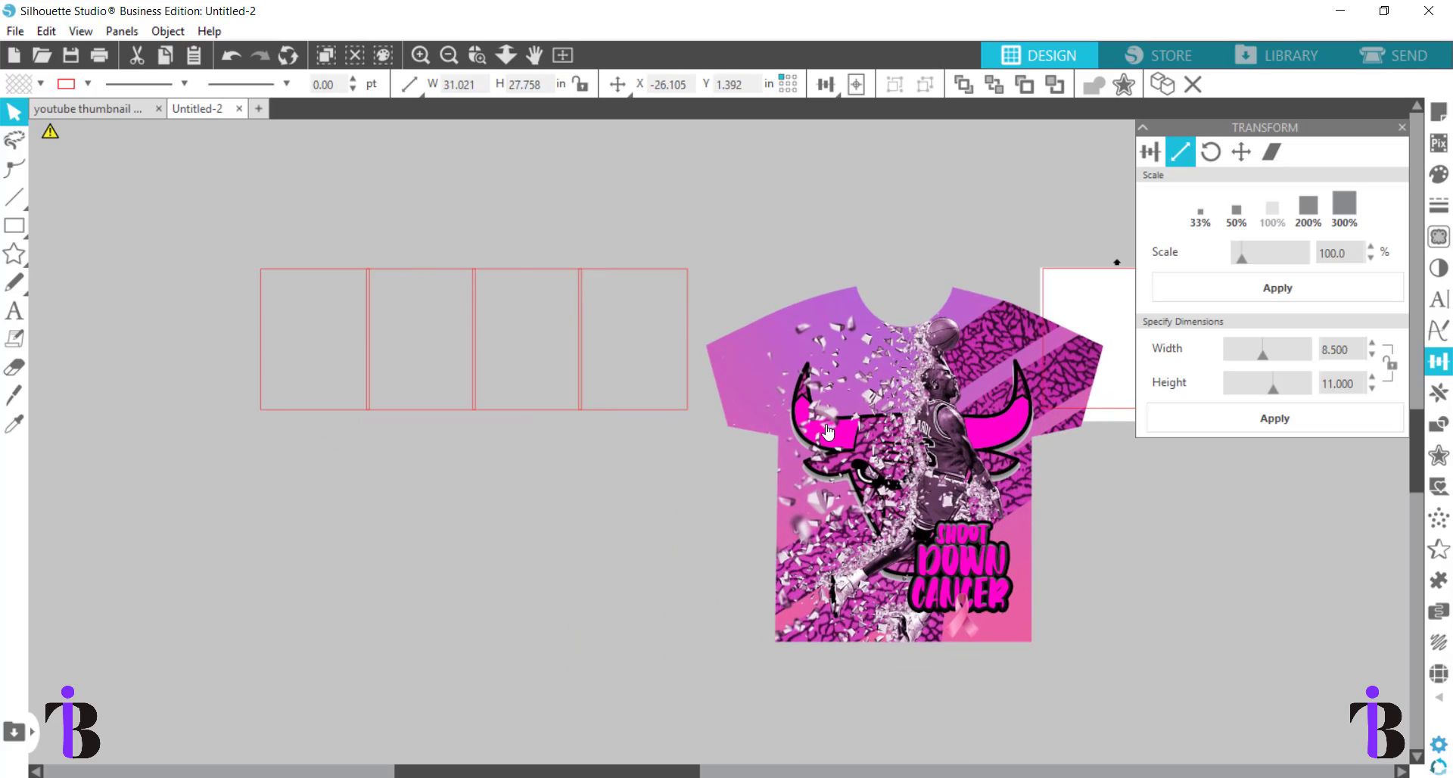
drag(198, 330, 704, 340)
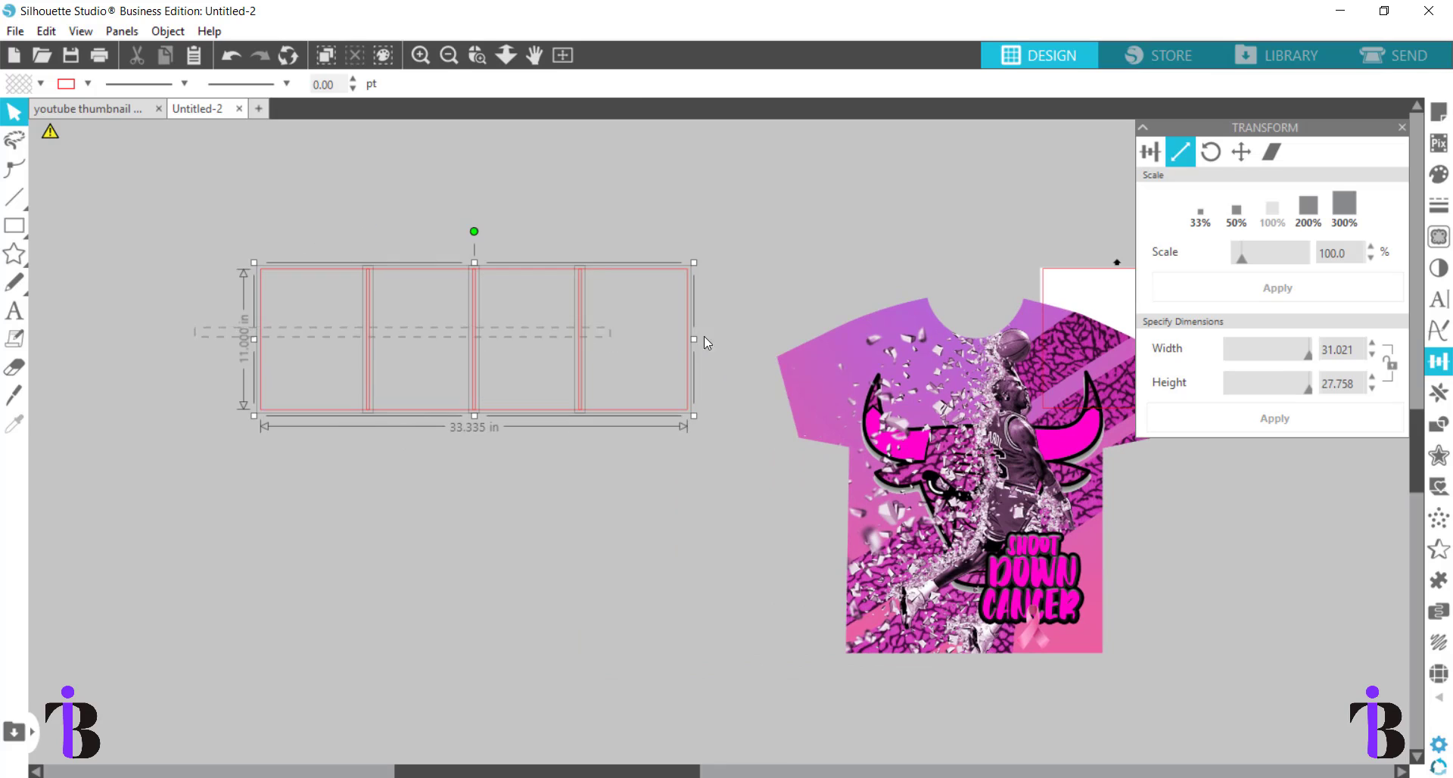
key(i)
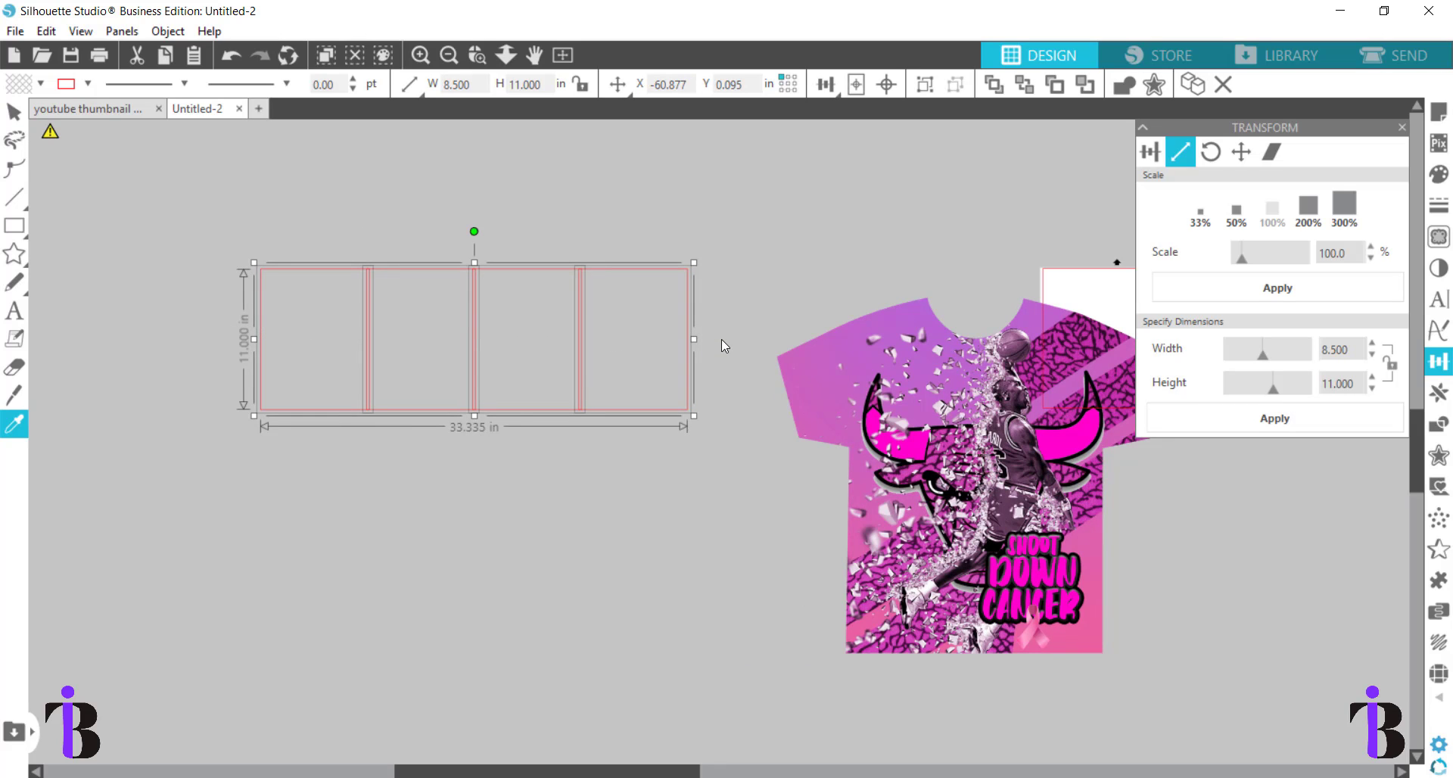
key(ctrl+d)
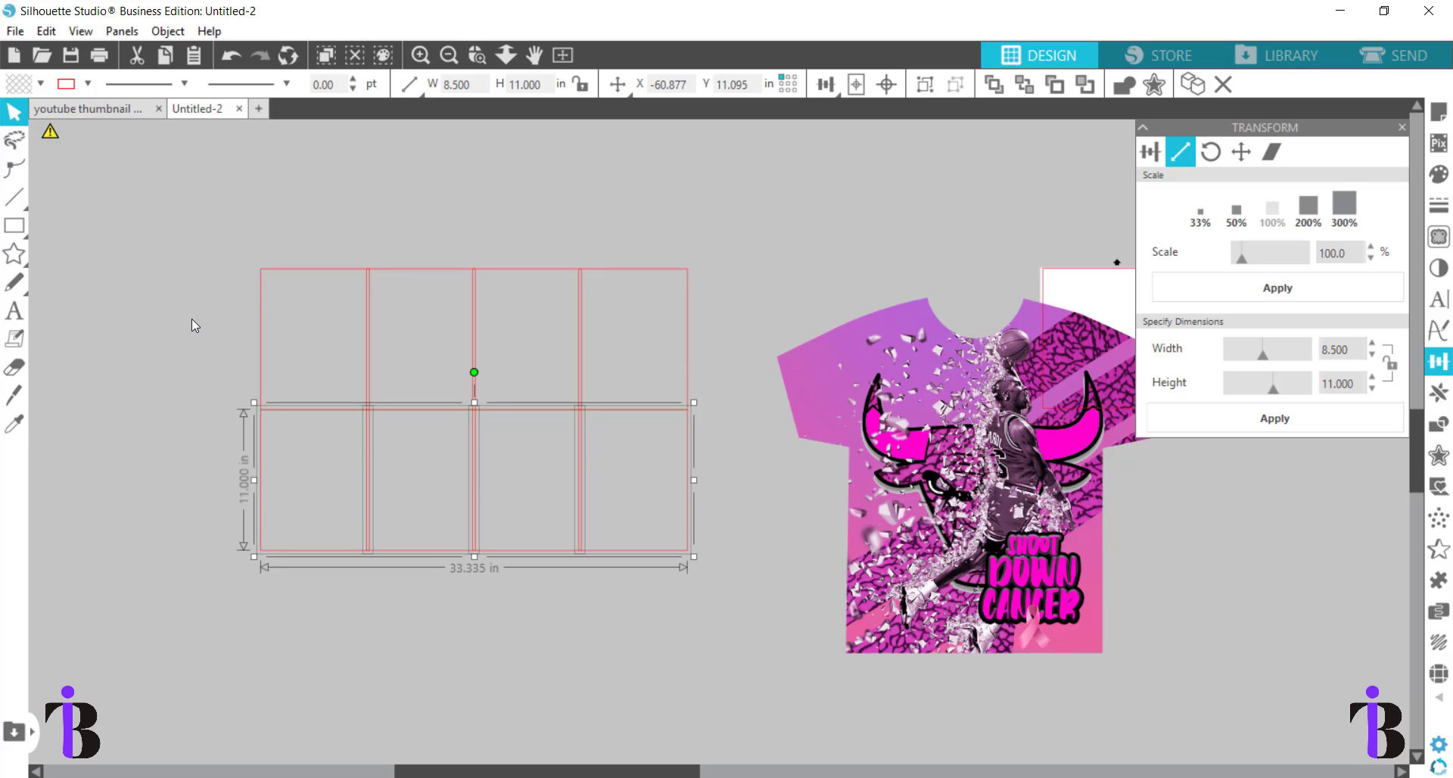
drag(779, 342, 802, 342)
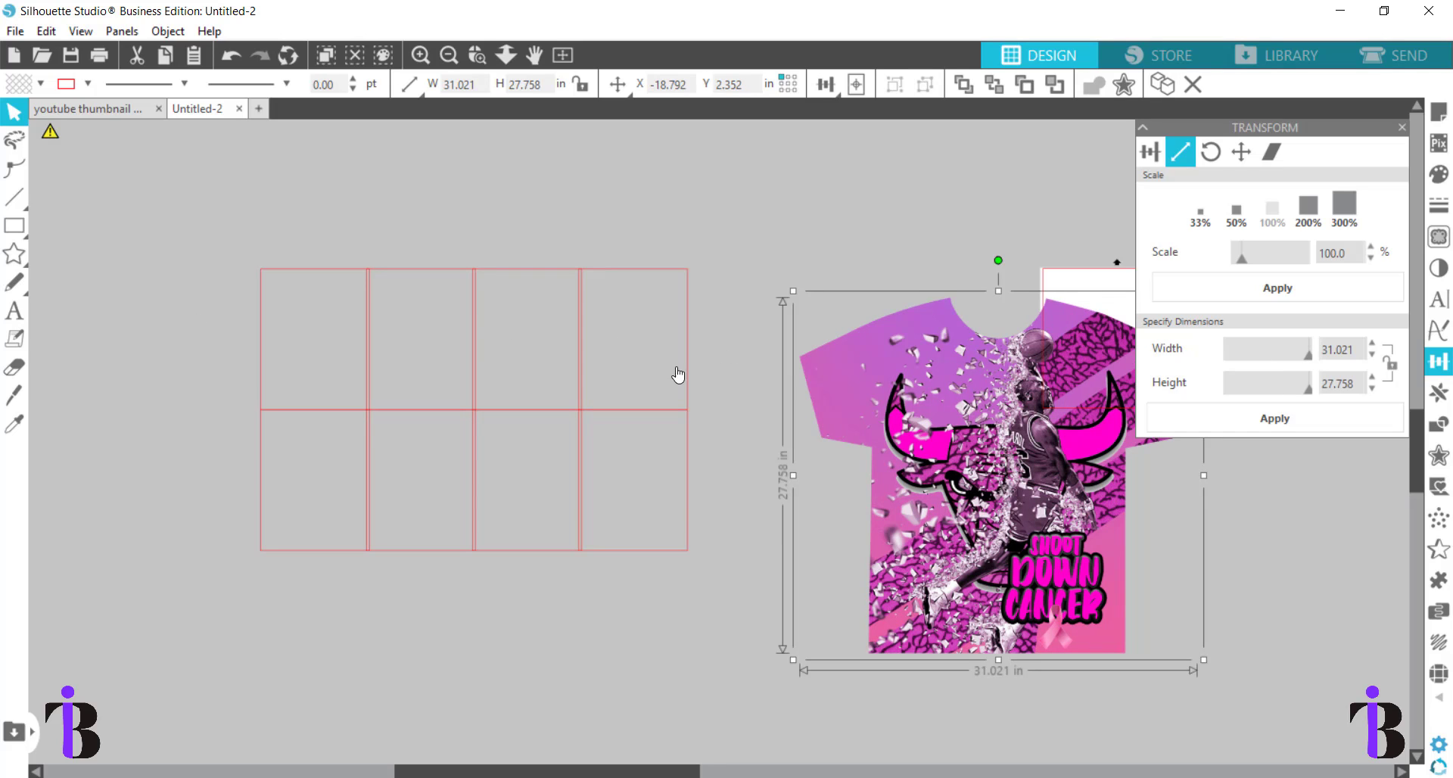
Nudge the lower row of rectangles up by about 0.22 in to overlap the upper row, and try the shirt over the grid
drag(143, 448, 728, 522)
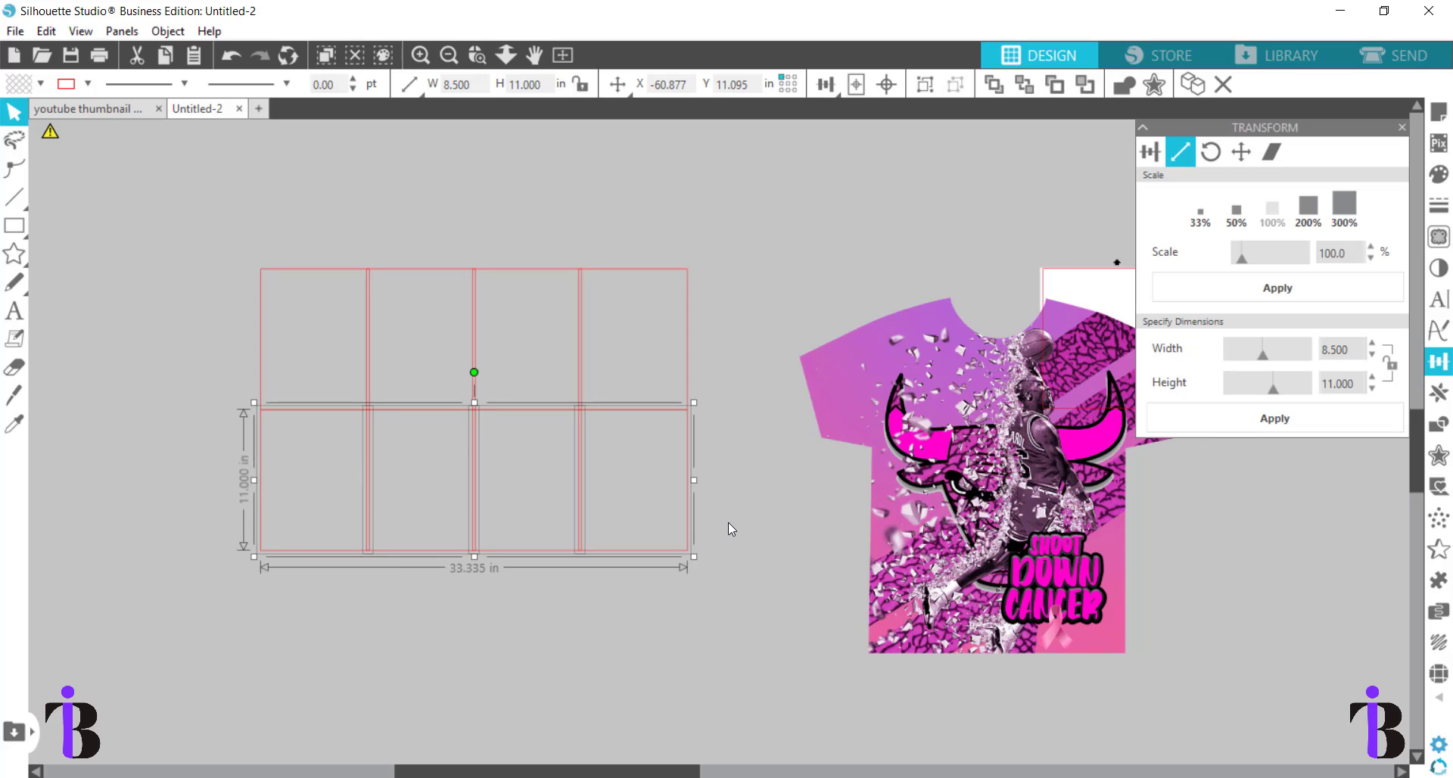
key(Up)
key(Up)
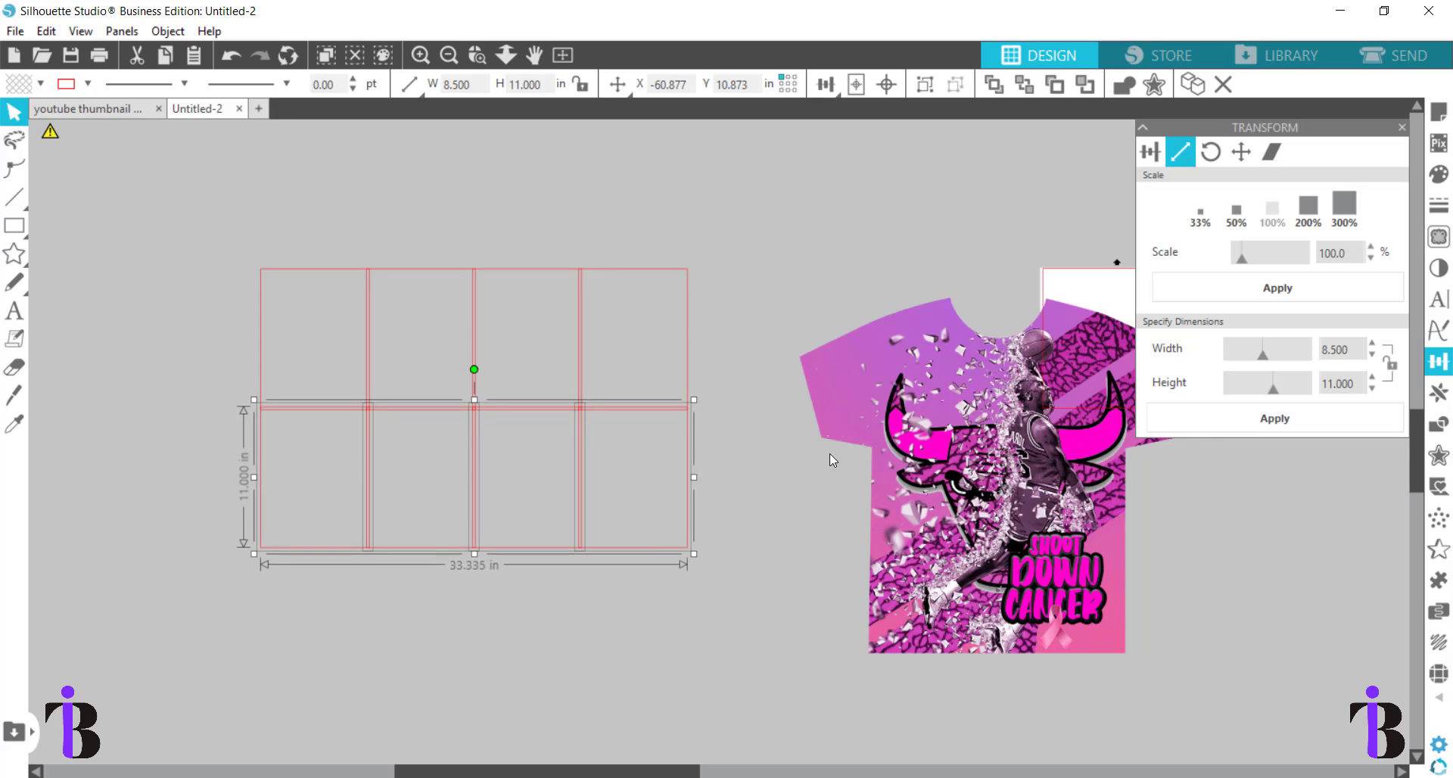
drag(893, 477, 475, 447)
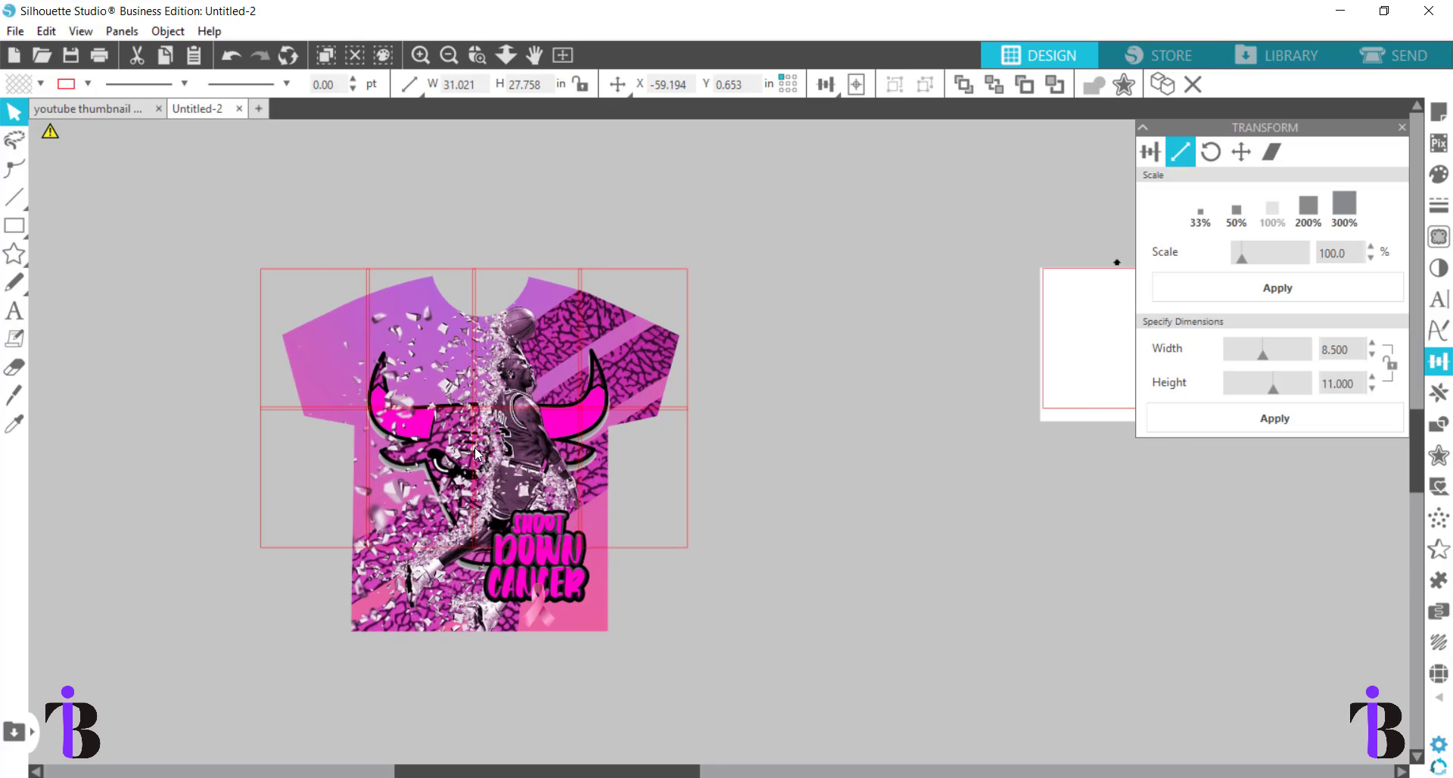
key(ctrl+z)
Duplicate the second row of rectangles directly below itself and nudge the third row up to overlap it by about 0.22 in
drag(138, 501, 716, 507)
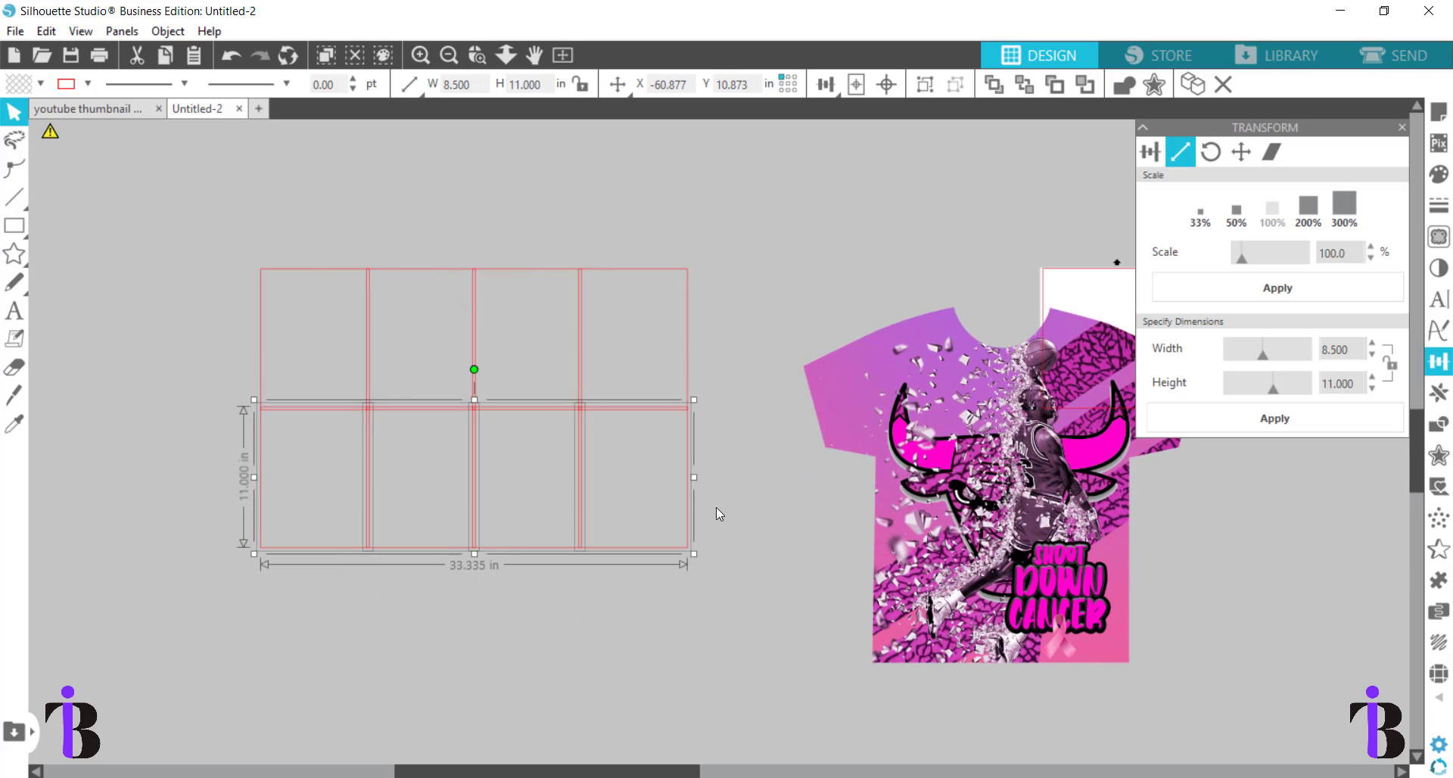
key(i)
key(ctrl+d)
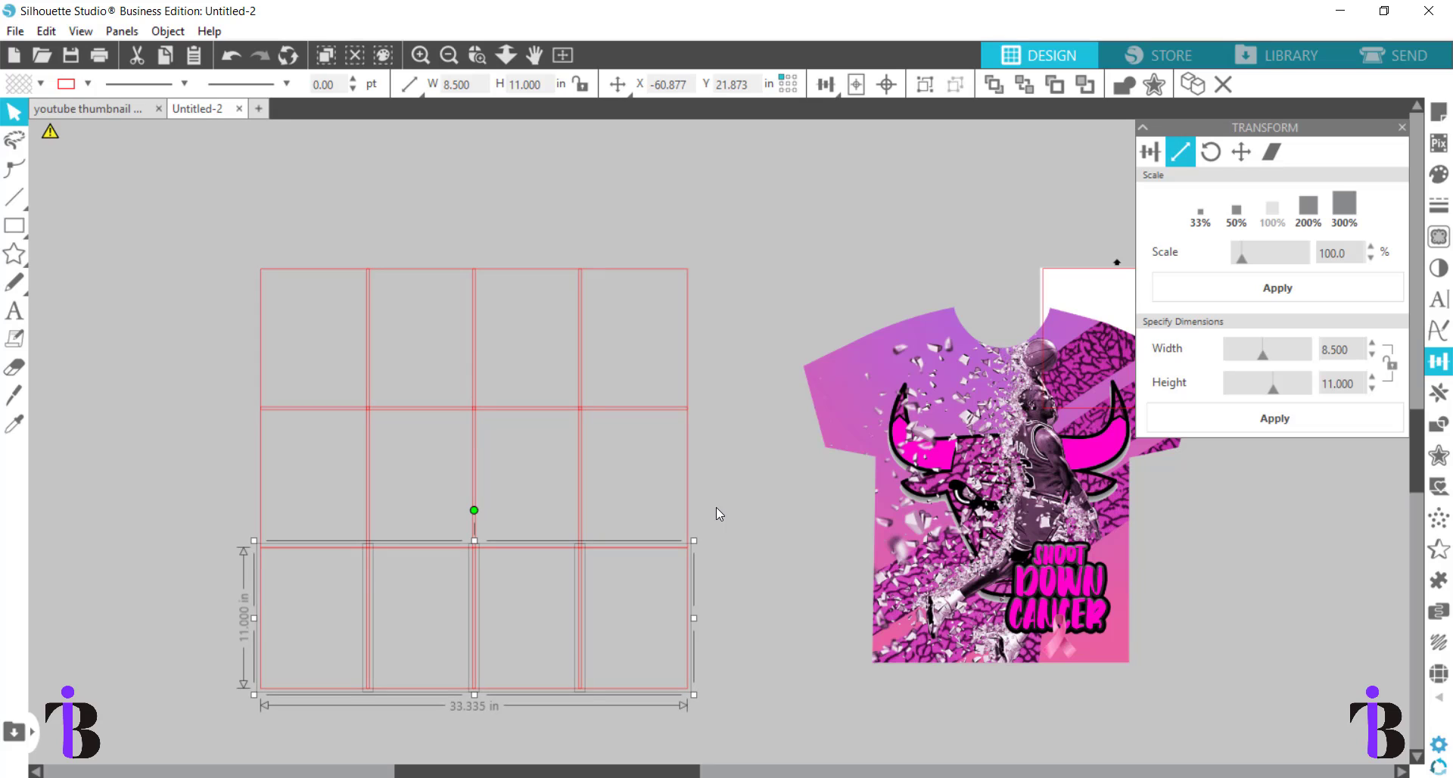
key(Up)
key(Up)
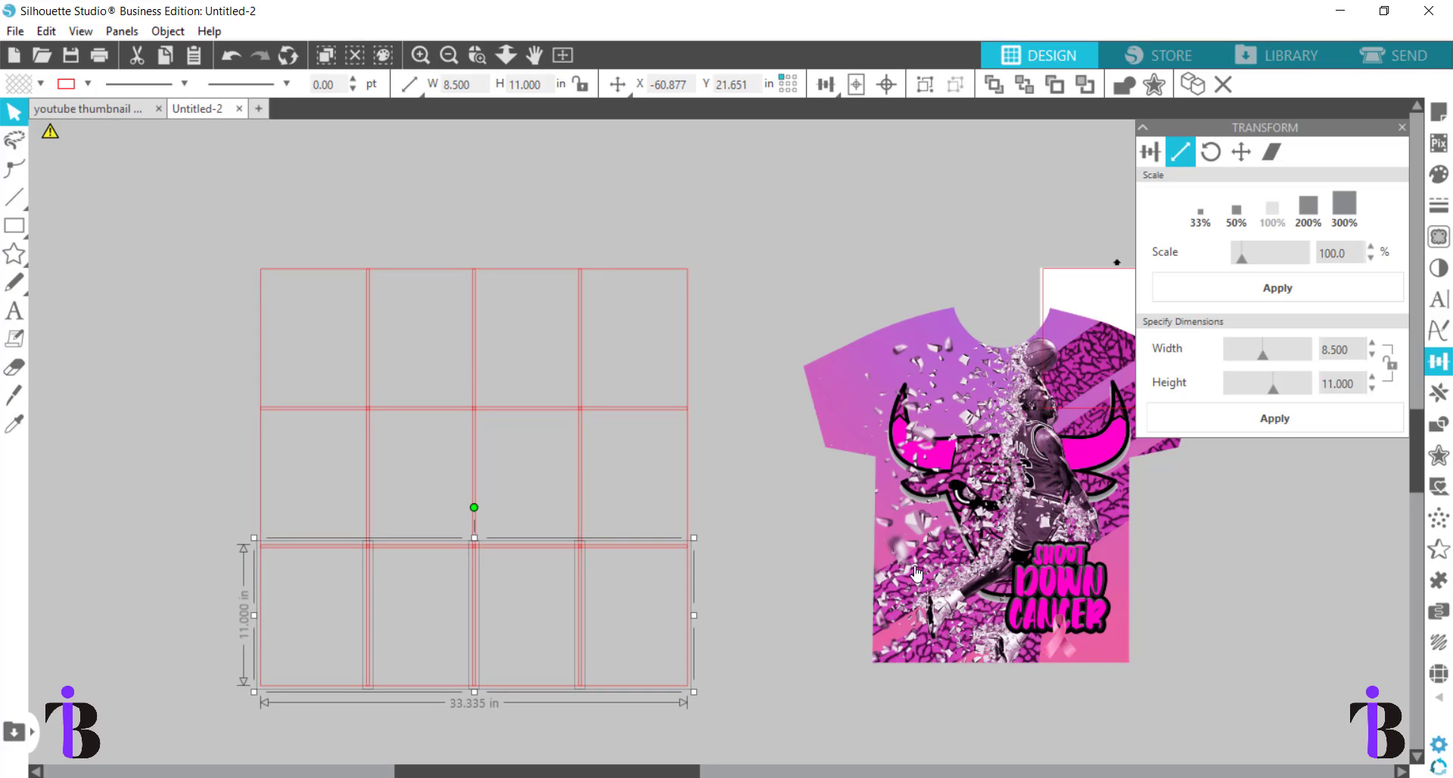
Try the shirt on the grid in both orientations, rotating all the rectangles by 90° and back by -90°
drag(990, 503, 514, 481)
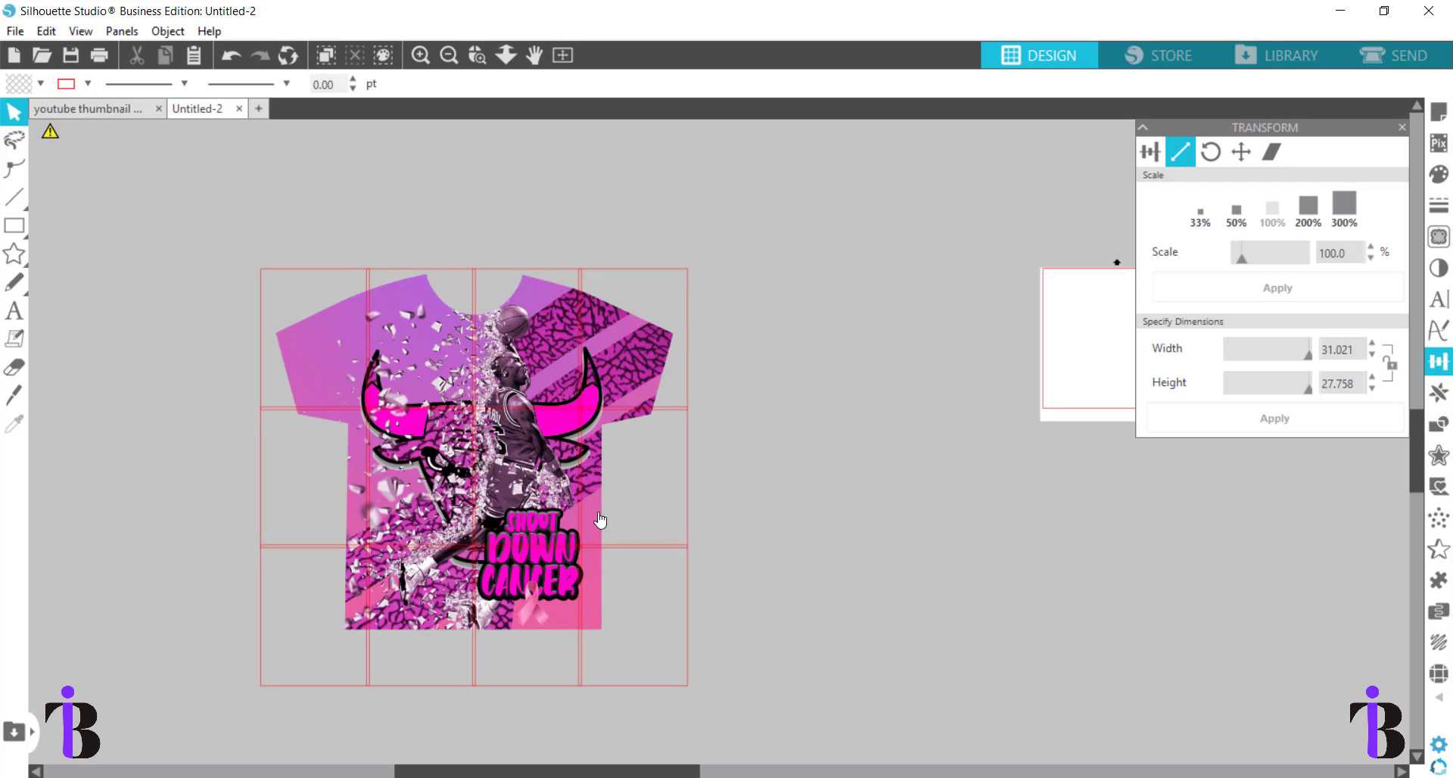
drag(595, 515, 1065, 571)
drag(204, 208, 725, 705)
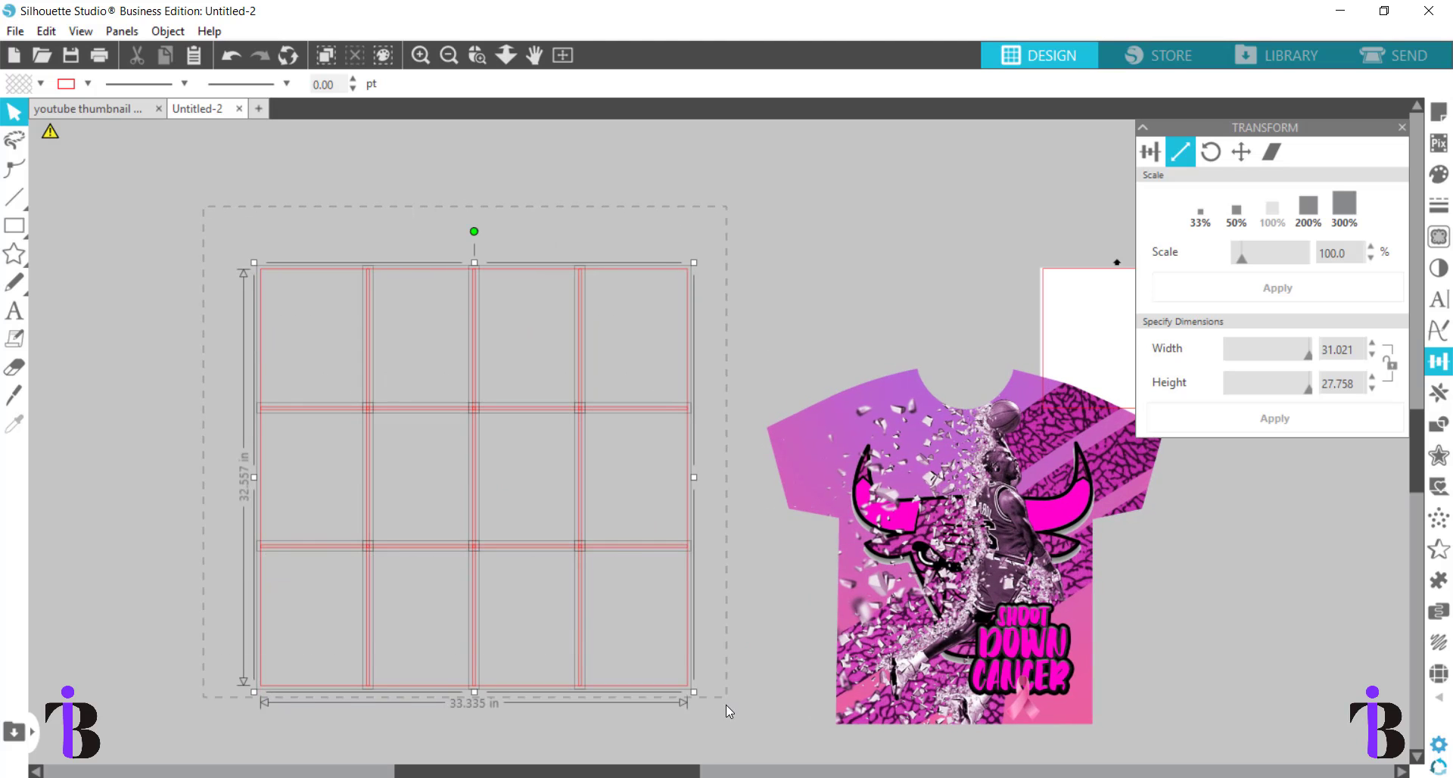
click(1211, 151)
click(1238, 324)
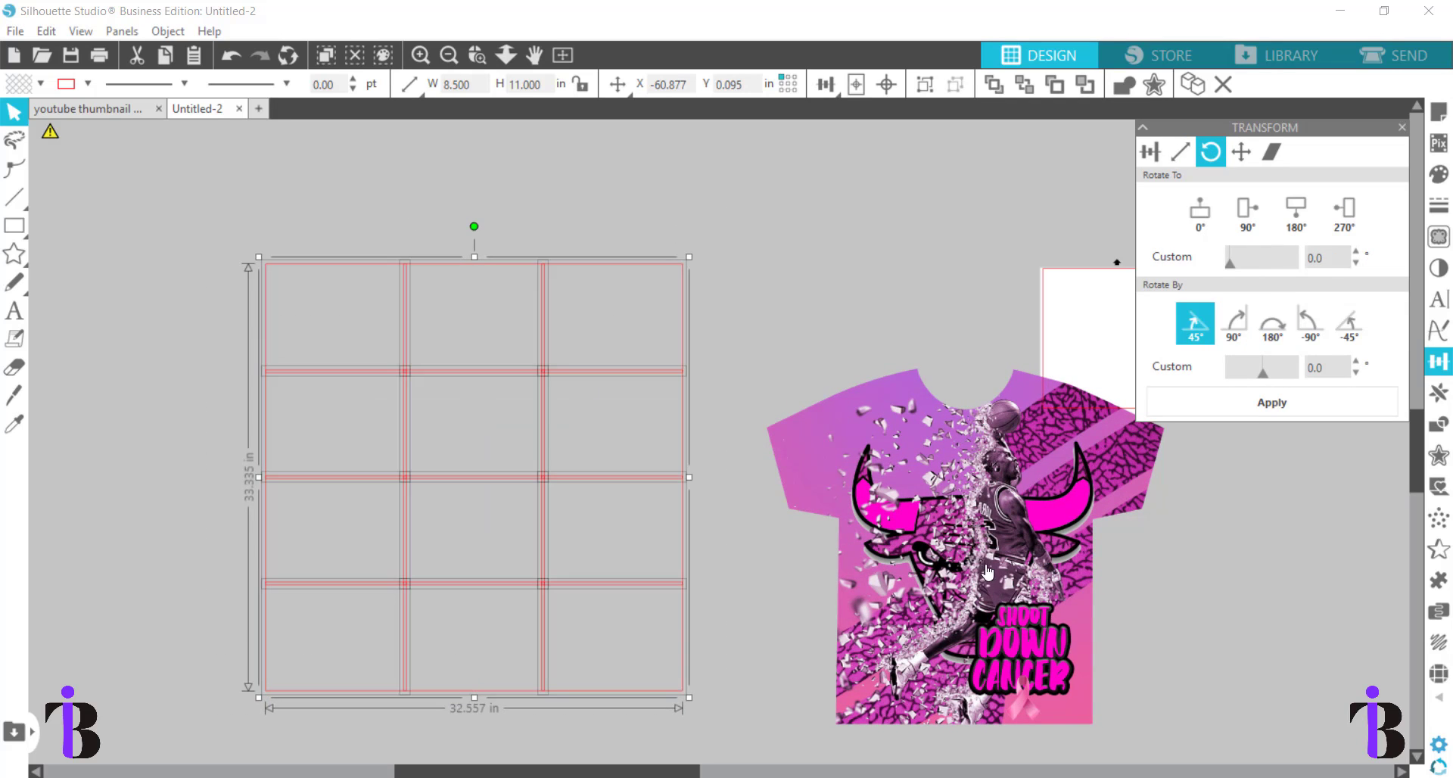
drag(988, 570, 501, 473)
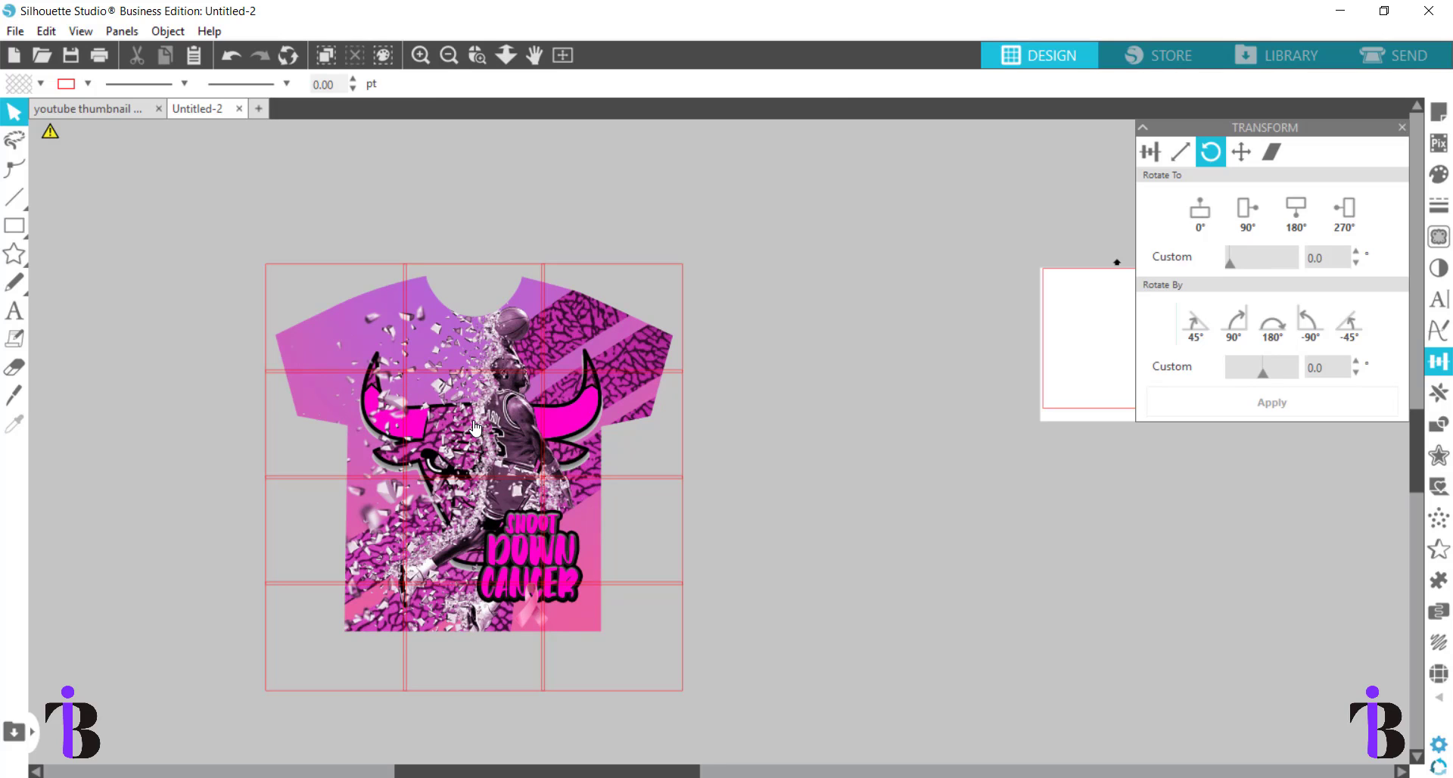
drag(476, 428, 1018, 540)
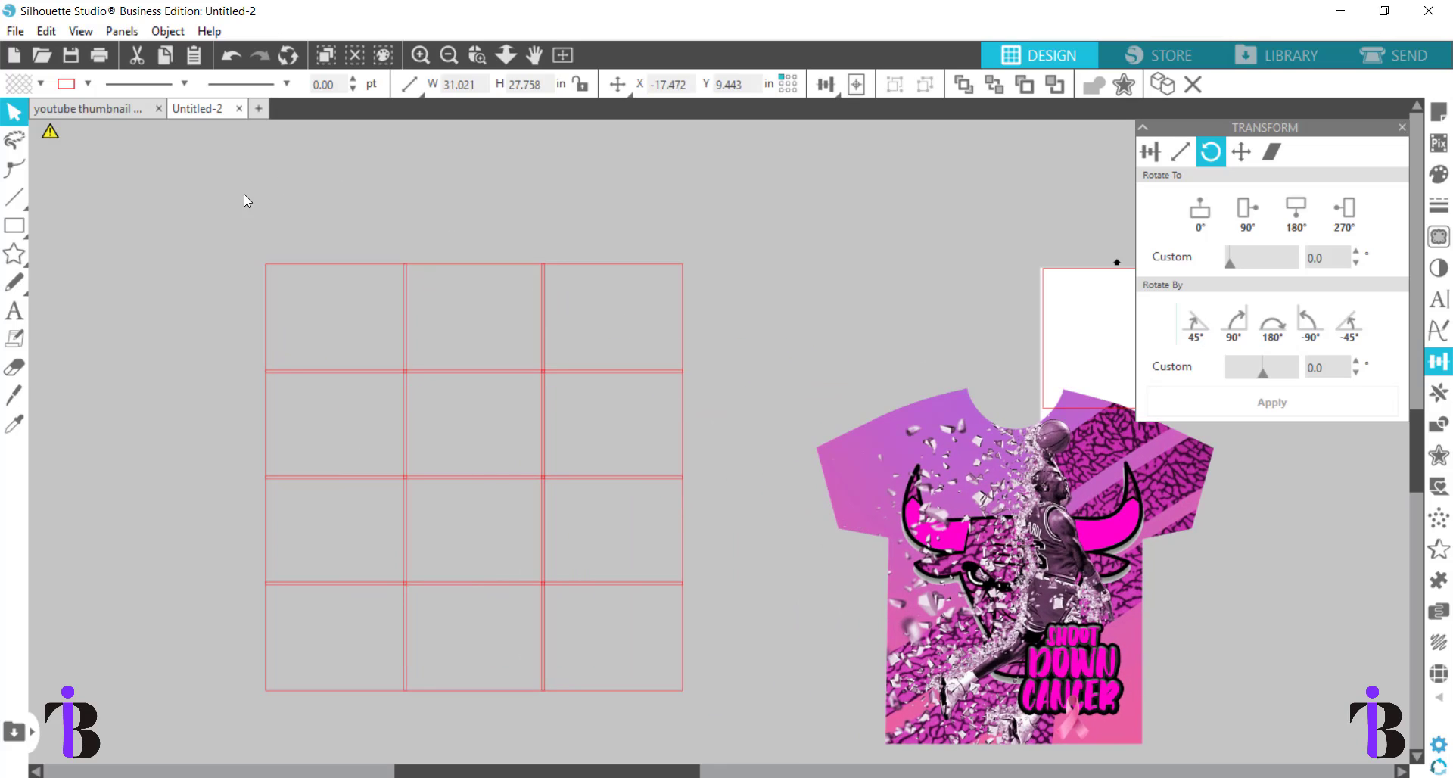
drag(244, 194, 743, 724)
click(1309, 324)
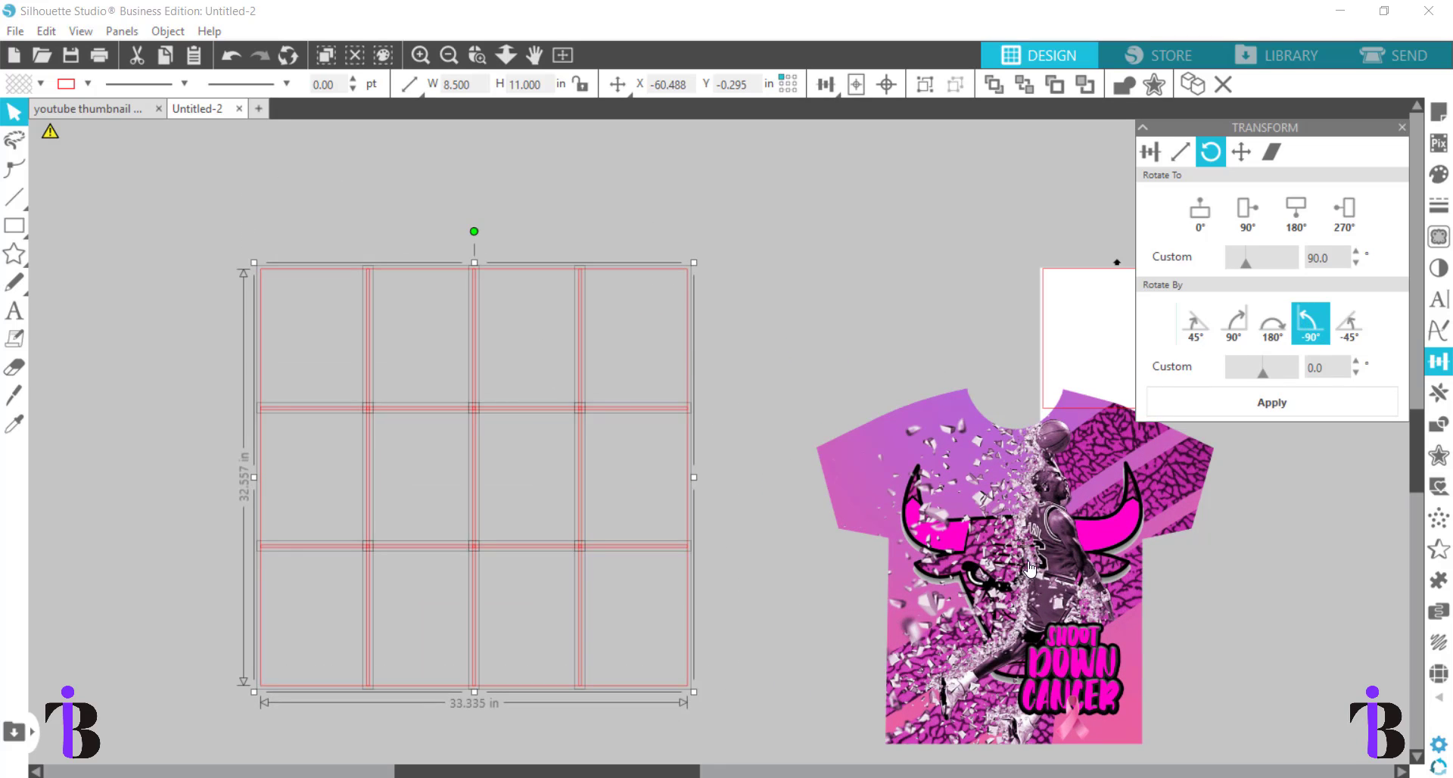
Place the shirt over the upright four-by-three grid and move both together up and to the left, far from the page
drag(1026, 566, 429, 454)
click(211, 242)
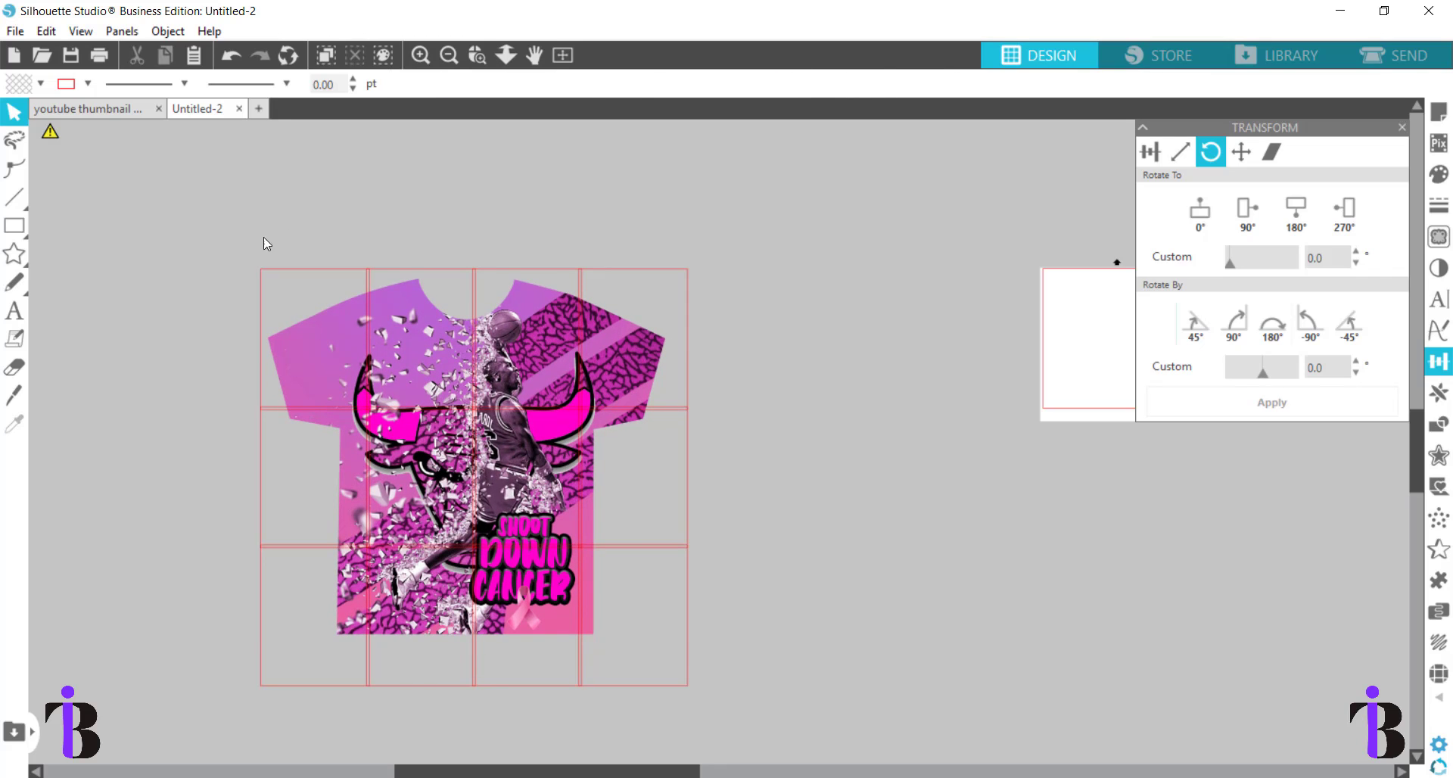
drag(265, 242, 723, 715)
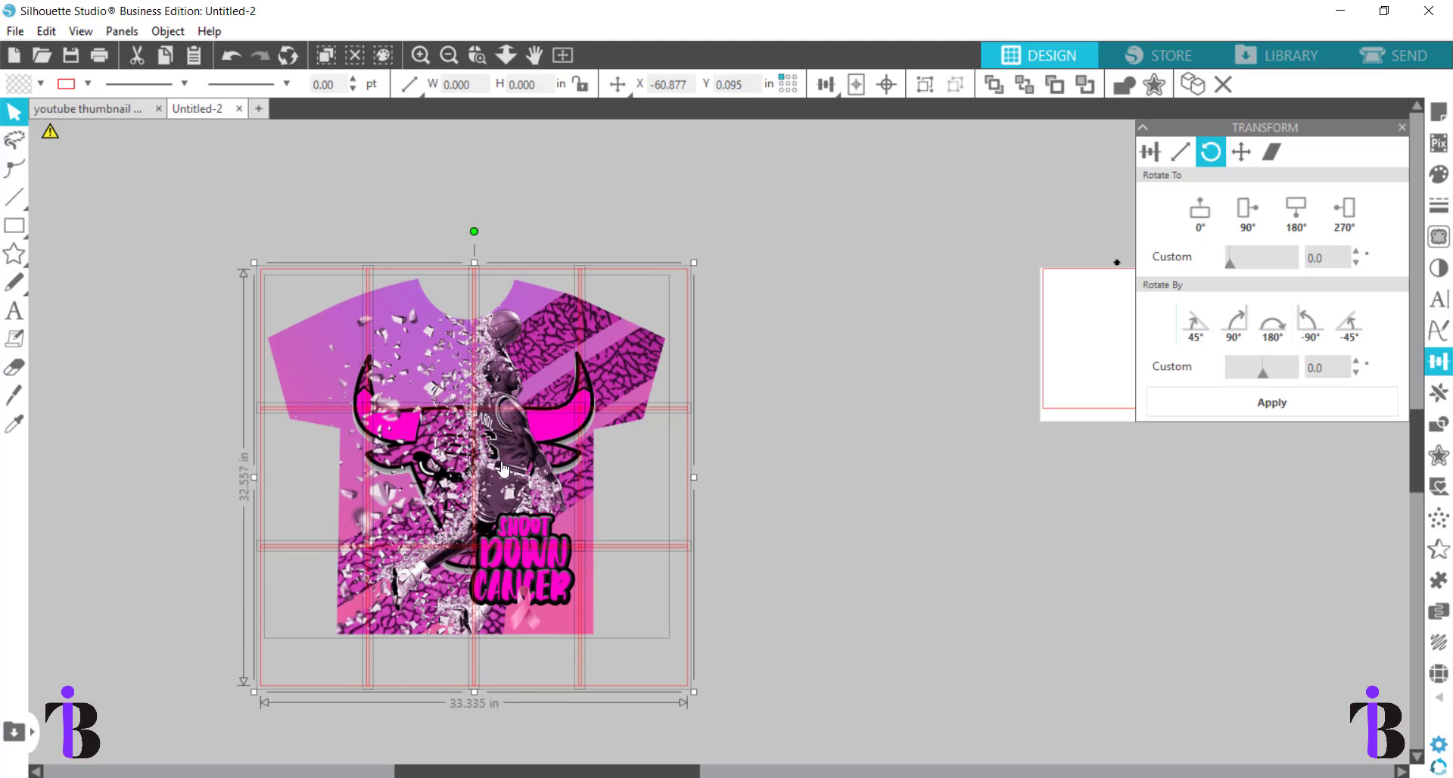
drag(503, 470, 519, 474)
click(449, 54)
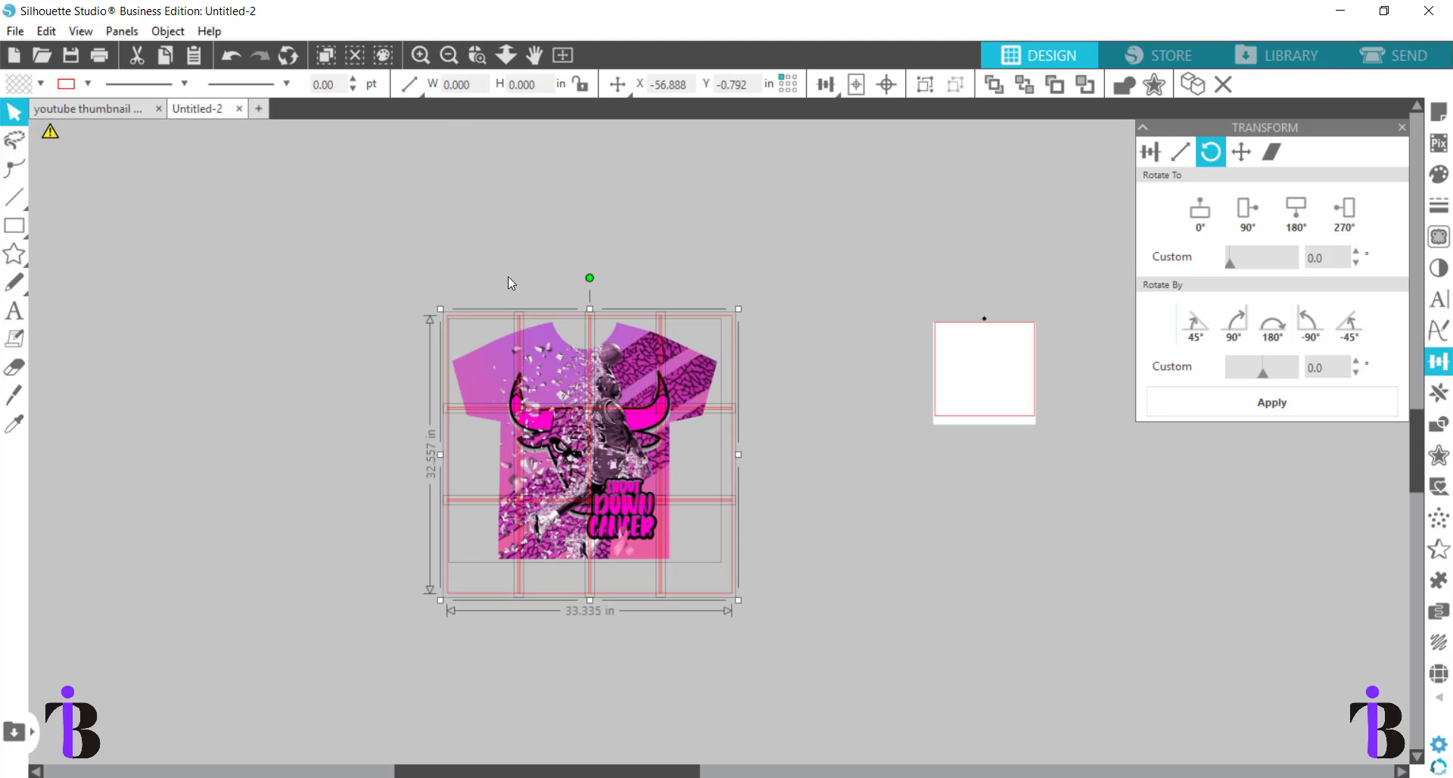
click(449, 56)
click(447, 56)
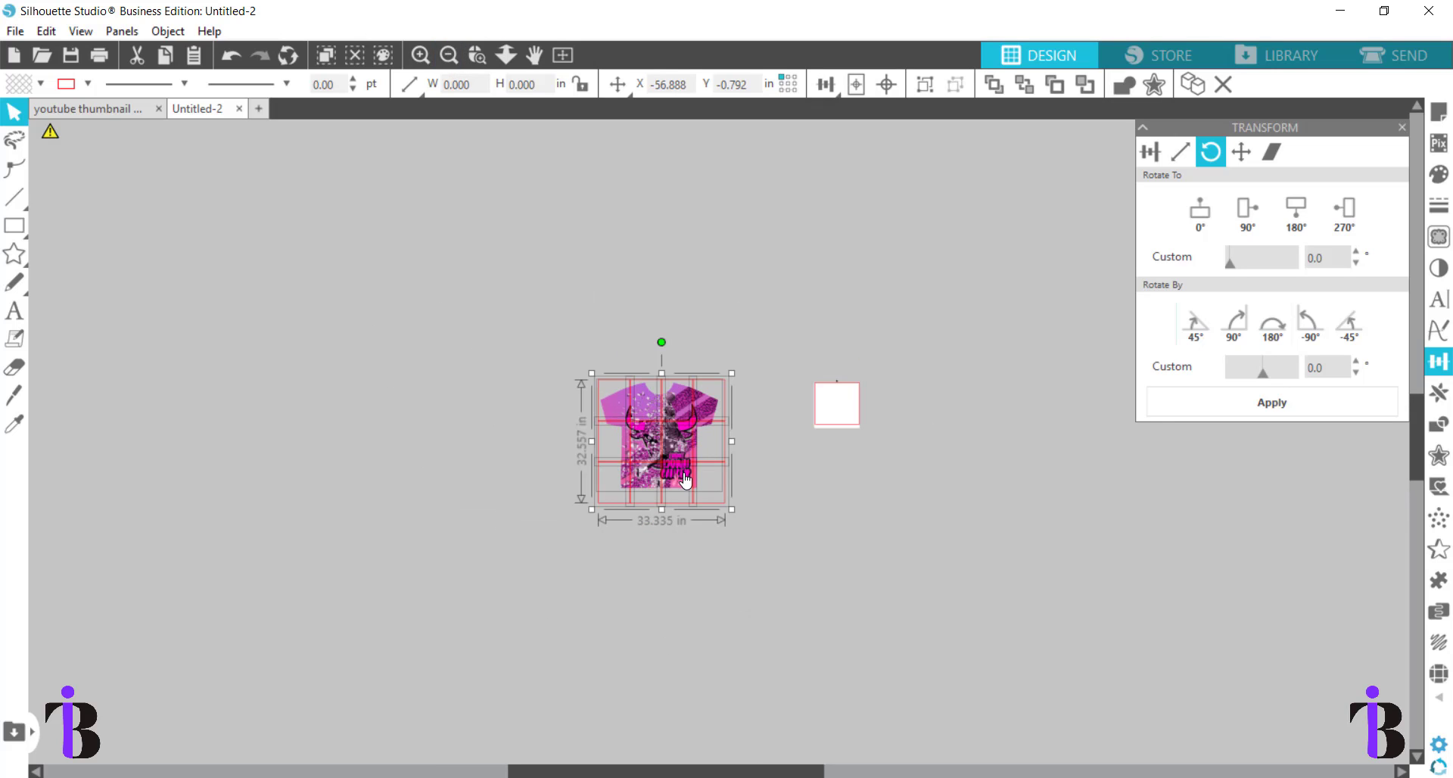
drag(680, 469, 499, 360)
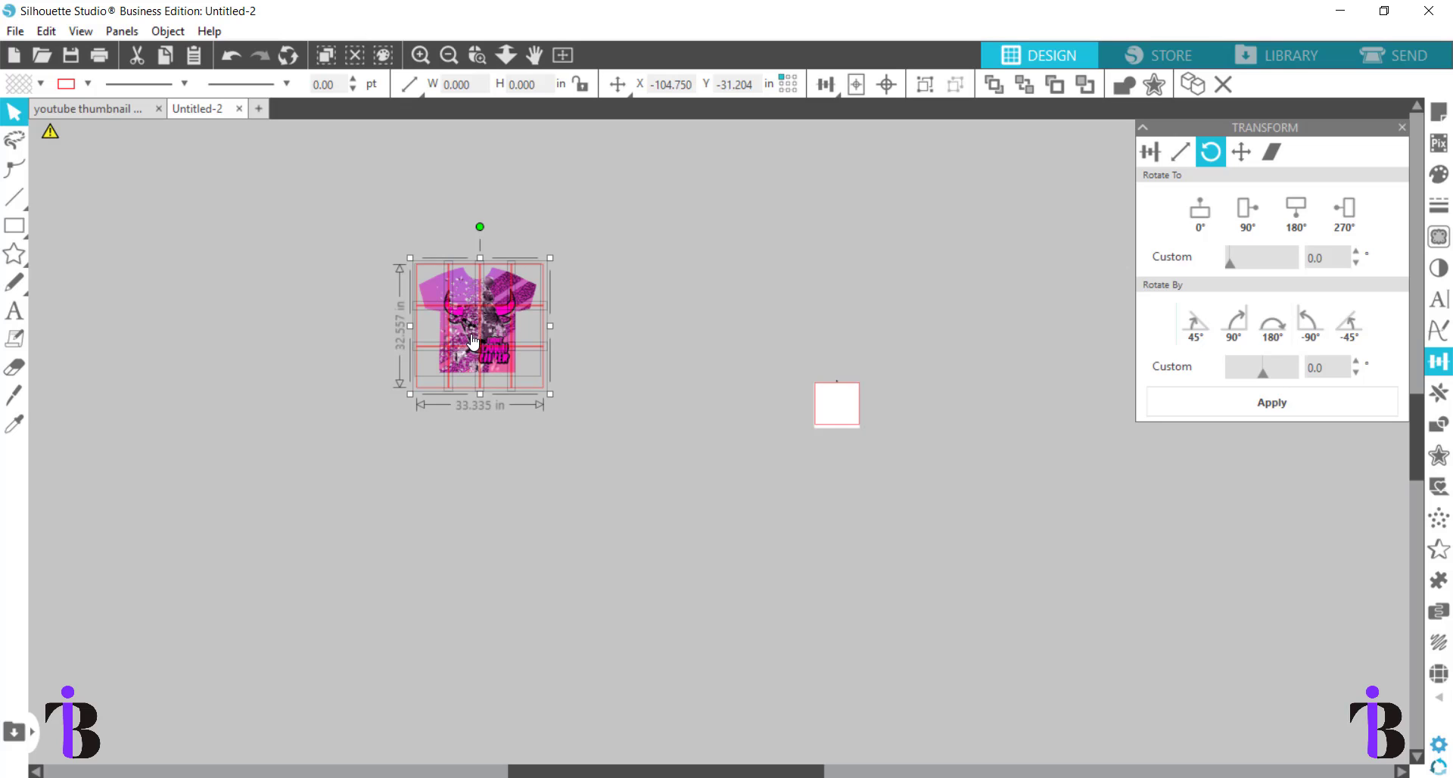
drag(473, 340, 423, 321)
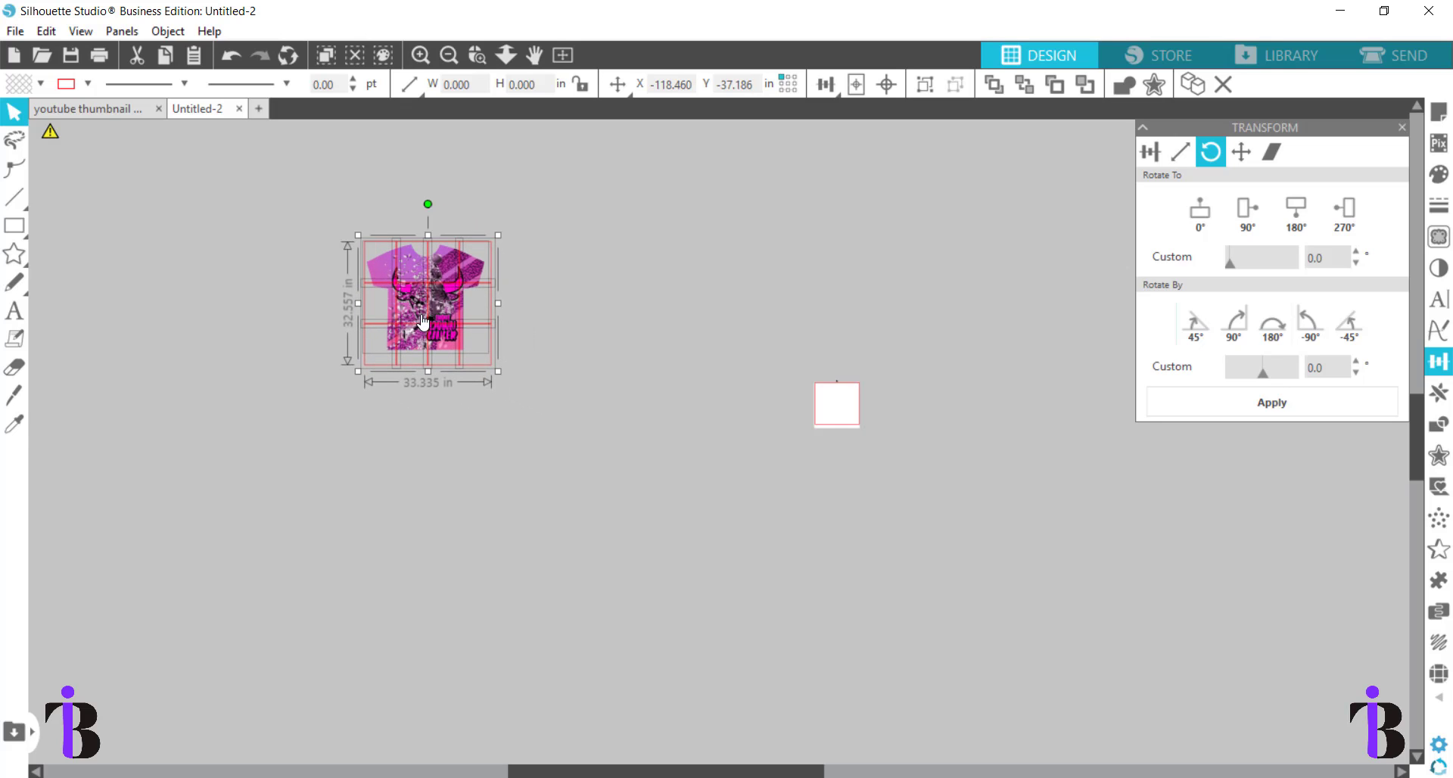
key(i)
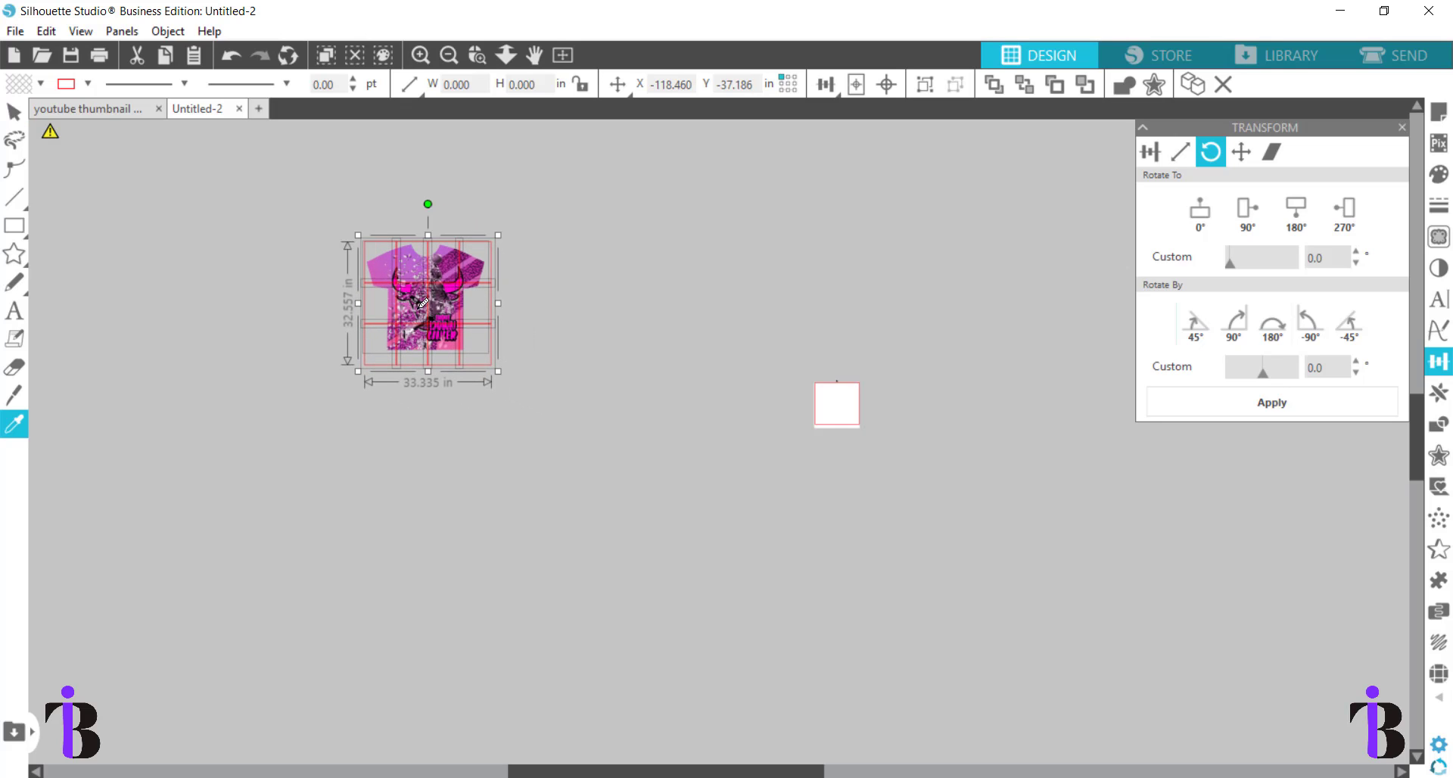
click(516, 329)
key(ctrl+z)
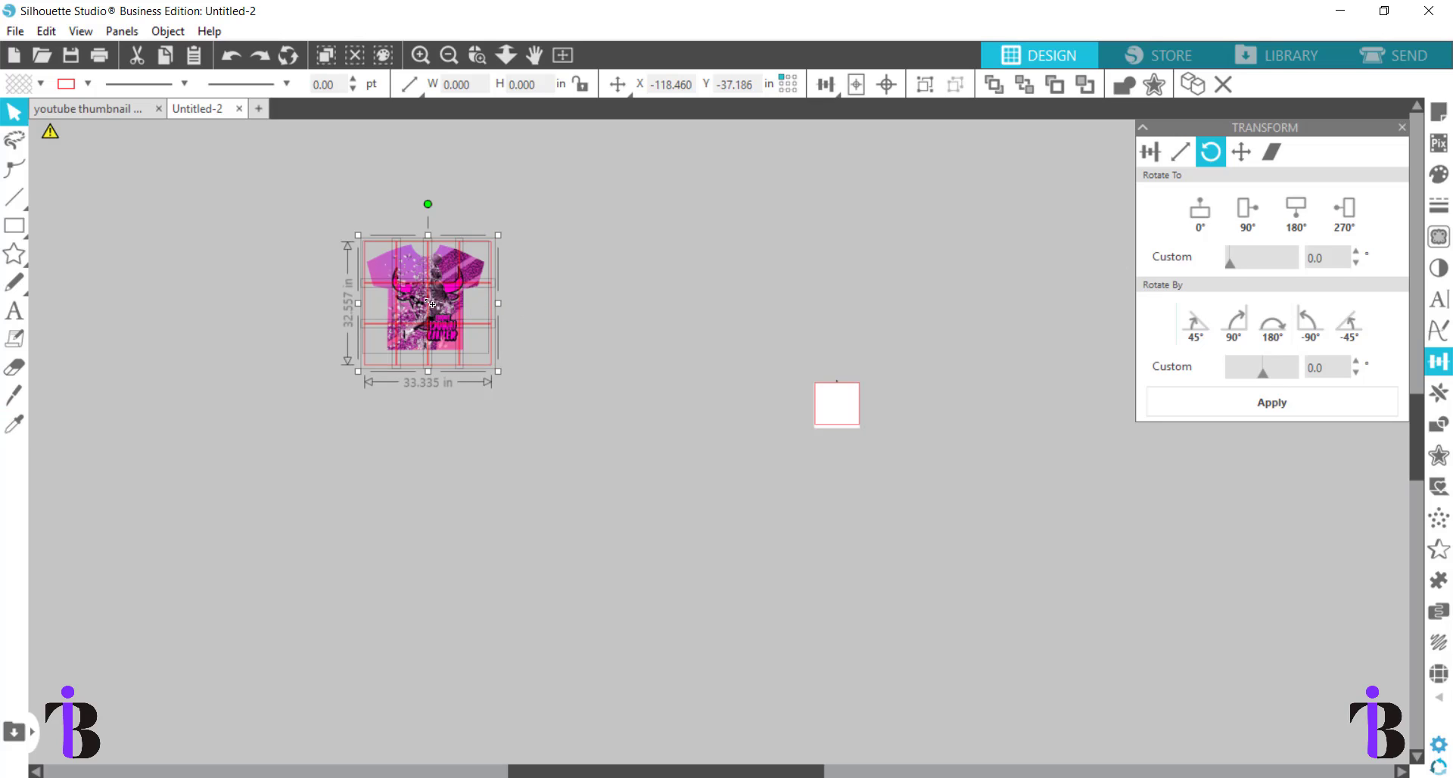
click(421, 55)
click(420, 53)
drag(356, 256, 874, 443)
click(421, 55)
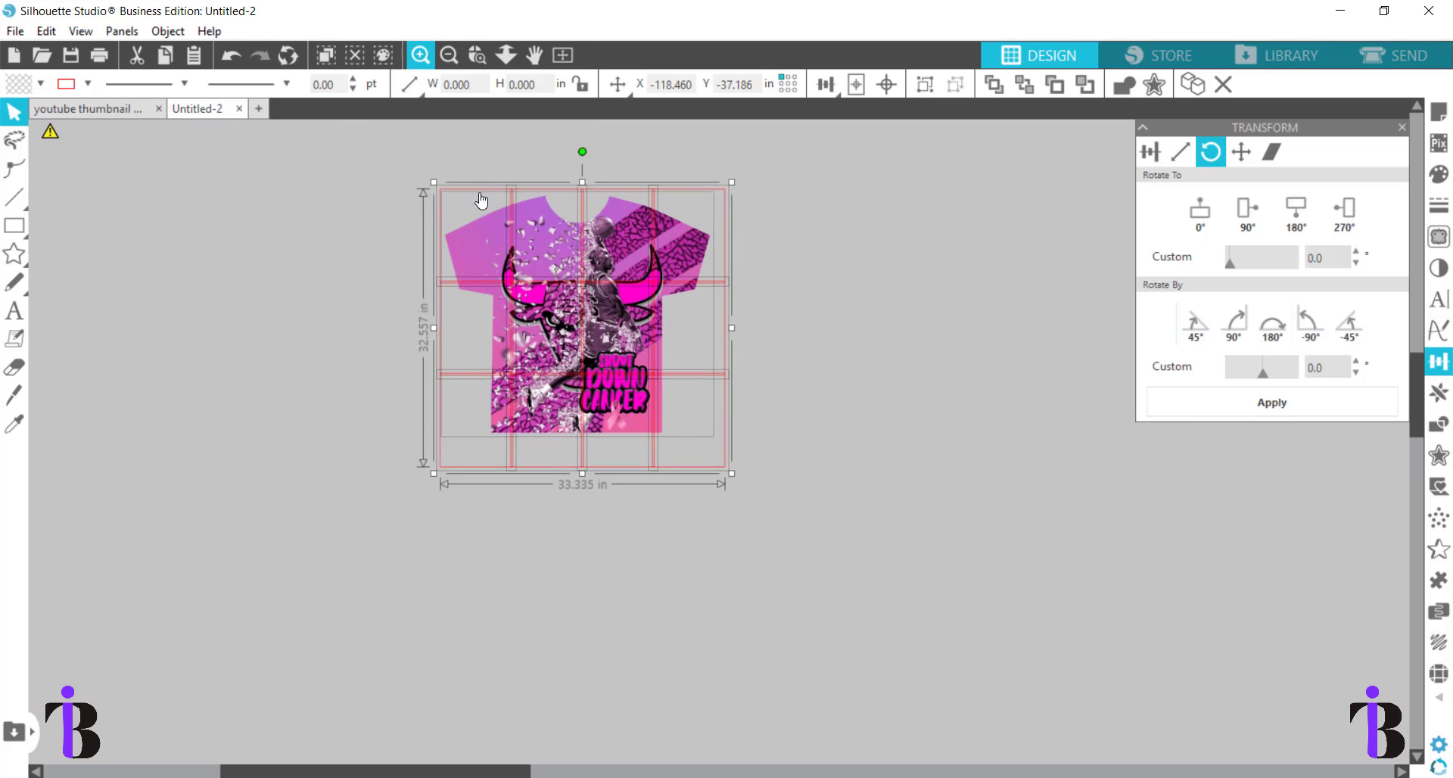
scroll(557, 355, up, 3)
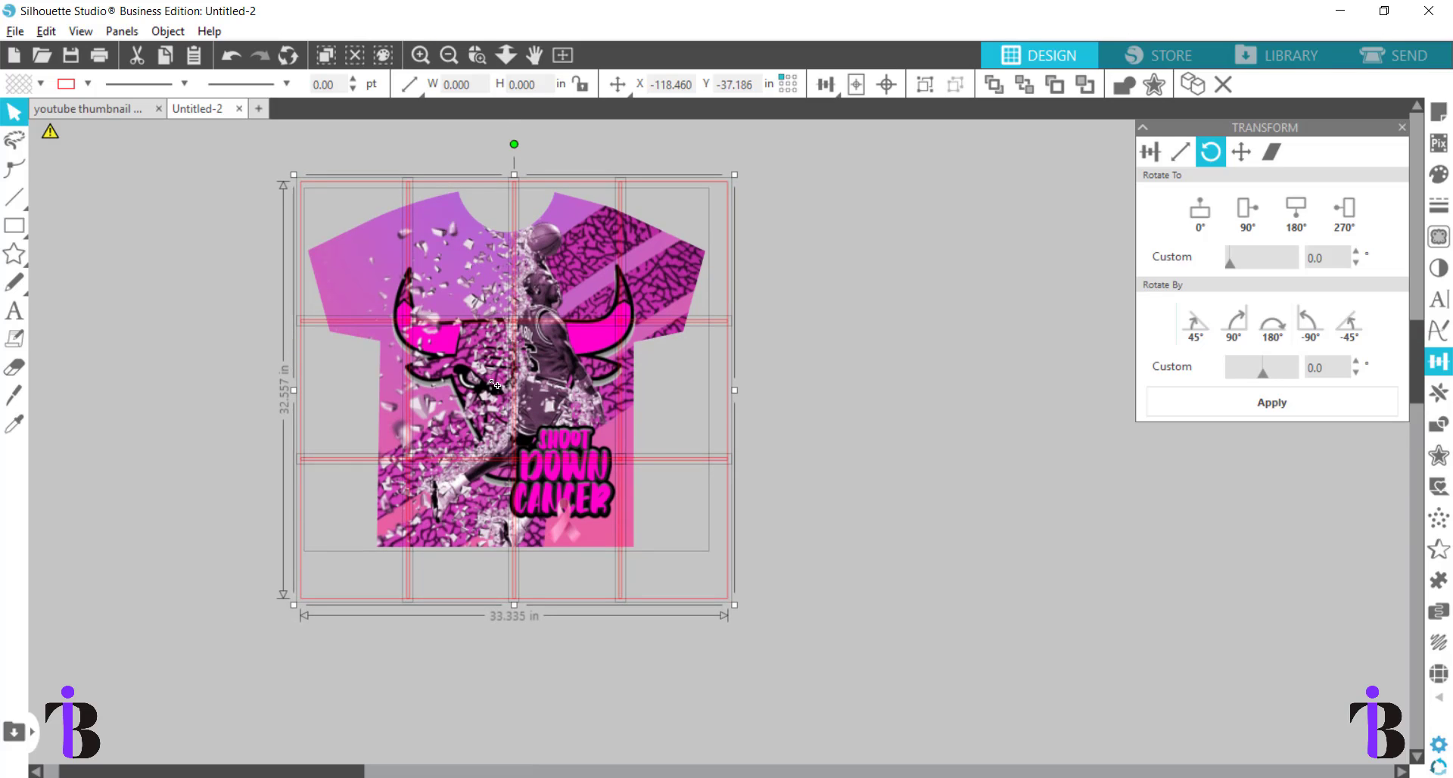
key(alt)
key(alt)
key(alt)
key(alt)
Duplicate the shirt together with its grid three times to the right, forming a row of four
click(449, 57)
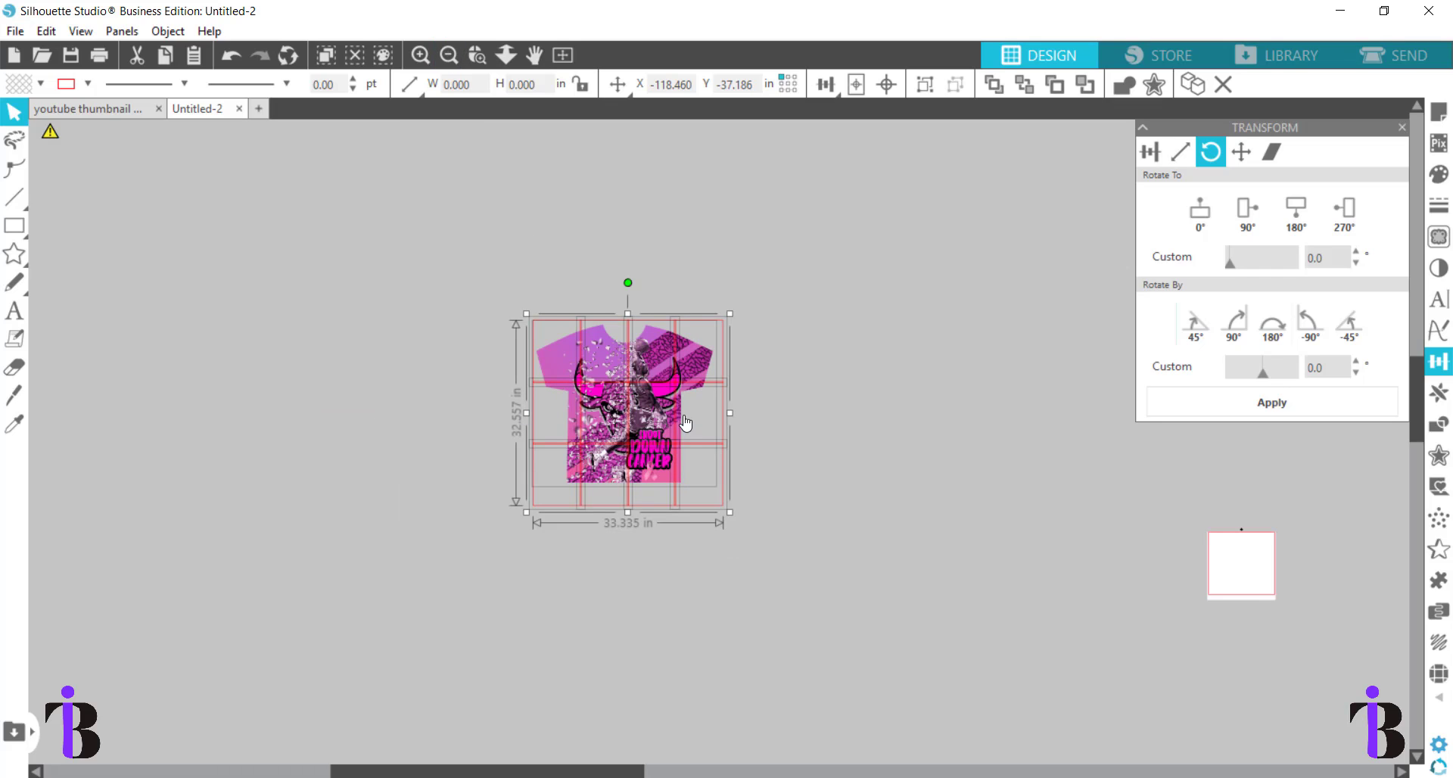
drag(682, 419, 522, 397)
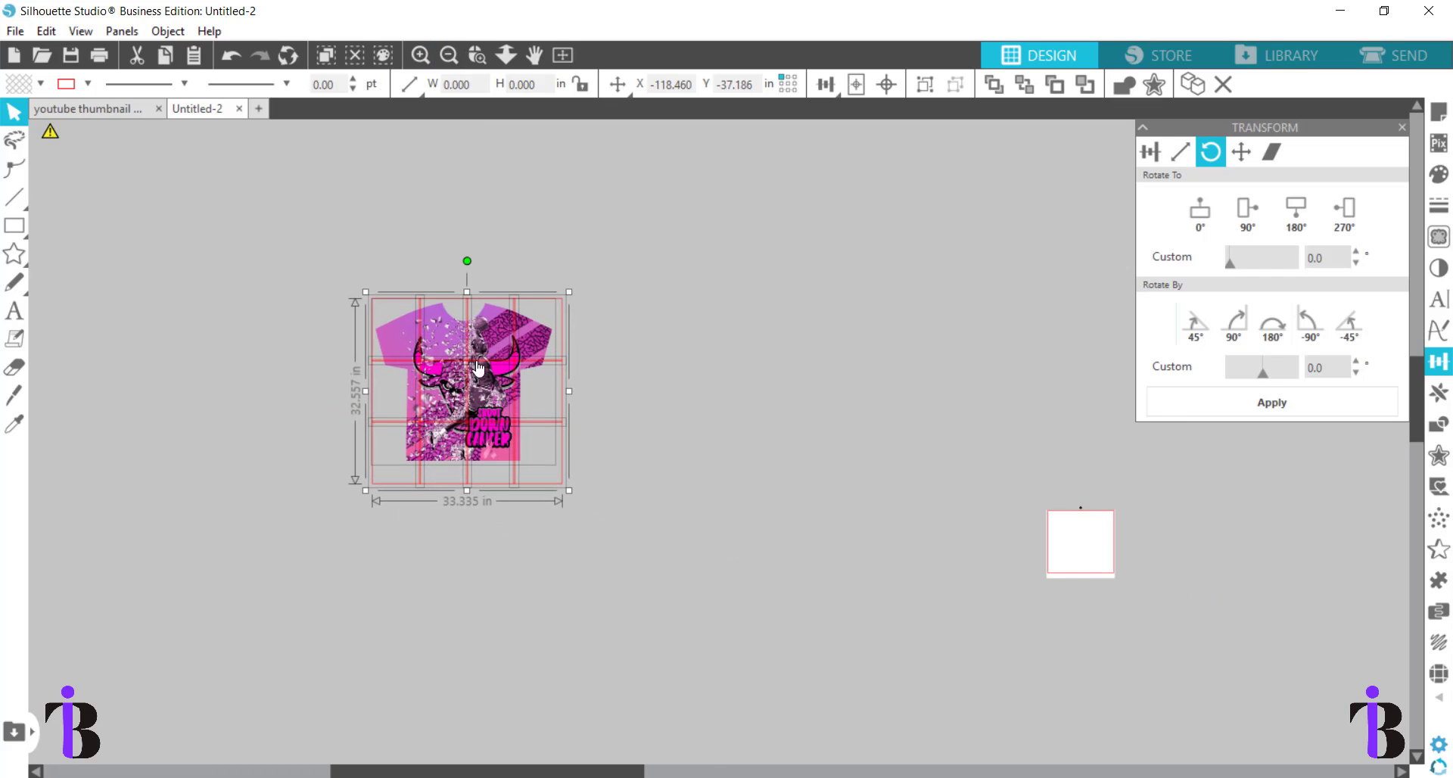
click(449, 55)
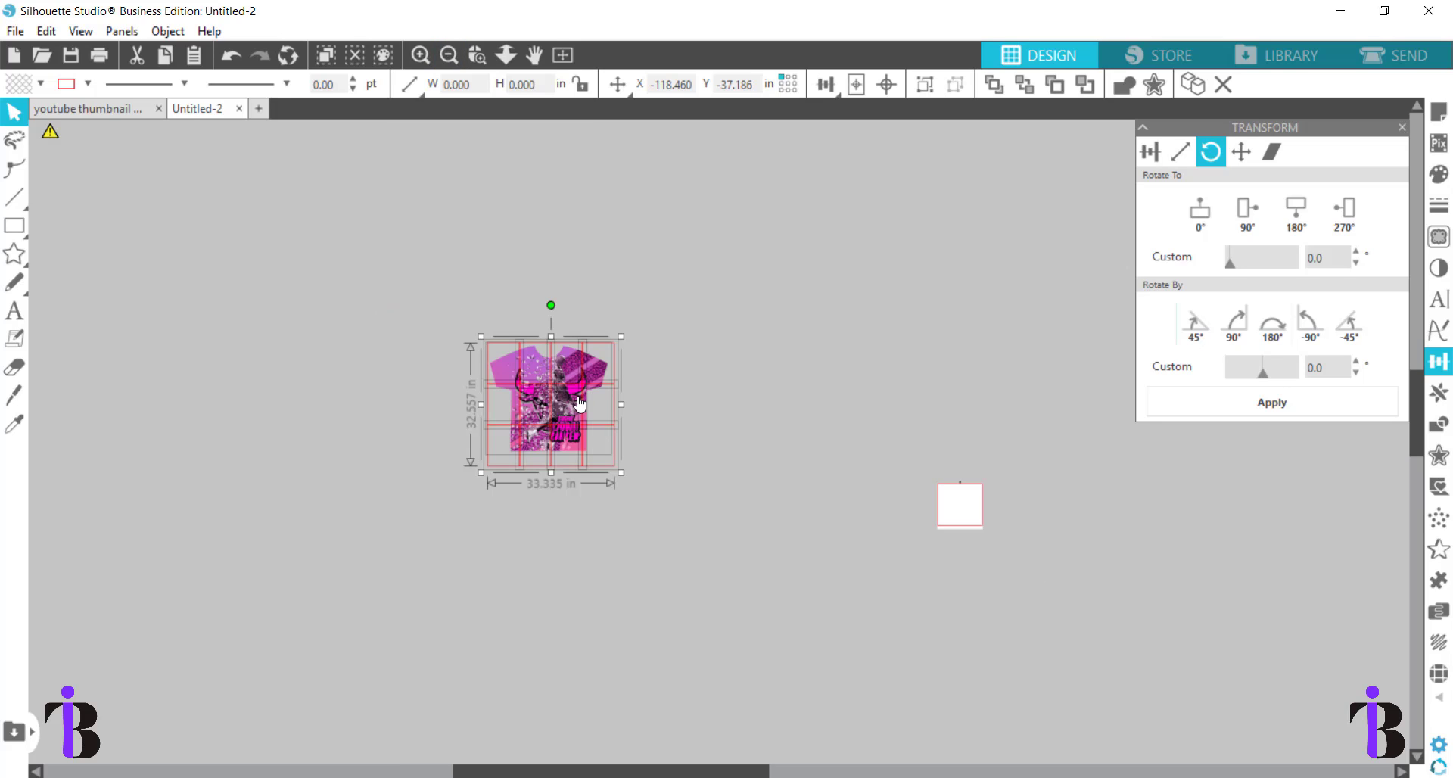
drag(562, 409, 1018, 401)
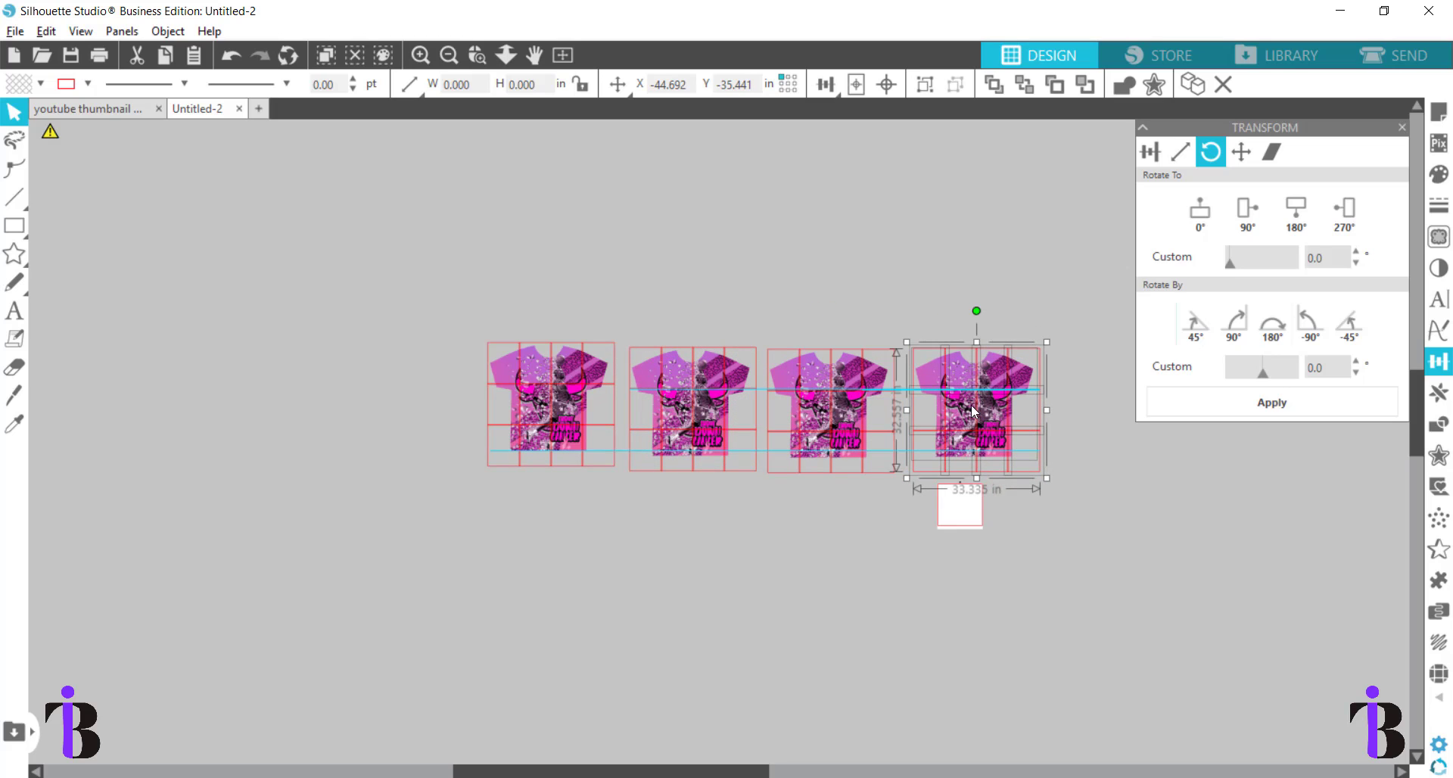
Move the whole row of four shirts and grids up and to the left, clear of the page
drag(411, 302, 1097, 509)
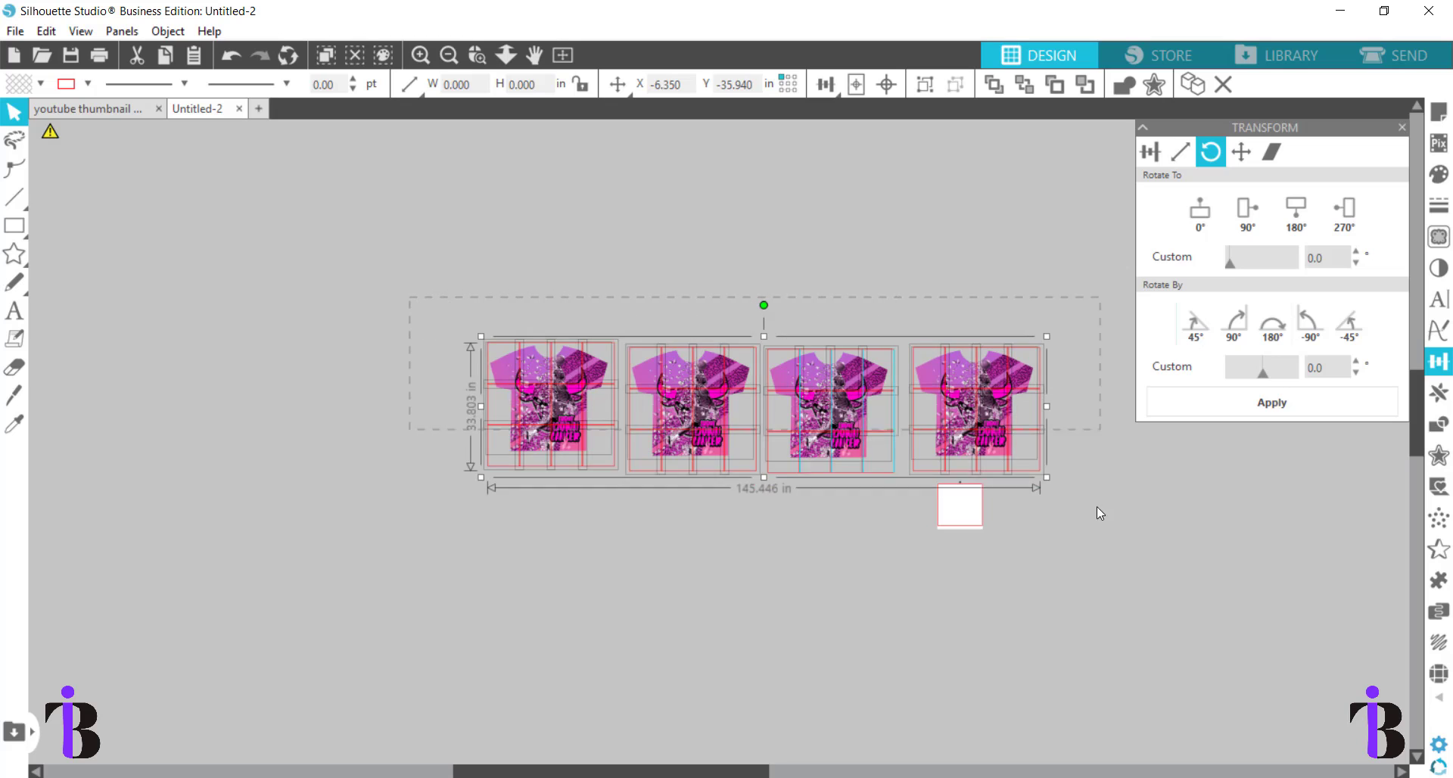
drag(1008, 446, 751, 370)
click(348, 434)
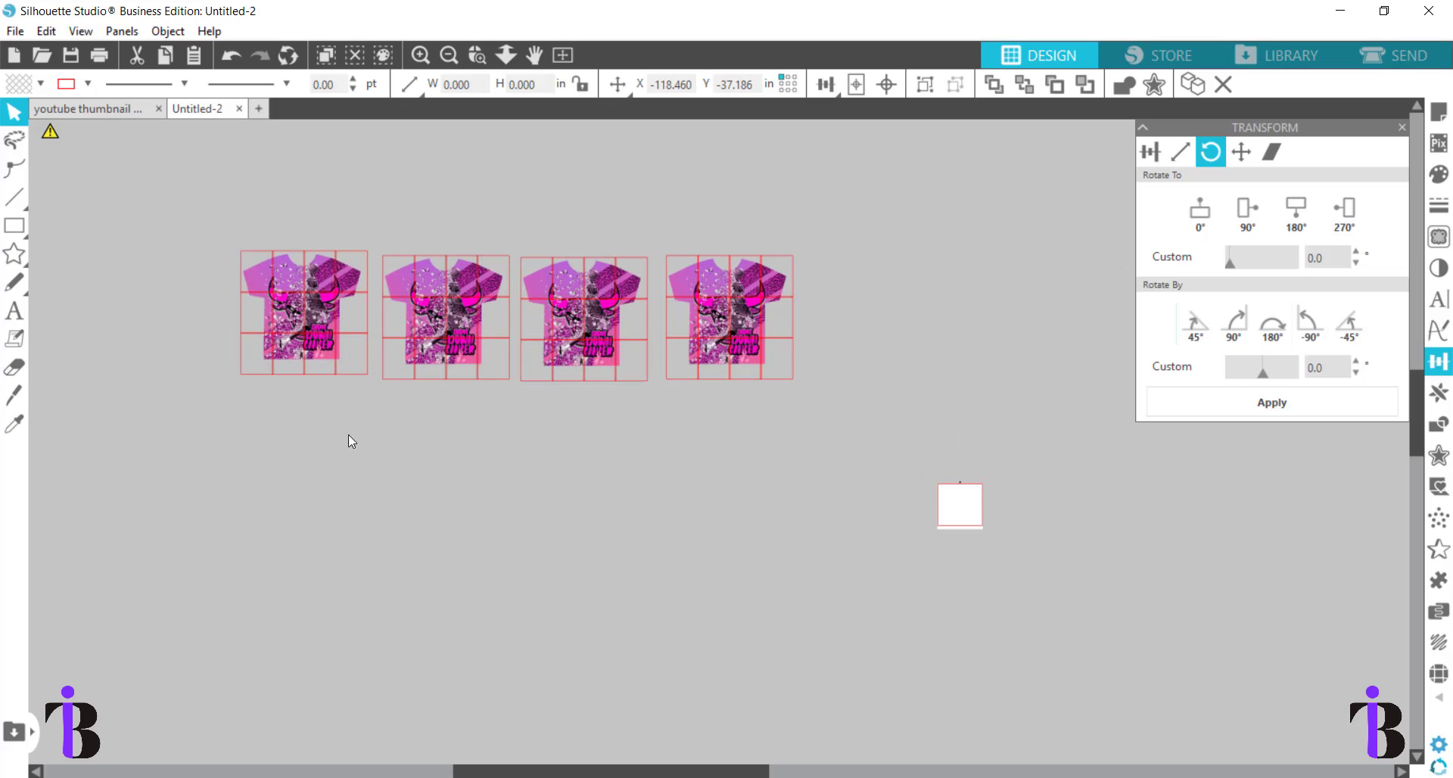
Duplicate the row of four shirts with grids below itself twice, making three rows of four
drag(183, 208, 796, 447)
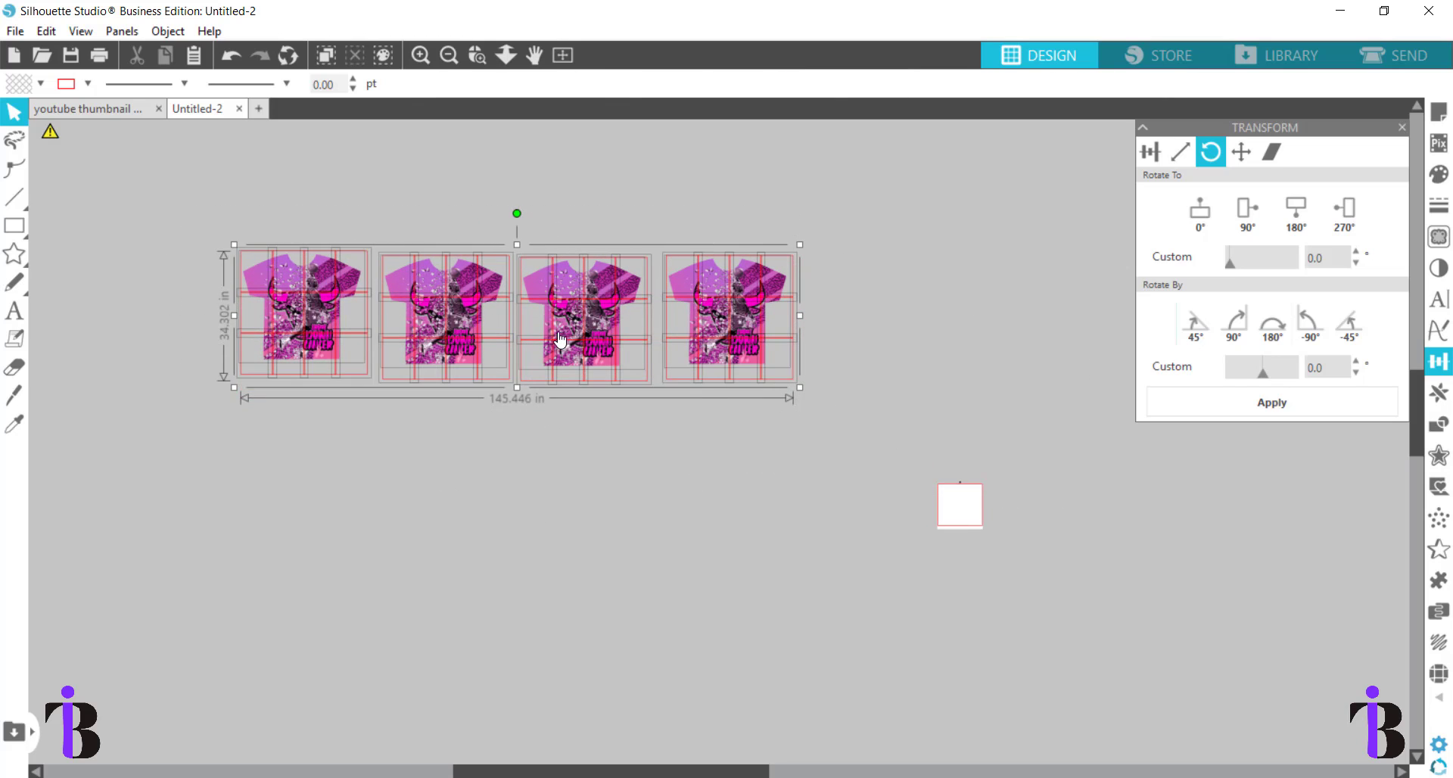
drag(572, 318, 567, 454)
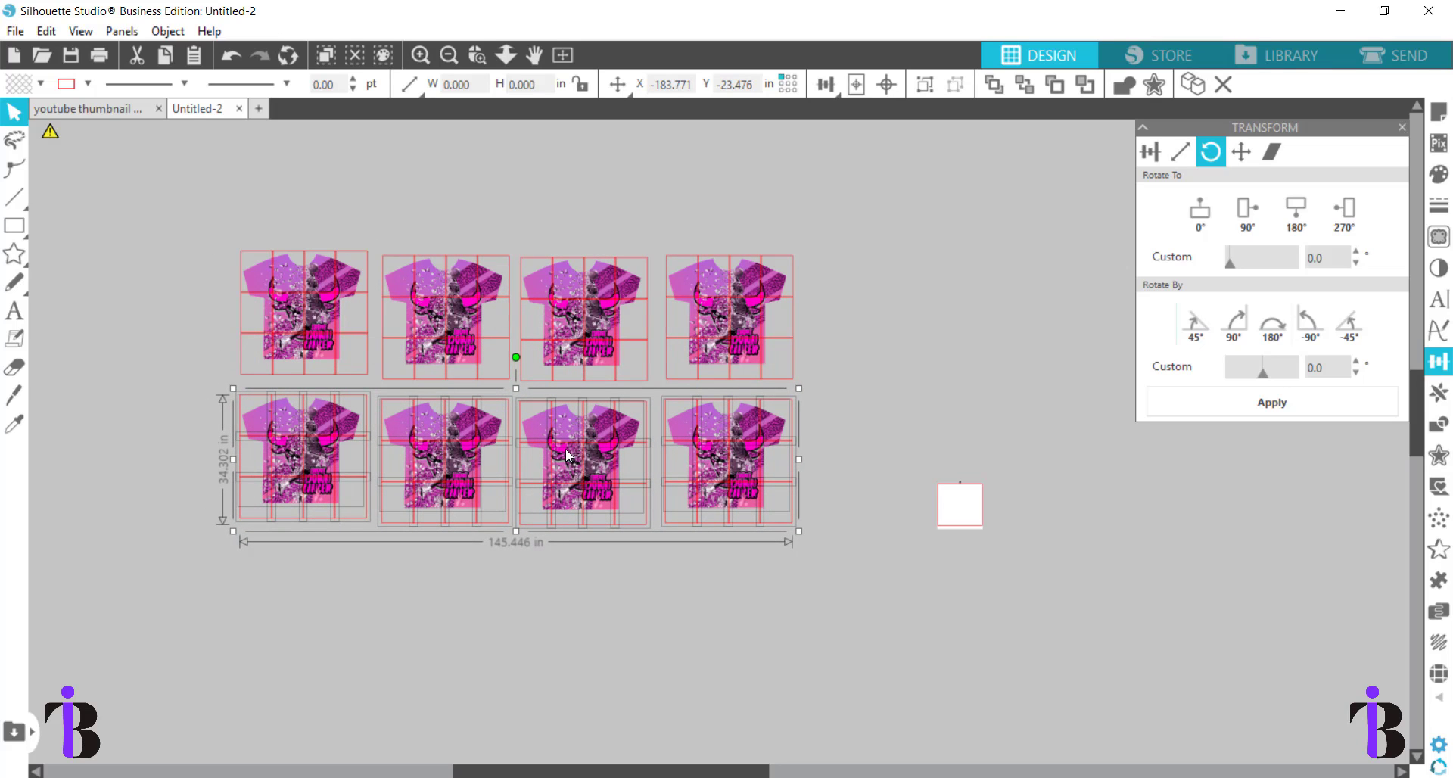
drag(572, 533, 576, 689)
click(818, 460)
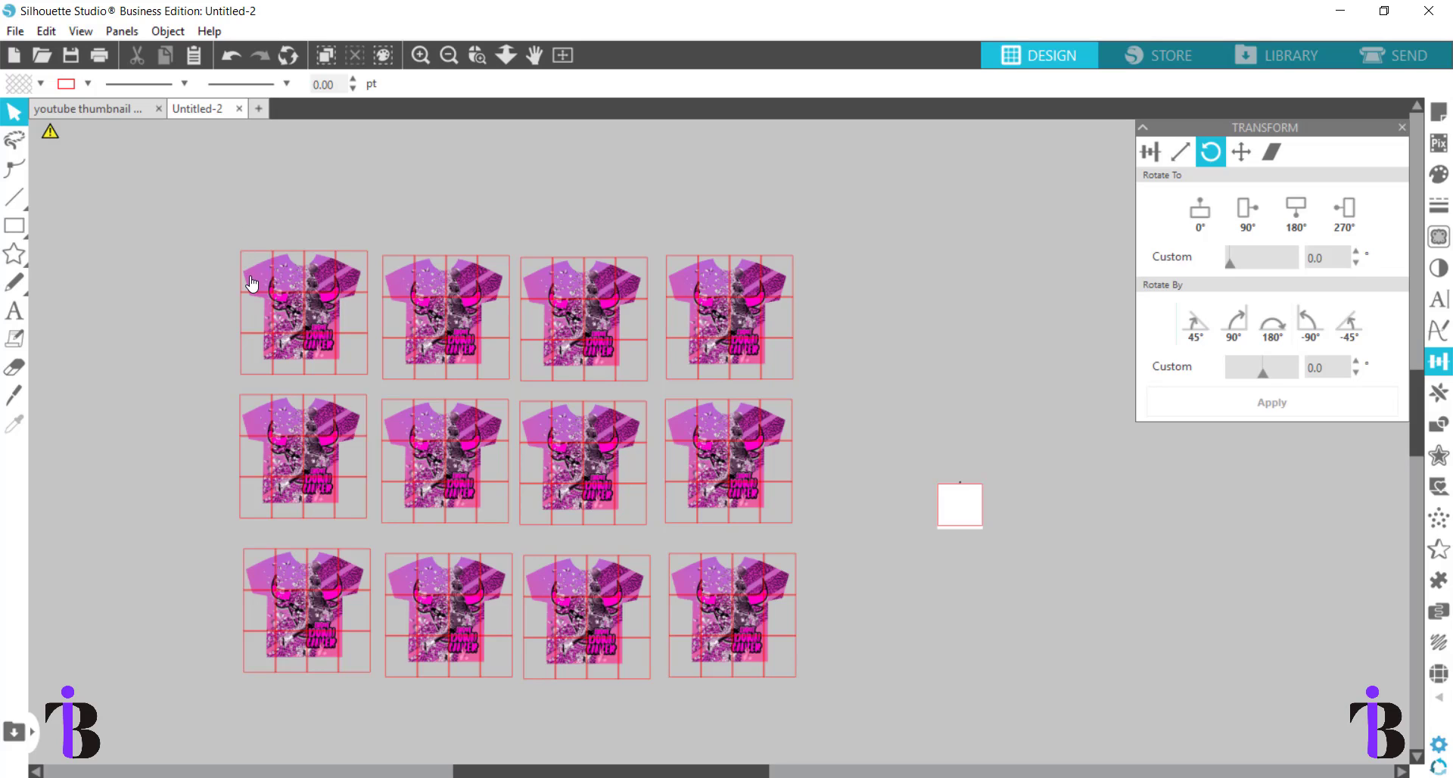
Examine the top row of shirt copies up close to compare each with its overlapping page grid
click(477, 55)
drag(320, 243, 377, 386)
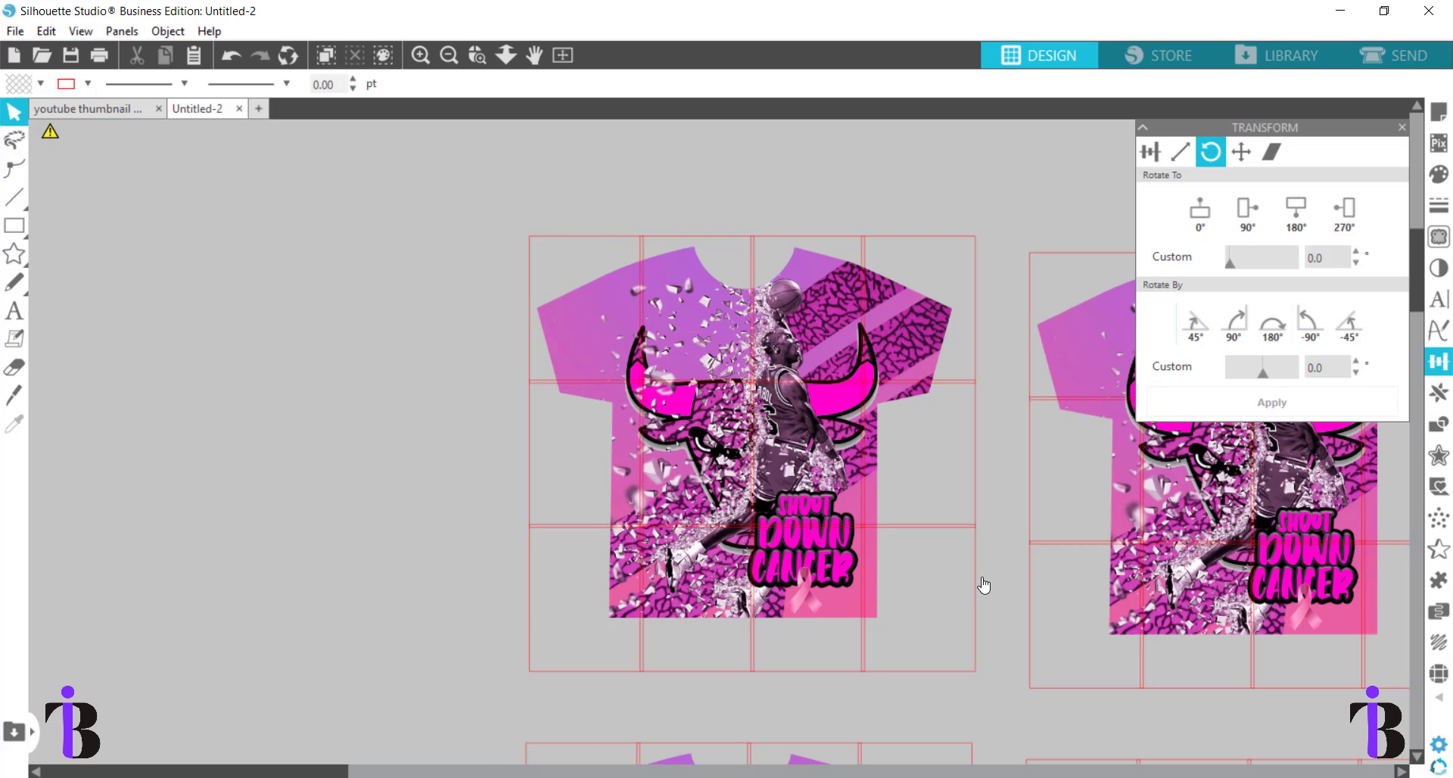
drag(973, 583, 284, 565)
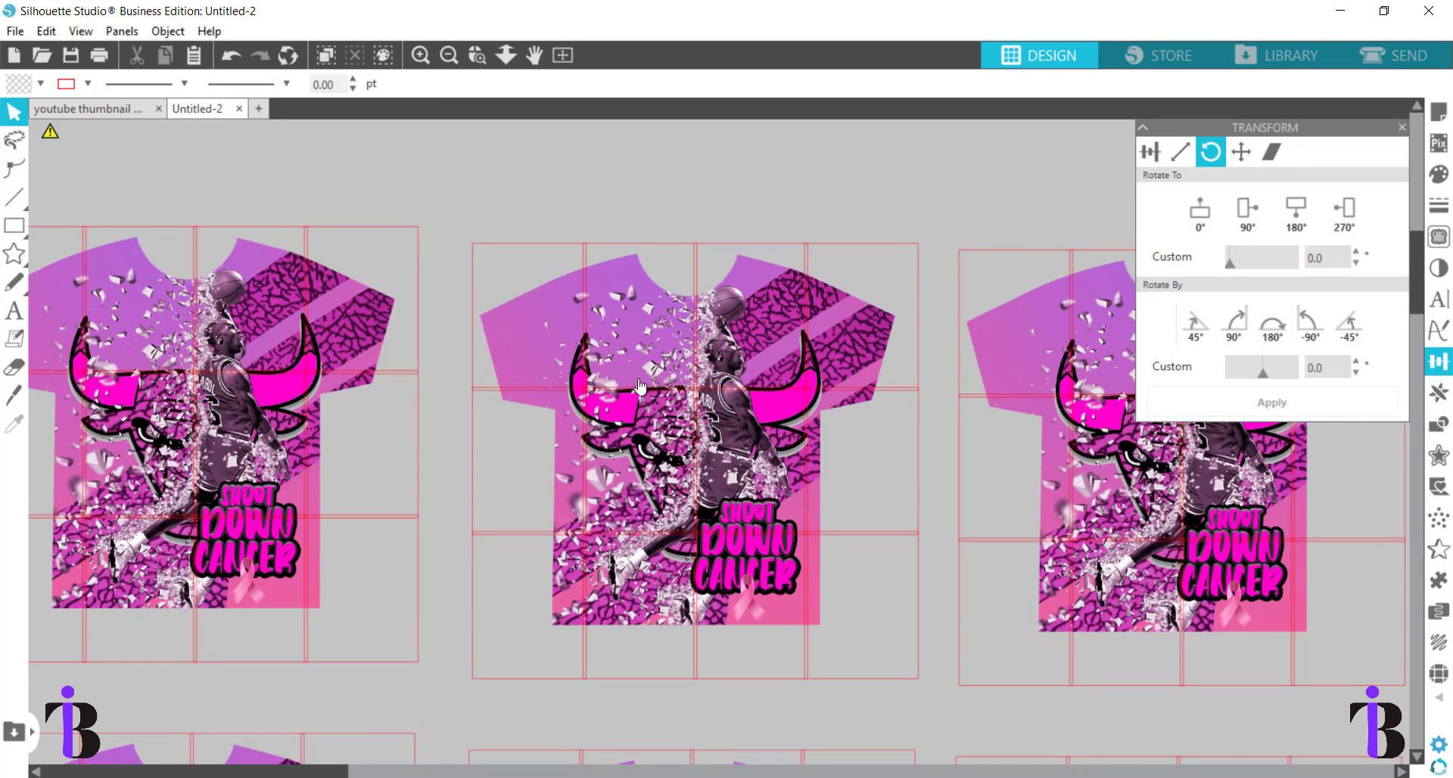
drag(878, 426, 931, 453)
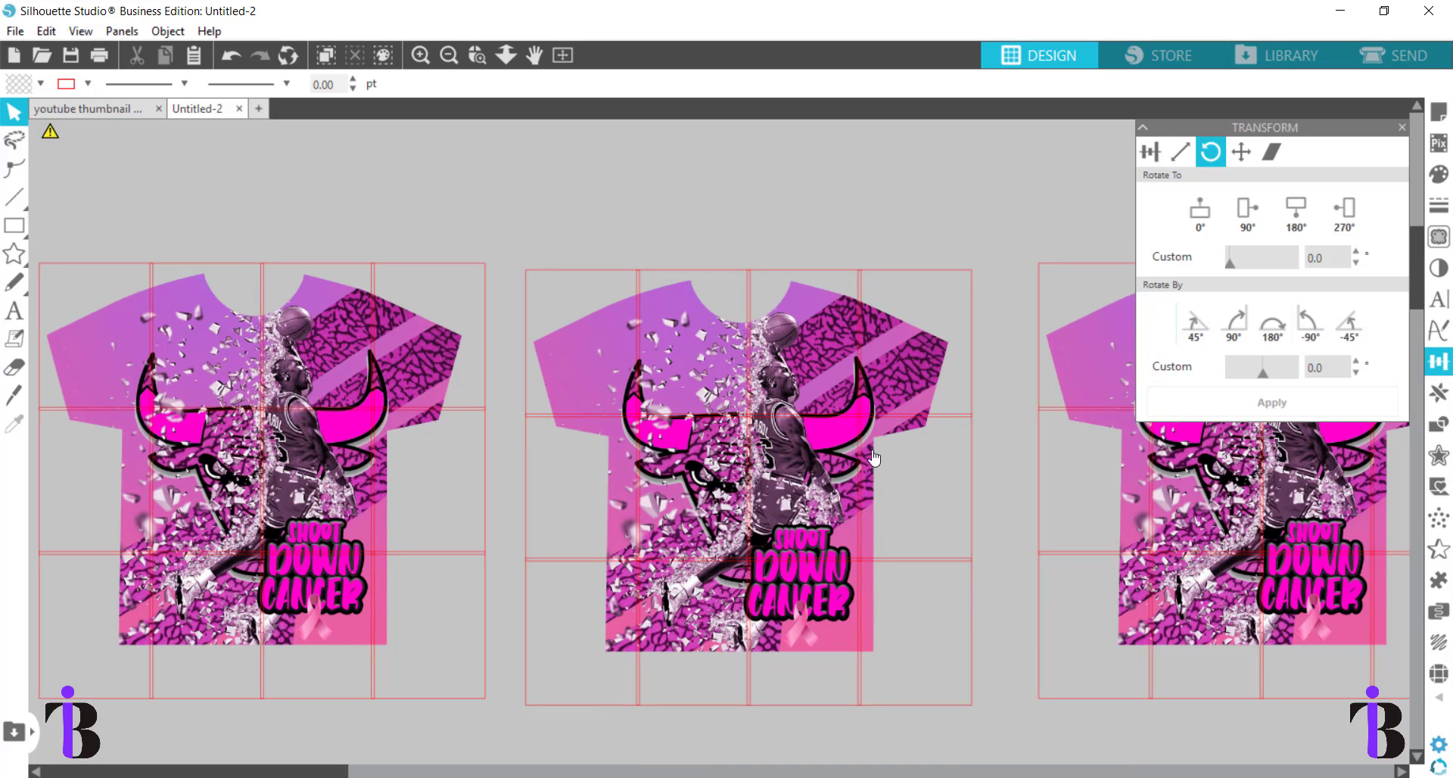
drag(865, 509, 652, 506)
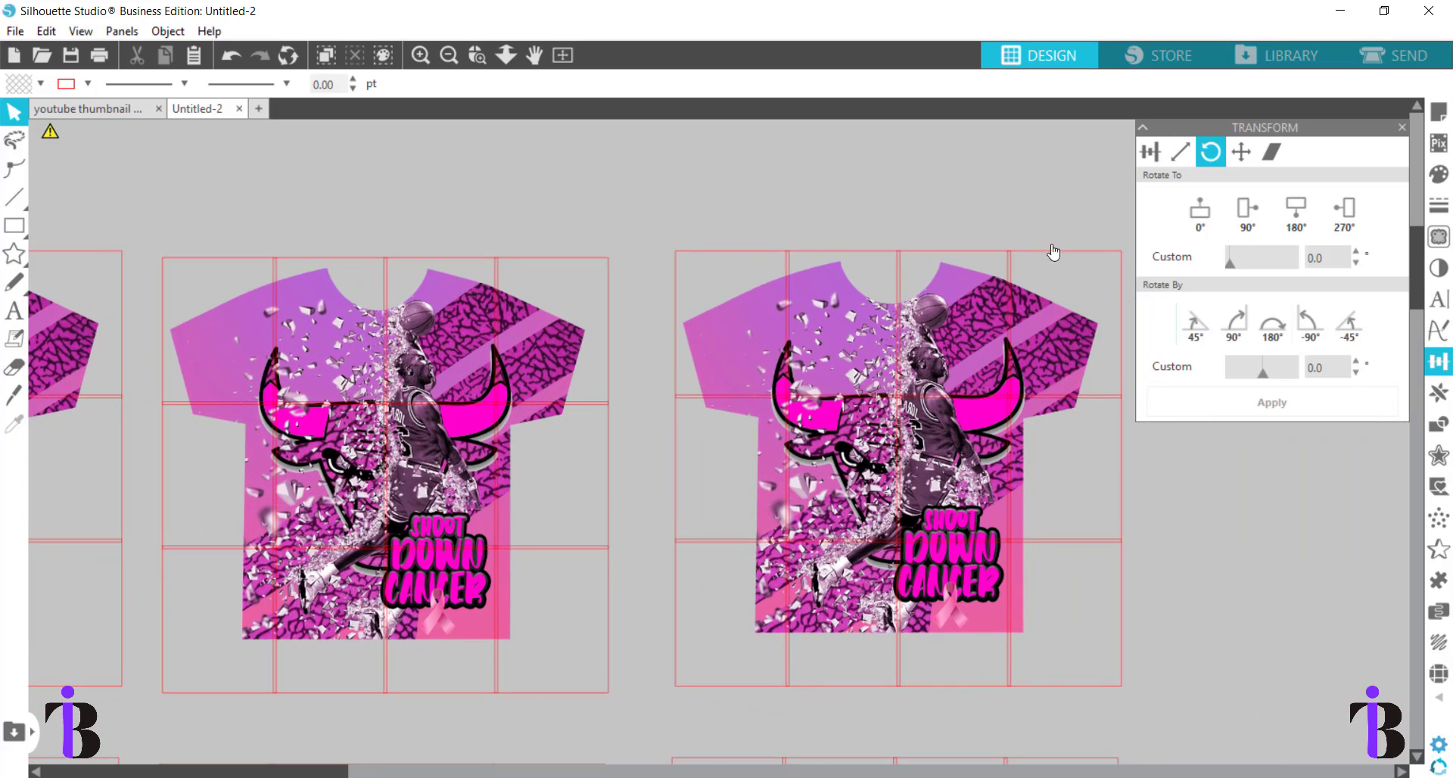
Try cropping the first shirt copy in the top row to its upper-left page rectangle, and undo the crop
click(1031, 318)
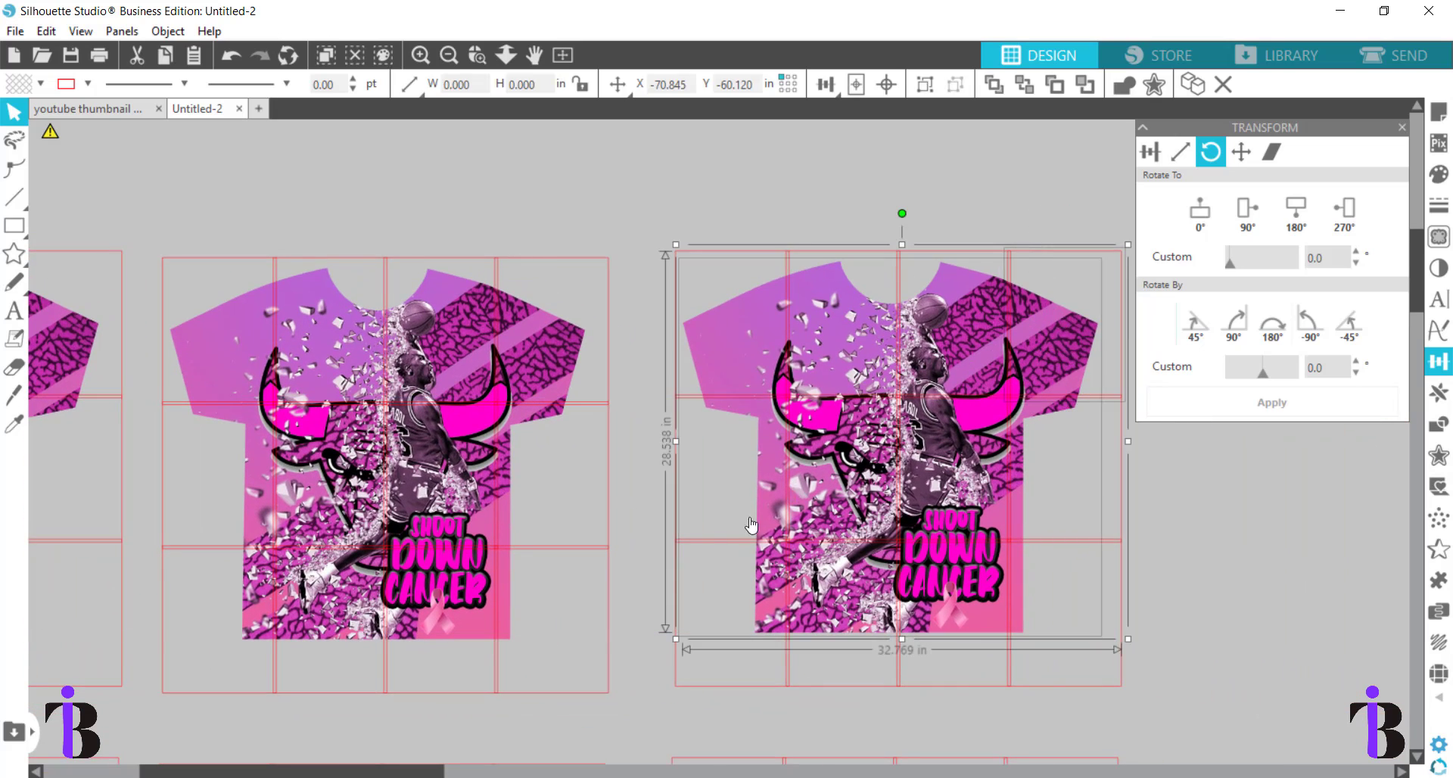
scroll(631, 591, left, 10)
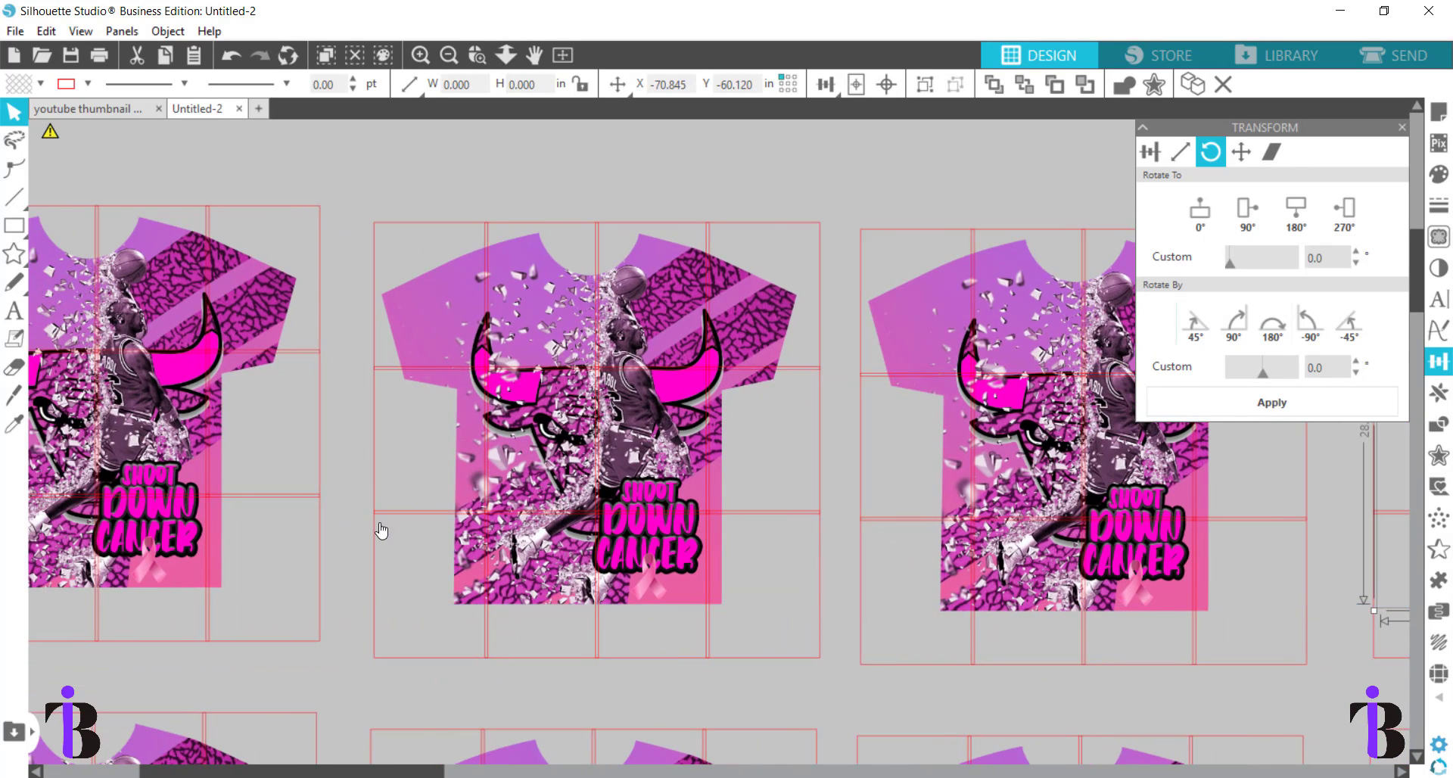
drag(389, 506, 845, 534)
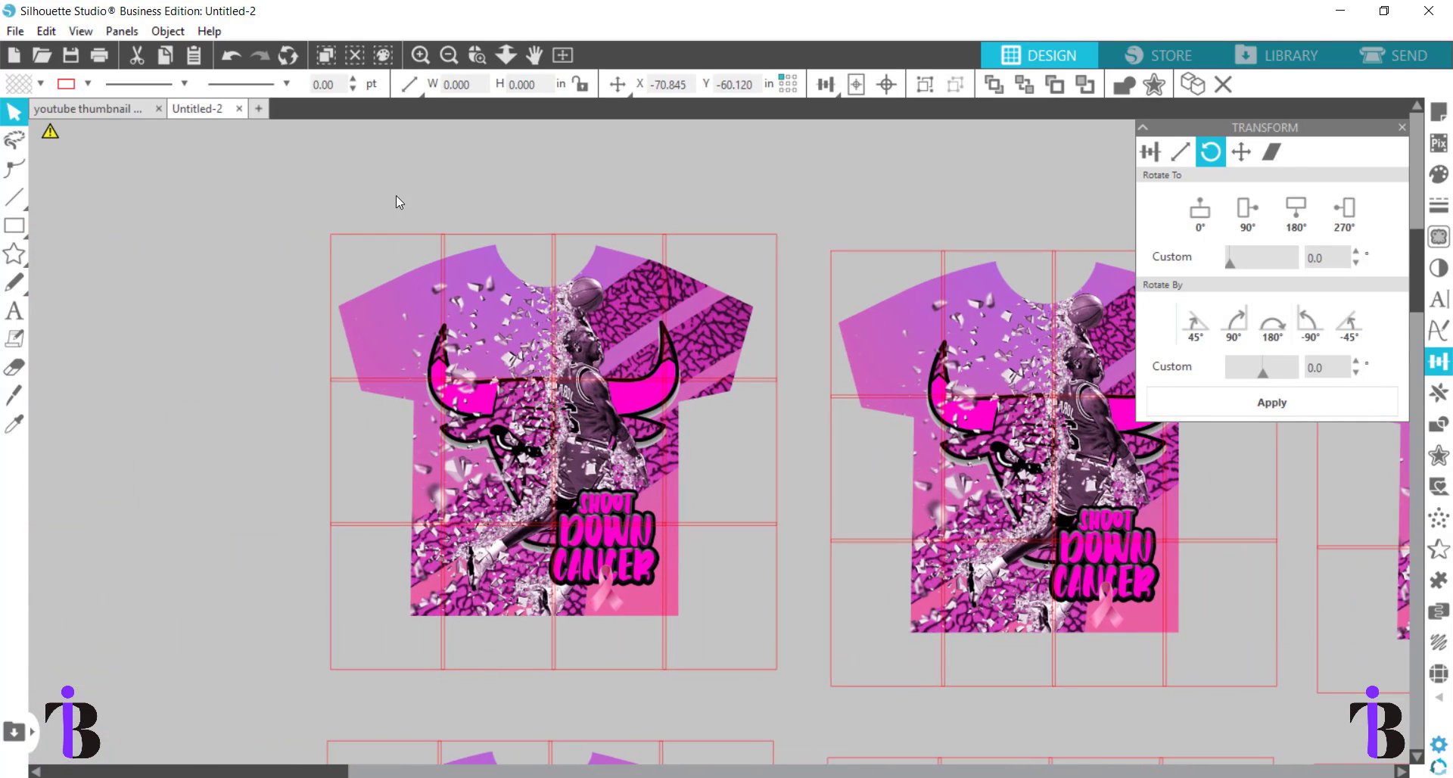
drag(374, 175, 381, 300)
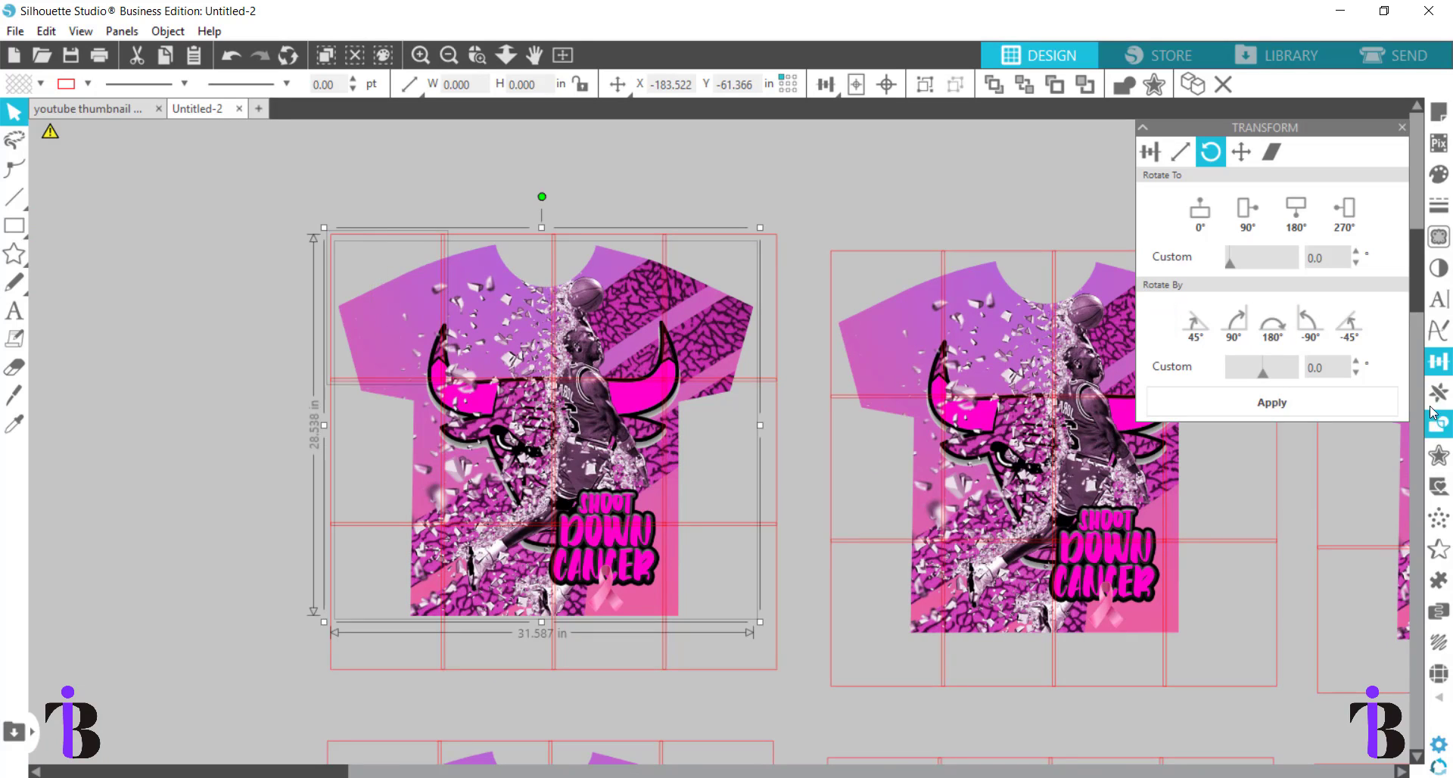
click(1439, 431)
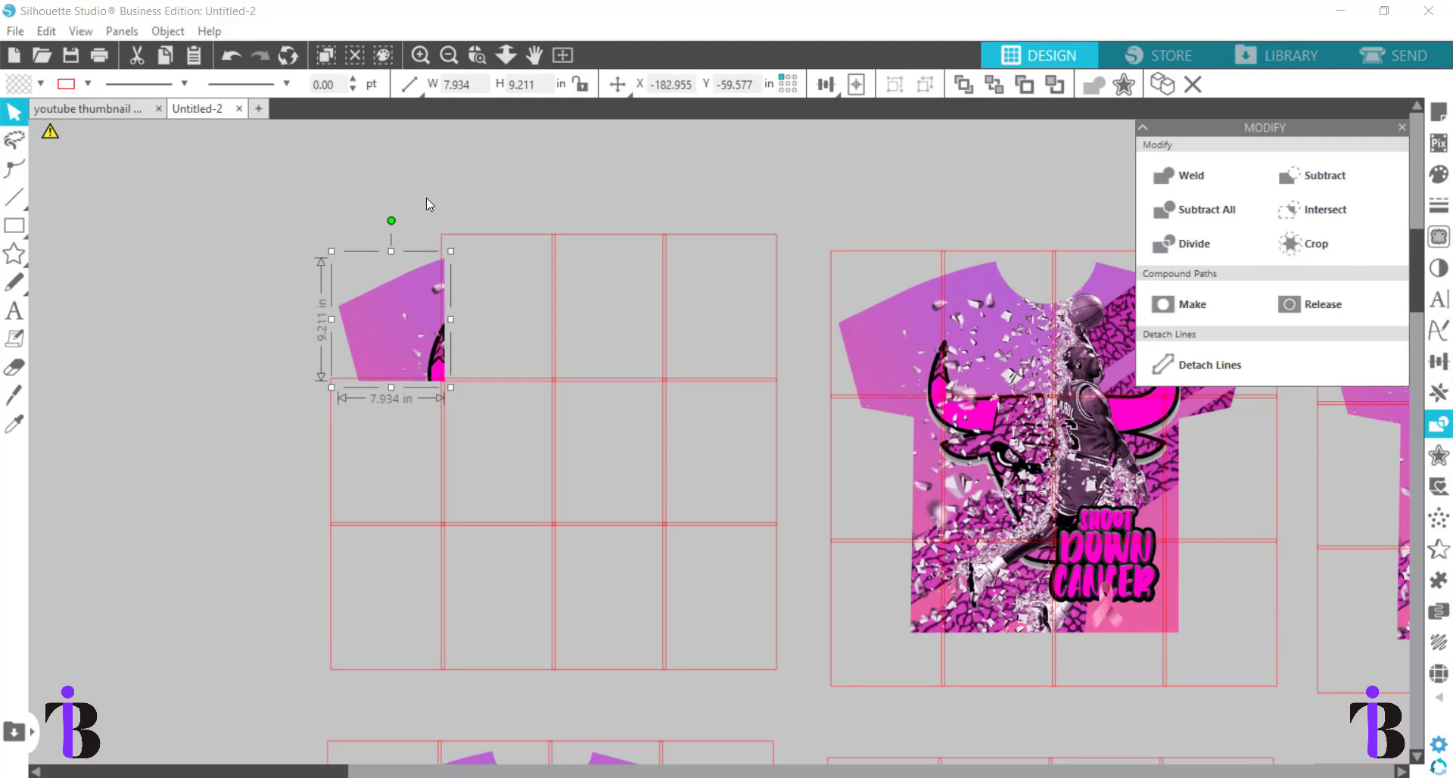
key(ctrl+z)
Crop the first shirt copy in the top row to the upper-left page rectangle of its grid
click(361, 207)
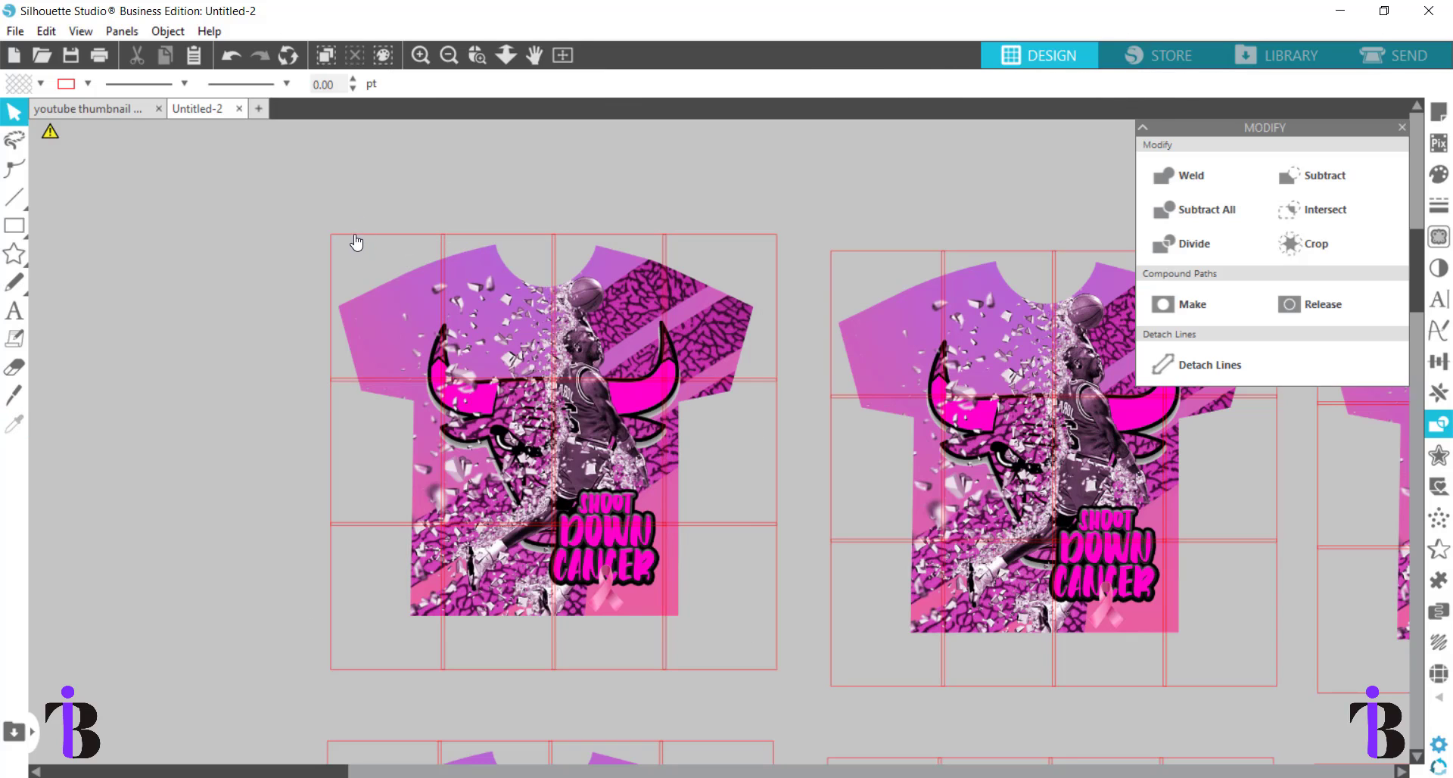
click(355, 242)
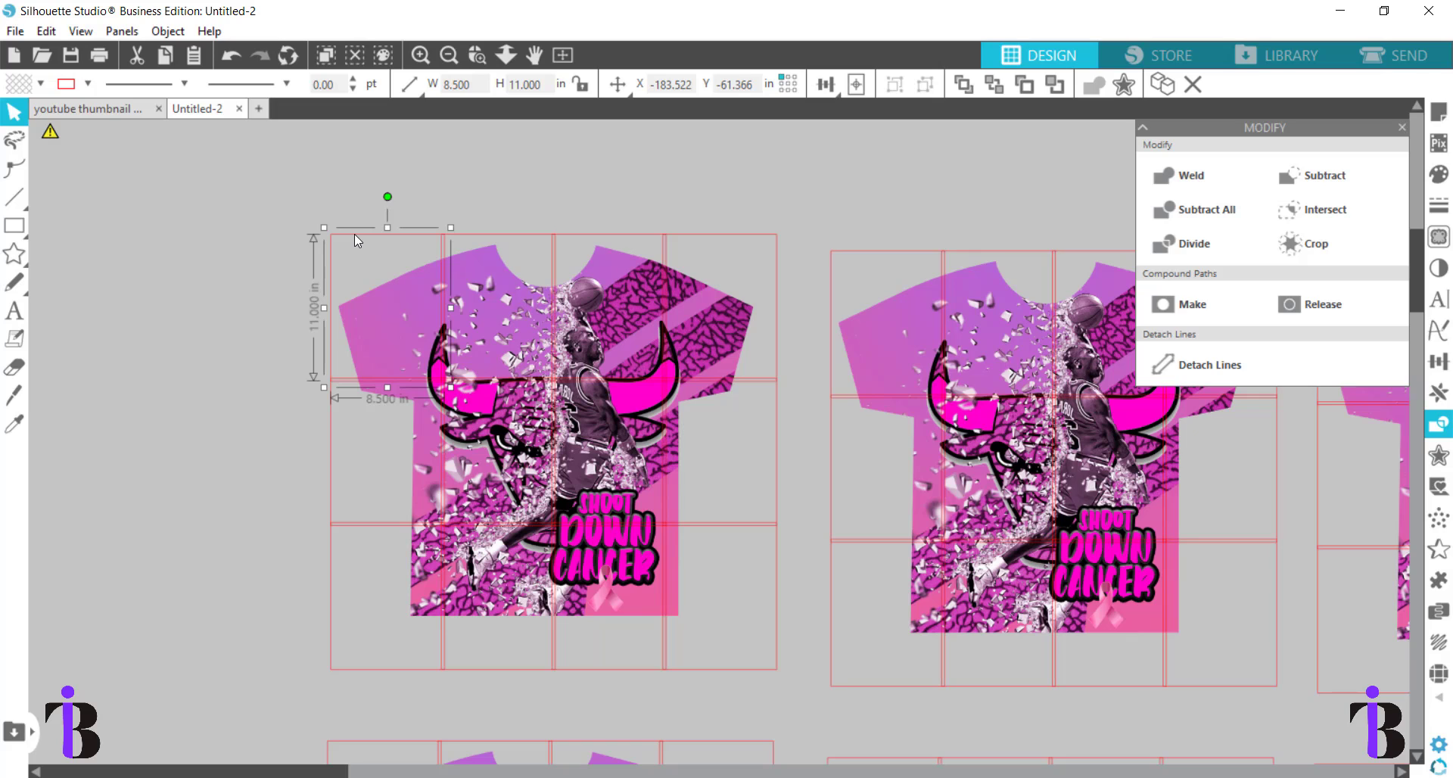
shift+click(409, 308)
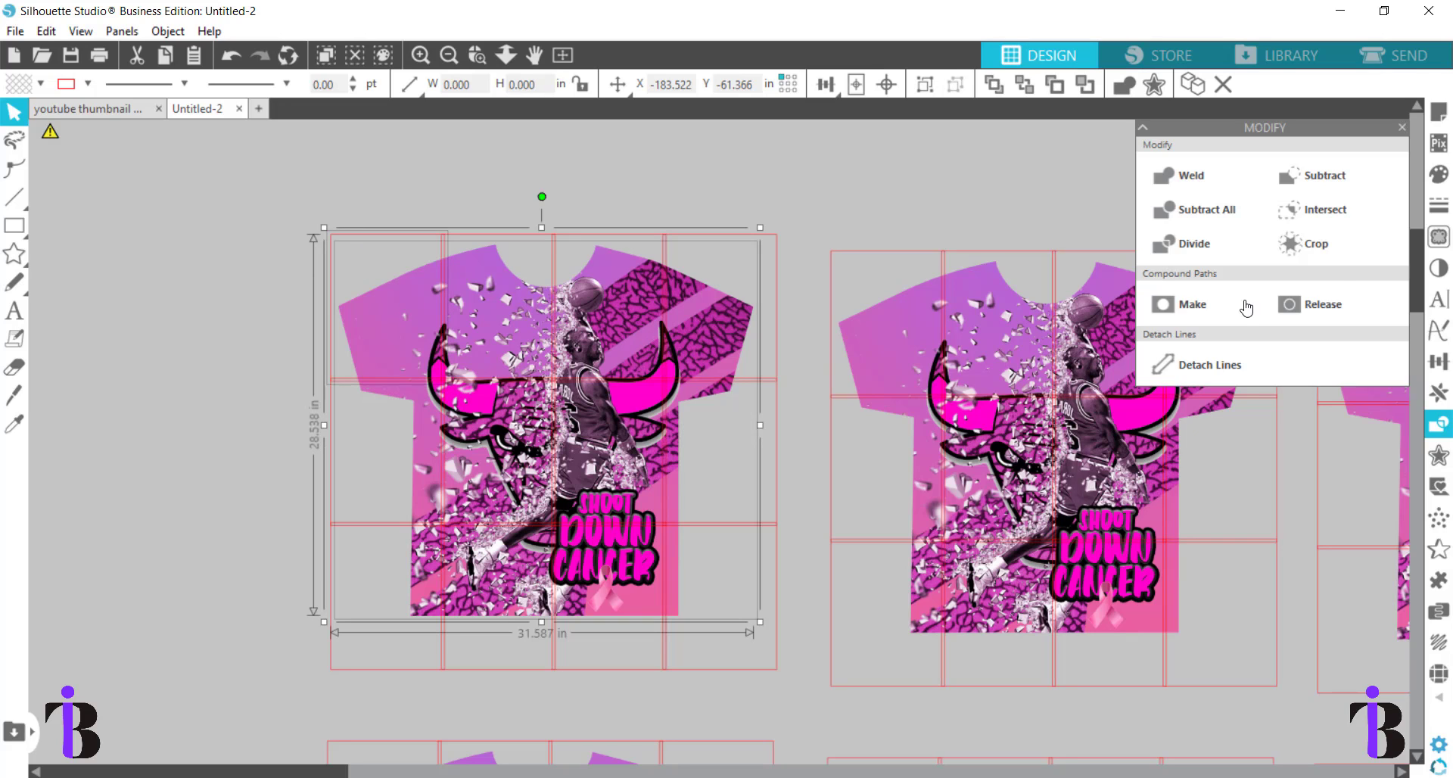
click(1306, 242)
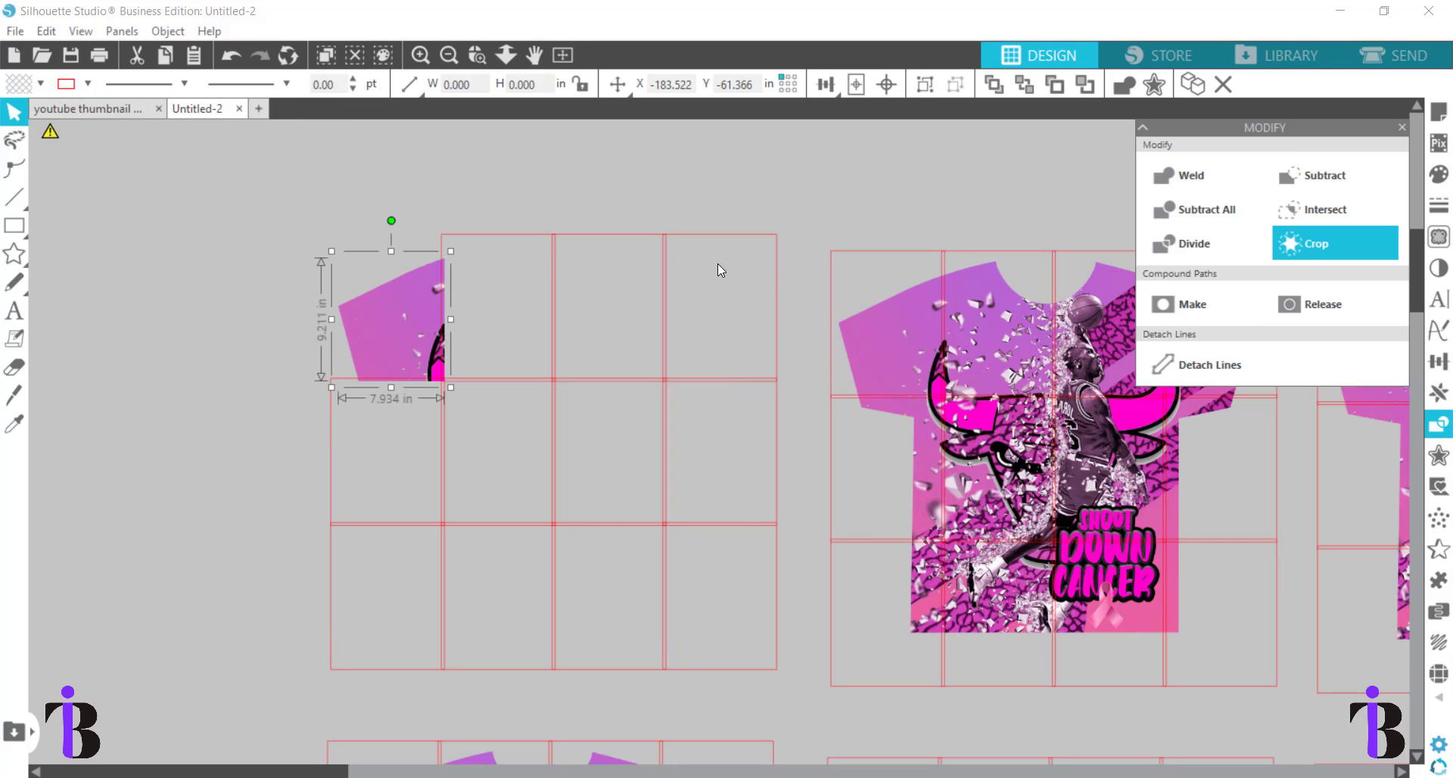
Move the cropped sleeve piece up and left of its grid and delete that grid's leftover page rectangles
drag(398, 310, 191, 237)
drag(299, 203, 784, 678)
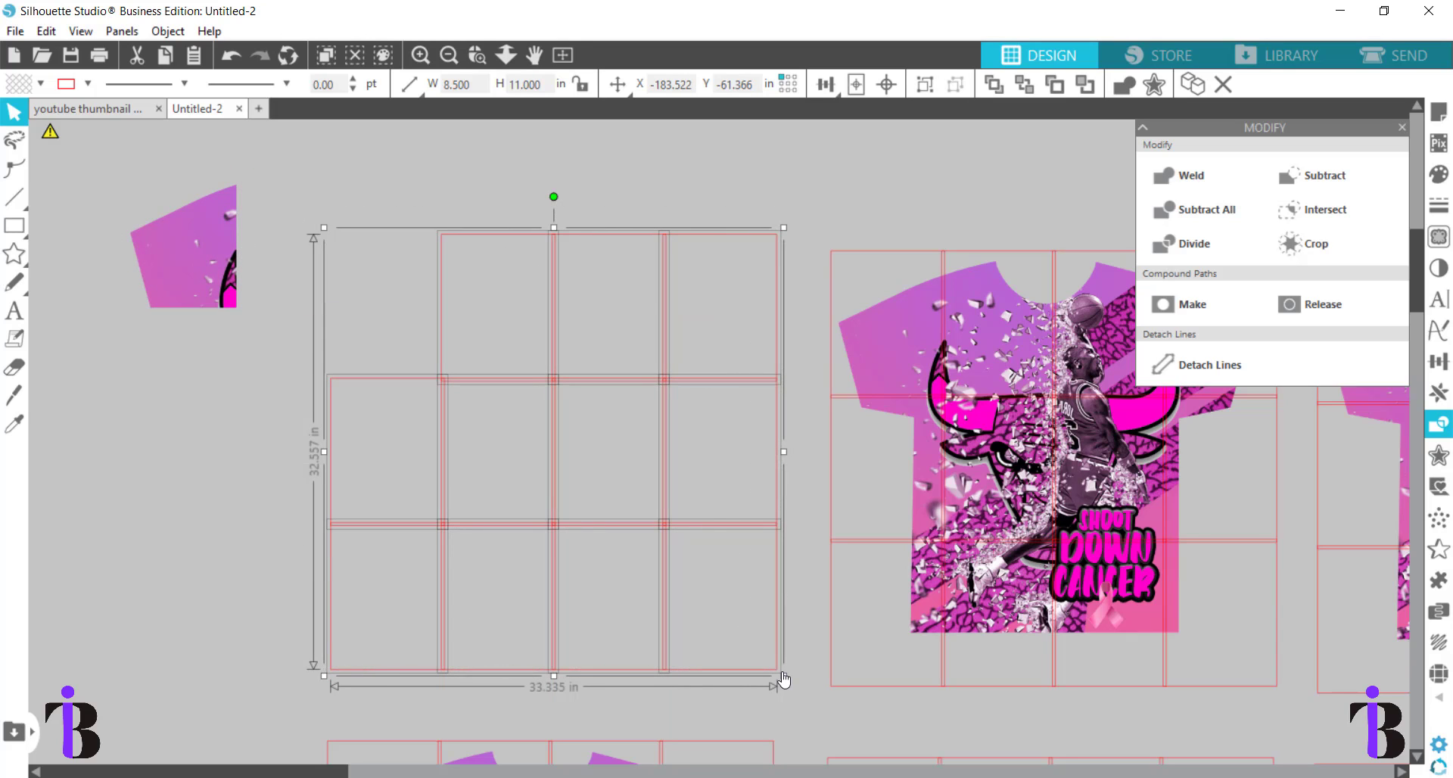
key(Delete)
Crop the second shirt copy to the second page rectangle in its grid's top row and move the piece left, clear of the grid
drag(749, 623, 282, 577)
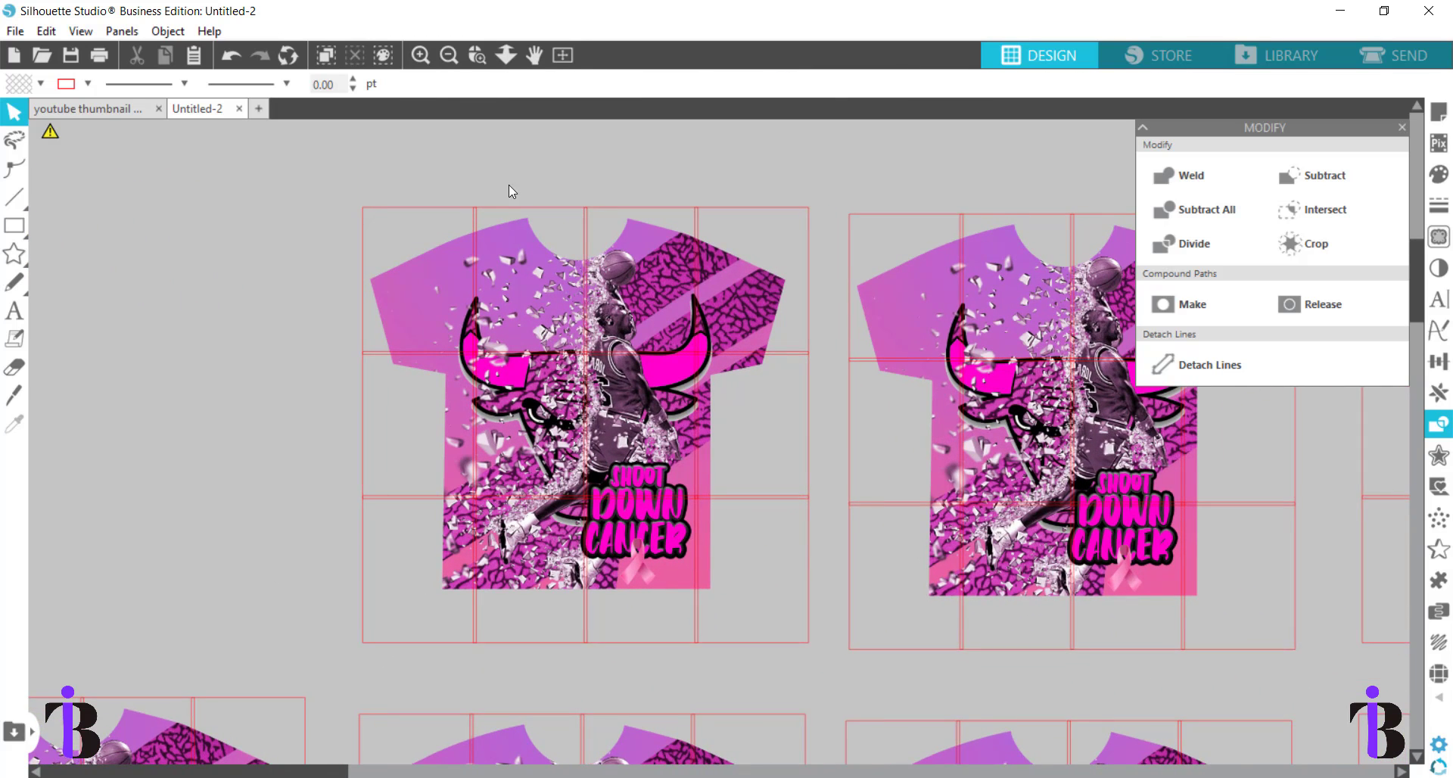
scroll(509, 185, up, 1)
click(519, 239)
click(519, 253)
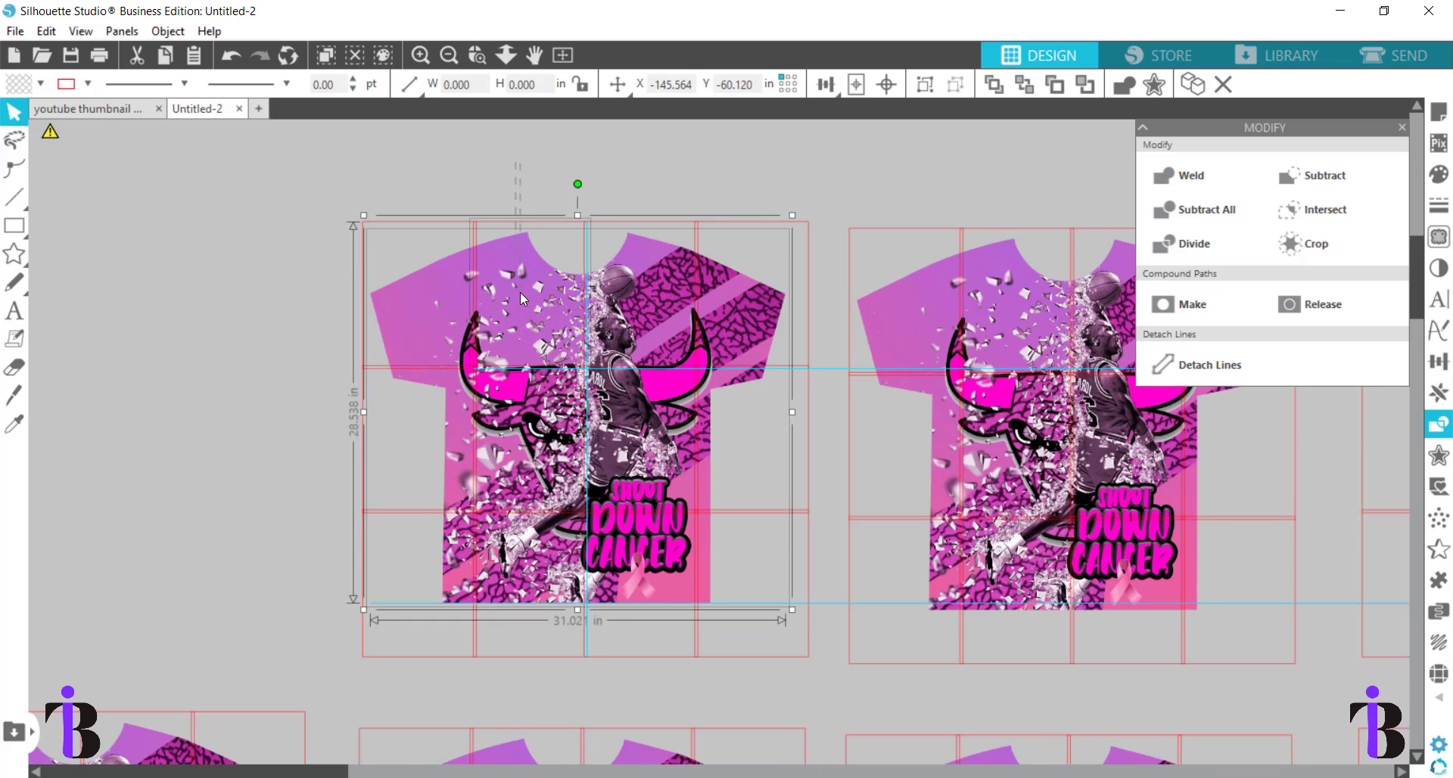
click(1315, 243)
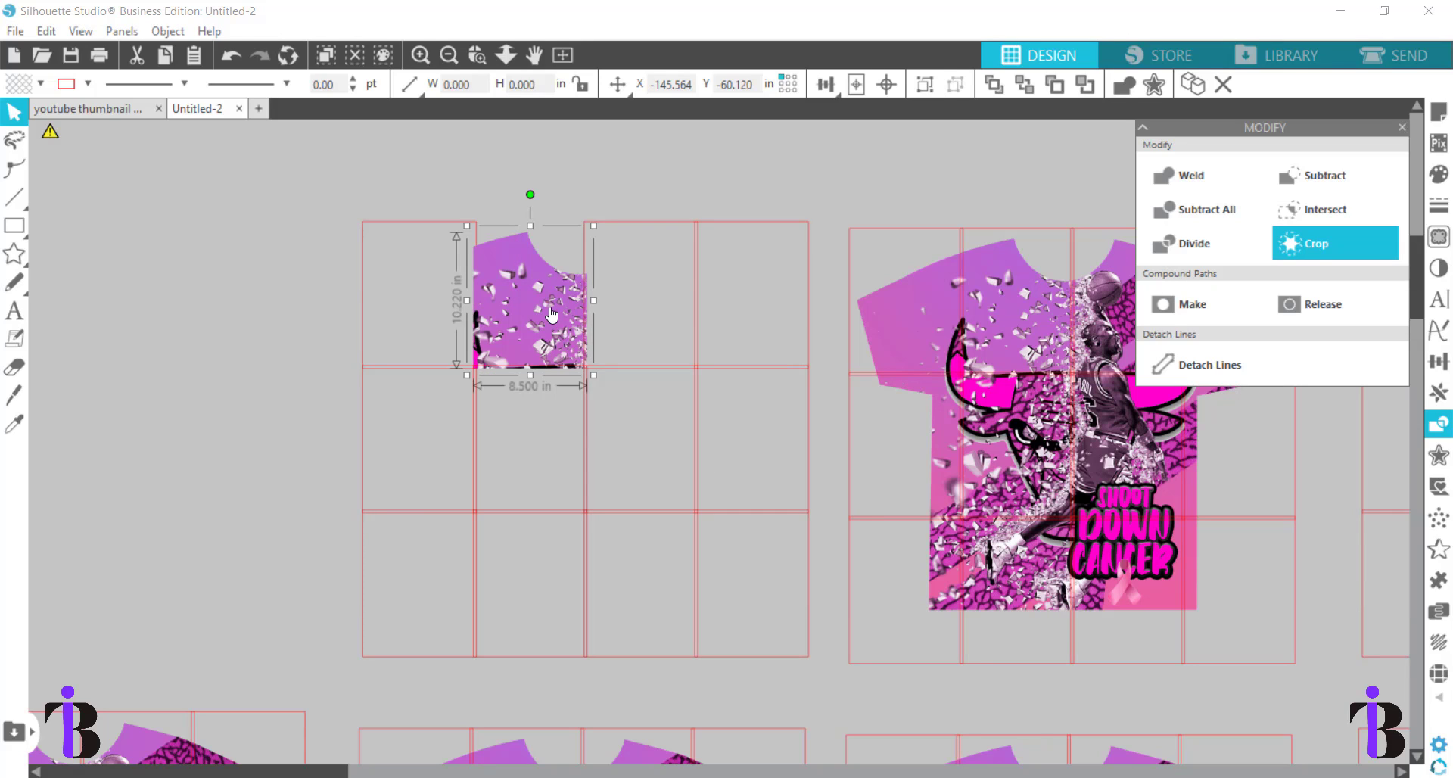
drag(551, 314, 129, 329)
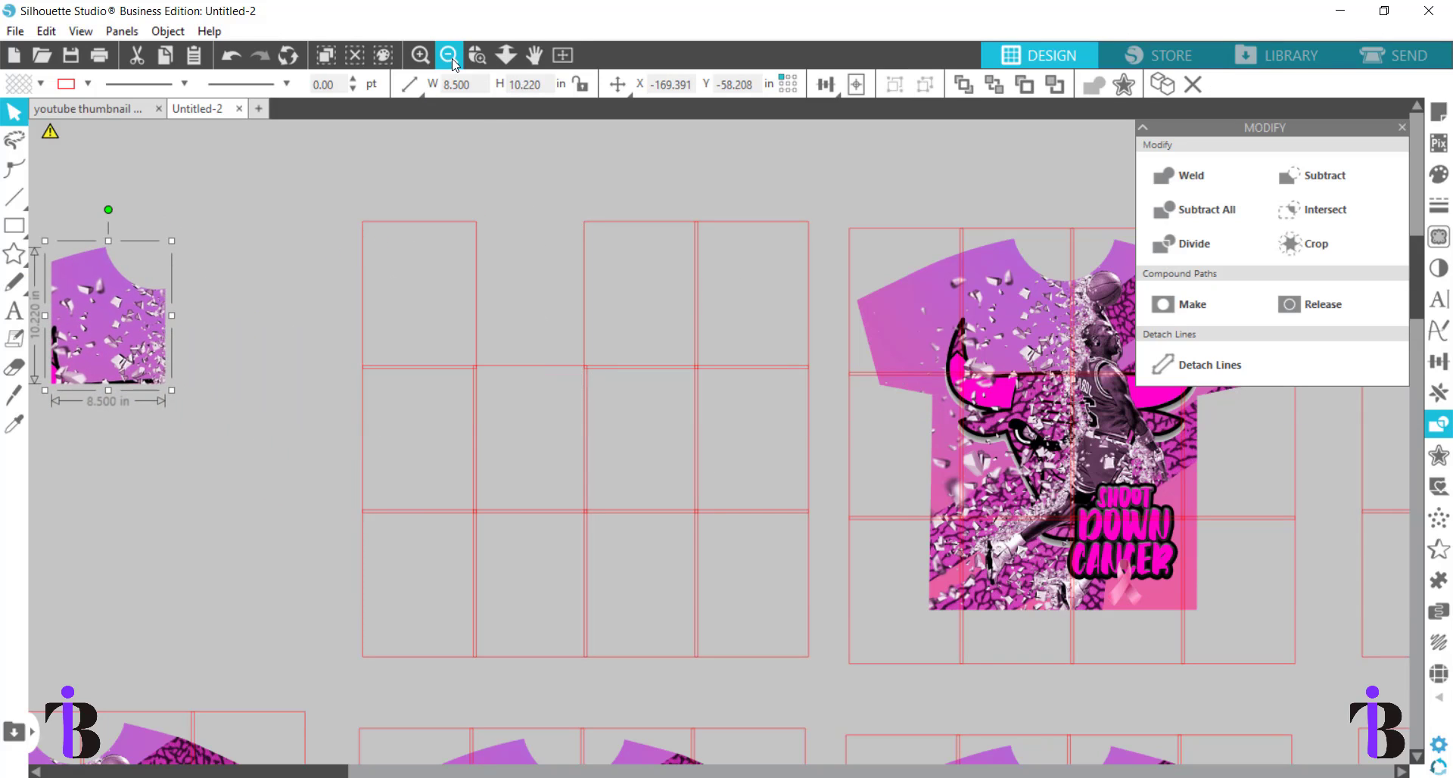
Delete the second grid's leftover page rectangles and place the cropped neckline piece beside the first sleeve piece
click(449, 55)
drag(449, 197, 780, 582)
key(Delete)
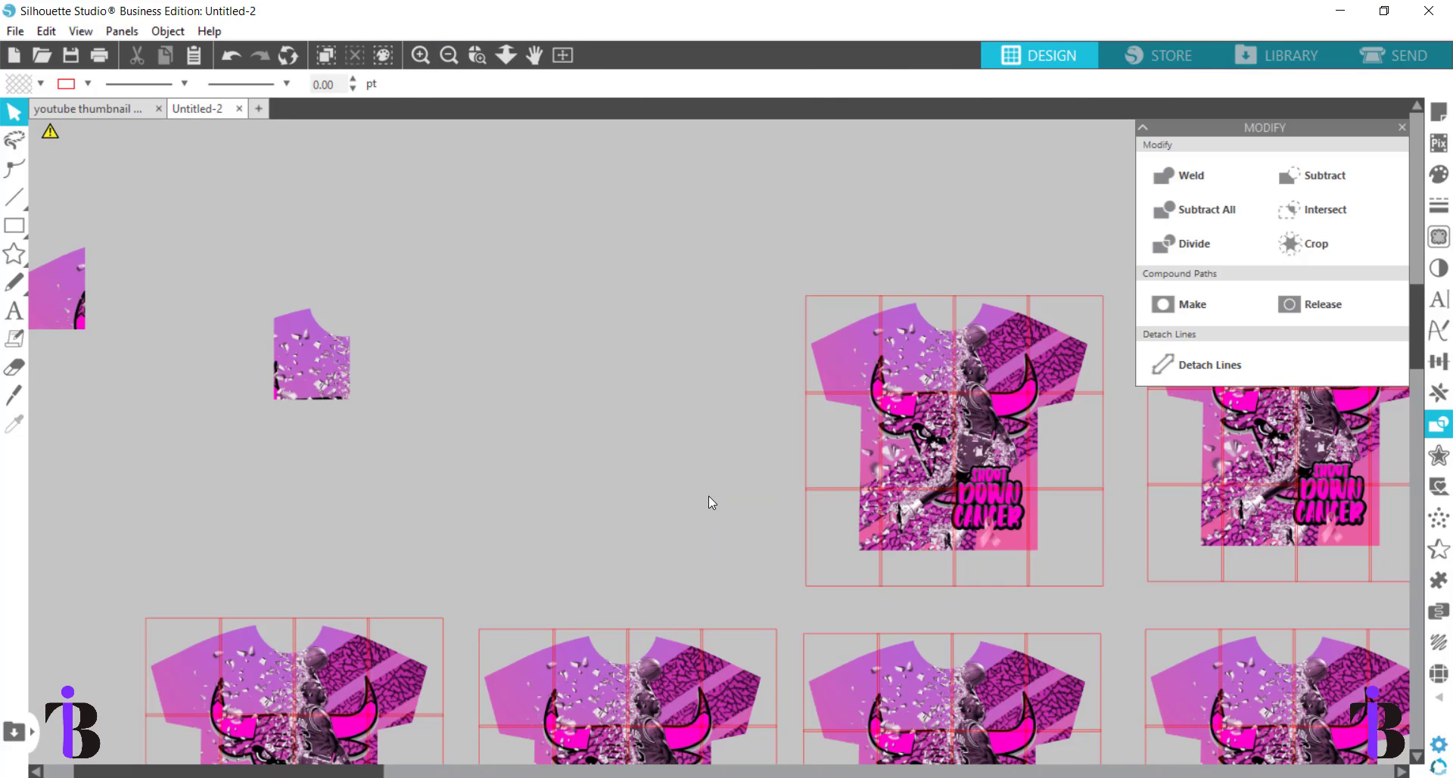
drag(359, 371, 176, 303)
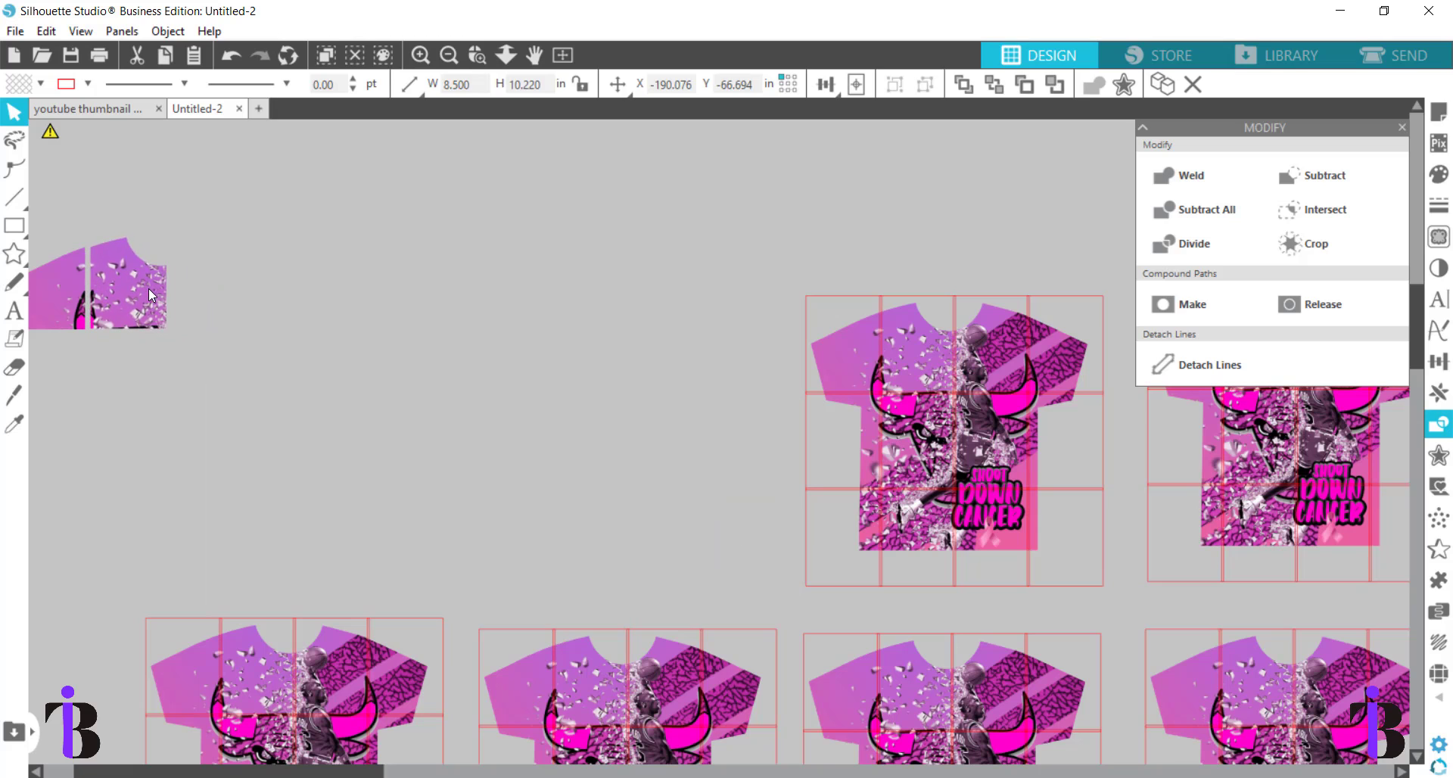
Crop the third shirt copy to the third rectangle in its grid's top row and the fourth copy to its upper-right rectangle
click(933, 280)
drag(788, 385, 439, 344)
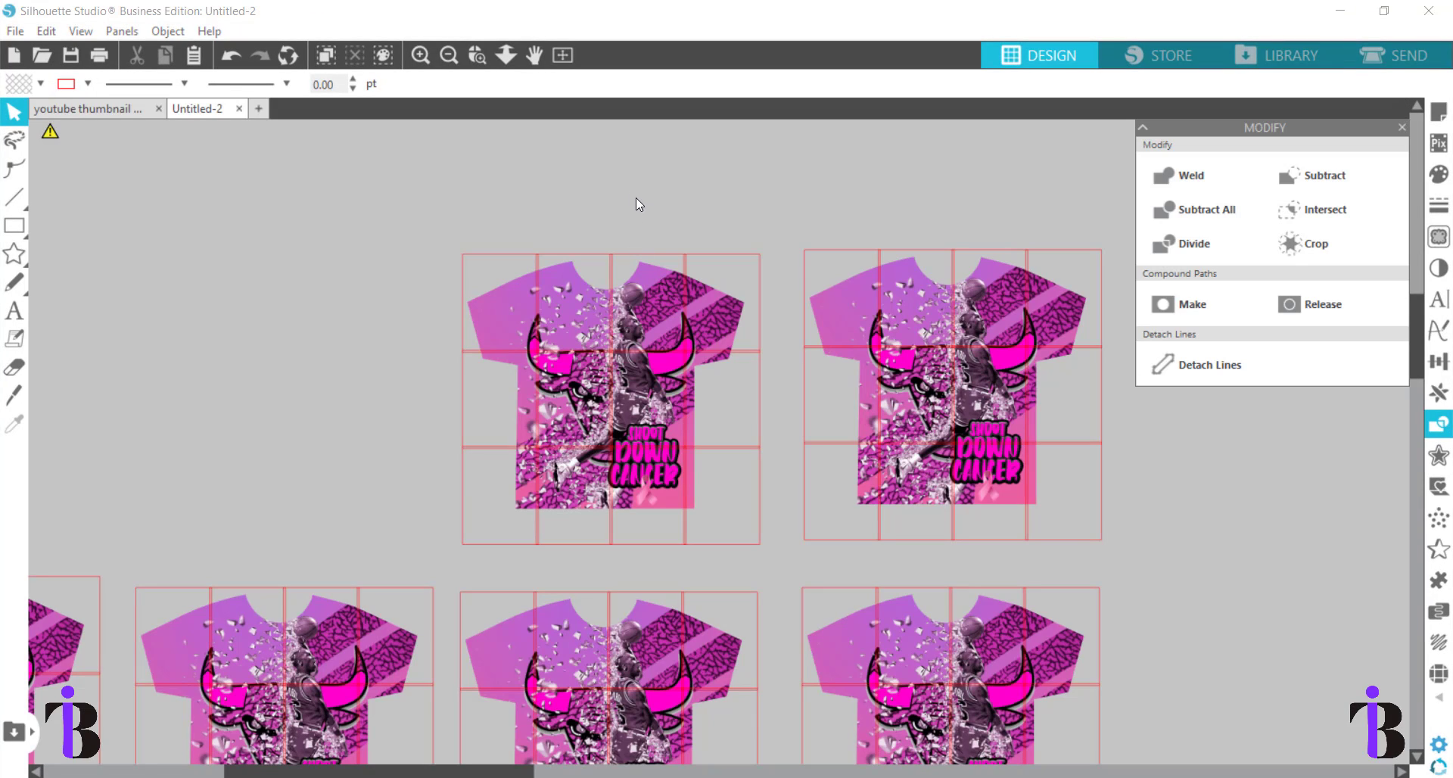
click(663, 284)
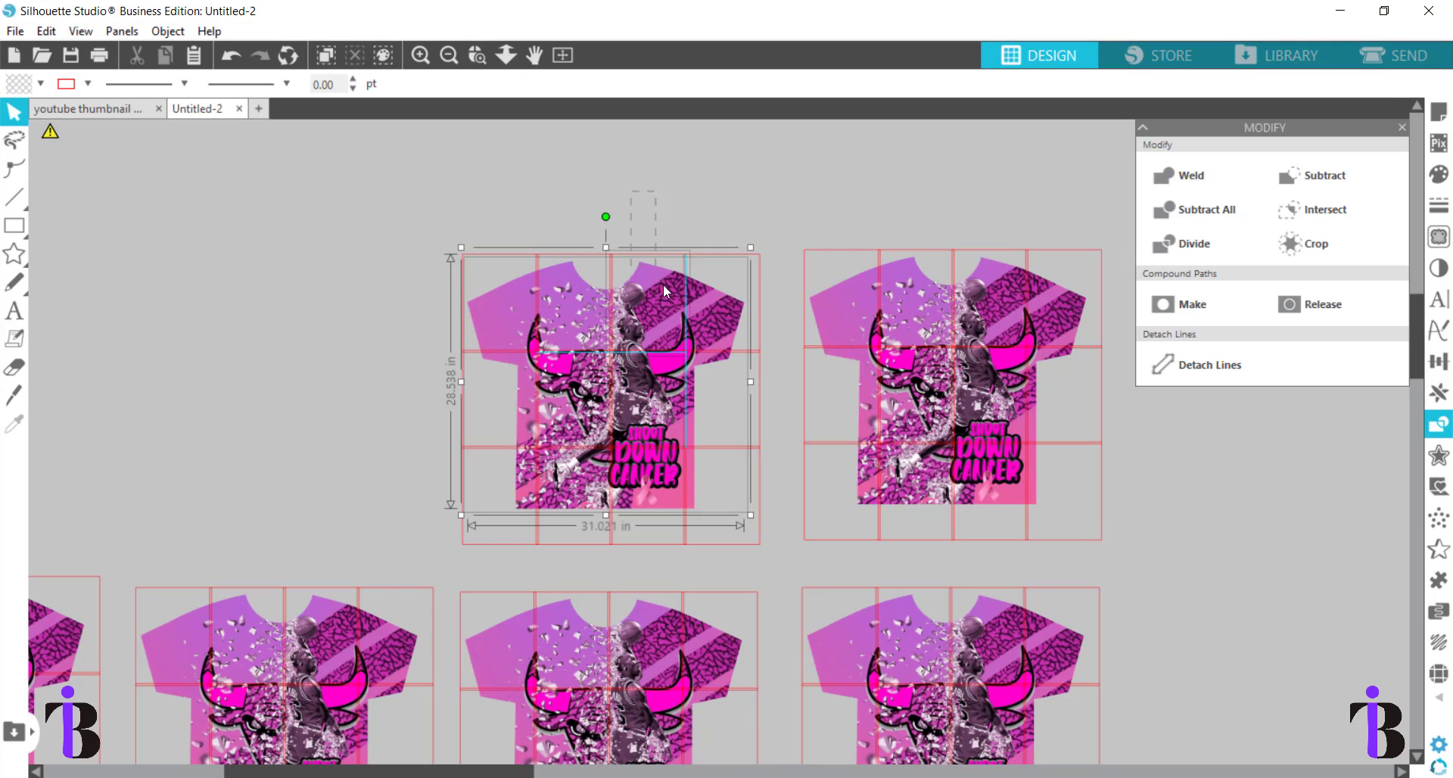
click(1317, 244)
click(1060, 246)
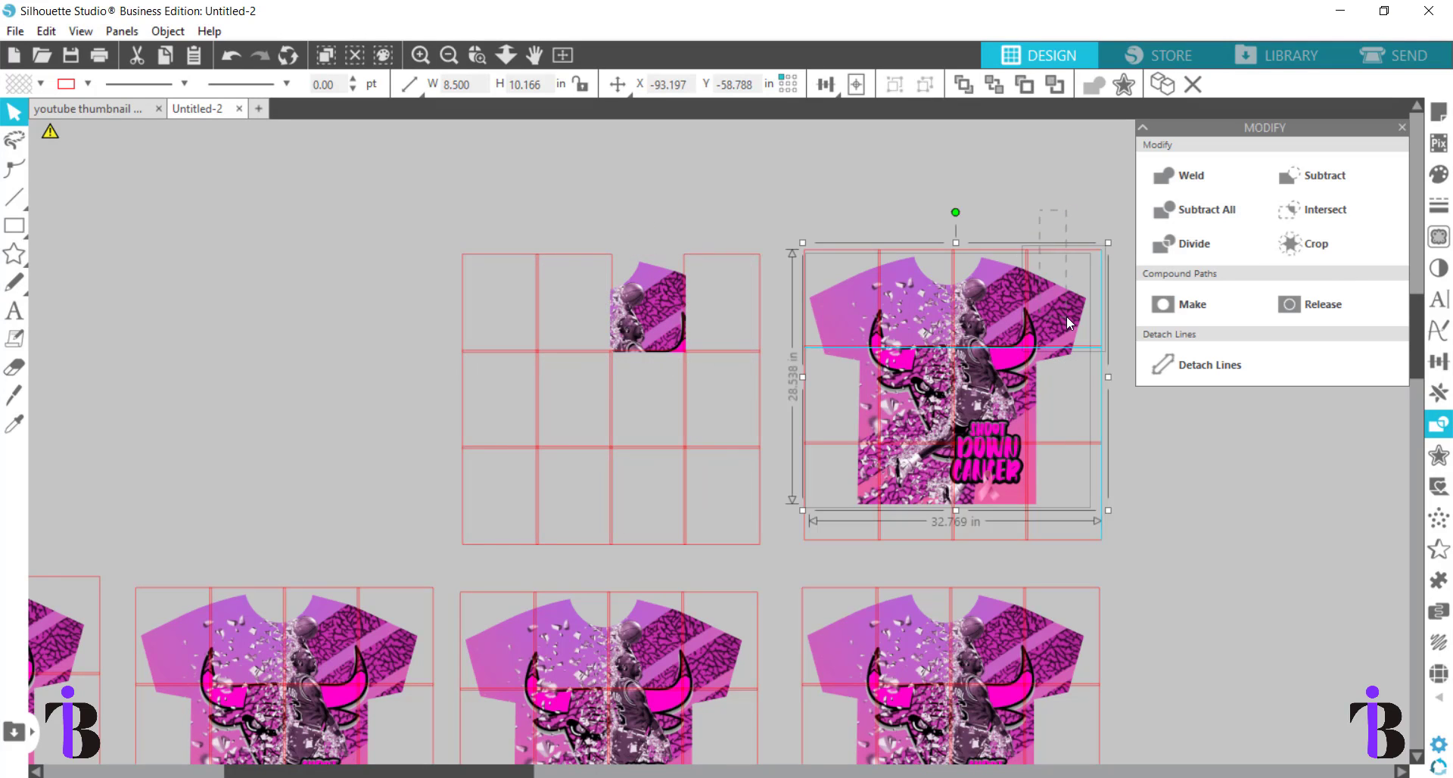
click(1317, 244)
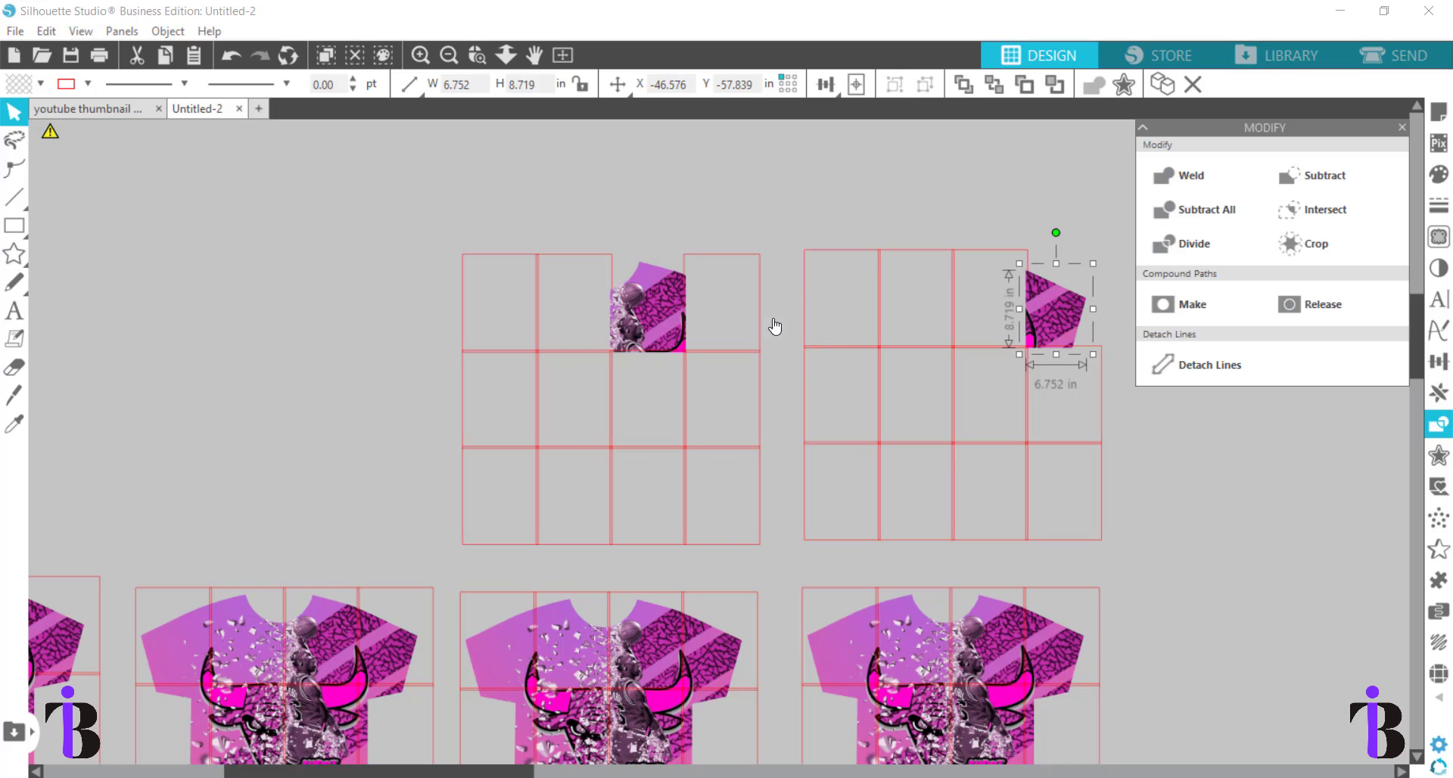
Move the two new pieces left, side by side, and delete the leftover page rectangles of the third and fourth grids
drag(666, 321, 106, 315)
drag(1037, 303, 619, 342)
click(238, 320)
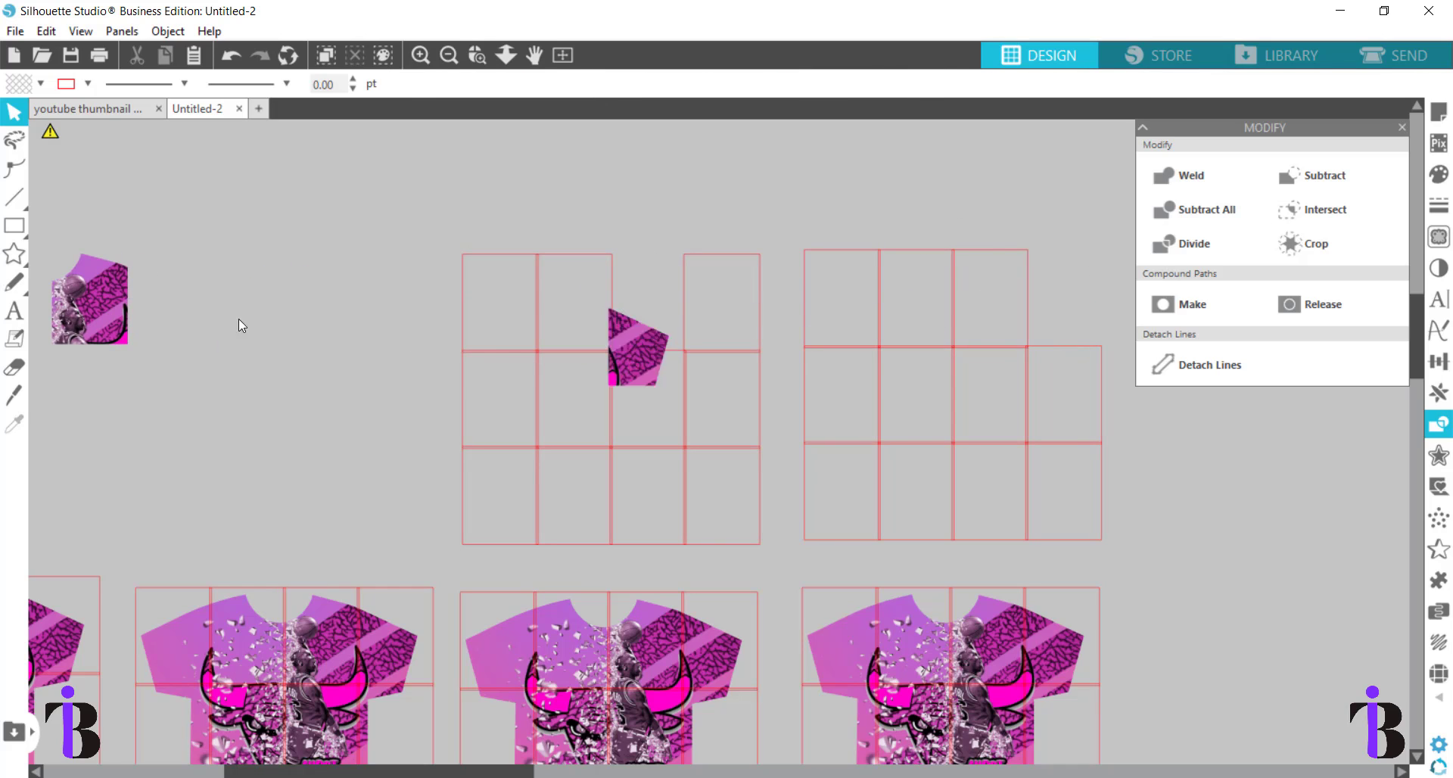
drag(238, 319, 181, 275)
drag(397, 190, 1075, 483)
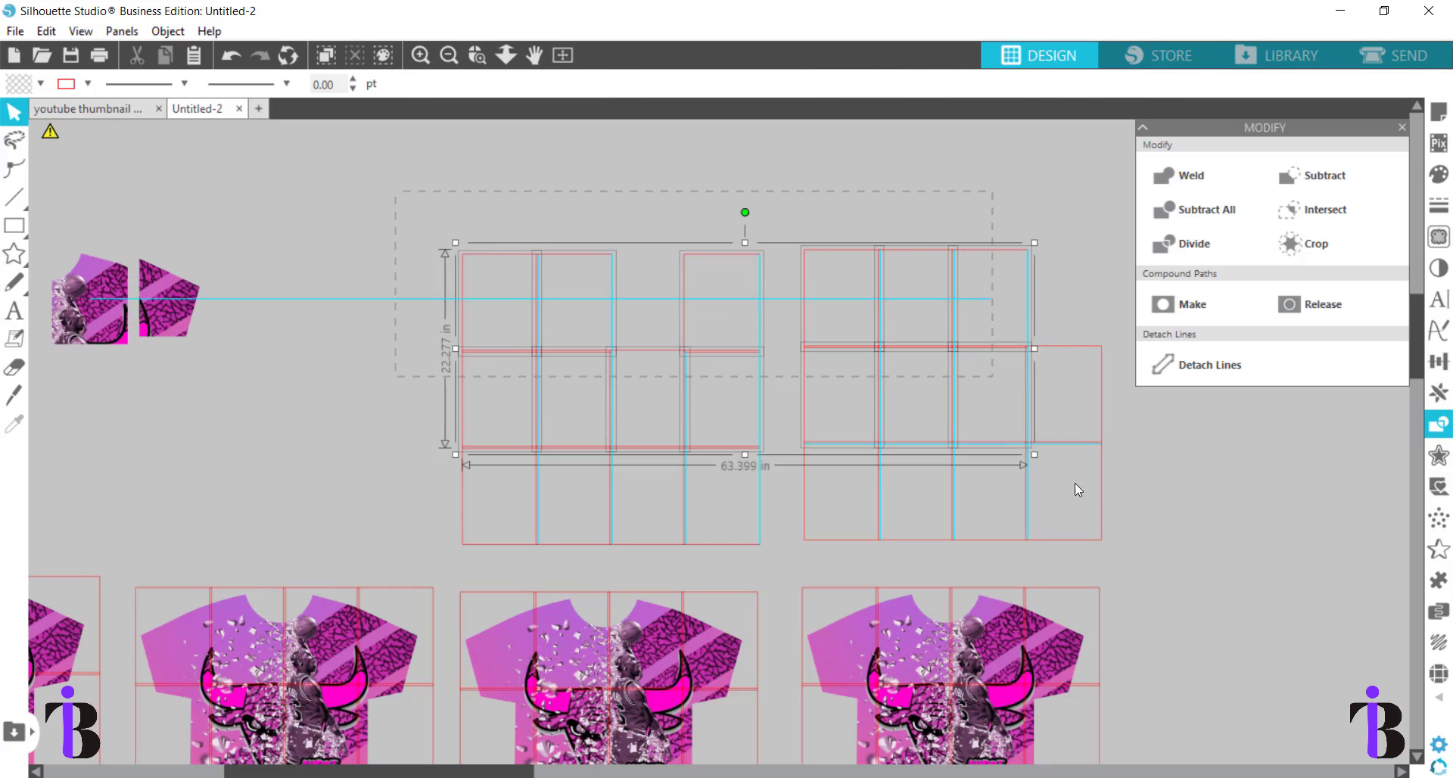
key(Delete)
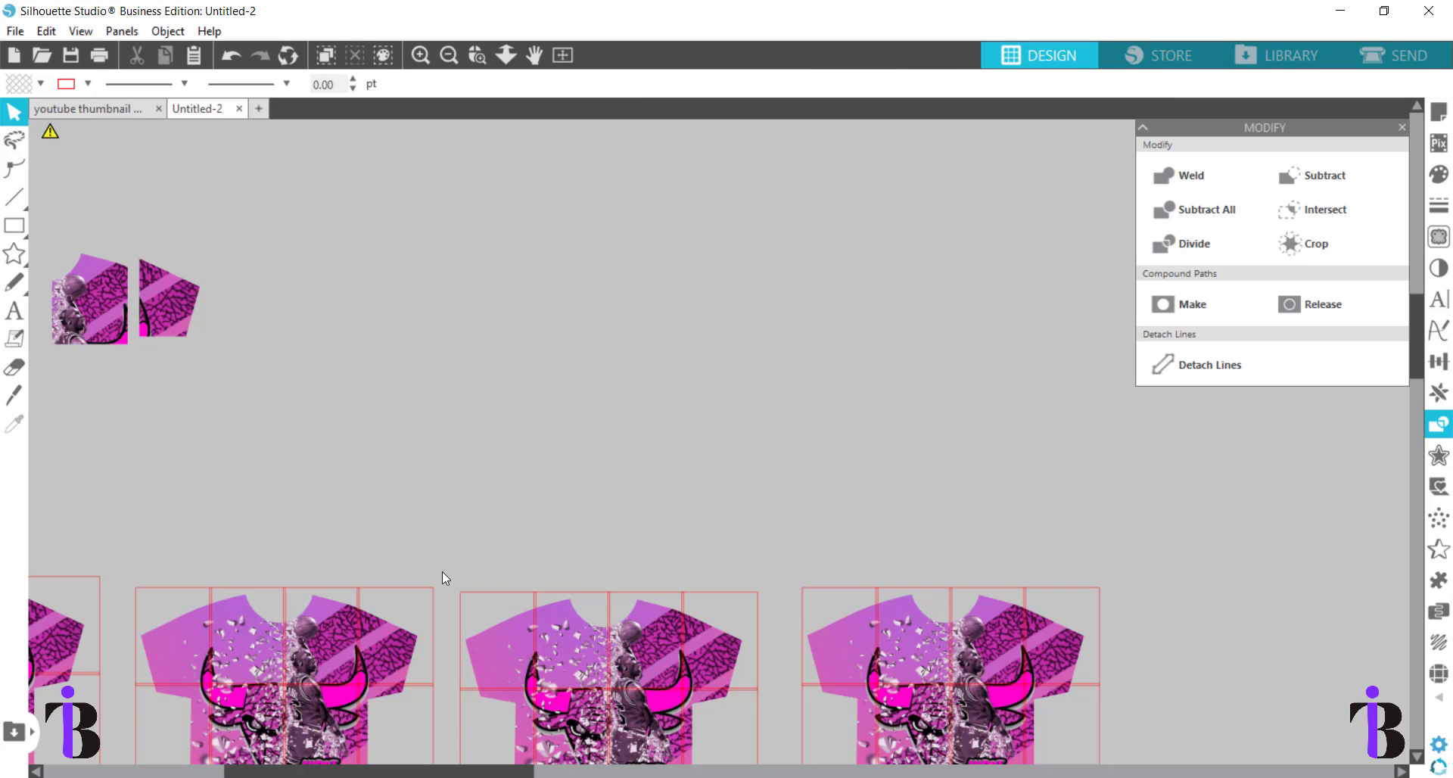
Line up the third and fourth pieces beside the first two to form the shirt's top row of pieces
click(449, 54)
click(450, 56)
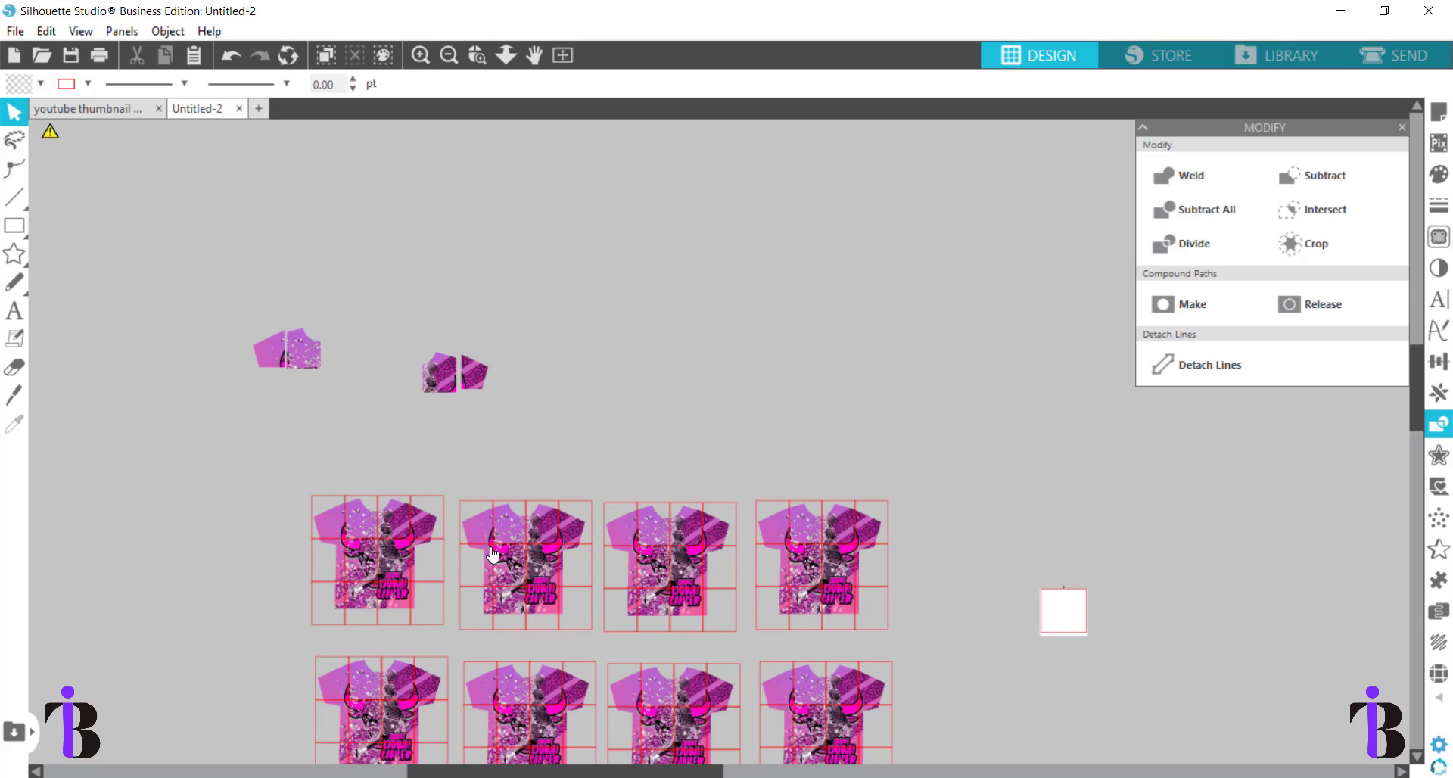
drag(434, 378, 341, 361)
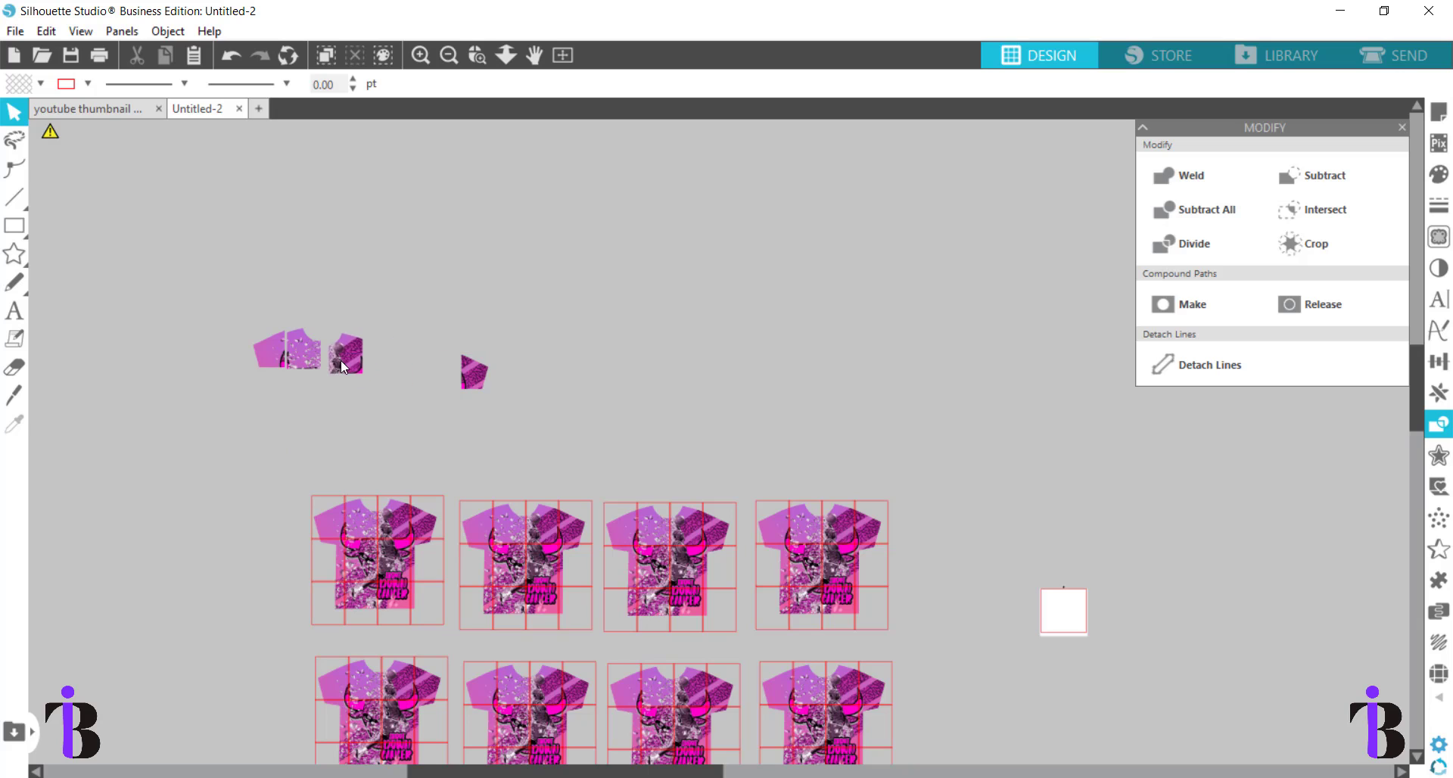
drag(475, 388, 394, 365)
Crop the second row's first shirt copy to the leftmost rectangle in its grid's middle row and move the piece below the first sleeve piece
scroll(333, 503, down, 3)
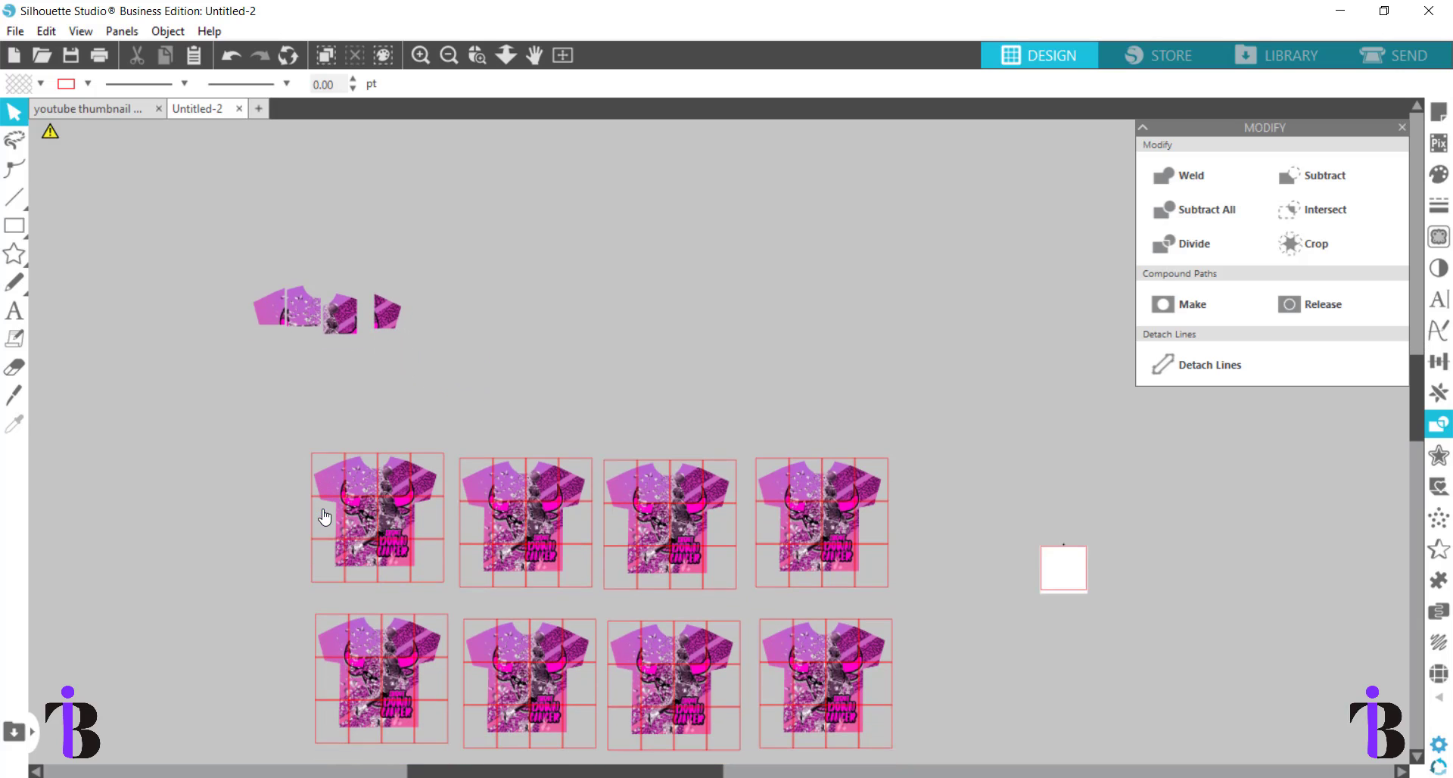
scroll(316, 508, down, 1)
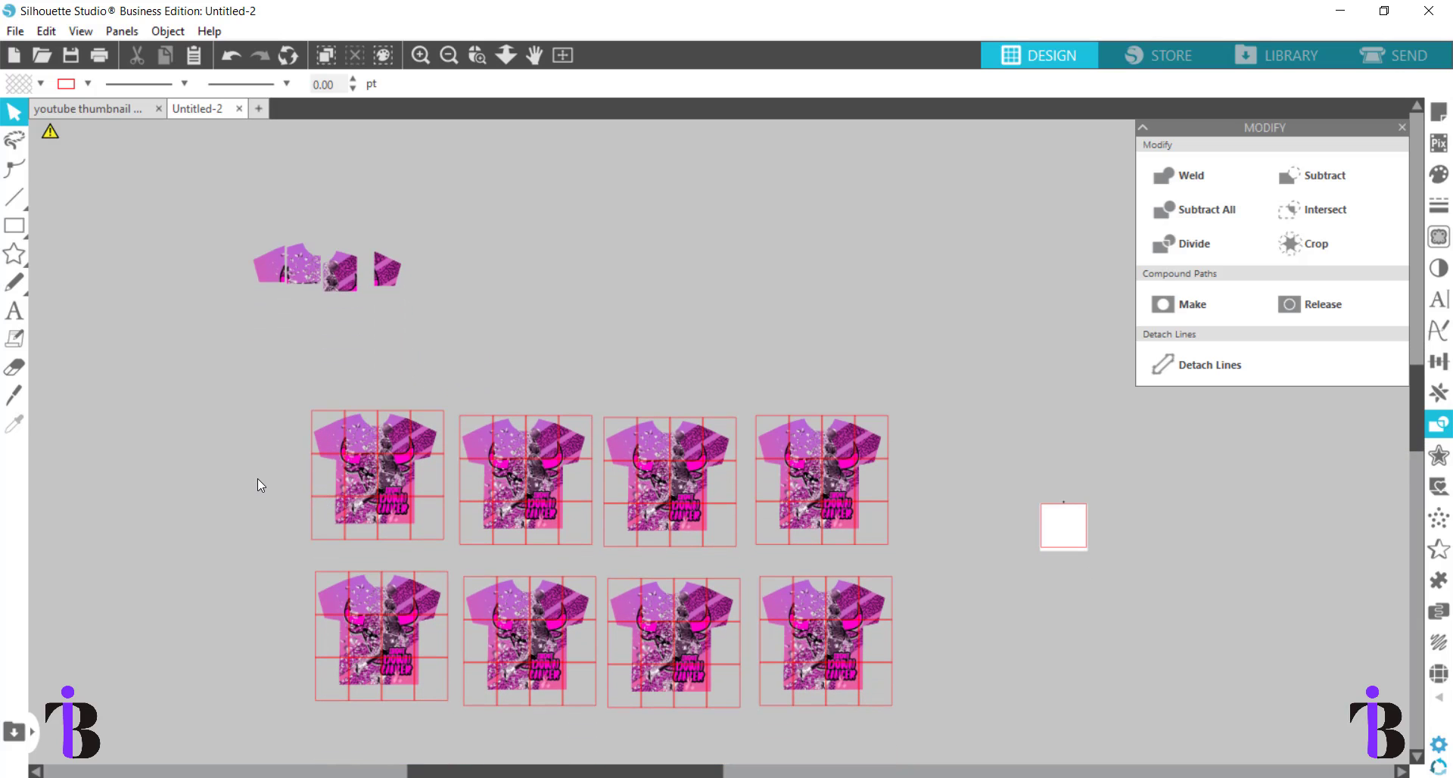
click(323, 483)
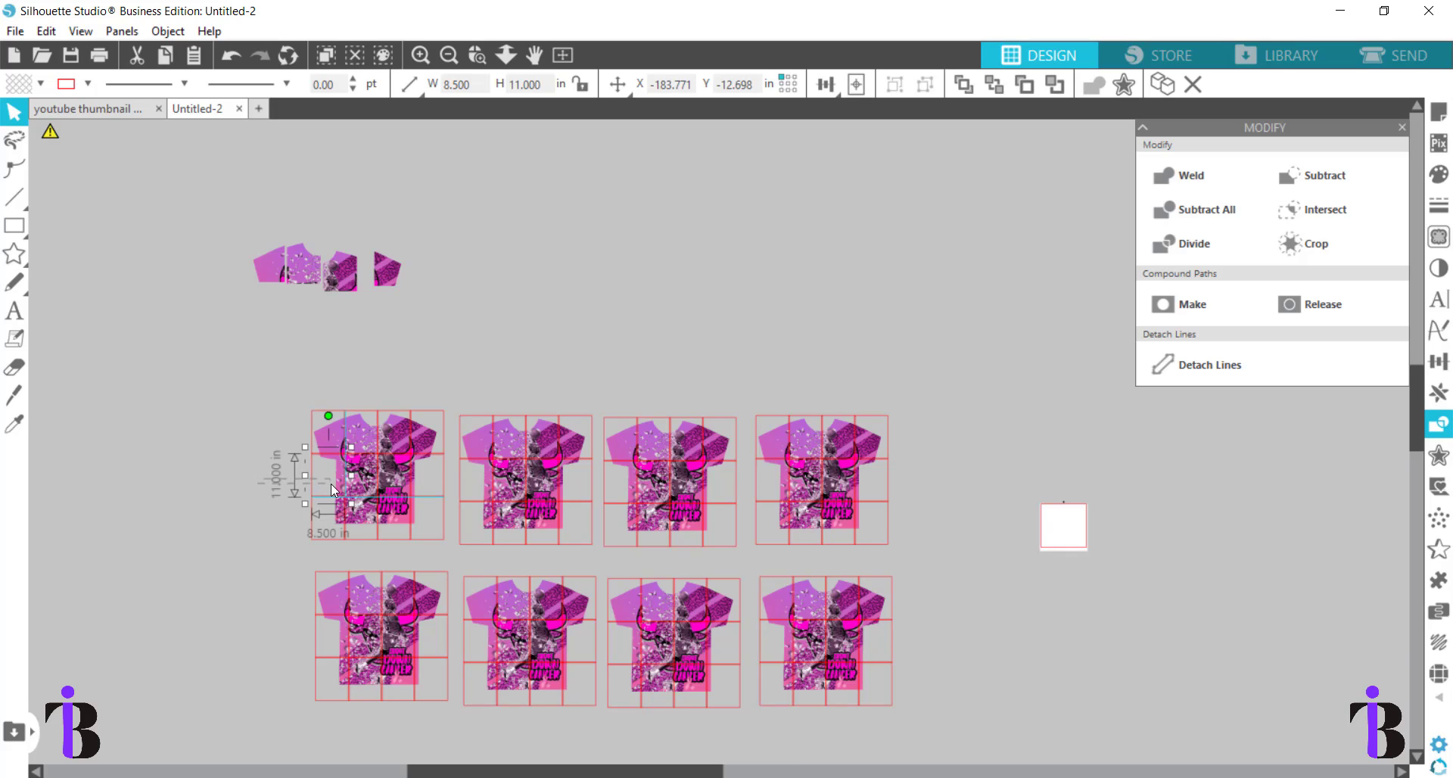
click(339, 484)
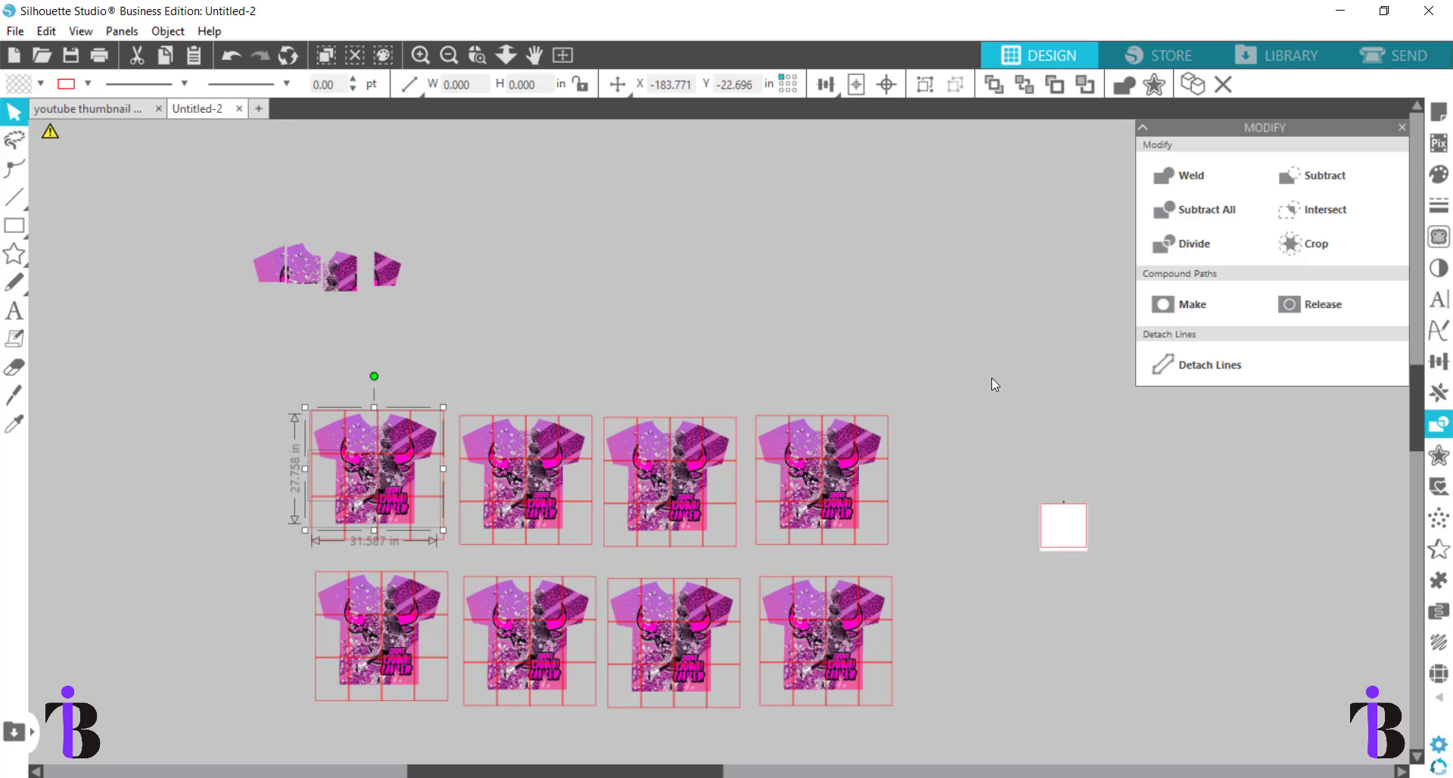
click(1291, 243)
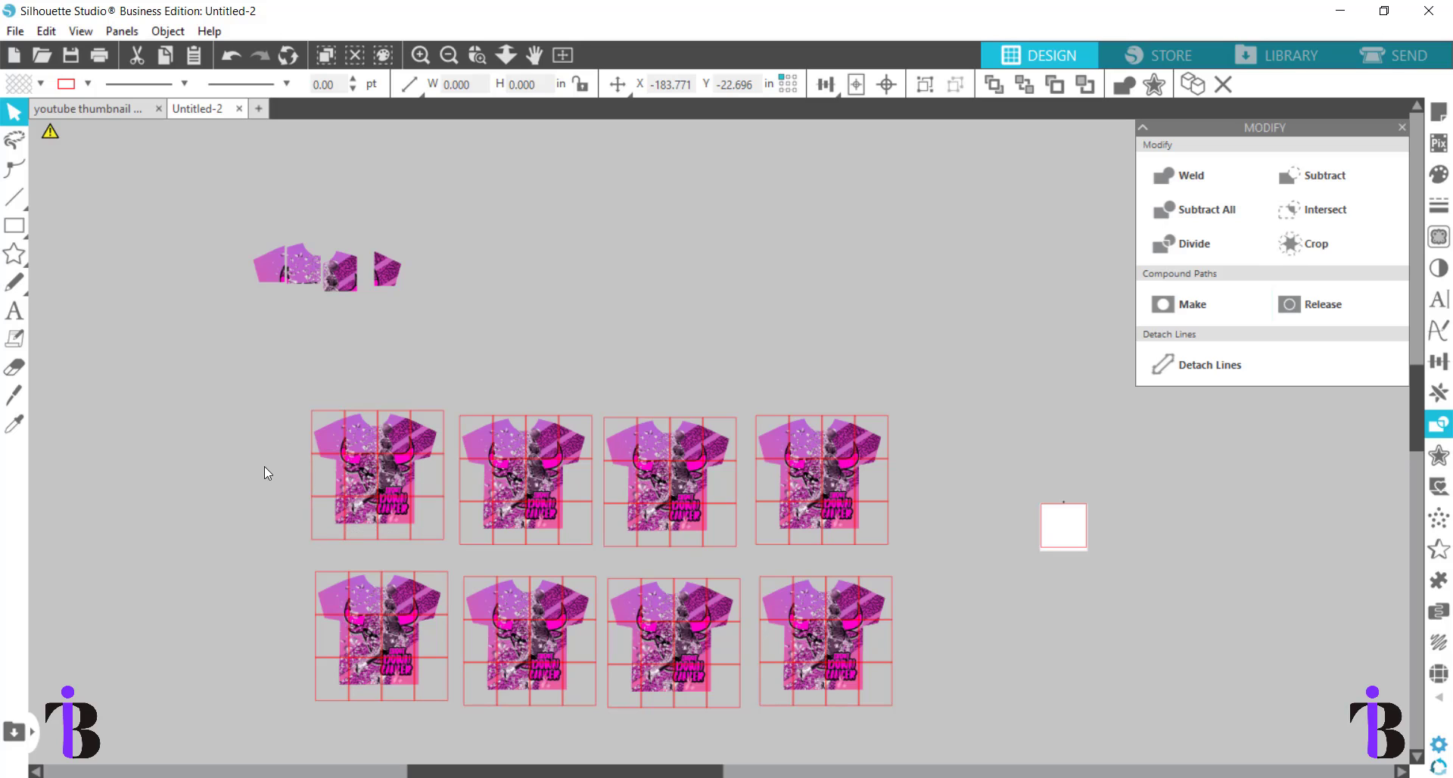
drag(265, 466, 285, 327)
click(1297, 242)
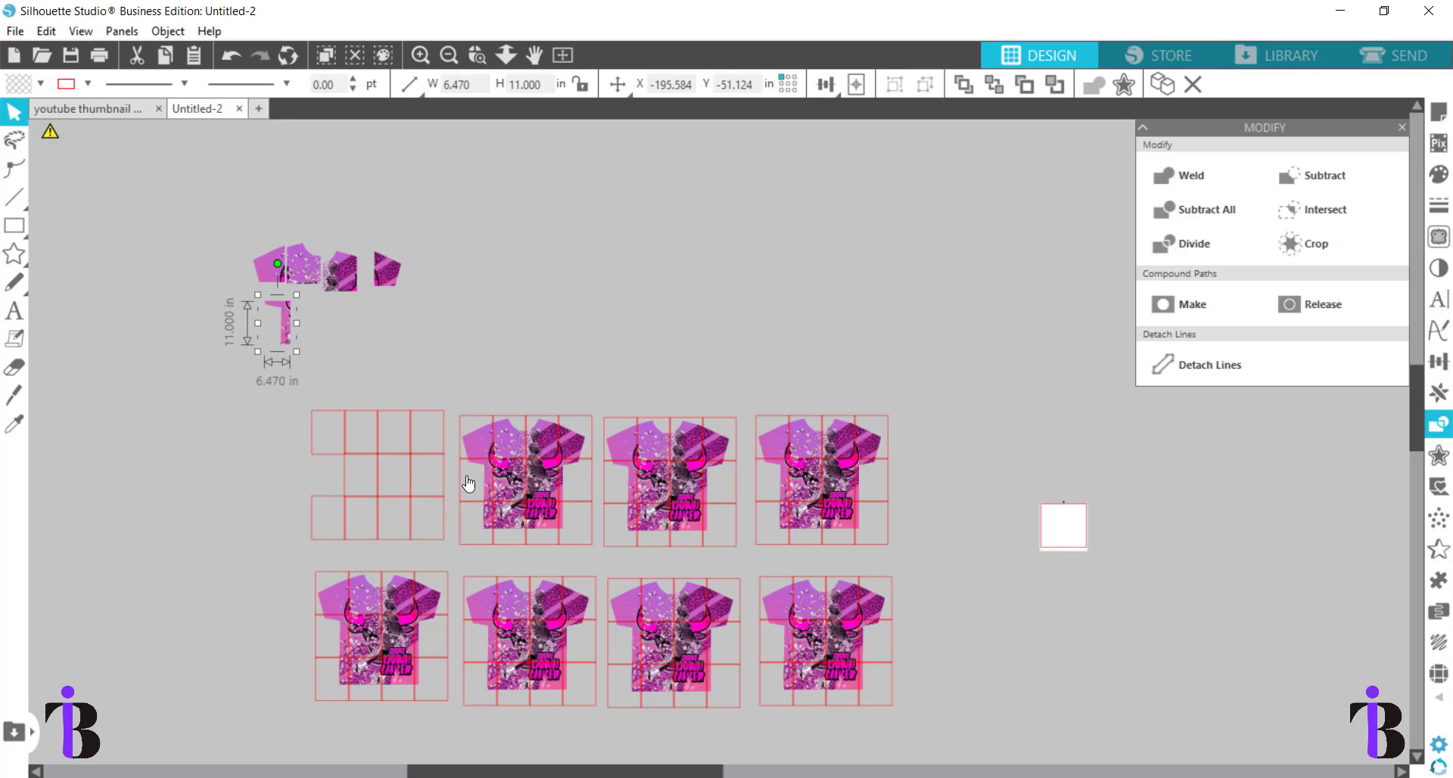
Delete the leftover page rectangles of the grid at the start of the second row of shirts
mouse_move(298, 392)
mouse_down()
mouse_move(460, 498)
mouse_move(454, 552)
mouse_up()
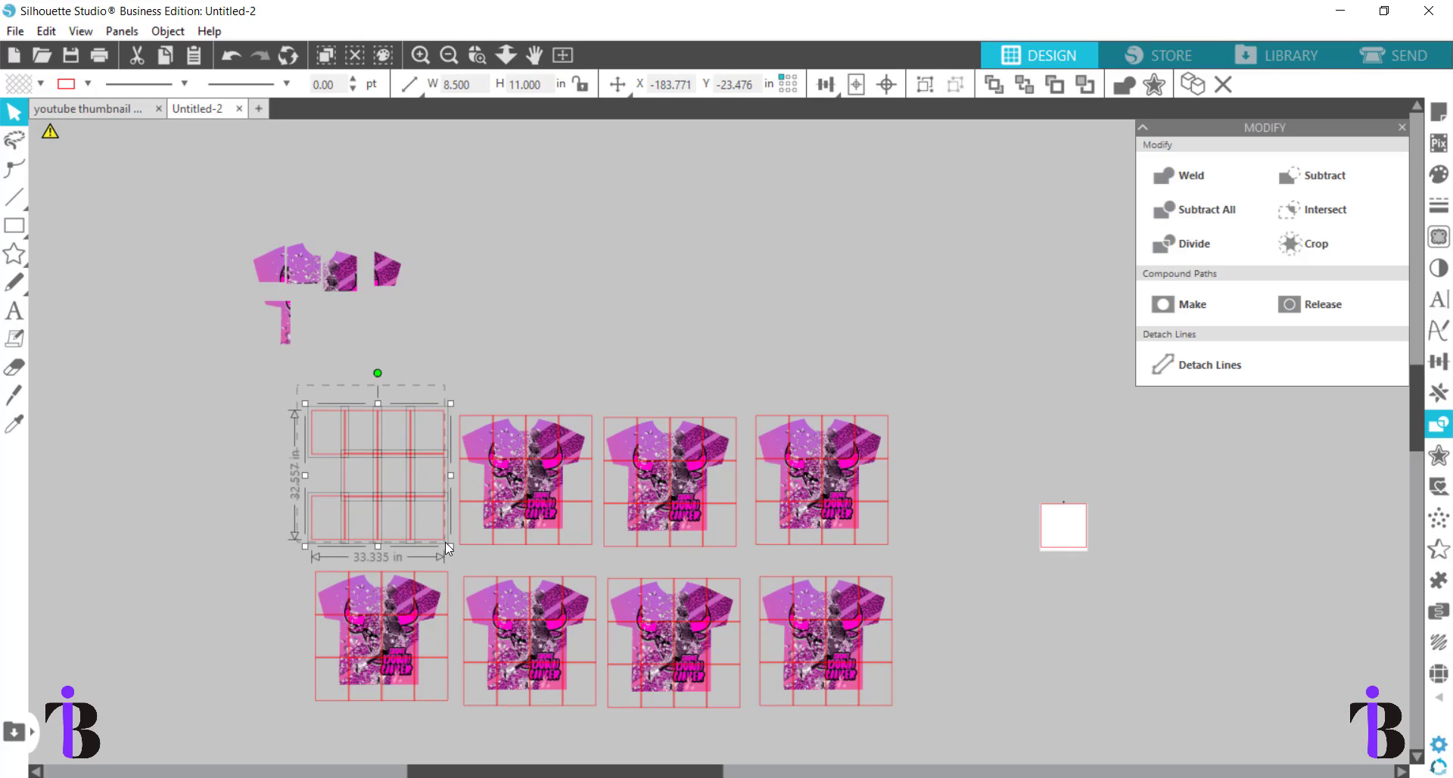
key(Delete)
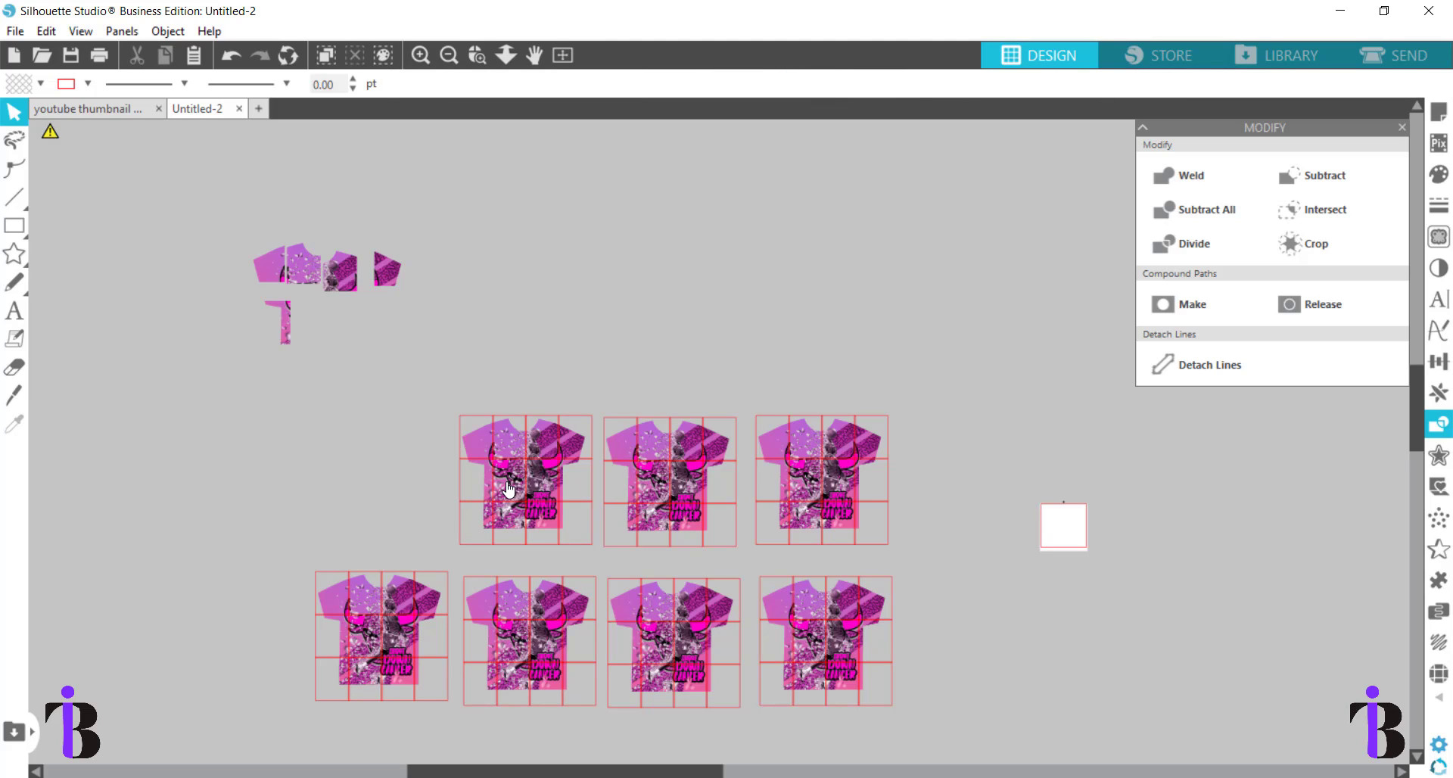
scroll(438, 542, up, 1)
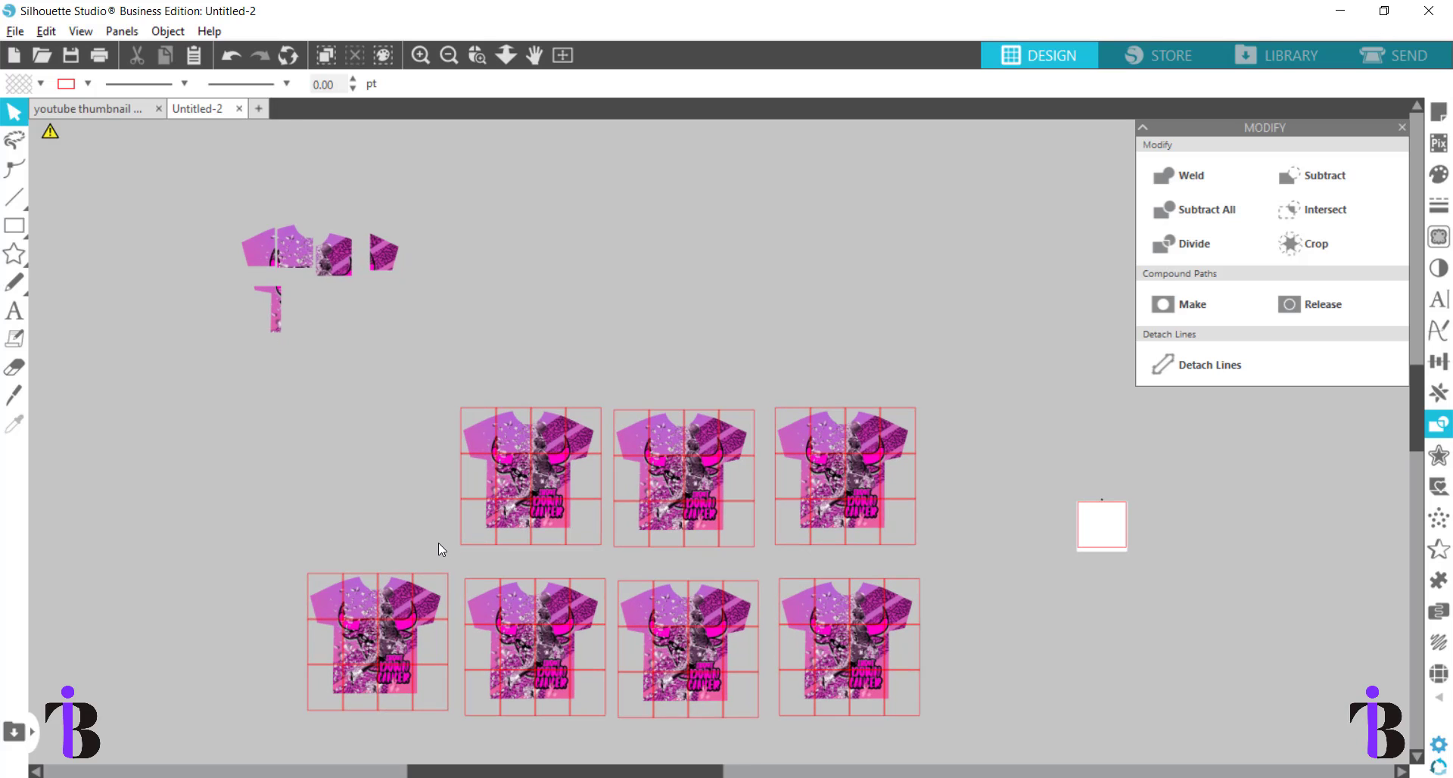
scroll(422, 547, up, 2)
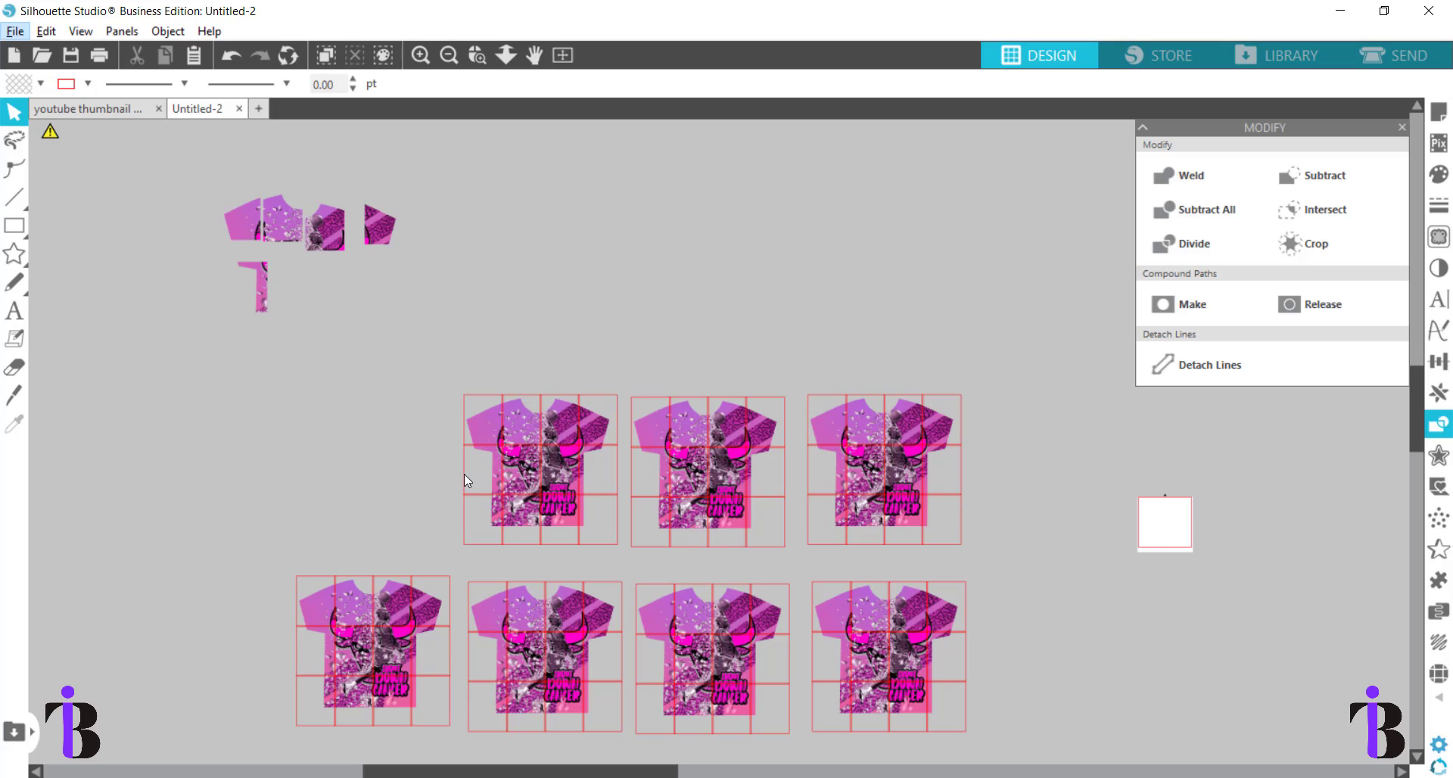
Delete the leftmost middle-row page rectangle over the upper row's first remaining shirt copy and crop the shirt to the rectangle beside it
drag(463, 472, 328, 471)
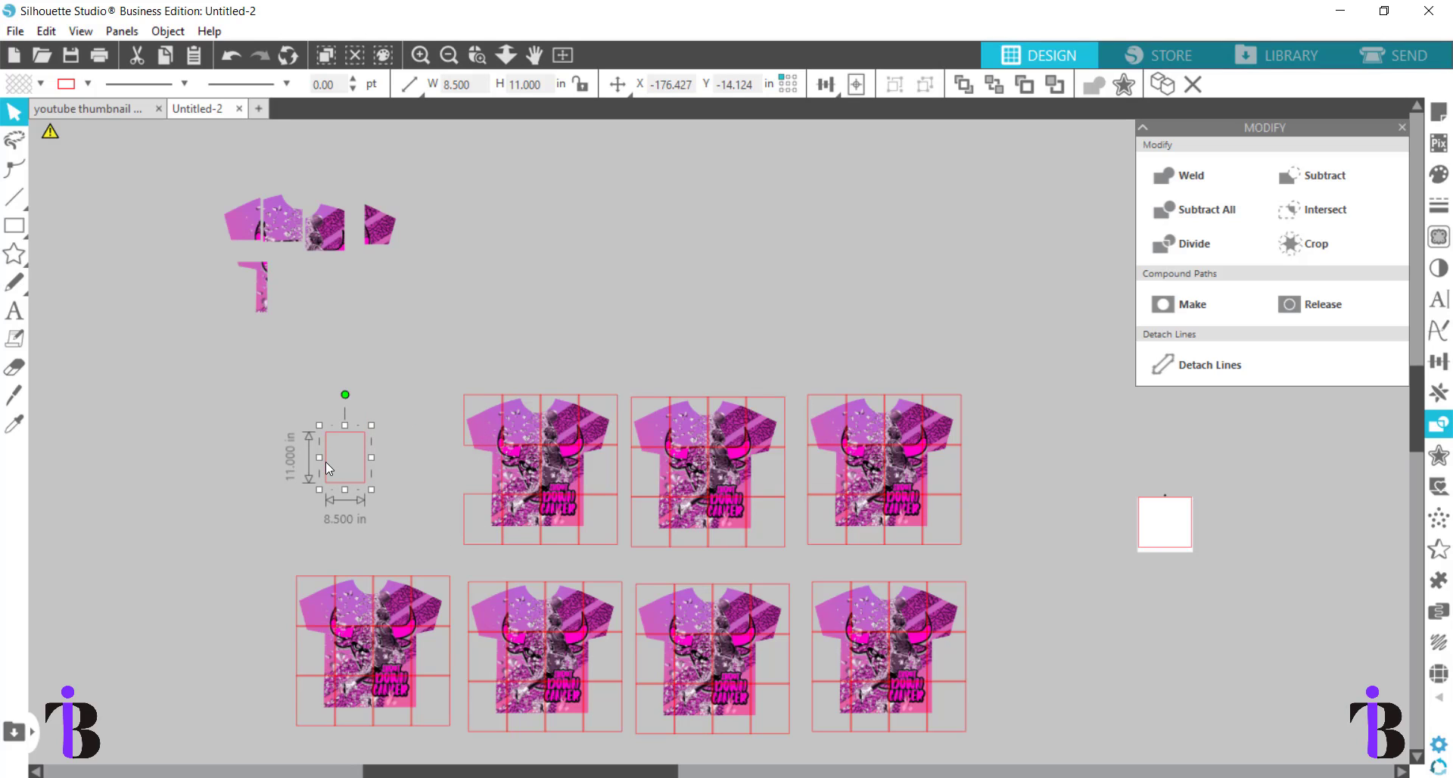
key(Delete)
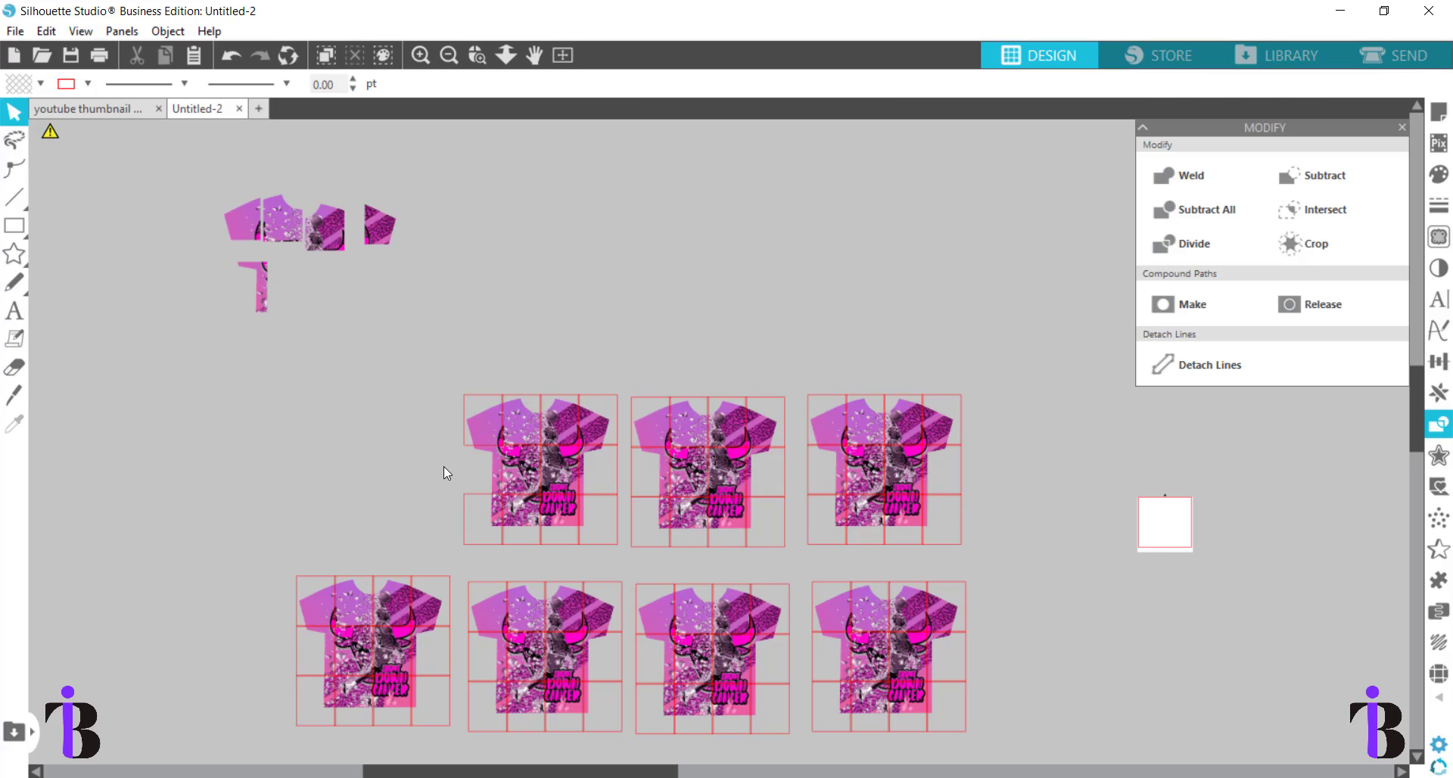
click(501, 476)
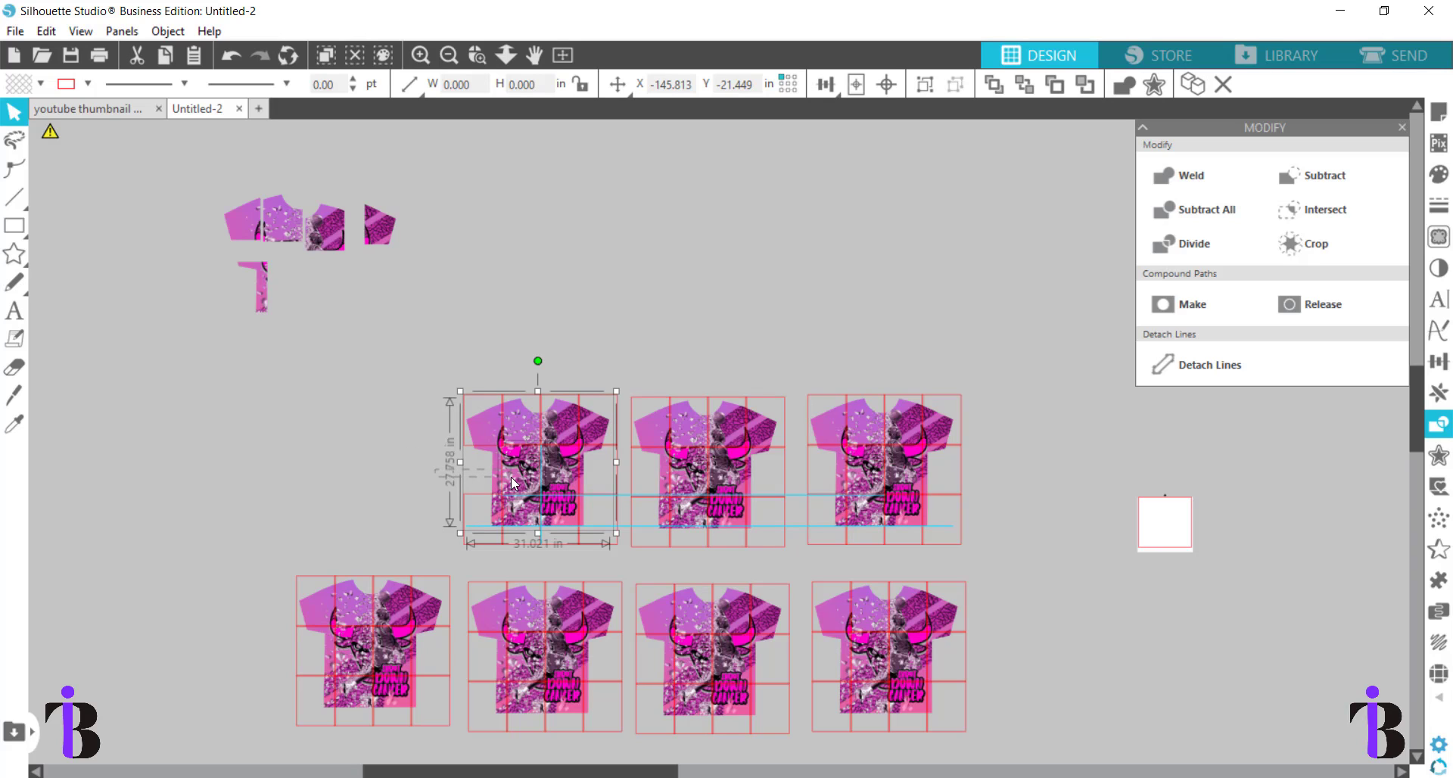
drag(511, 479, 511, 479)
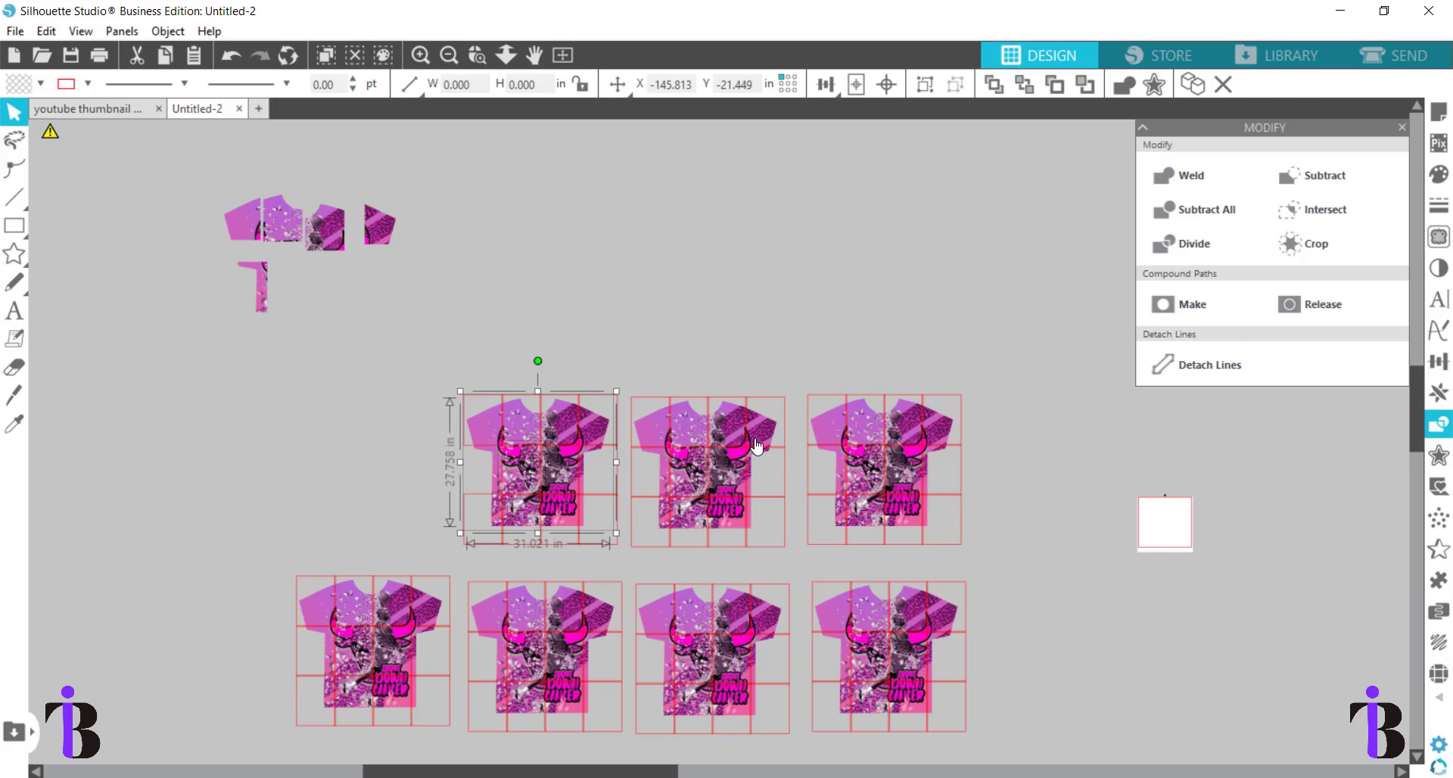
click(1310, 243)
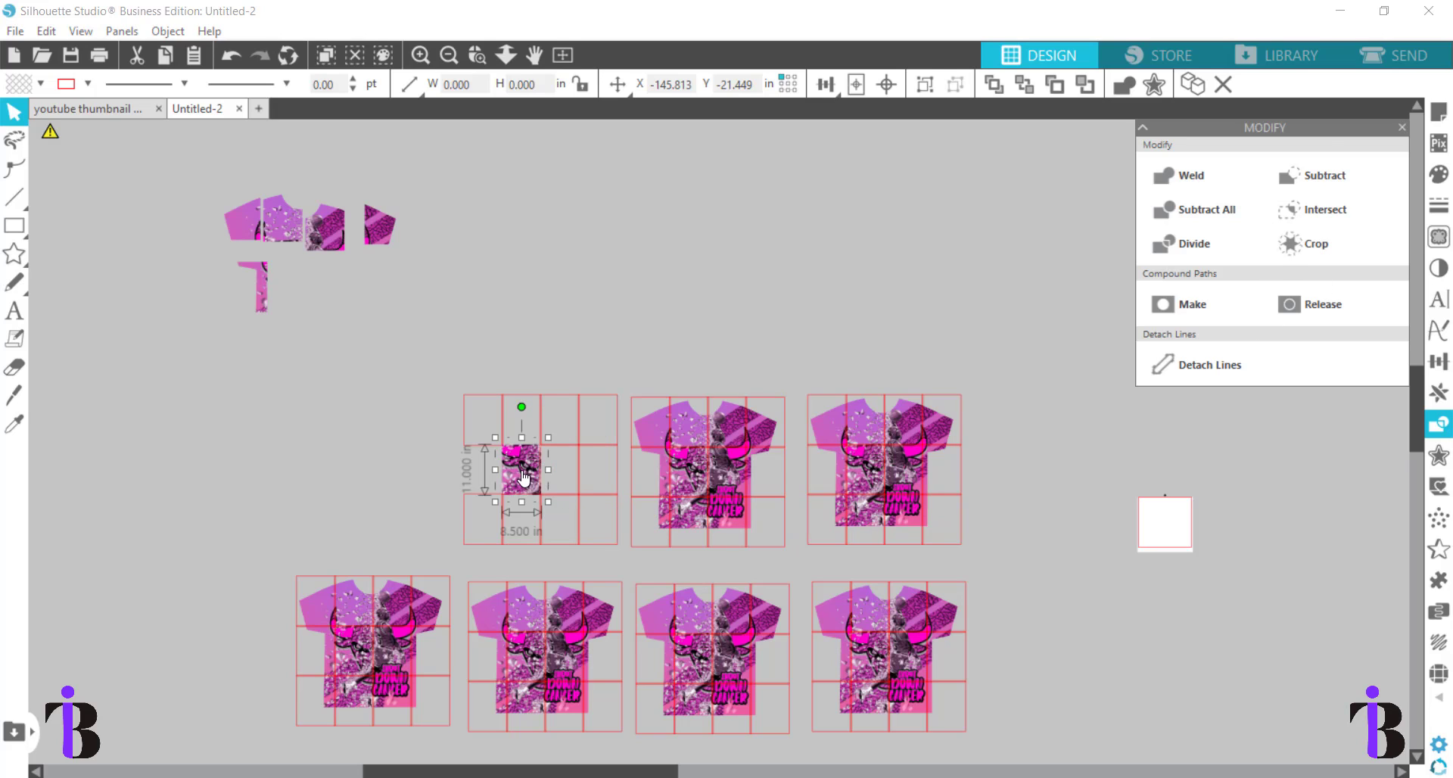
Move the cropped middle-row piece beside the narrow piece below the first sleeve and delete the leftover page rectangles of its grid
drag(523, 476, 303, 294)
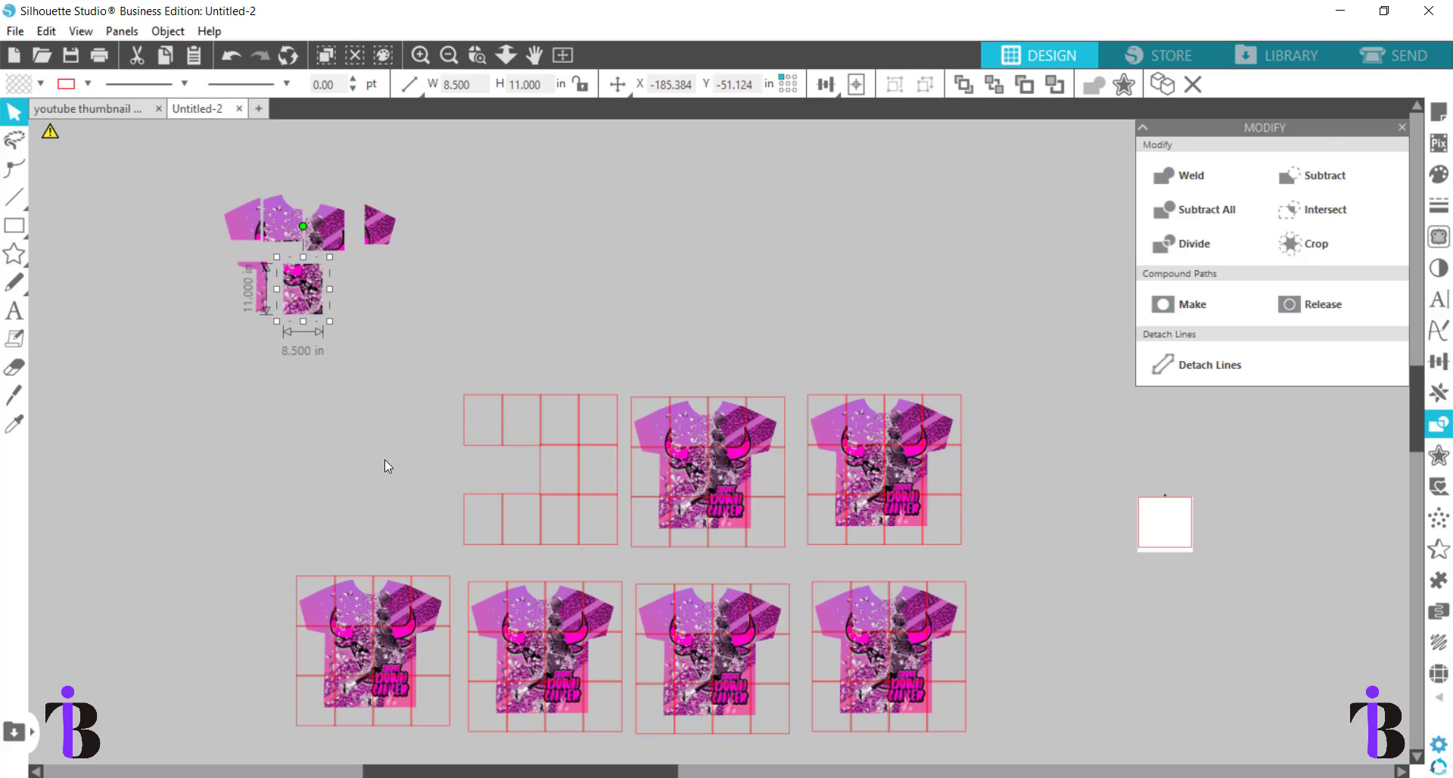
drag(432, 349, 620, 546)
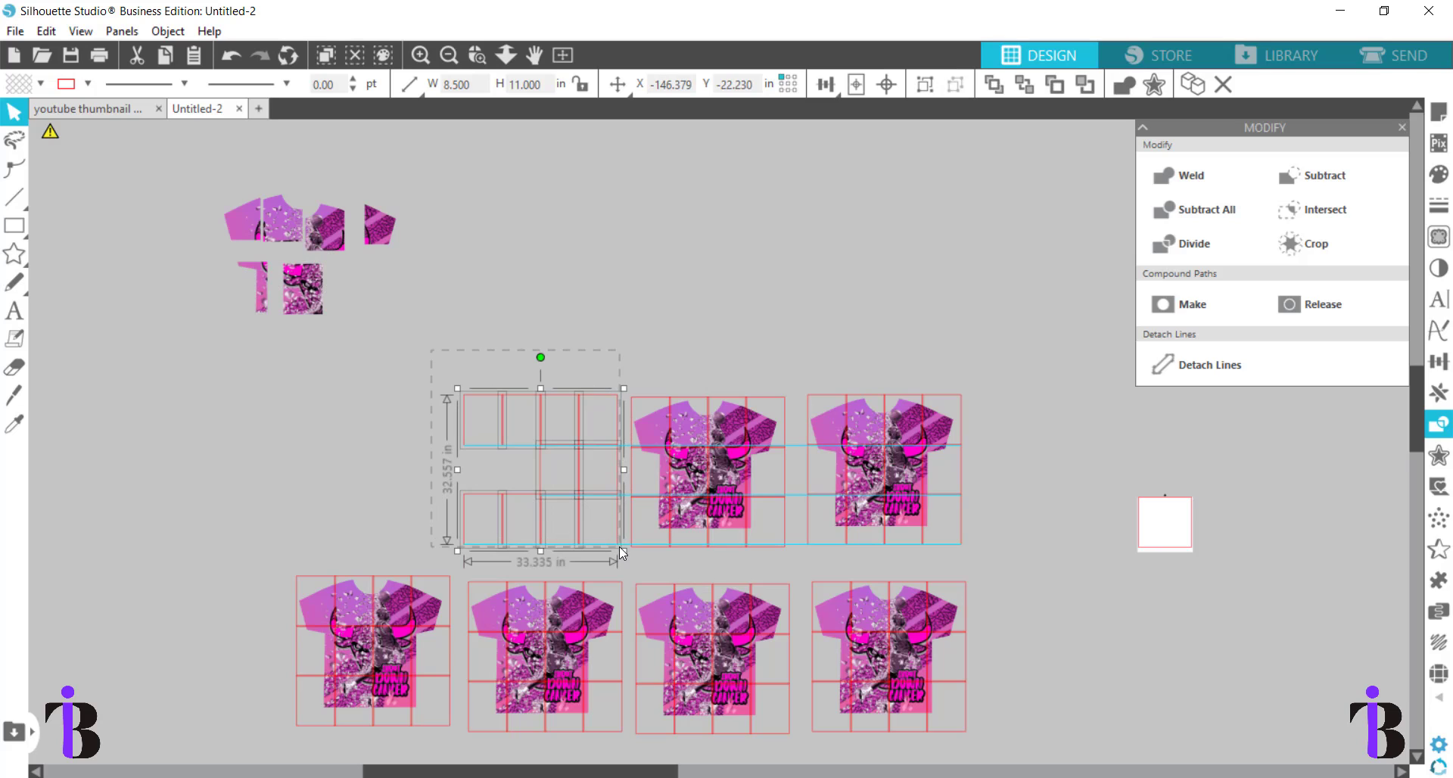
key(Delete)
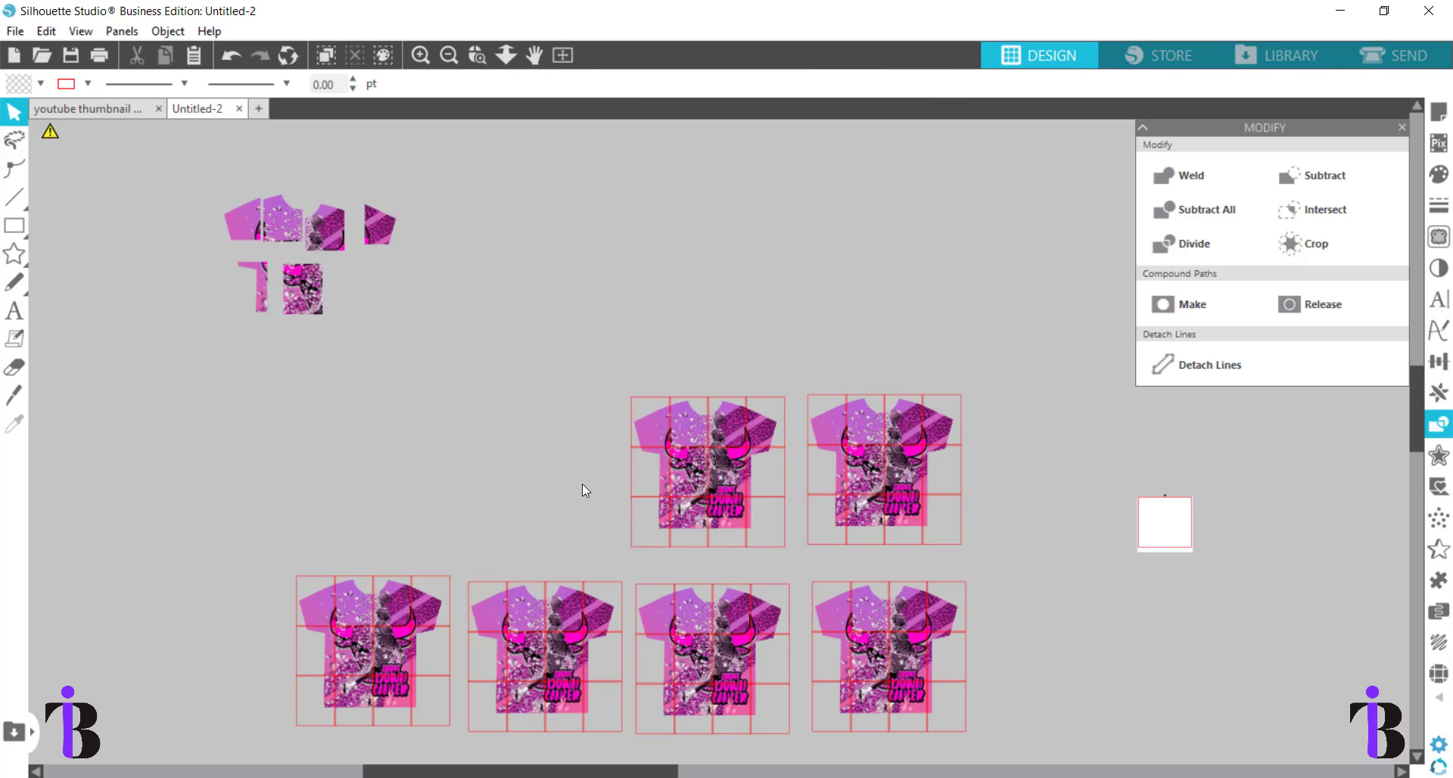
Remove the first two middle-row rectangles from the next shirt copy's grid and crop the shirt to the third middle-row rectangle
click(630, 477)
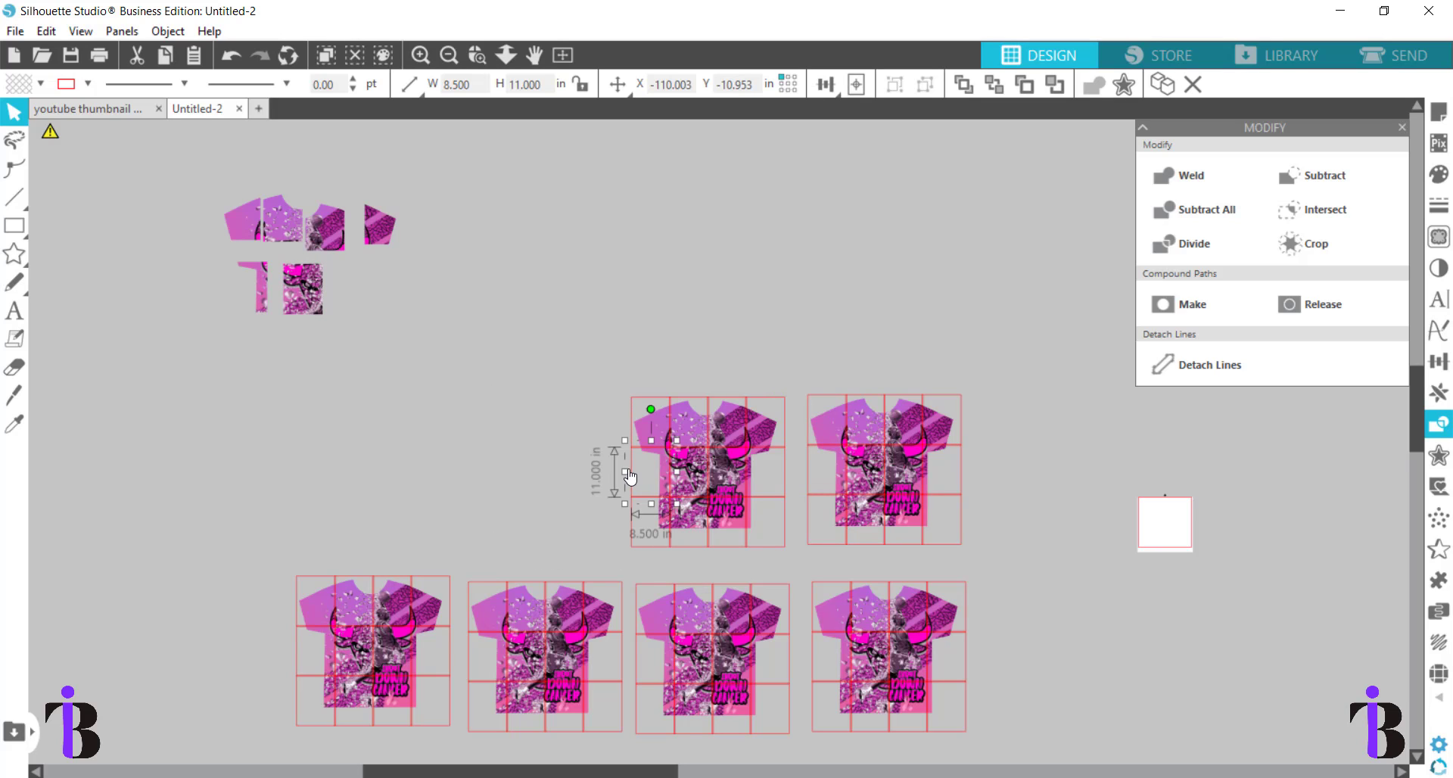
key(Delete)
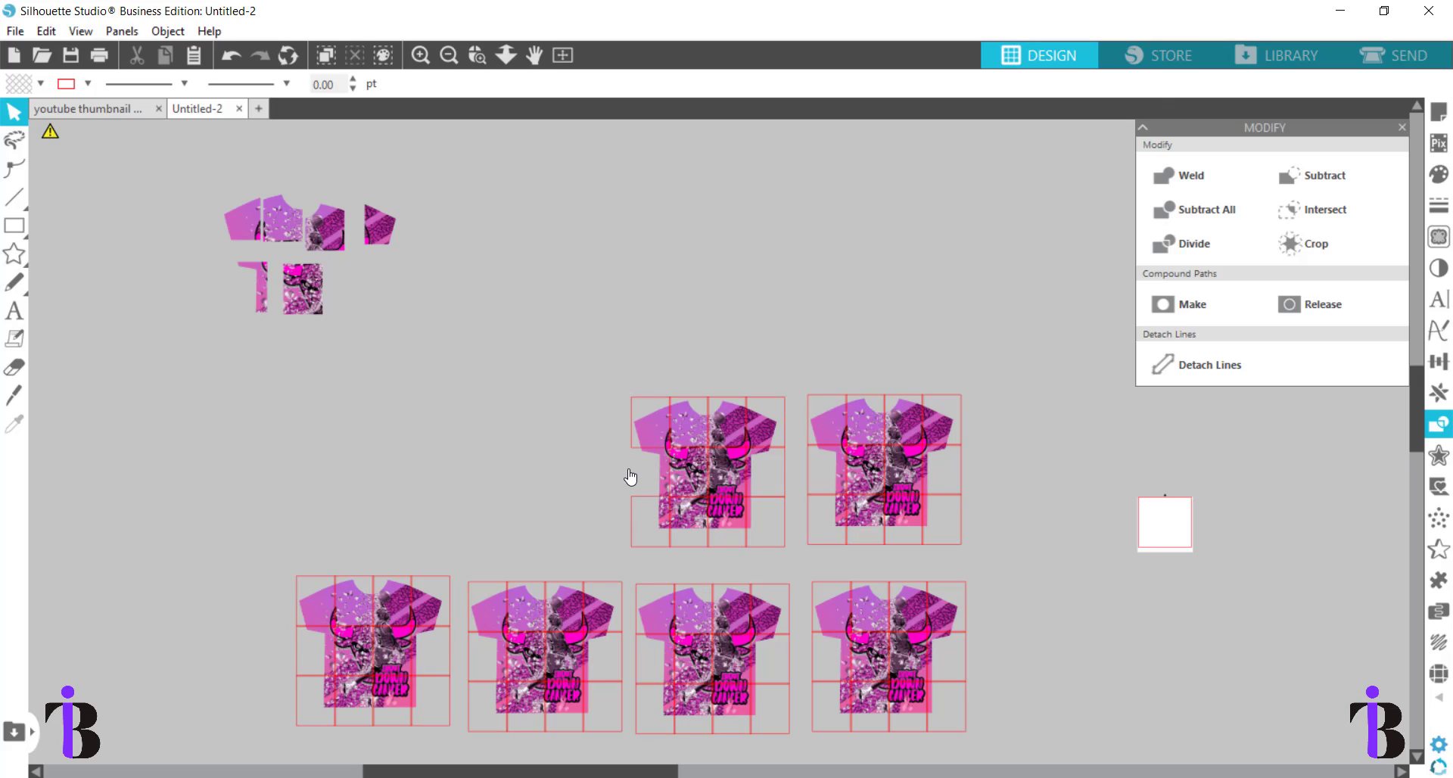
click(671, 474)
click(673, 476)
click(727, 478)
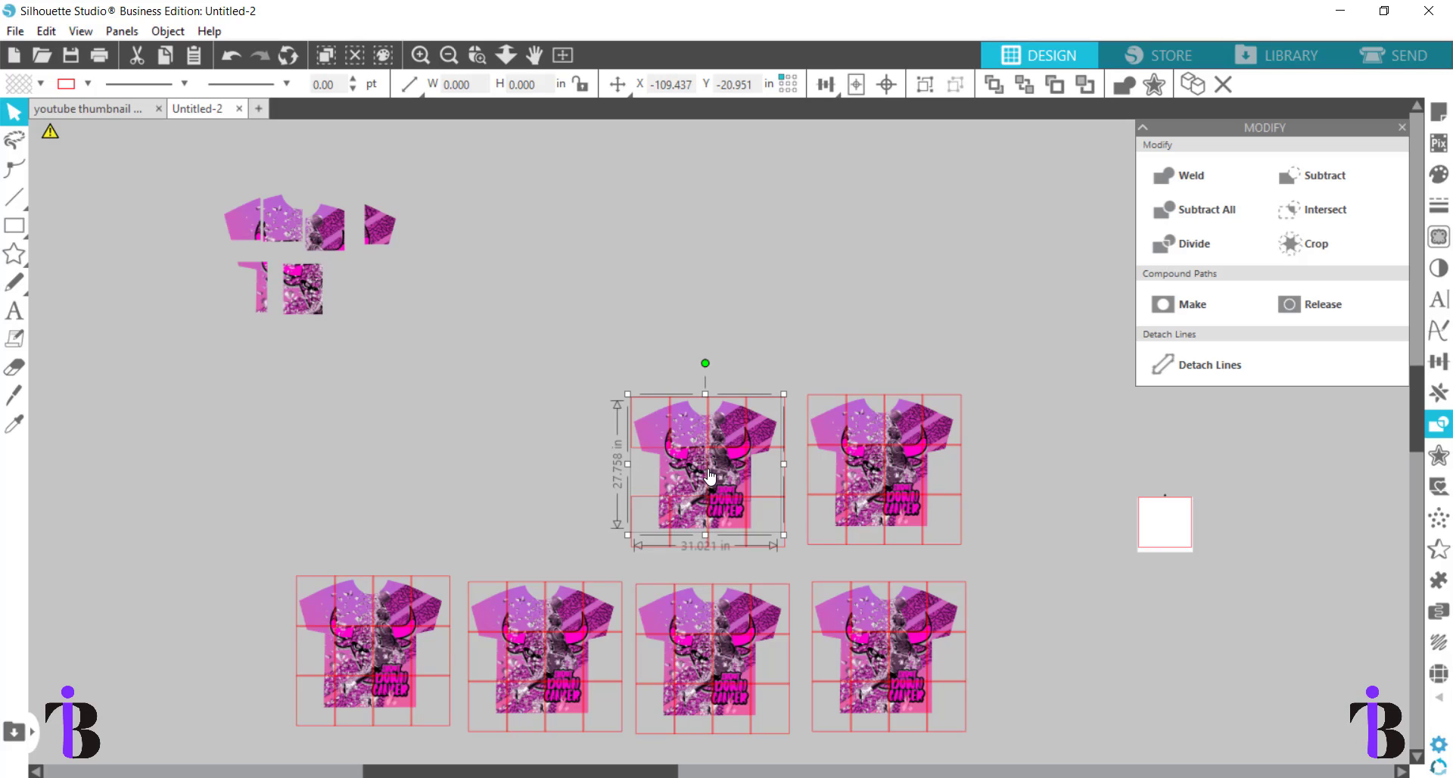
click(1322, 245)
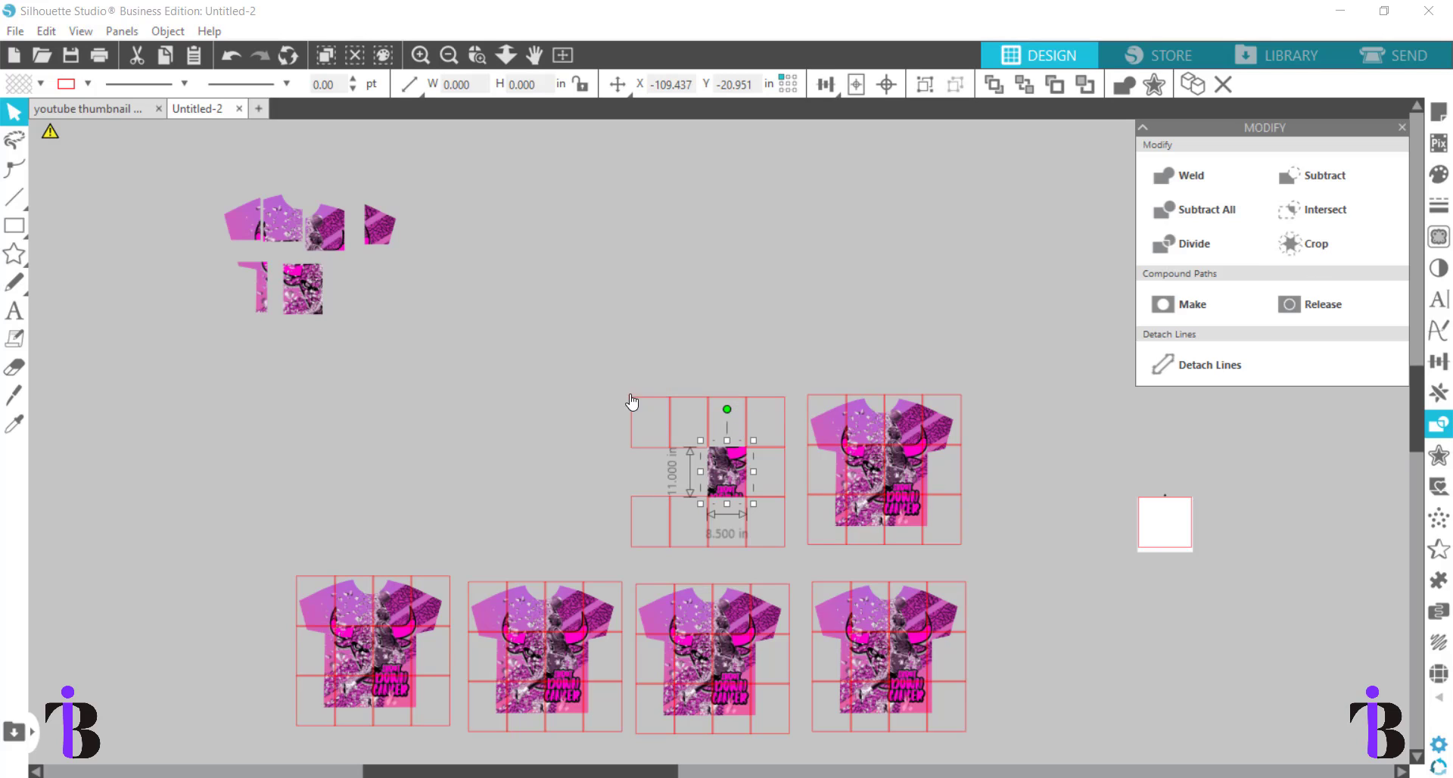
Move the new piece into third place in the second row of pieces and delete the leftover rectangles of its grid
drag(707, 483, 349, 310)
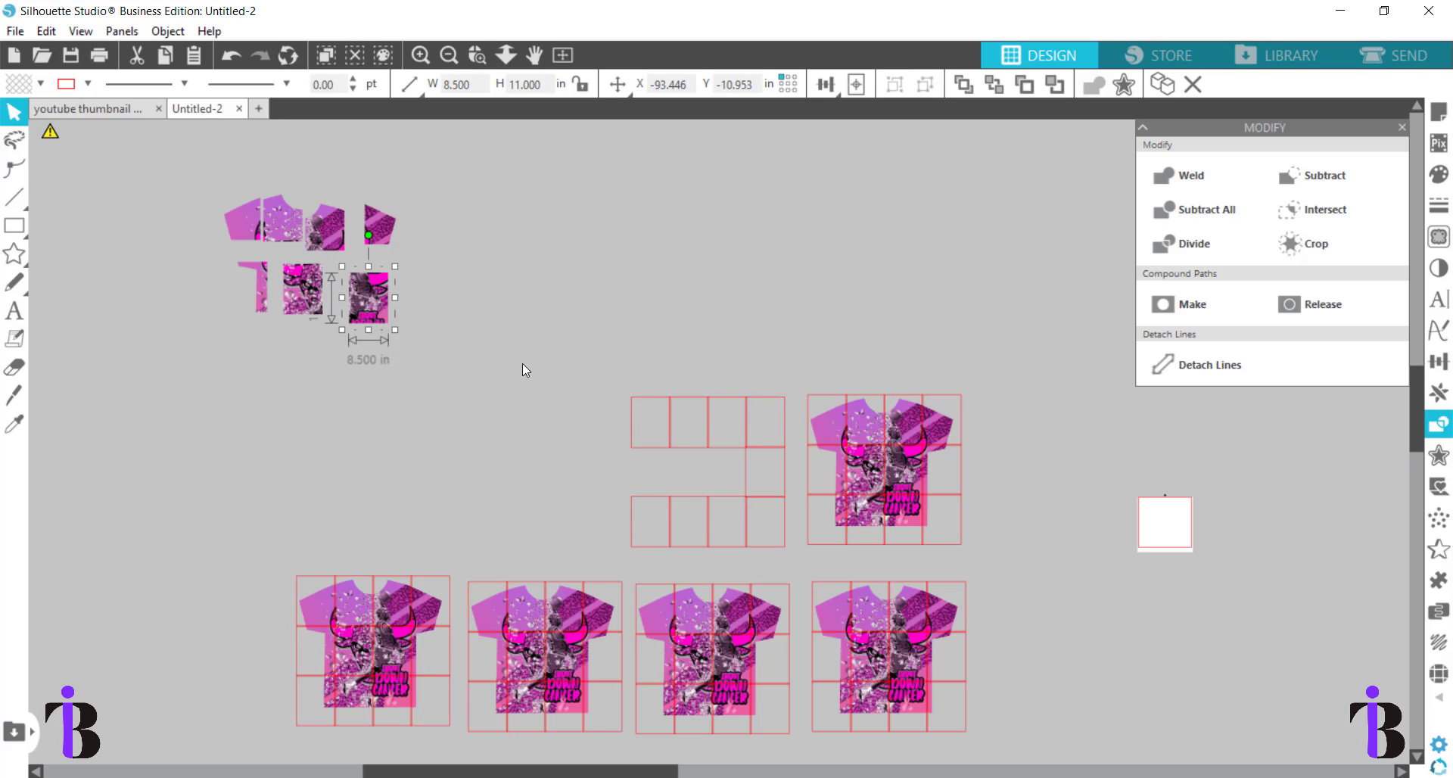
drag(534, 352, 788, 551)
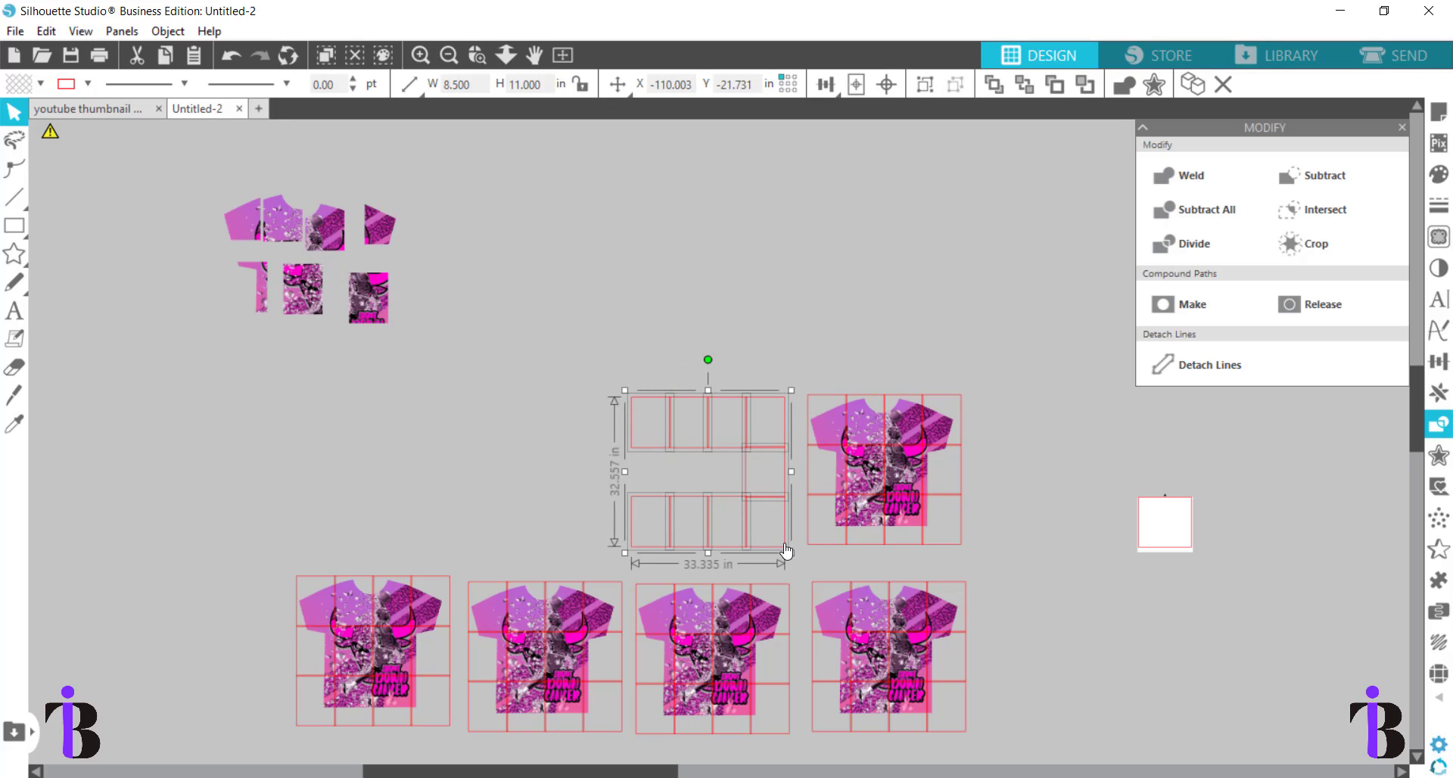
key(Delete)
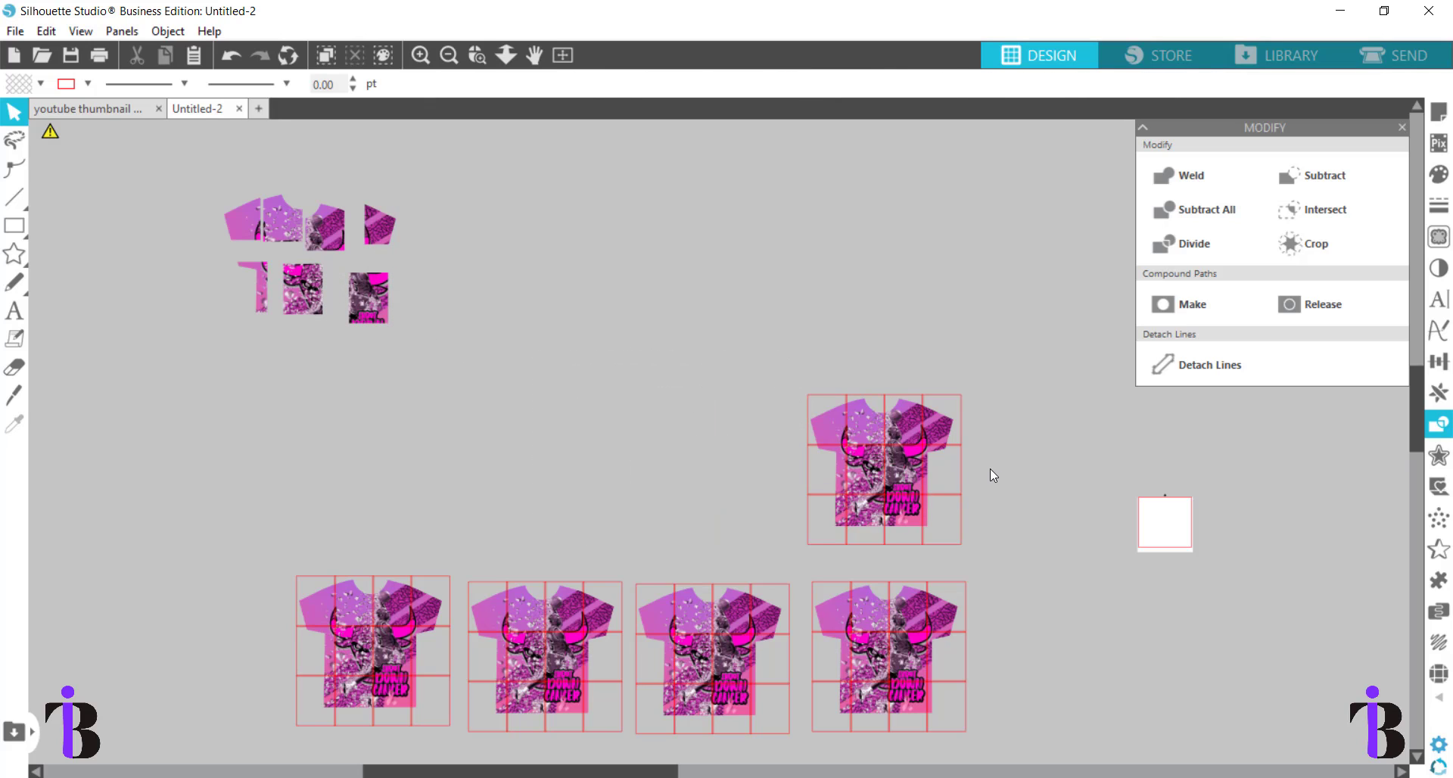
Crop the last shirt copy of the upper row to the rightmost rectangle in its grid's middle row
click(927, 471)
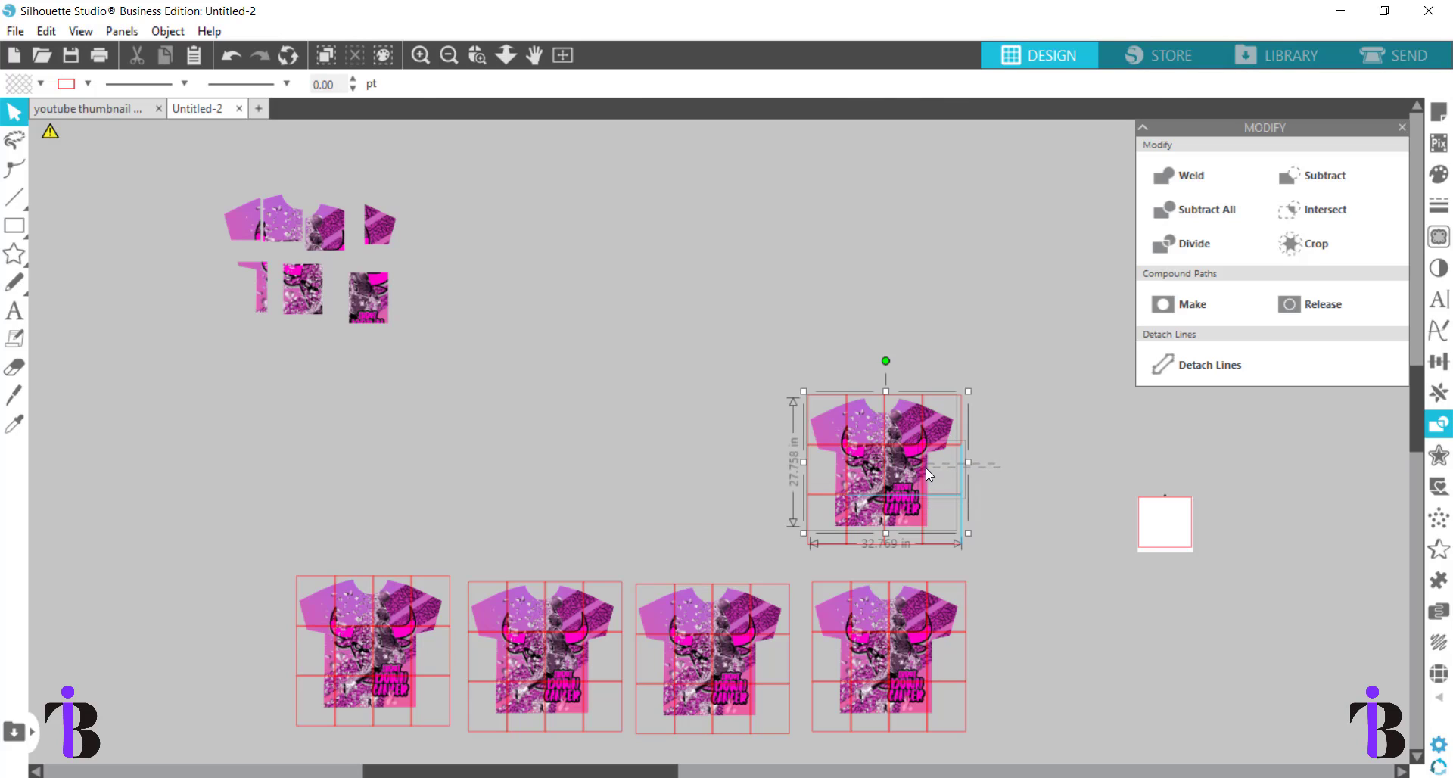
click(1302, 245)
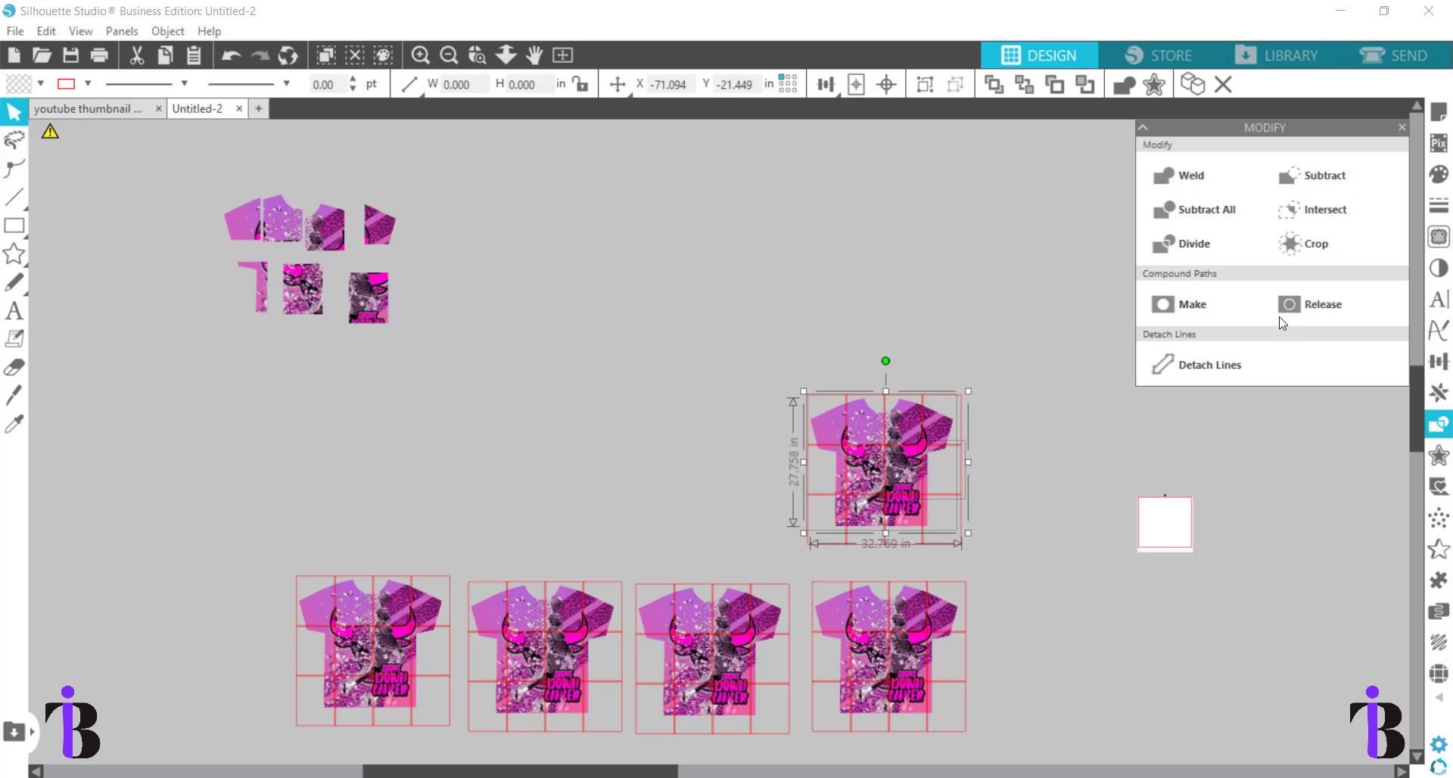
click(1310, 246)
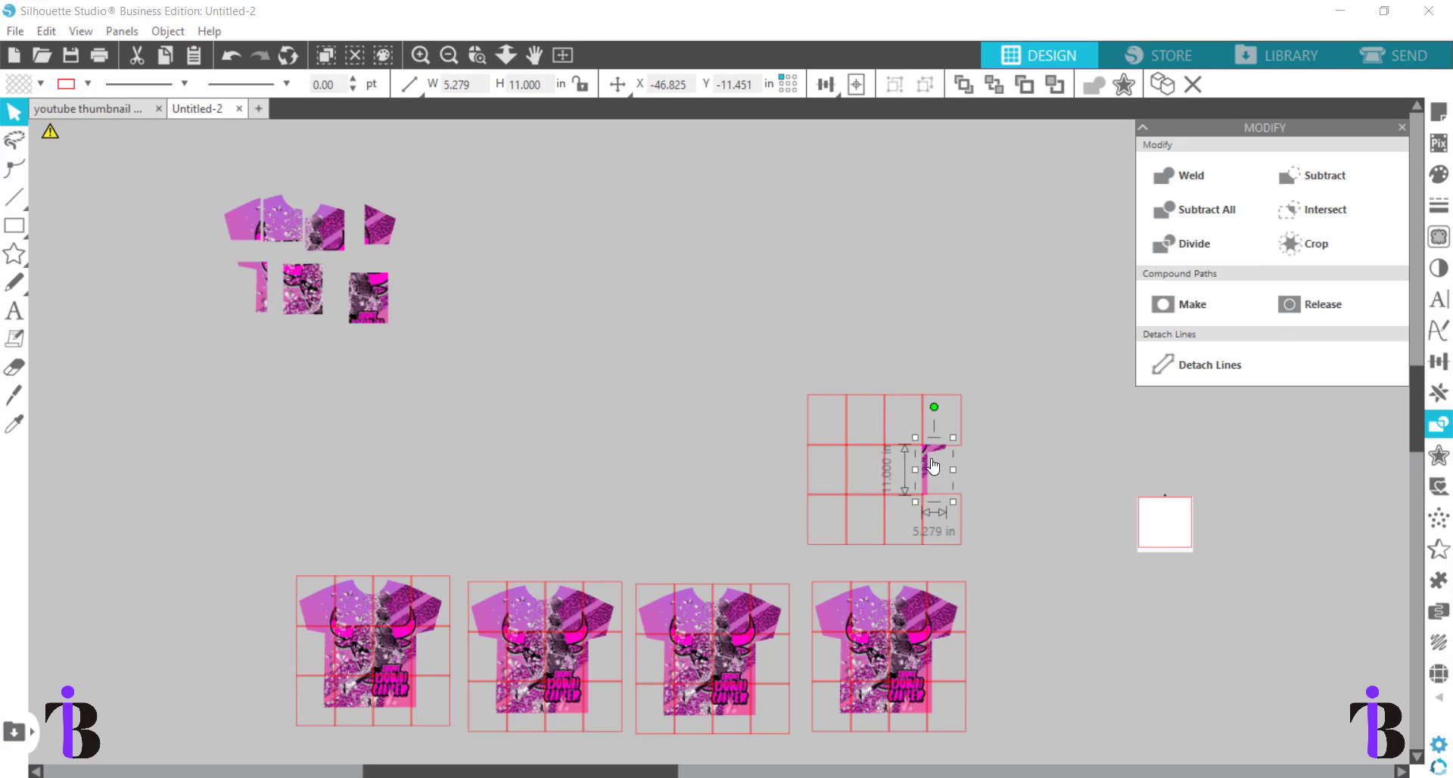
Move the cropped sleeve-edge piece to the end of the second row of pieces and delete the emptied grid's remaining rectangles
drag(935, 466, 420, 283)
drag(753, 339, 988, 543)
key(Delete)
Crop the bottom row's first shirt copy to the leftmost rectangle in its grid's bottom row
scroll(676, 611, down, 1)
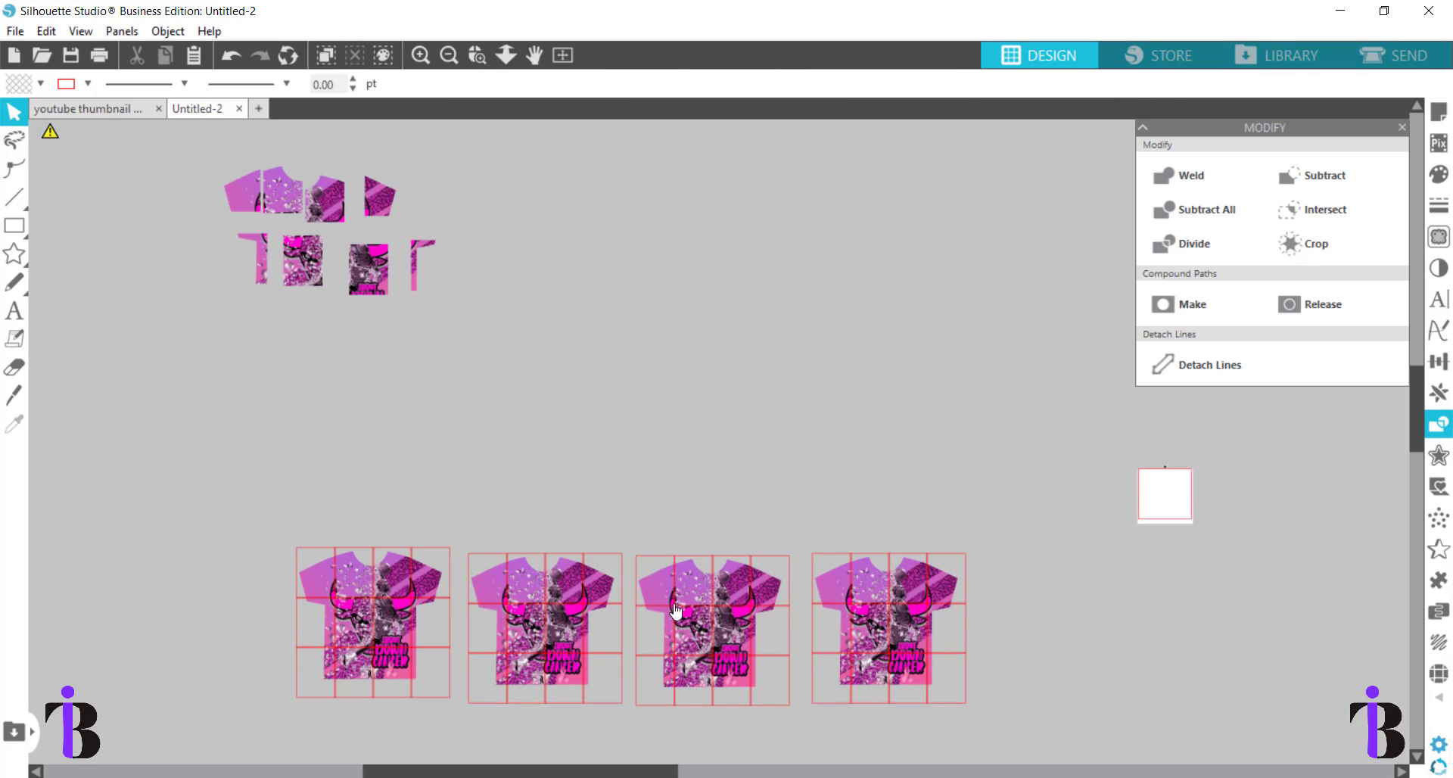
scroll(676, 612, down, 3)
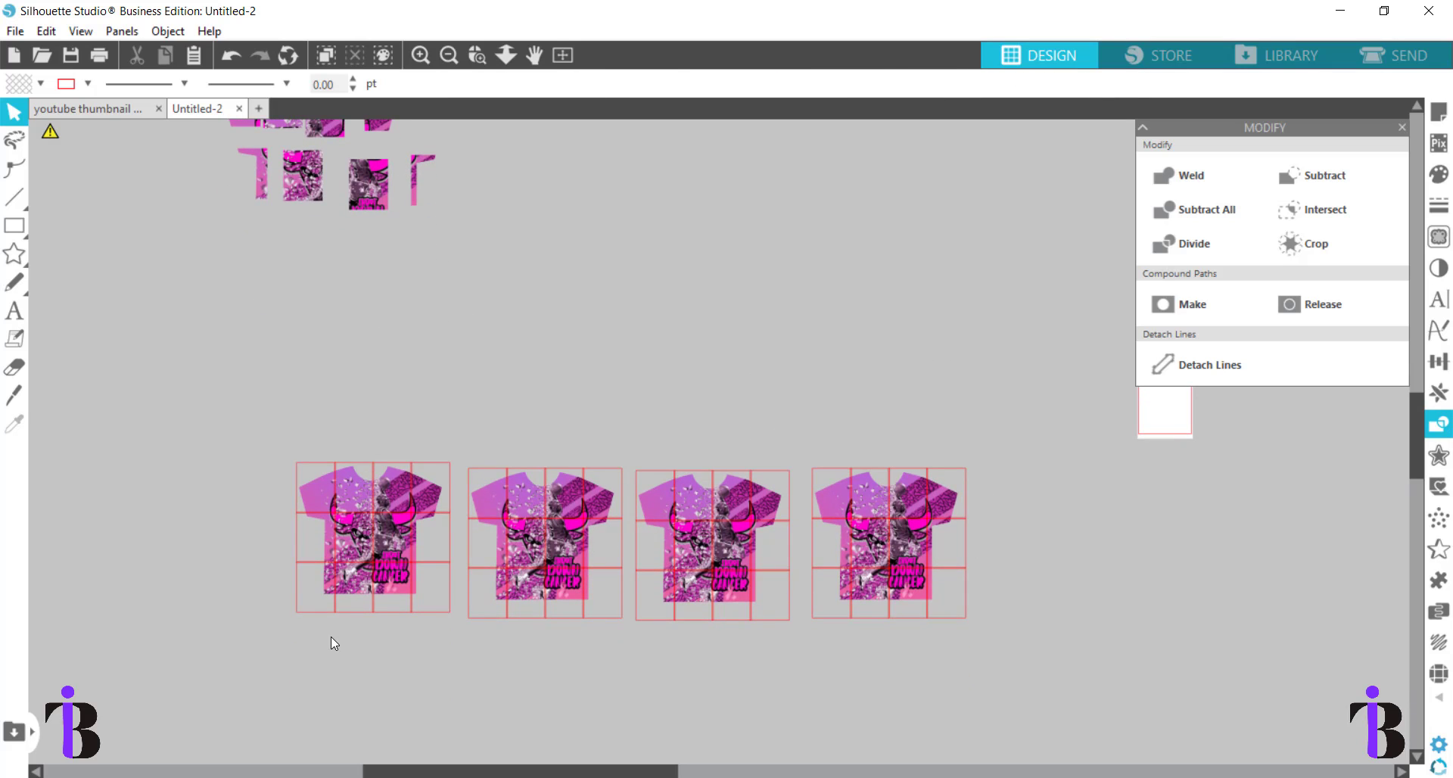
click(330, 586)
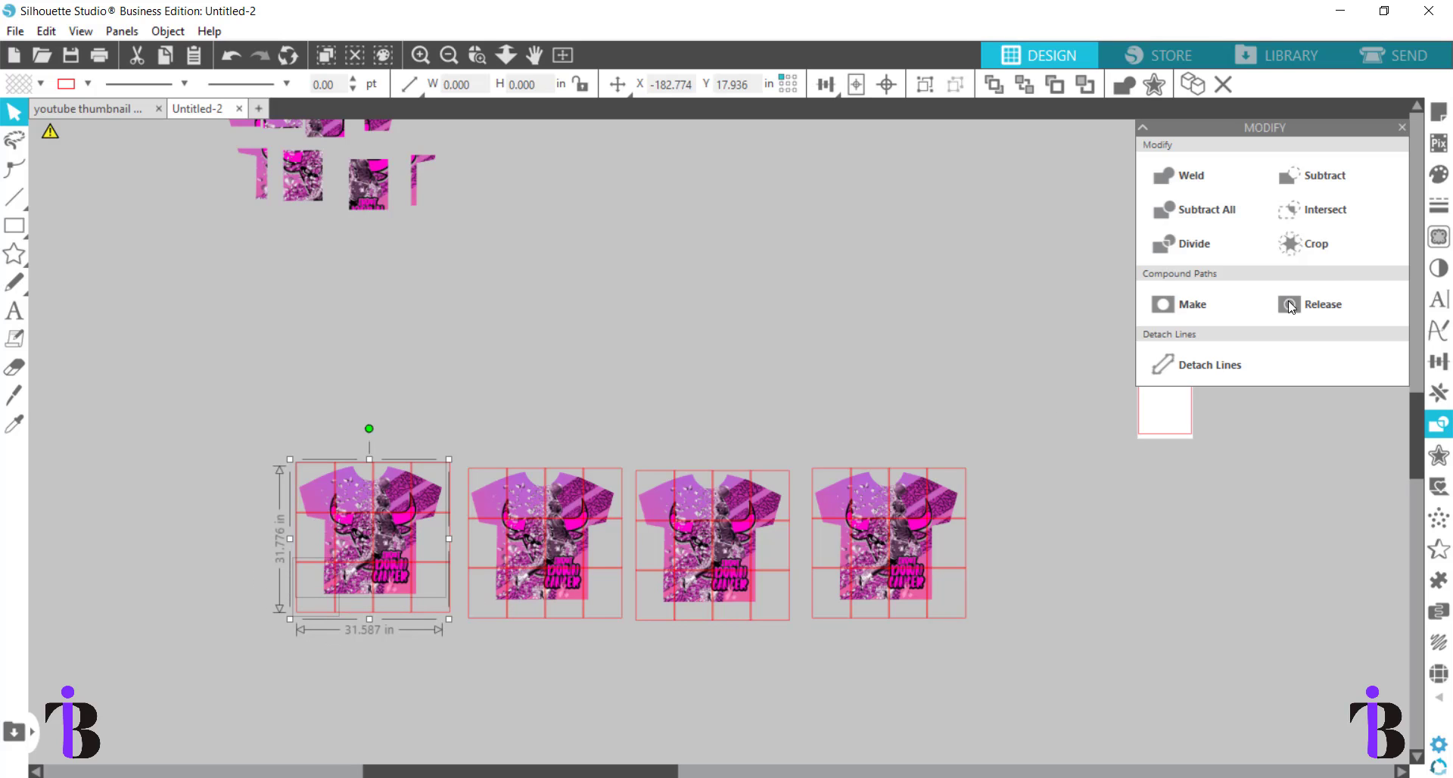
click(1302, 243)
Move the small strip below the first column of pieces to start a third row and delete its grid's leftover rectangles
drag(321, 593, 247, 300)
drag(266, 419, 454, 588)
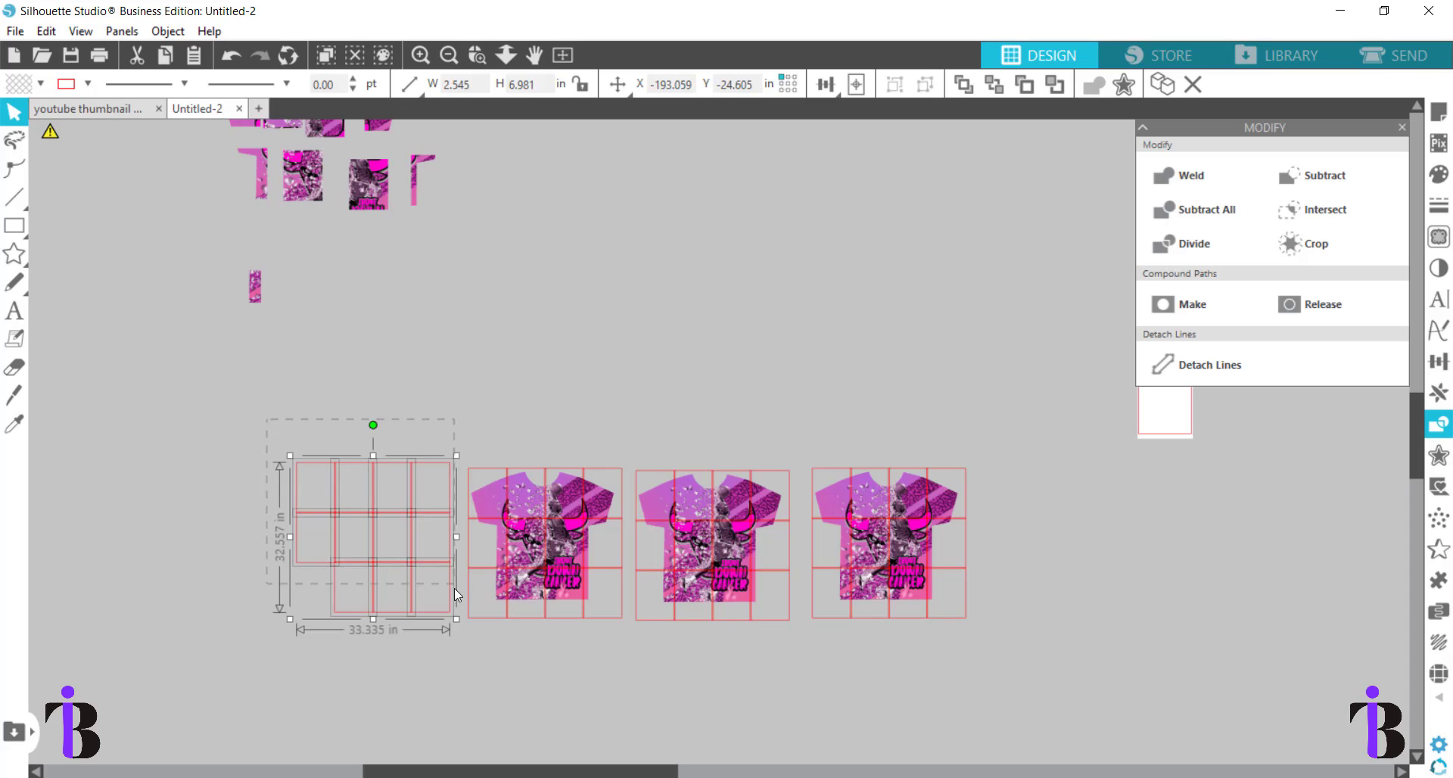
key(Delete)
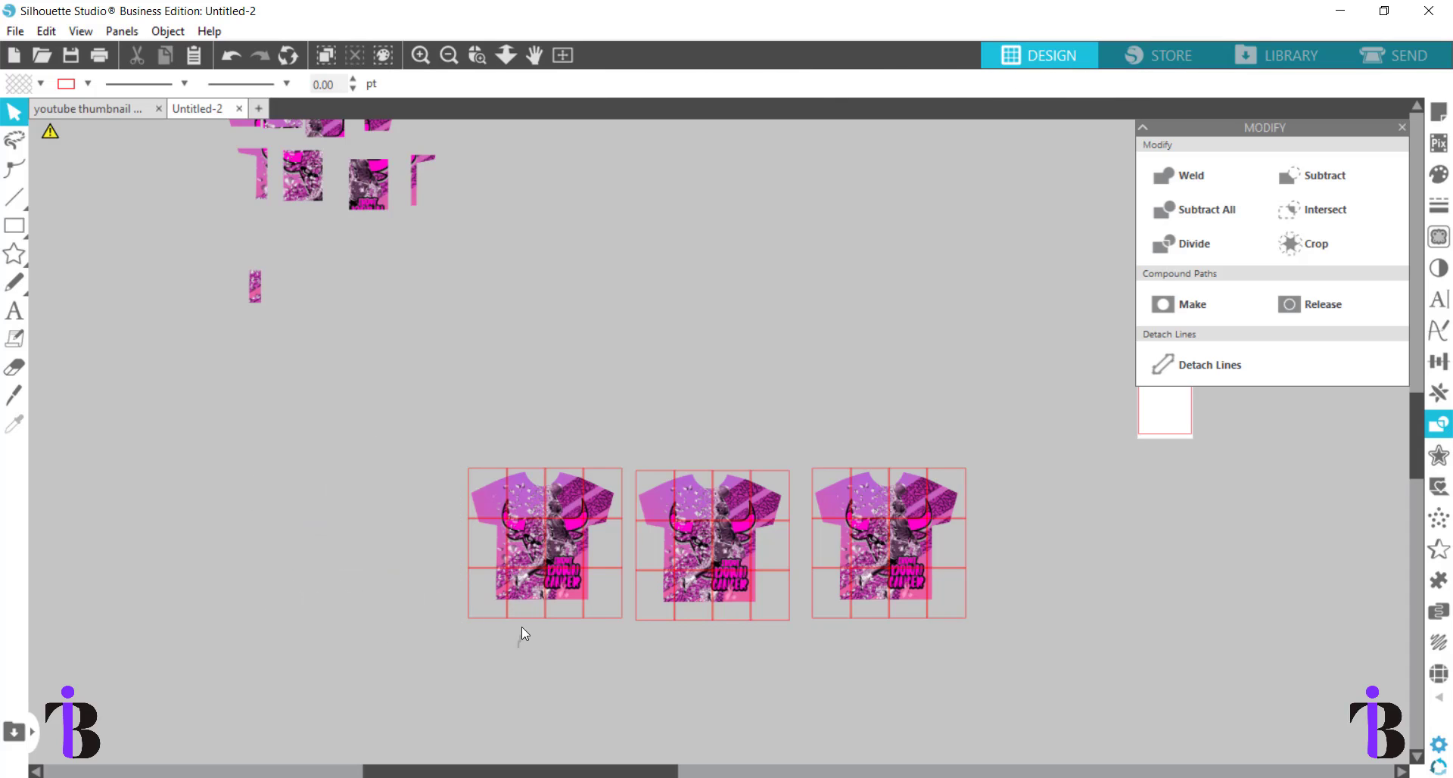
Crop the next bottom-row shirt copy to the second rectangle in its grid's bottom row
click(537, 587)
click(1301, 250)
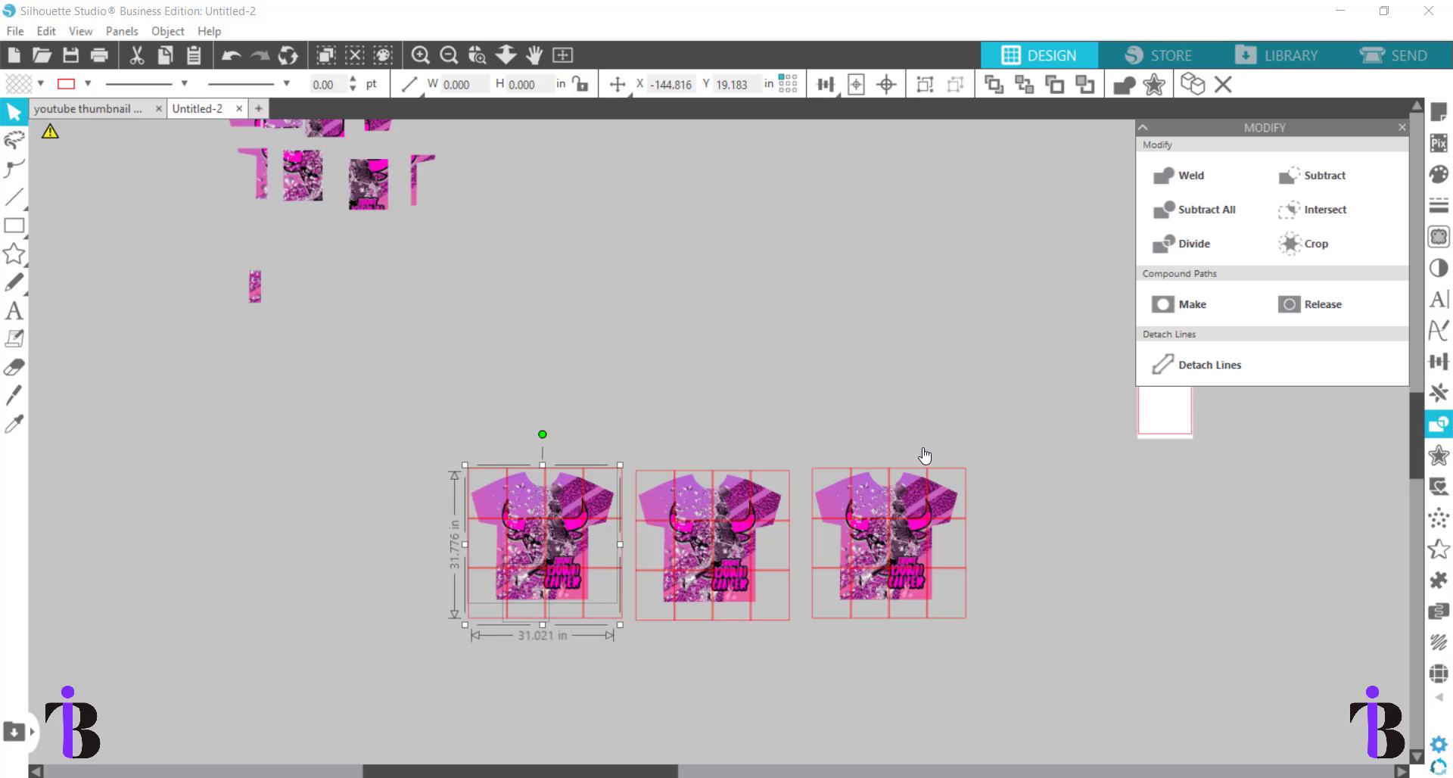
click(509, 654)
click(529, 592)
shift+click(529, 592)
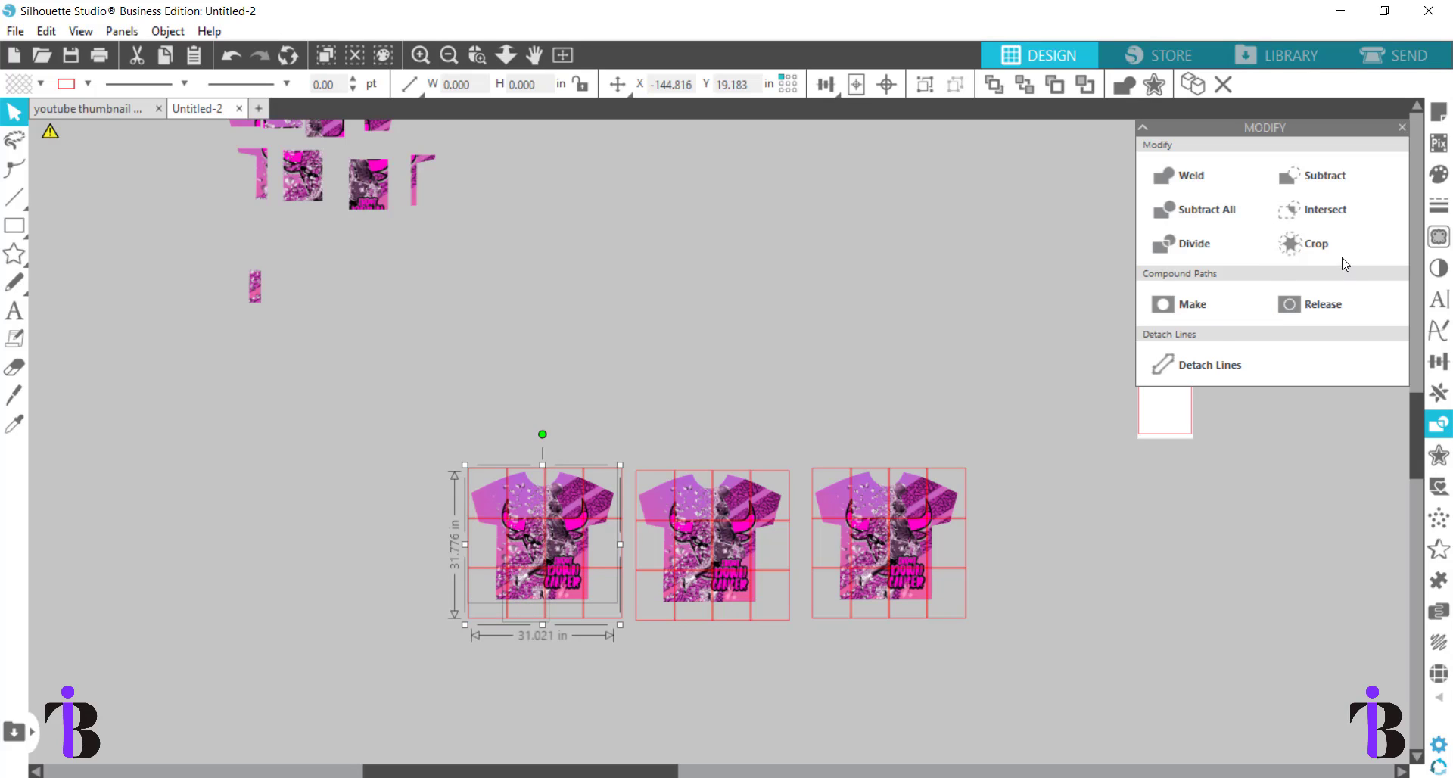
click(1306, 243)
Move the cropped piece into second place in the third row of pieces and delete the rest of its grid
drag(565, 581, 366, 306)
click(403, 398)
drag(565, 470, 635, 641)
key(Delete)
Crop the first of the two remaining shirt copies to the third rectangle in its grid's bottom row
click(730, 584)
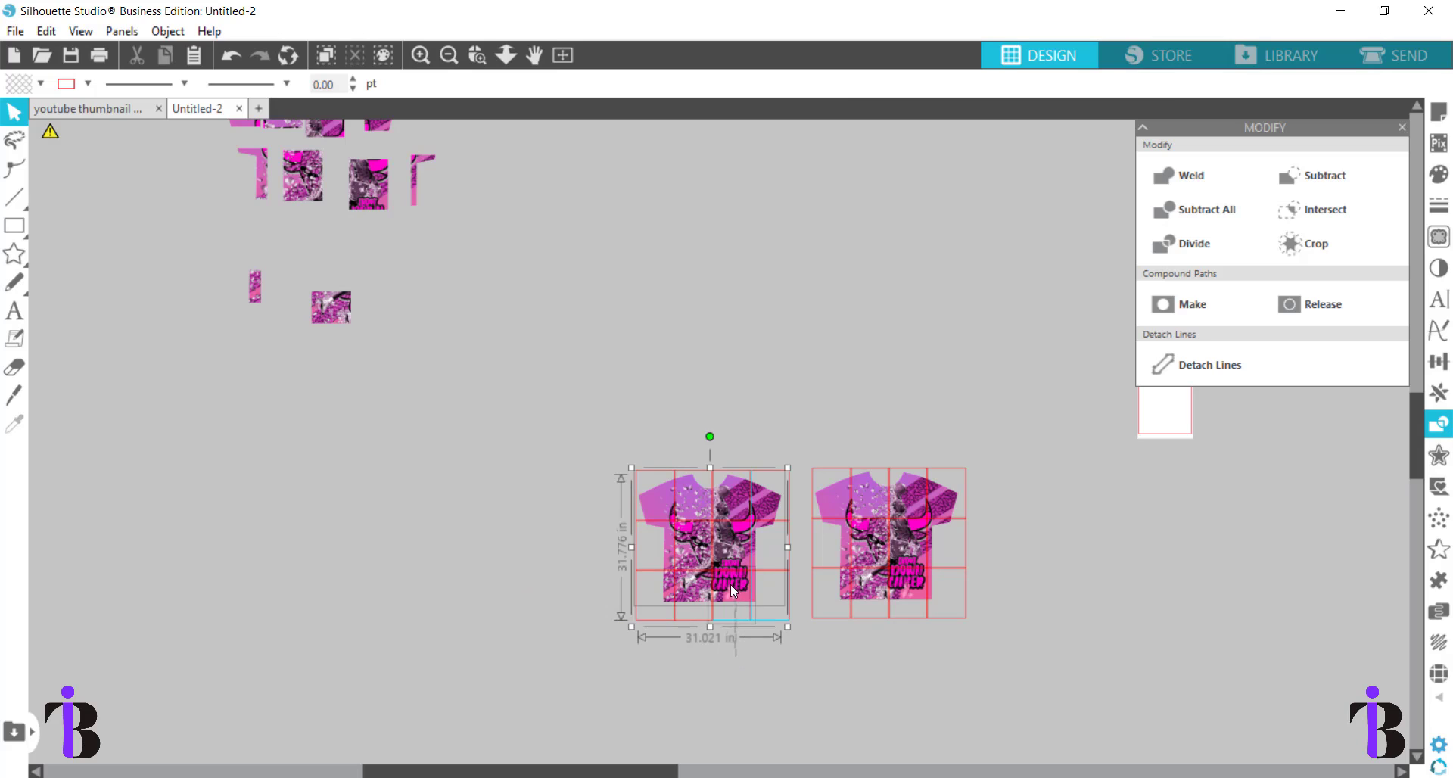
click(1304, 245)
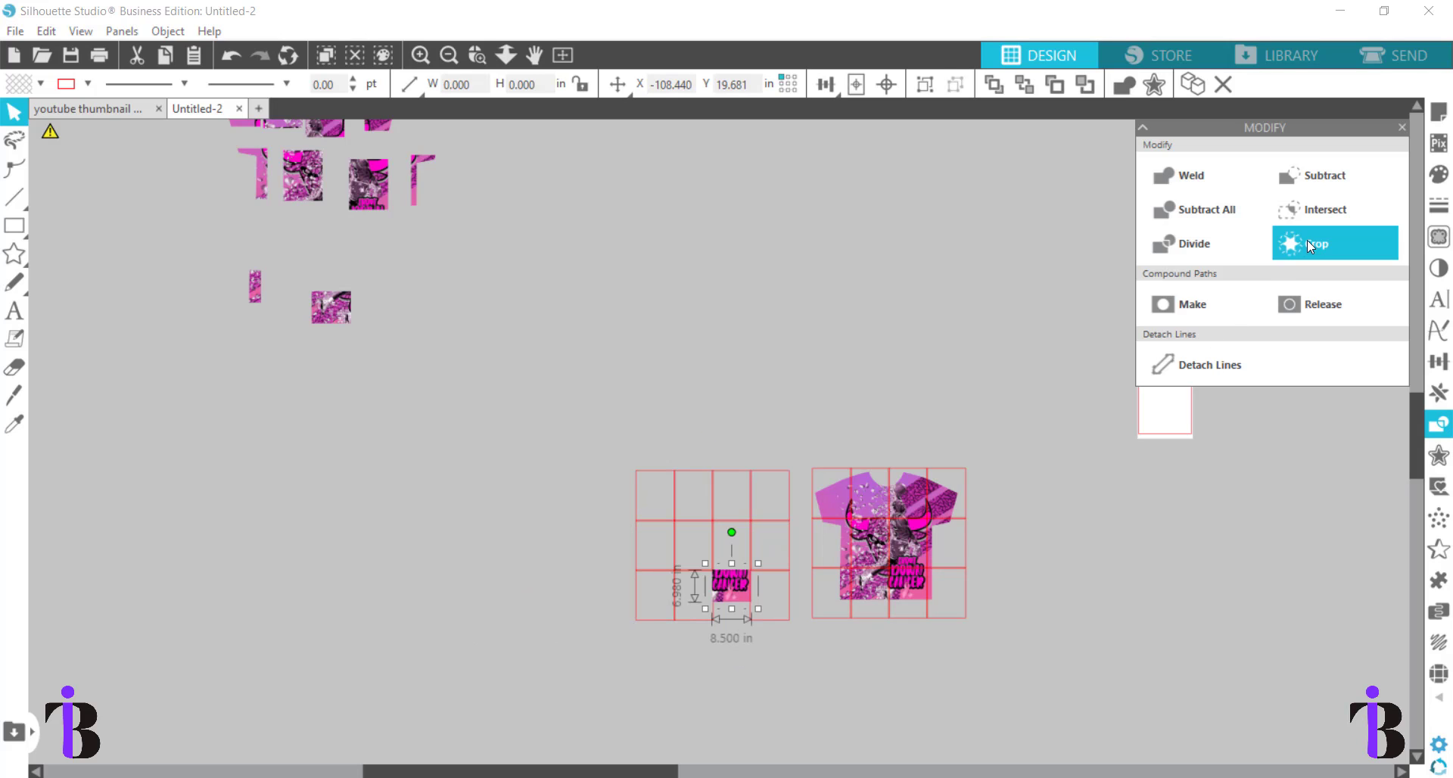
Move the cropped lettering piece into third place in the third row of pieces and delete its grid's leftover rectangles
drag(731, 598, 390, 322)
drag(584, 431, 788, 629)
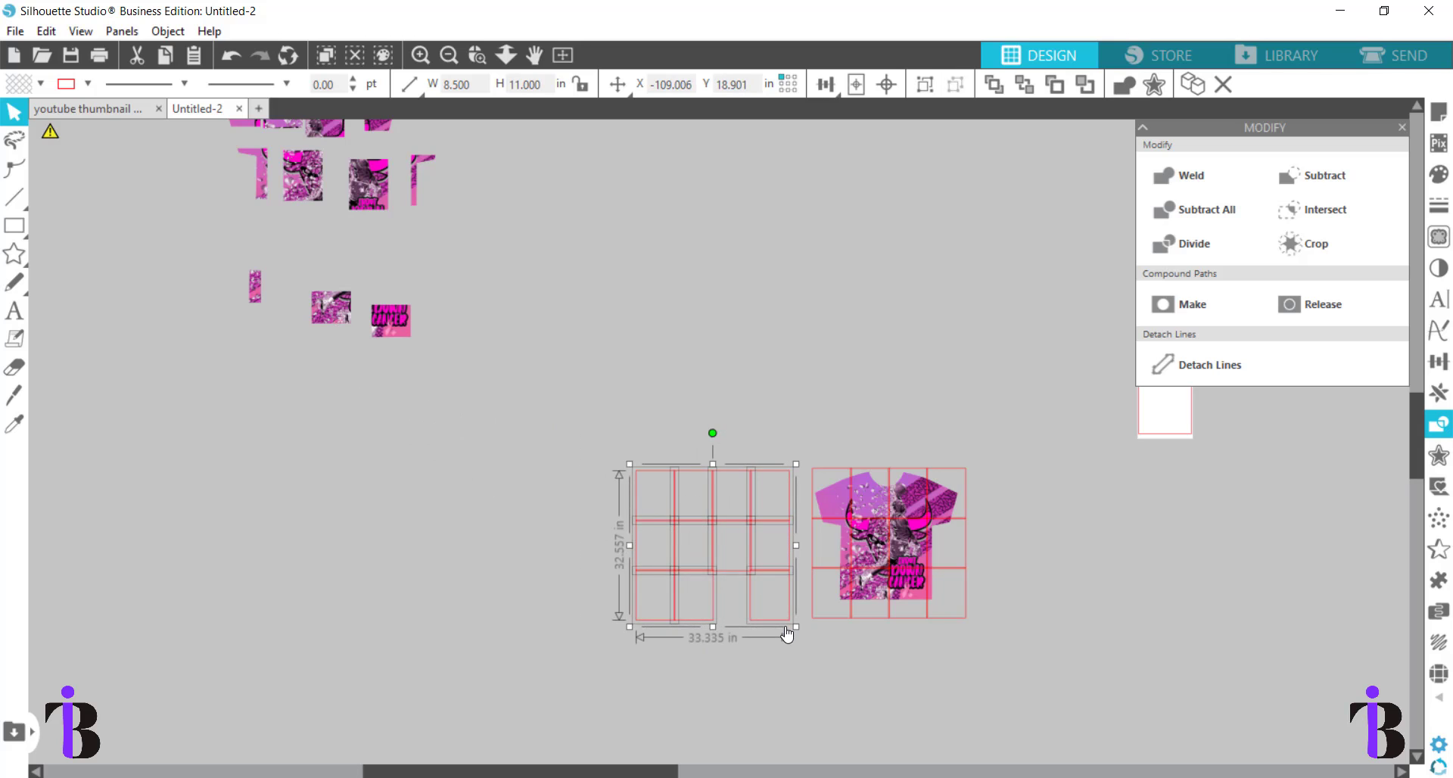
key(Delete)
Crop the last remaining shirt copy to the rightmost rectangle in its grid's bottom row
drag(951, 637, 931, 584)
click(1312, 246)
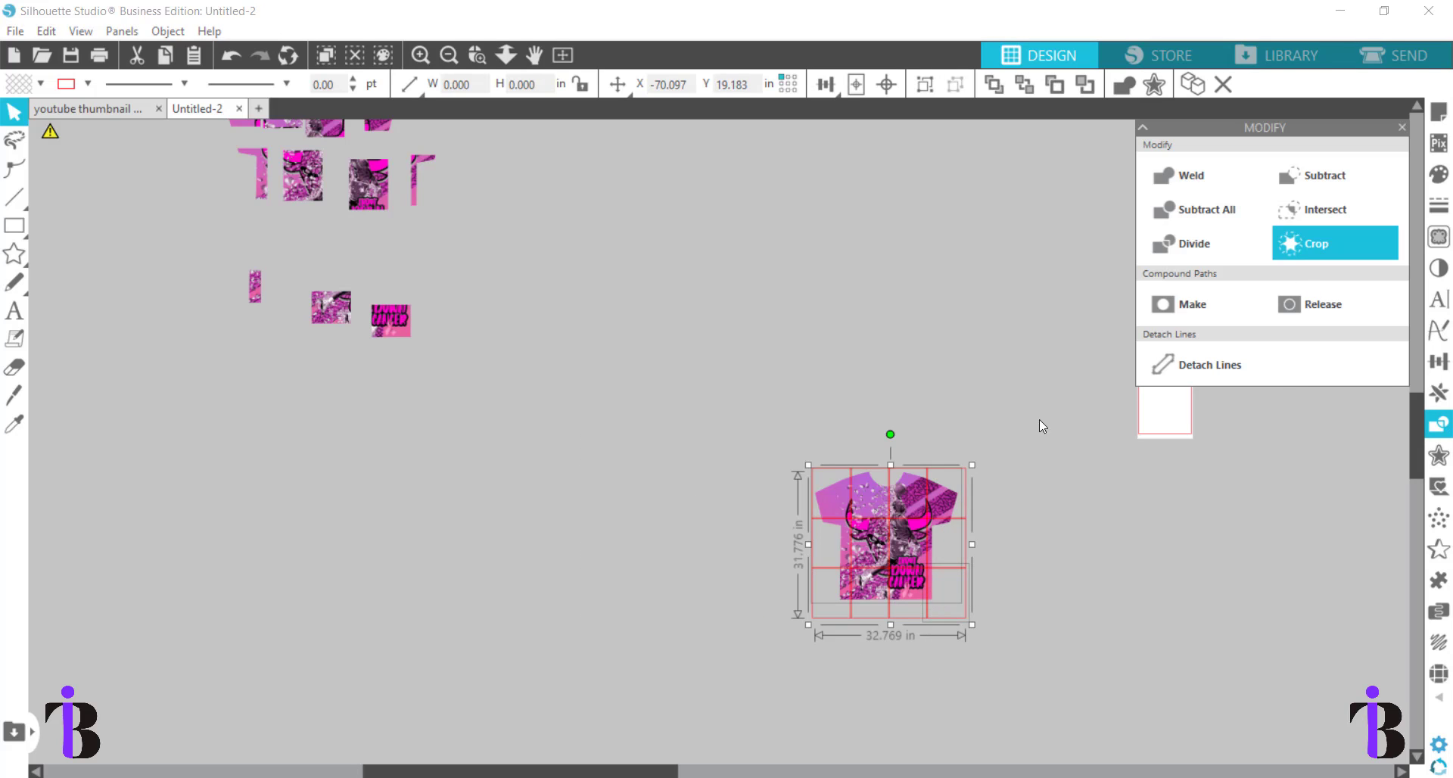
click(1315, 243)
Move the thin pink strip to the end of the third row of pieces and delete the last grid's leftover rectangles
drag(929, 592, 489, 379)
drag(834, 433, 978, 670)
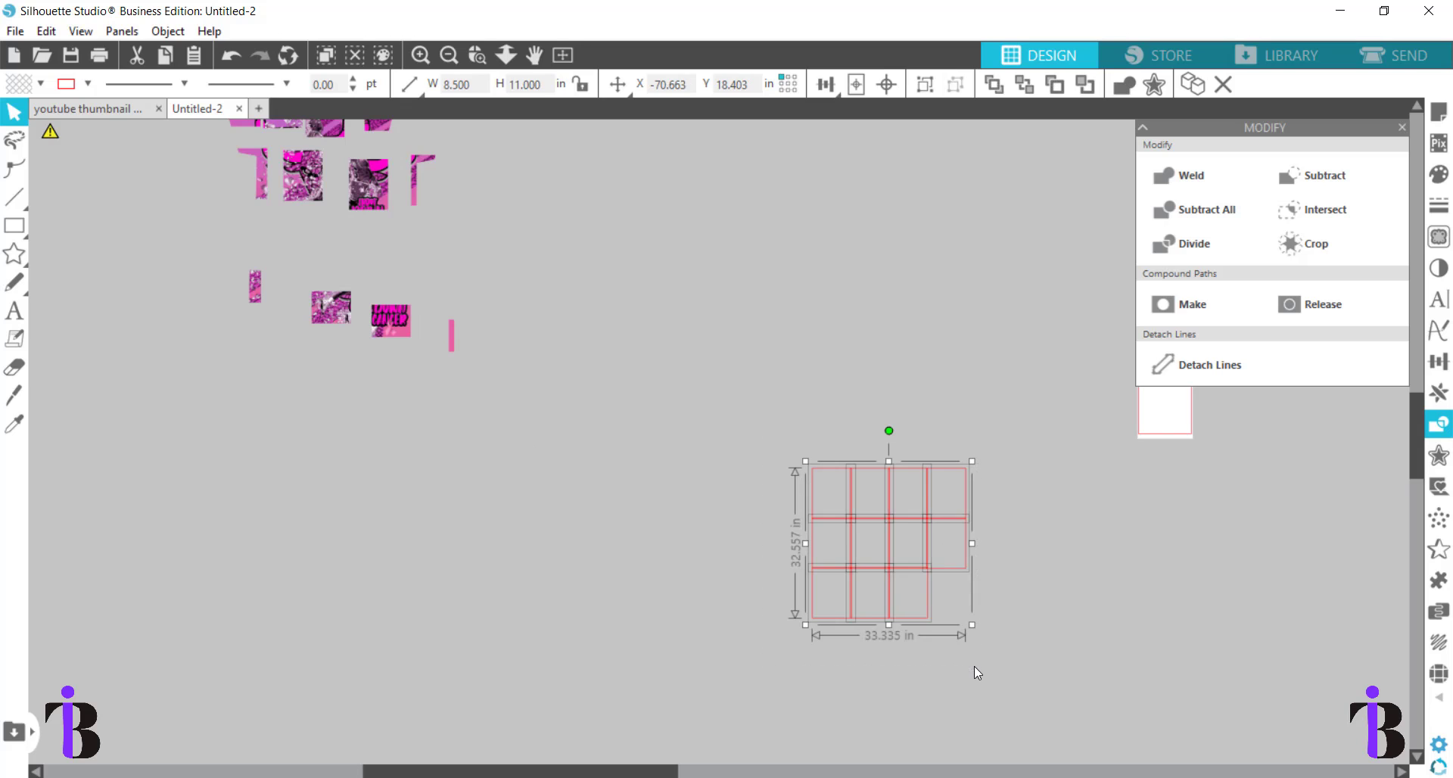
key(Delete)
Select all the cropped shirt pieces and move them together closer to the page
scroll(649, 601, up, 1)
scroll(649, 607, up, 2)
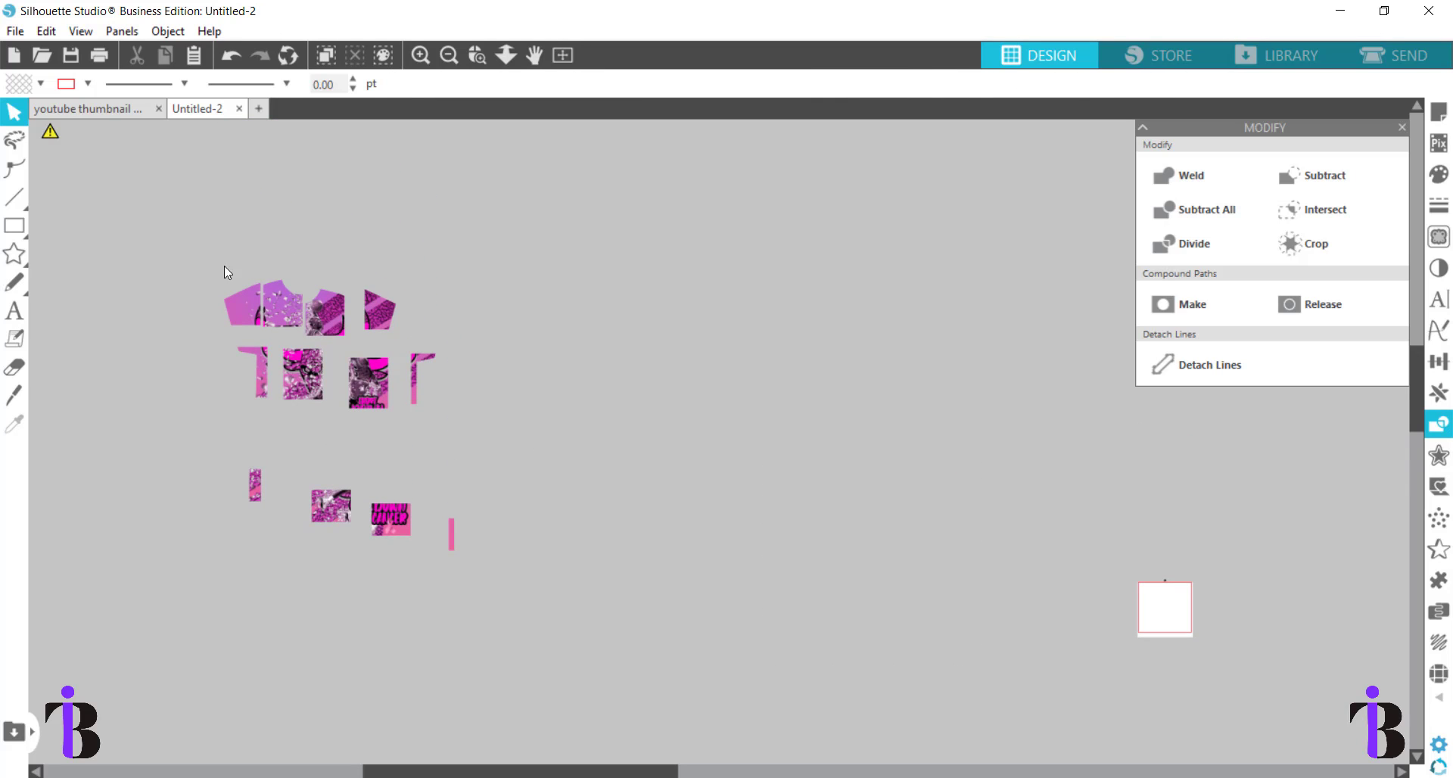
drag(393, 394, 452, 575)
drag(391, 519, 762, 549)
click(1042, 533)
Line up the bottom-row pieces beneath their columns so all twelve pieces form the shirt layout
drag(867, 602, 841, 532)
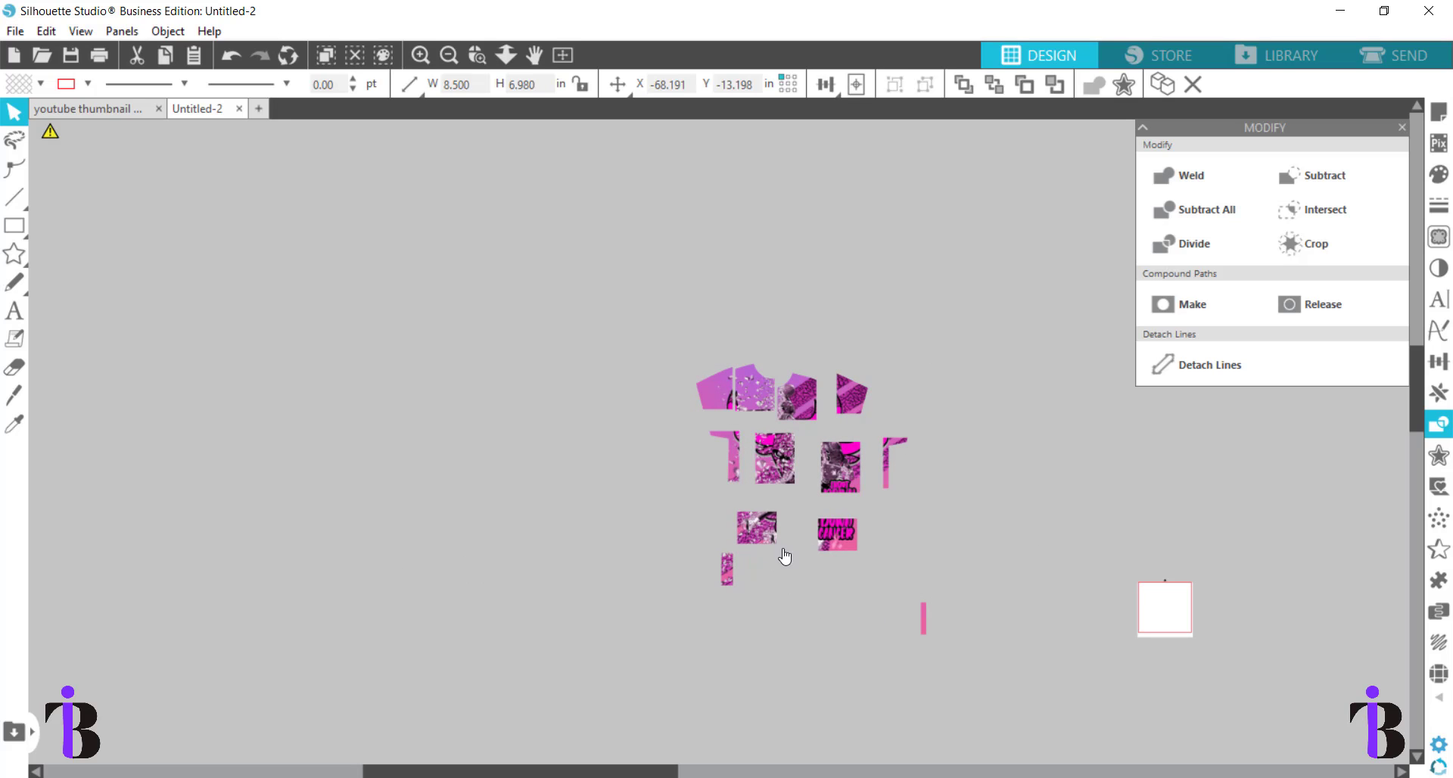
click(716, 536)
drag(727, 571, 715, 536)
click(878, 605)
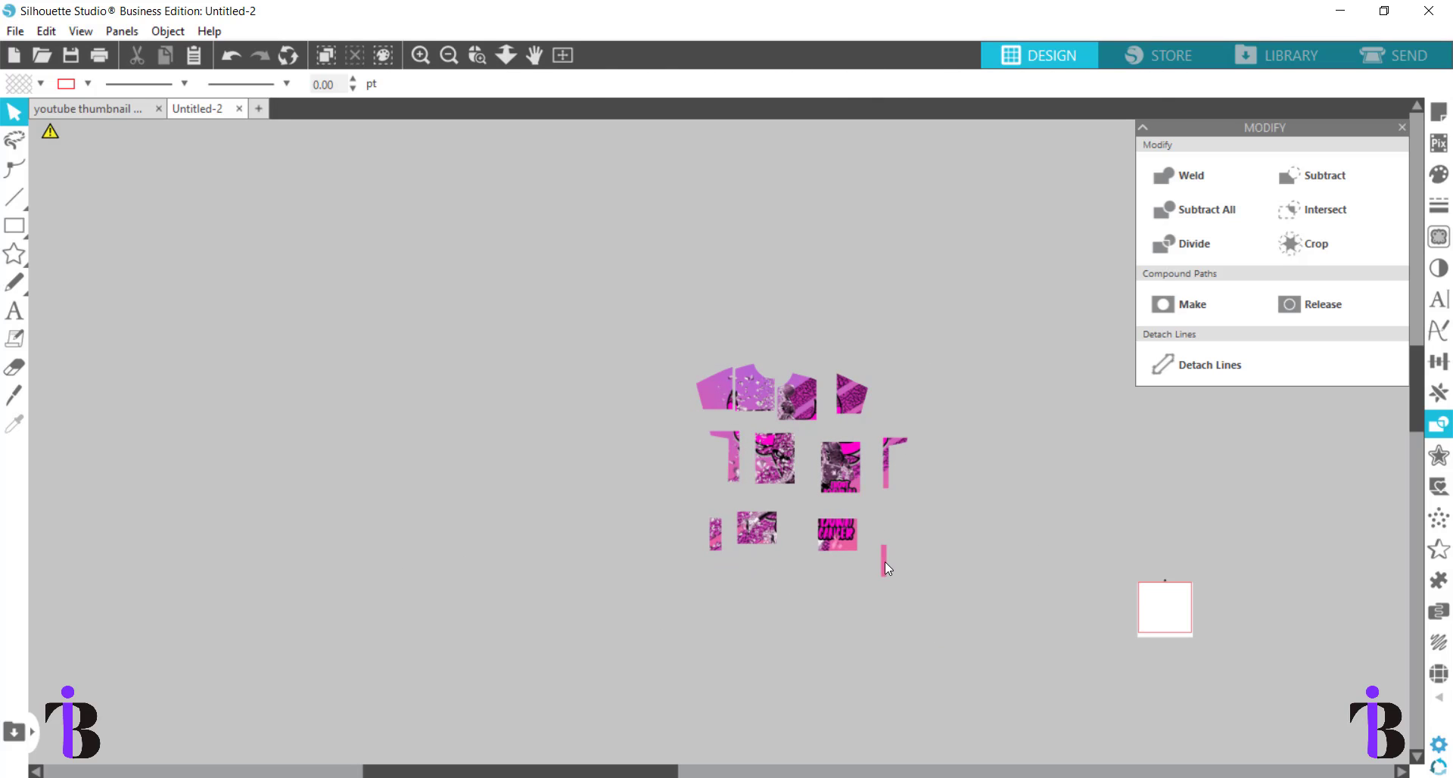
Set the page's media size to 8.5 in wide by 11 in high
drag(852, 594, 610, 587)
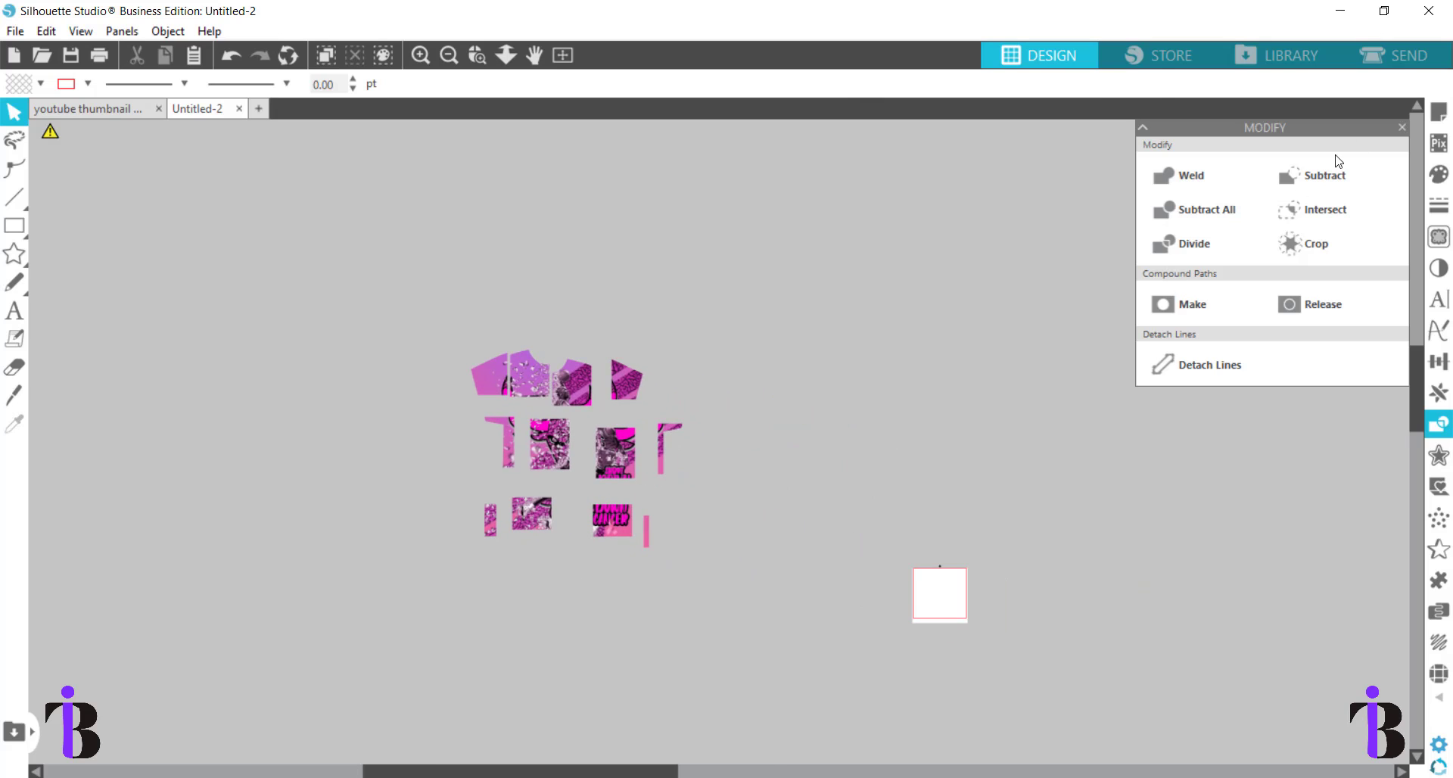
click(1439, 112)
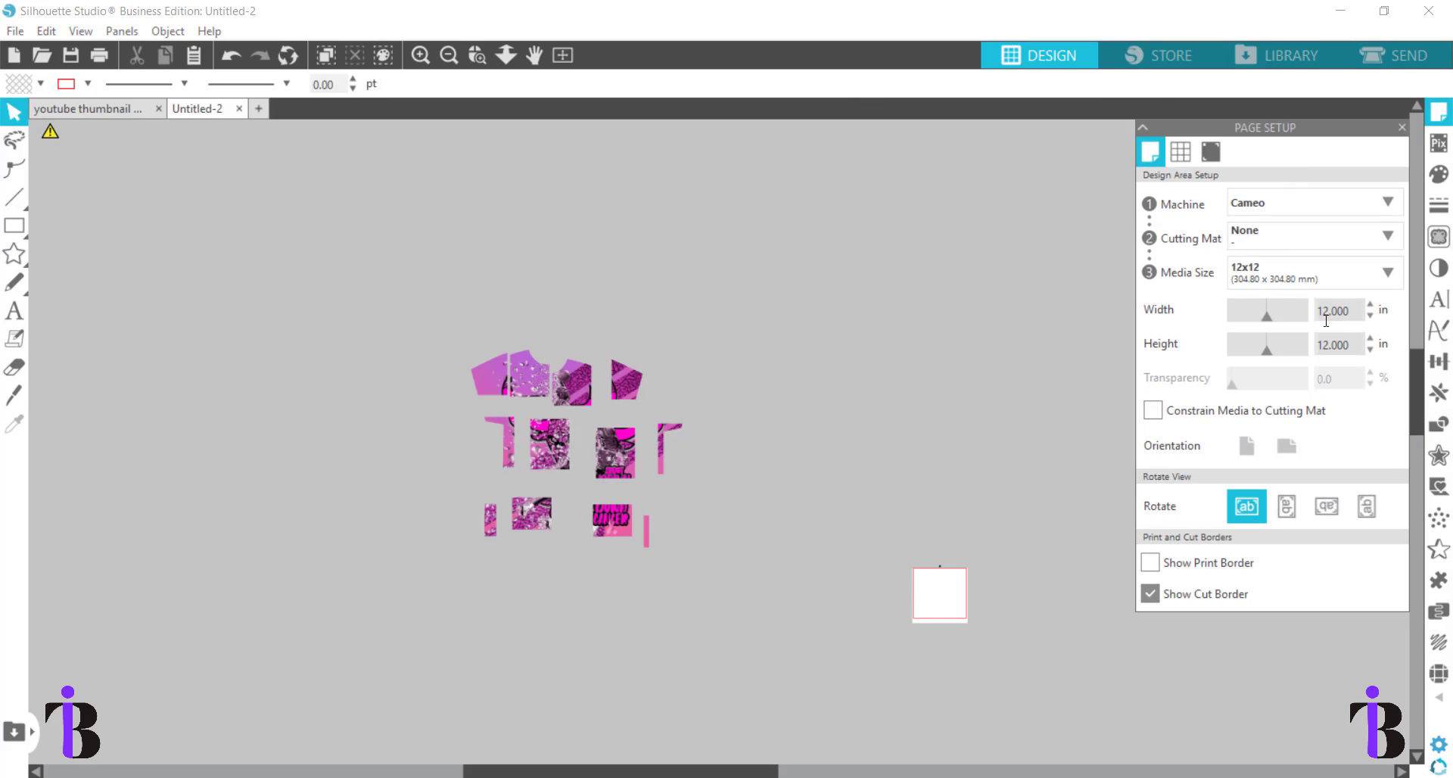
click(1366, 317)
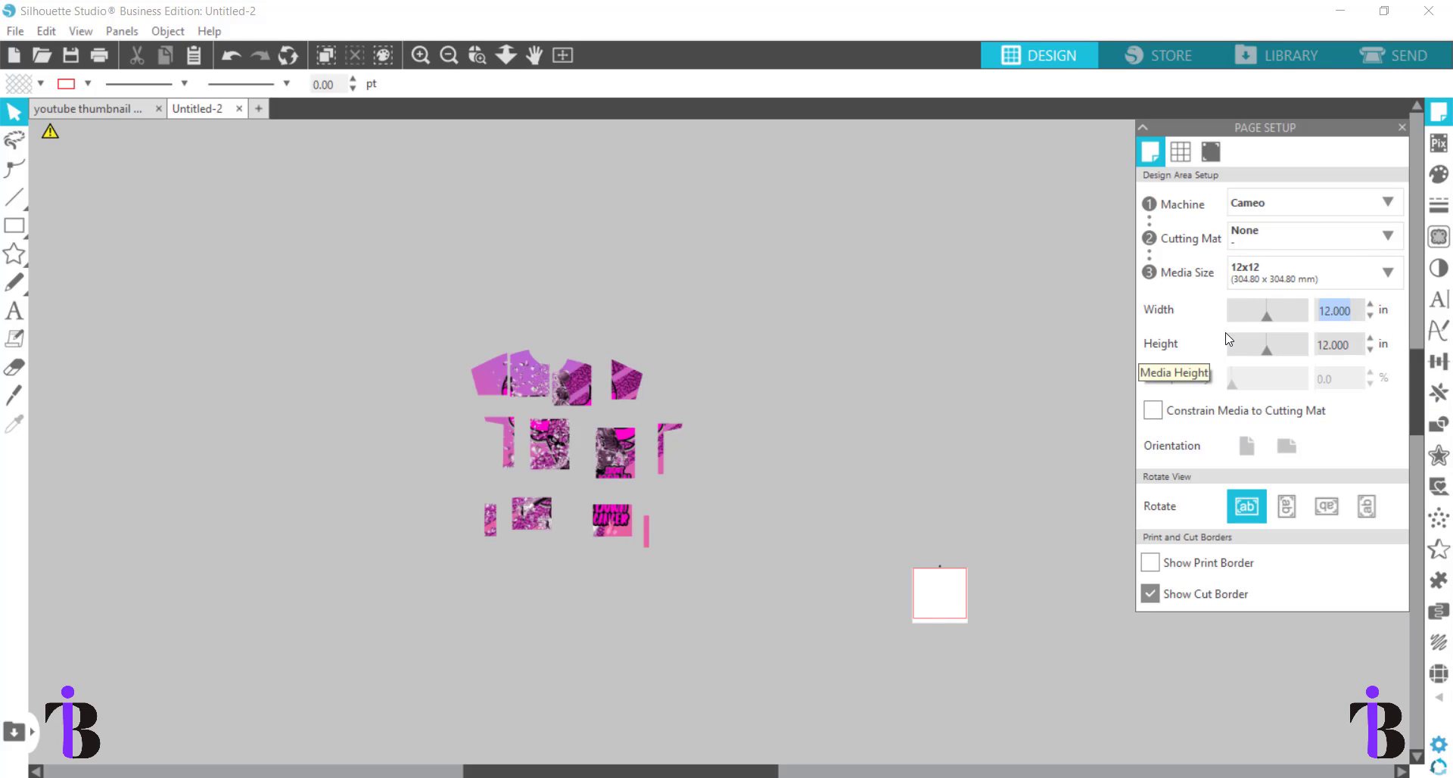
text(8.5)
key(Tab)
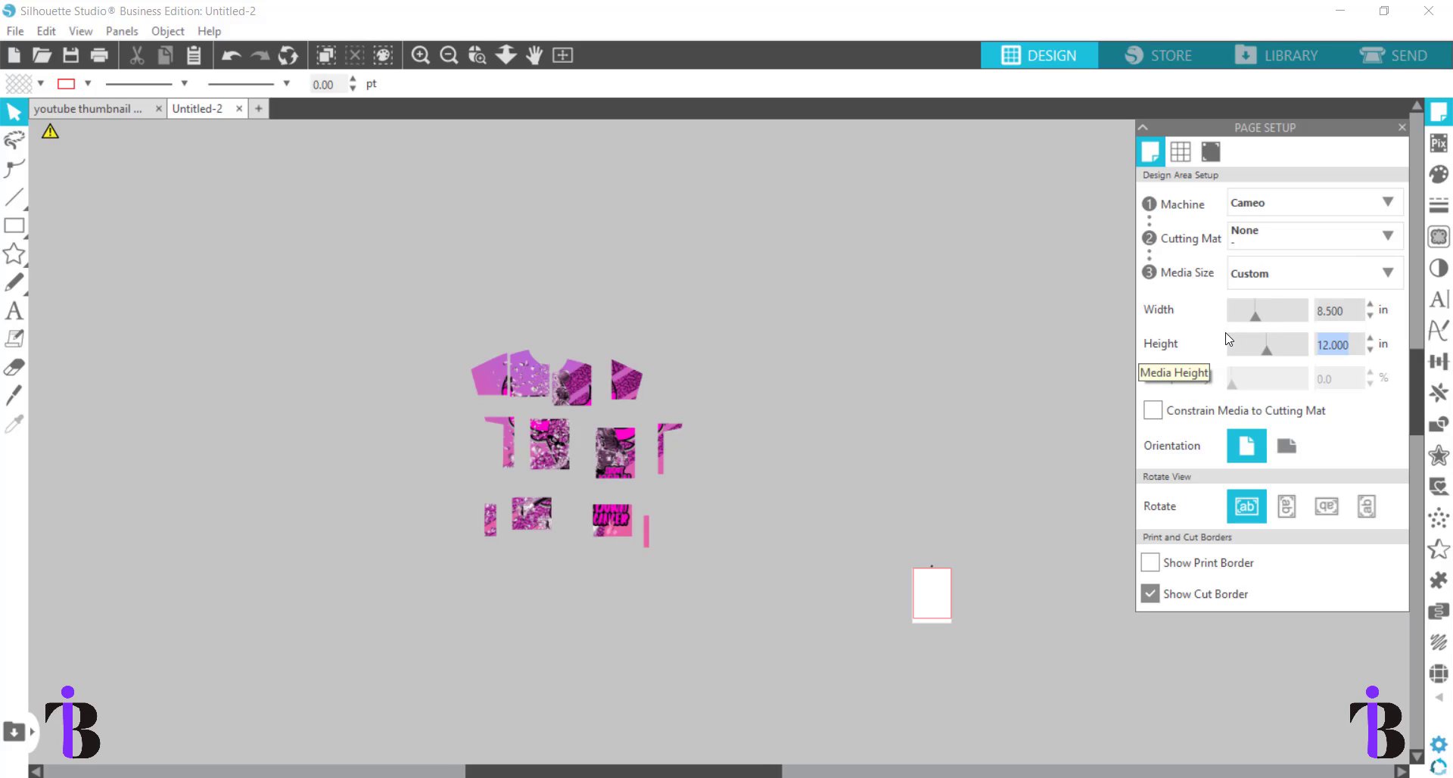
text(11)
key(Return)
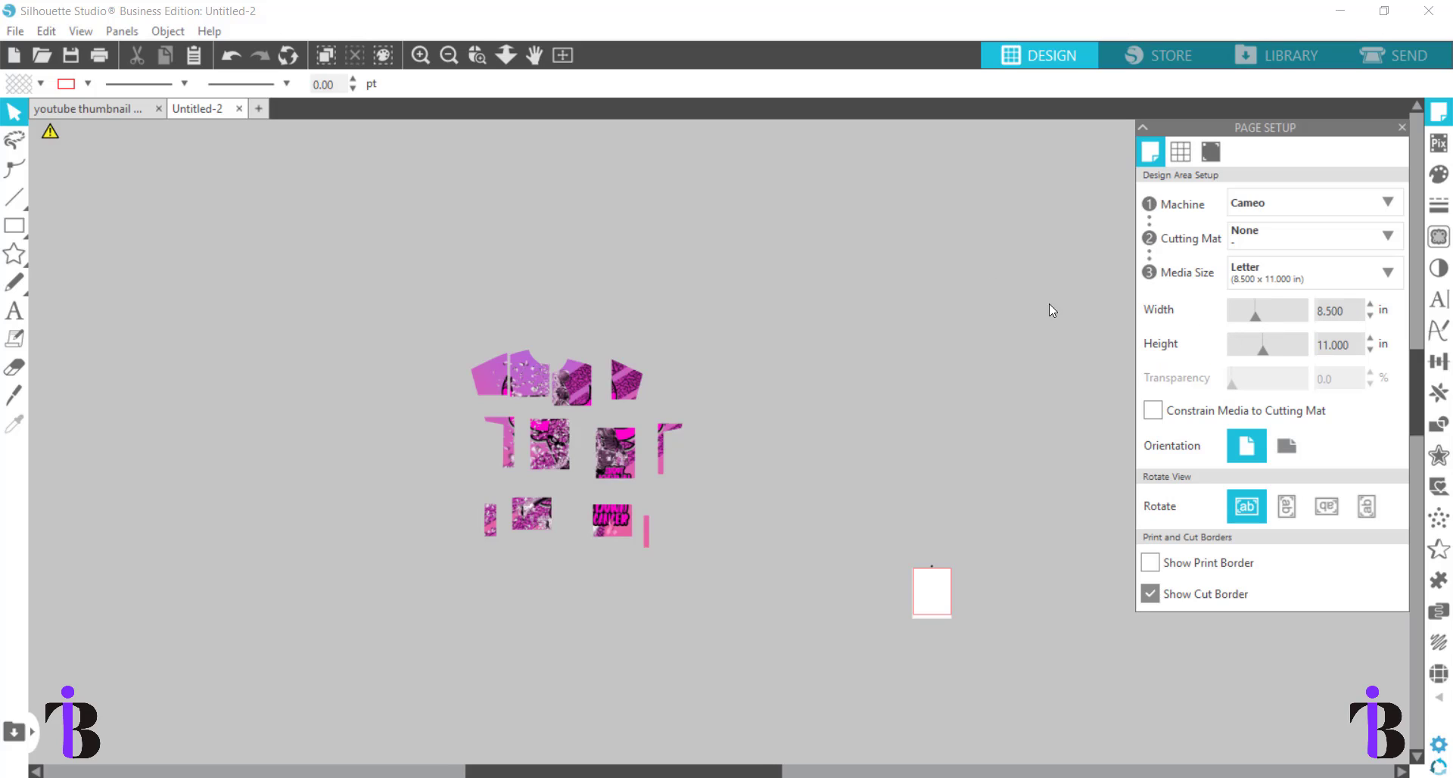
Try the left shoulder piece against the page, move it back beside the shirt, and spread the pieces farther apart
drag(622, 390, 655, 386)
drag(496, 378, 807, 585)
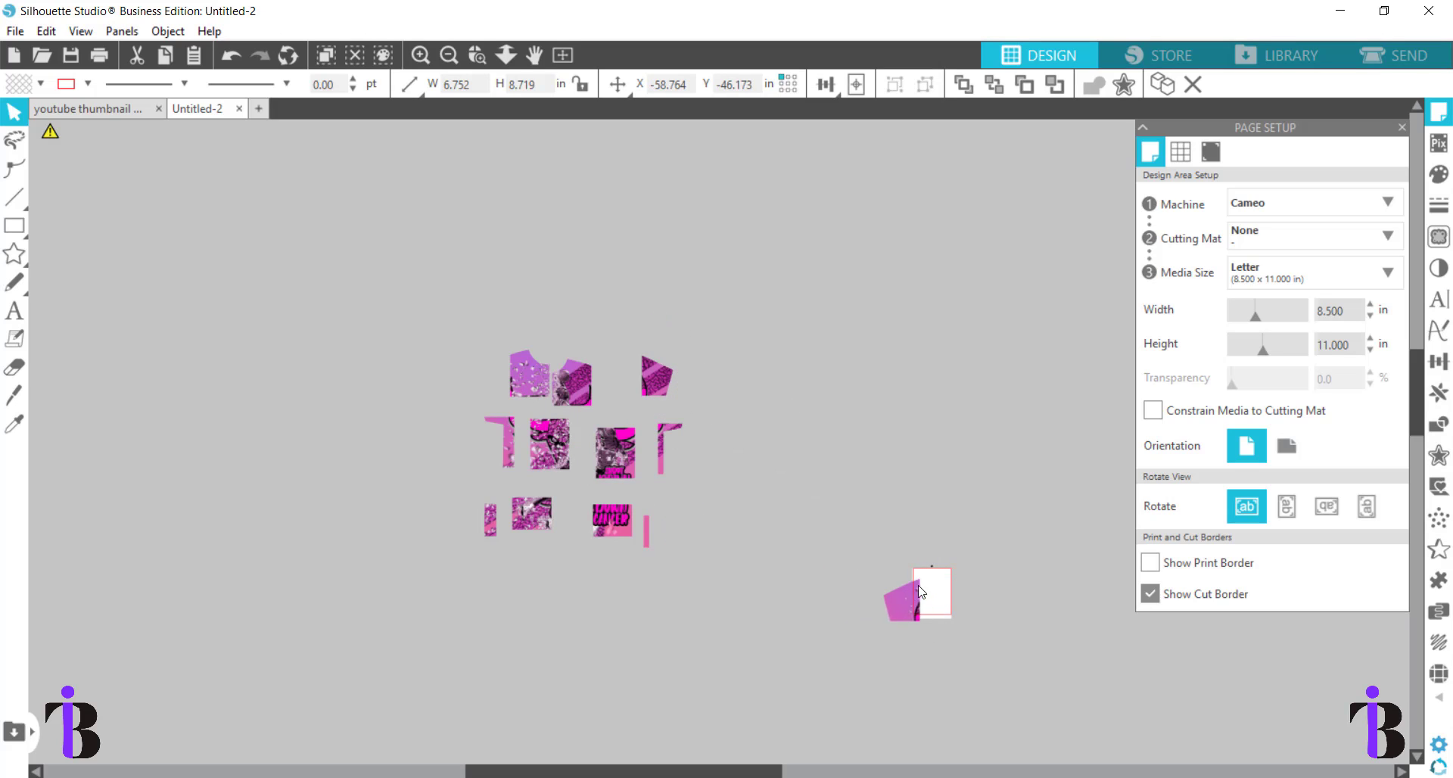
drag(922, 593, 445, 327)
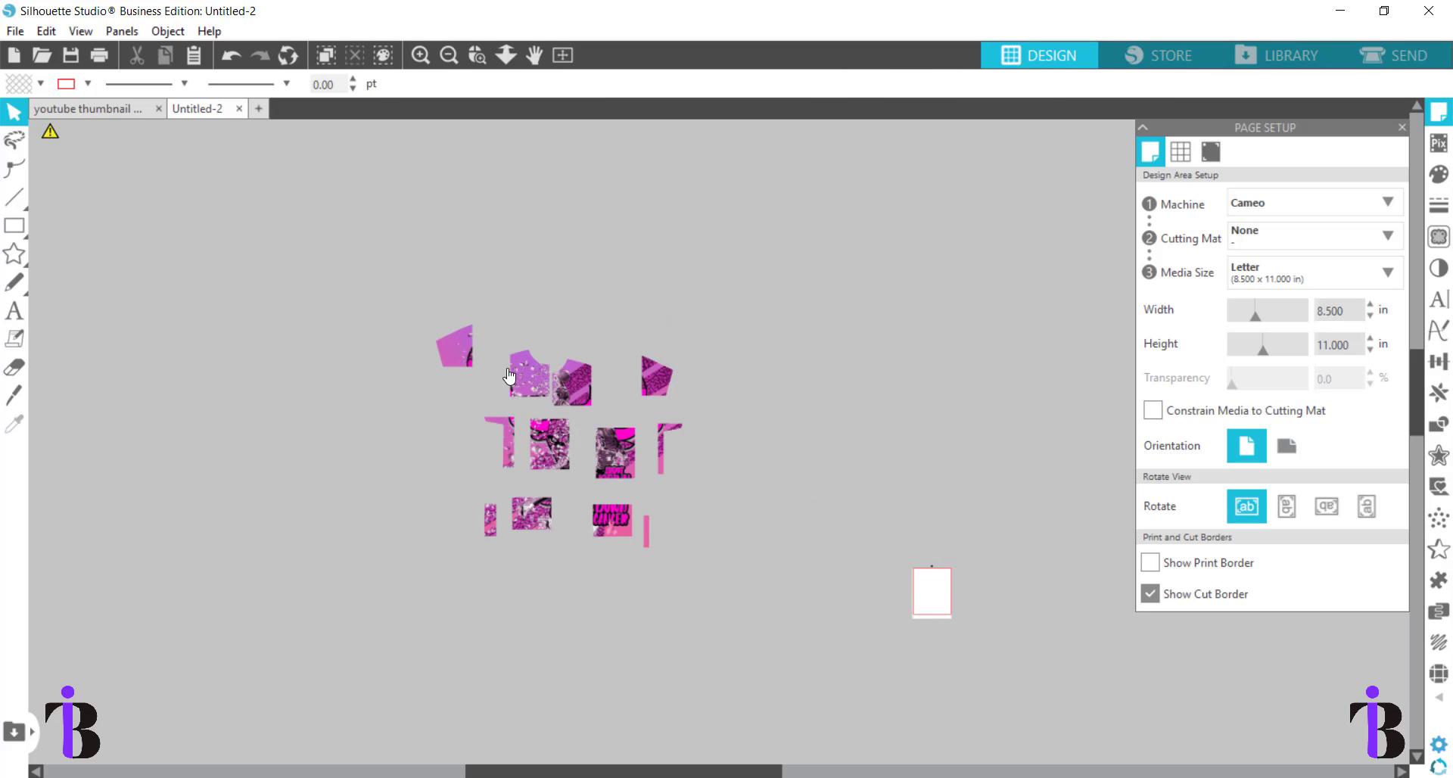
mouse_move(509, 377)
mouse_down()
mouse_move(916, 590)
mouse_move(603, 389)
mouse_move(518, 360)
mouse_up()
drag(513, 441, 476, 413)
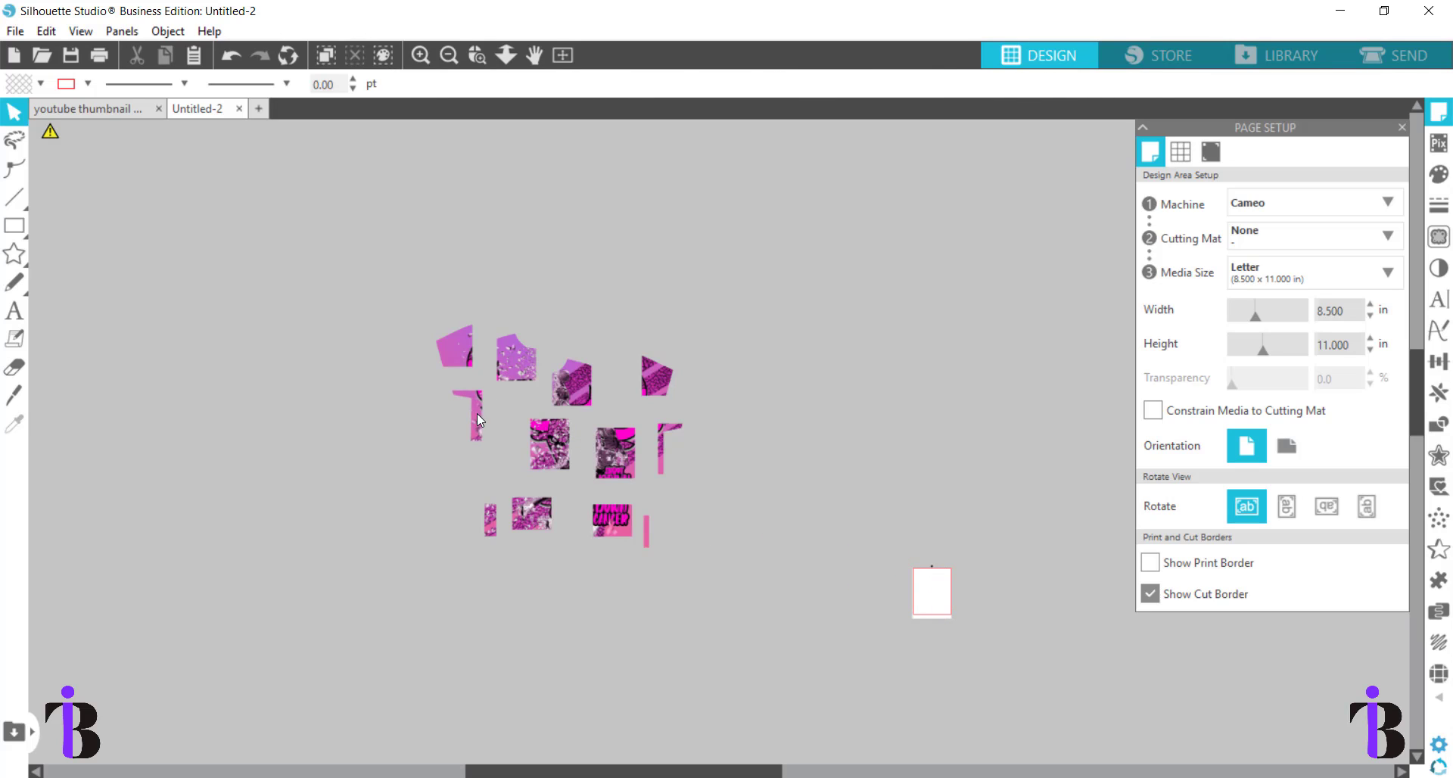
drag(561, 459, 610, 462)
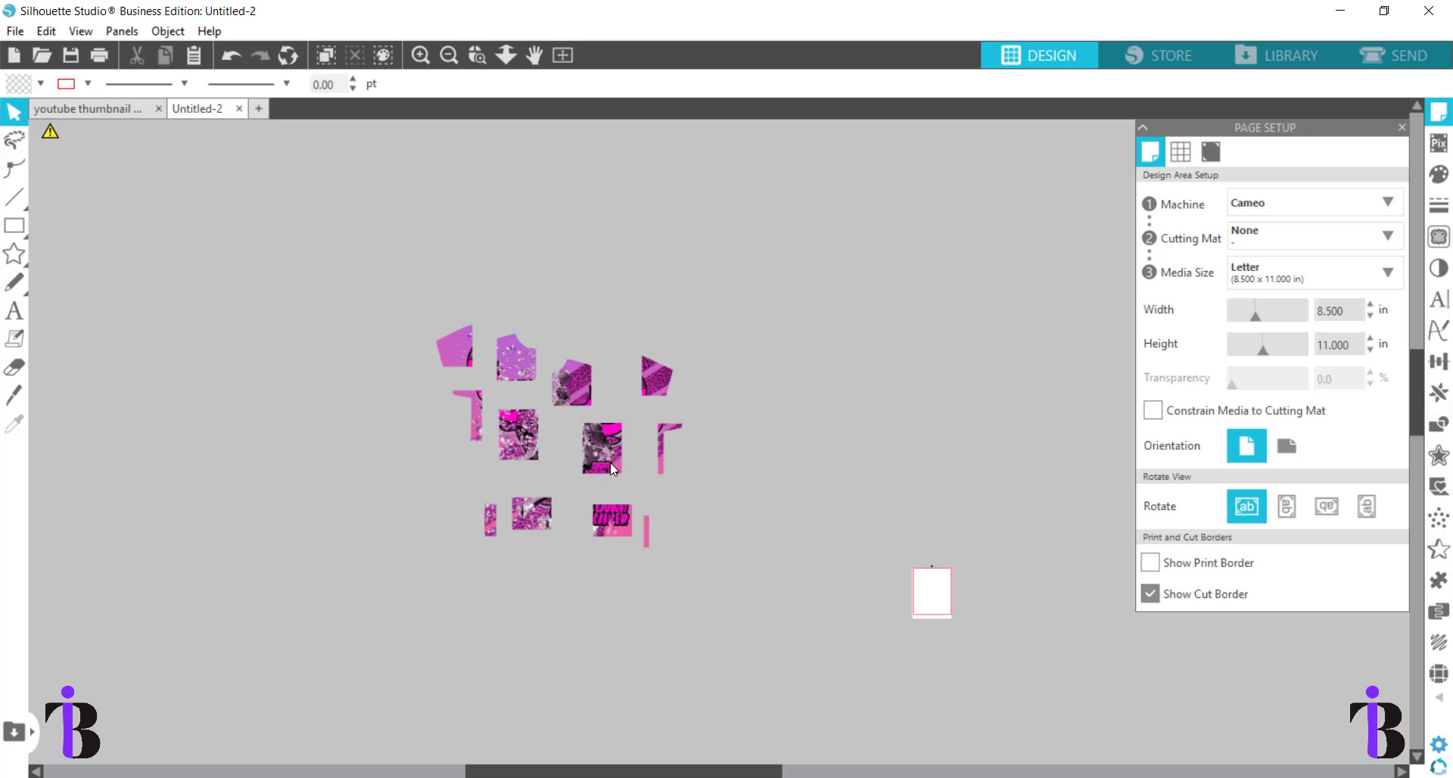
mouse_move(589, 523)
mouse_down()
mouse_move(920, 592)
mouse_move(580, 506)
mouse_up()
Place the two narrow bottom-row strips side by side on the page, and move the pair out below the other pieces
drag(492, 522, 936, 603)
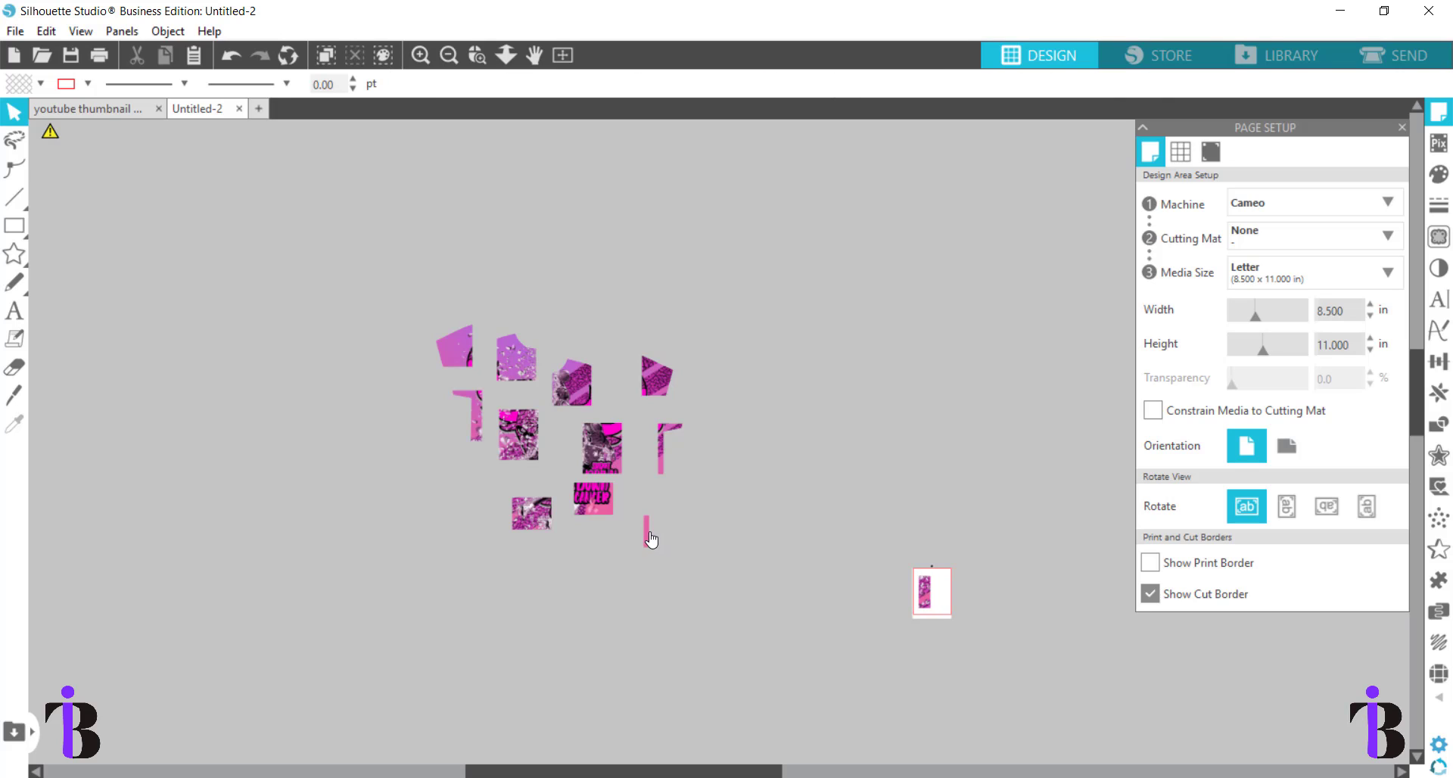
drag(647, 539, 947, 593)
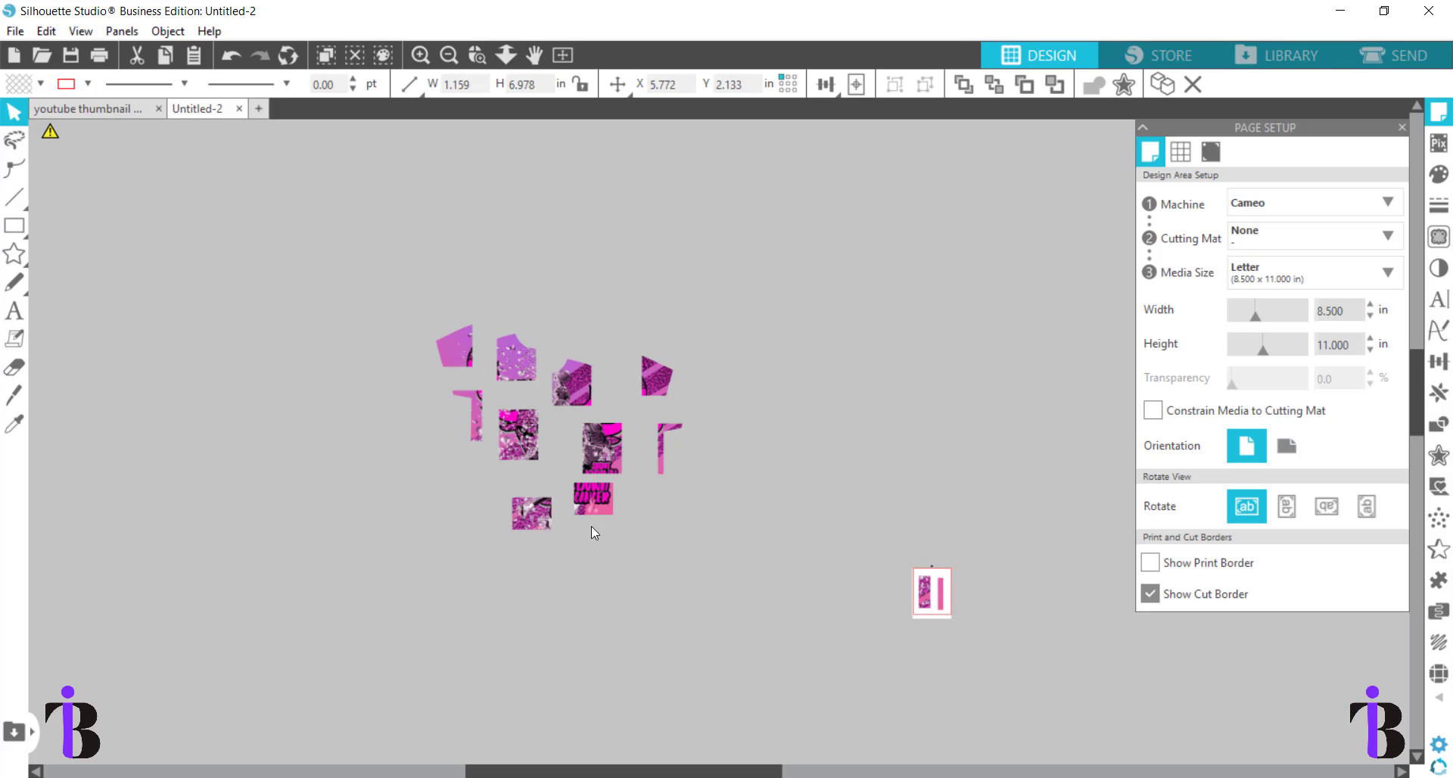
drag(588, 539, 600, 600)
click(918, 598)
Rotate the two wide bottom-row pieces by 90°, checking the left one against the page, and set them below the other rows
drag(807, 588, 931, 595)
click(931, 595)
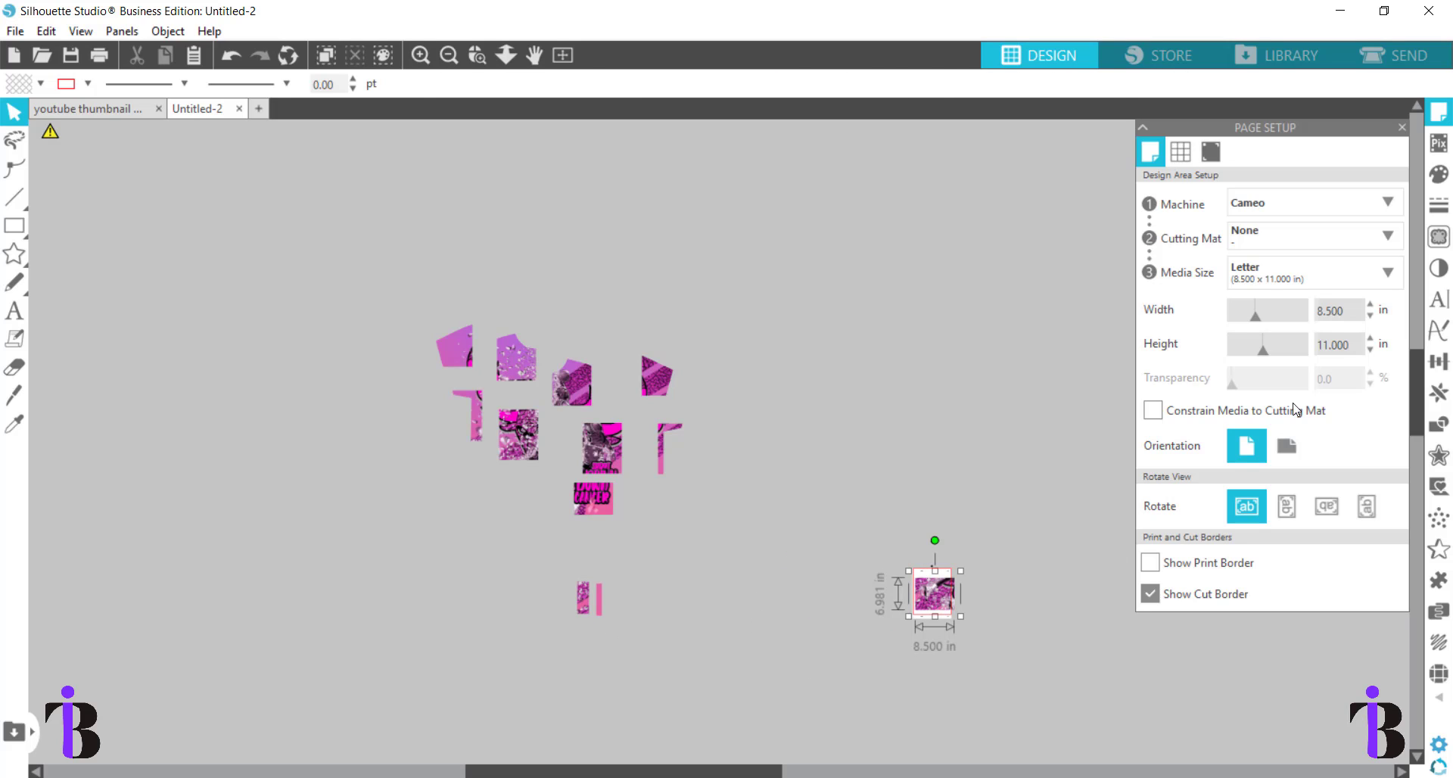
click(1439, 361)
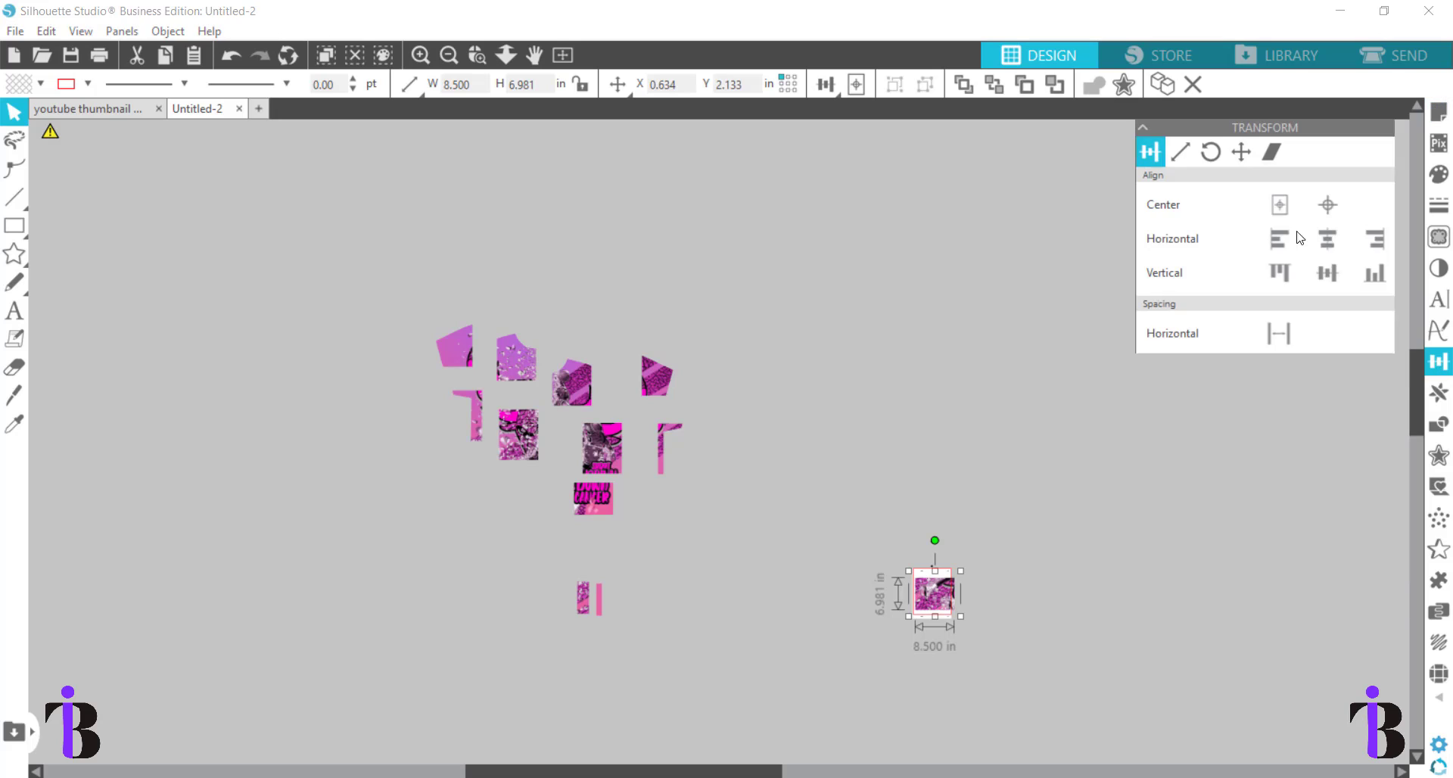
click(1212, 152)
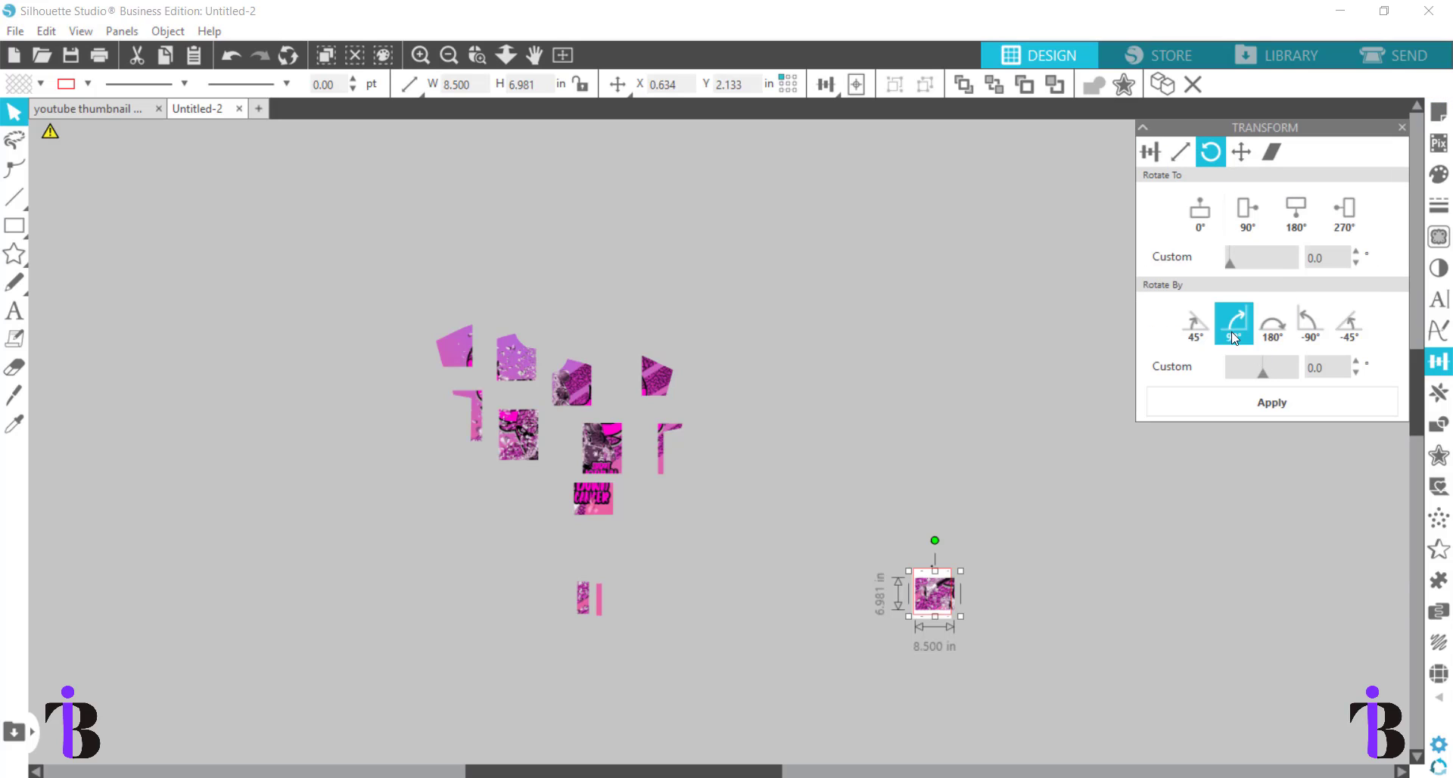
click(1234, 327)
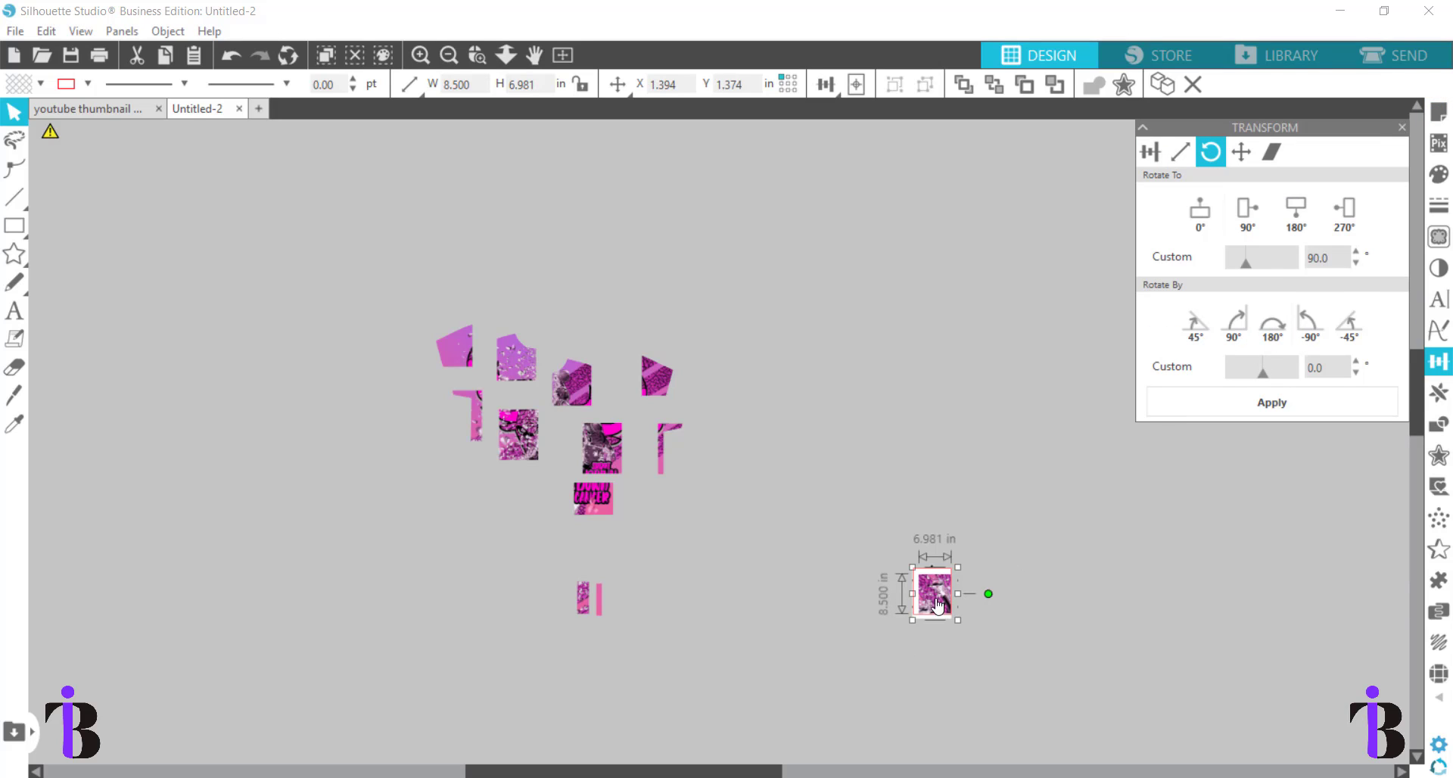
drag(935, 594, 545, 541)
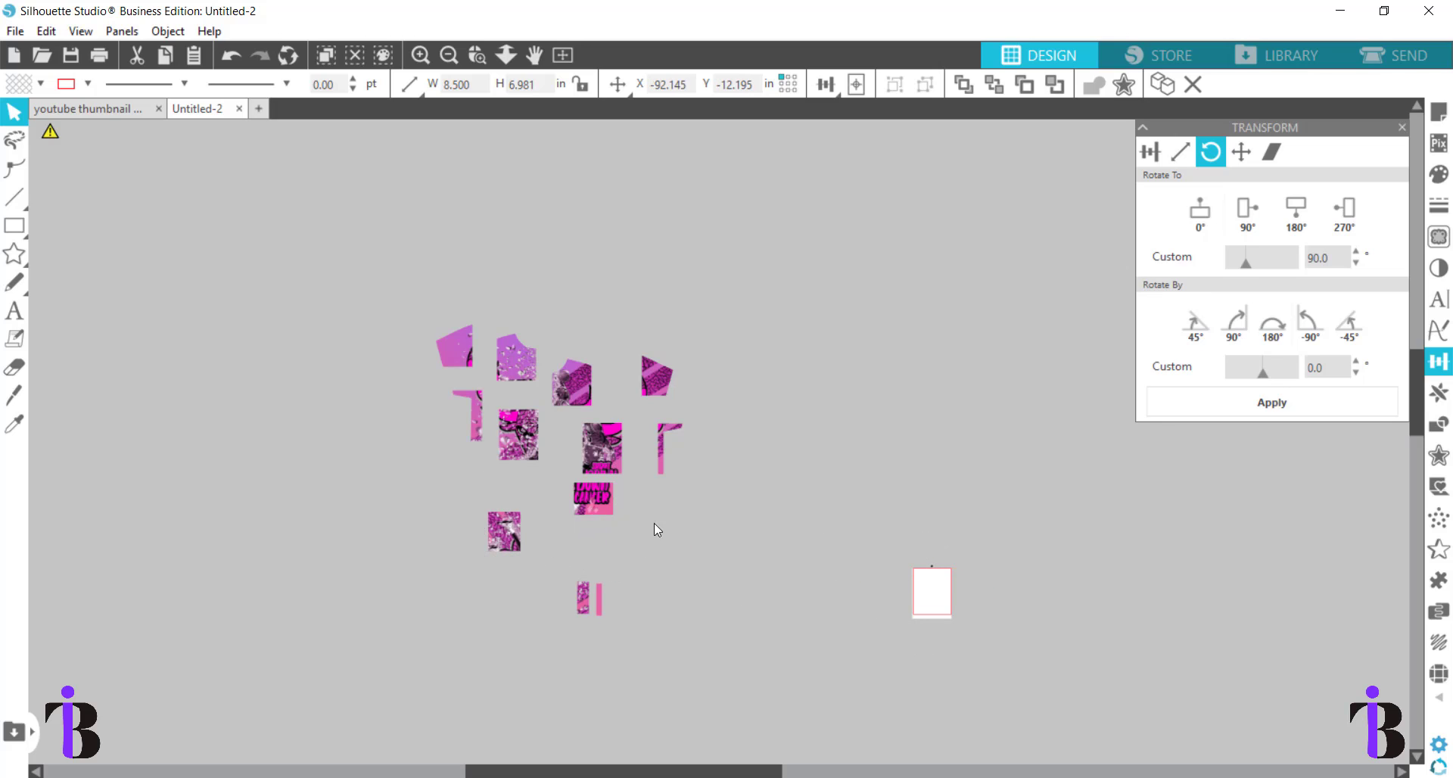
drag(593, 498, 598, 535)
click(1234, 327)
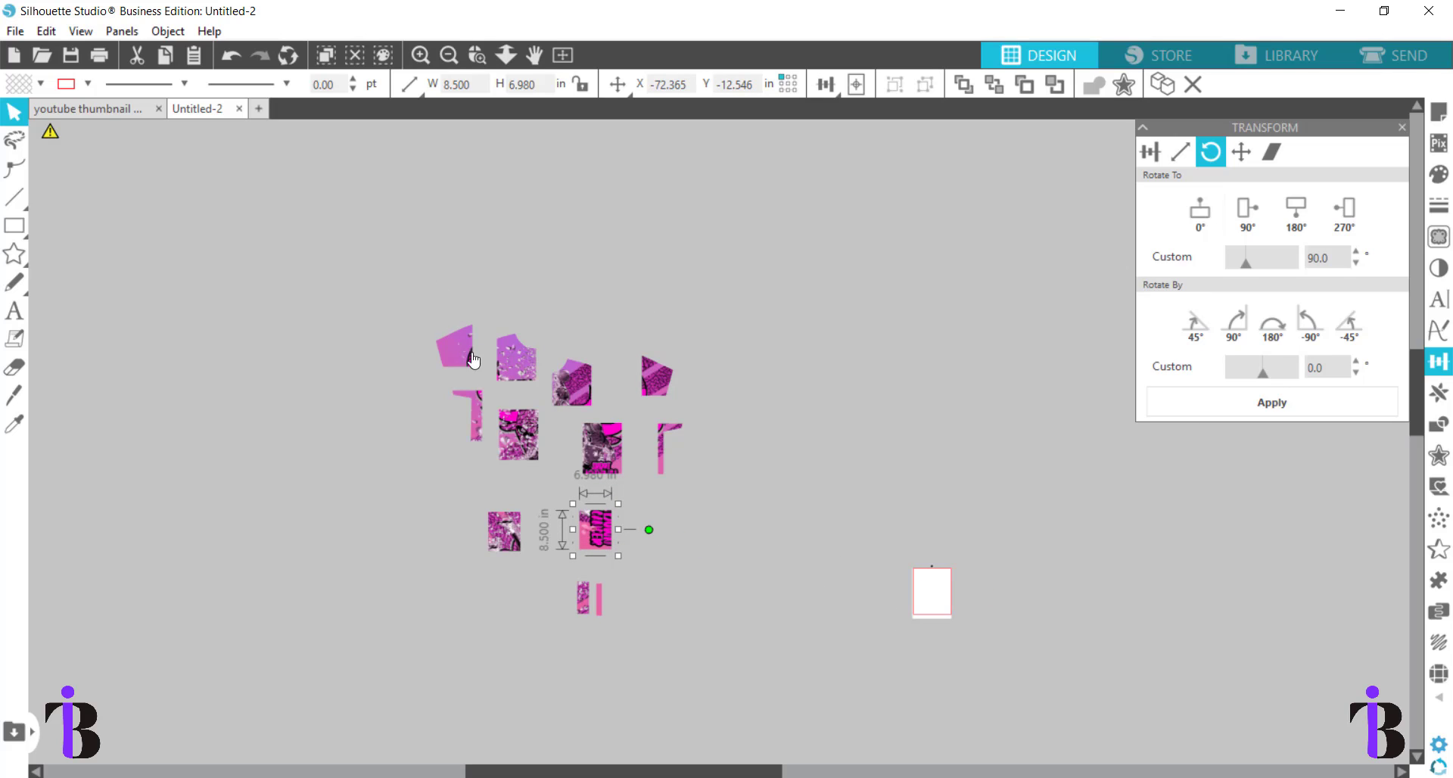
Move the shoulder, sleeve, body and narrow strip pieces closer to the page, and select all the pieces
drag(473, 360, 685, 473)
drag(566, 390, 751, 484)
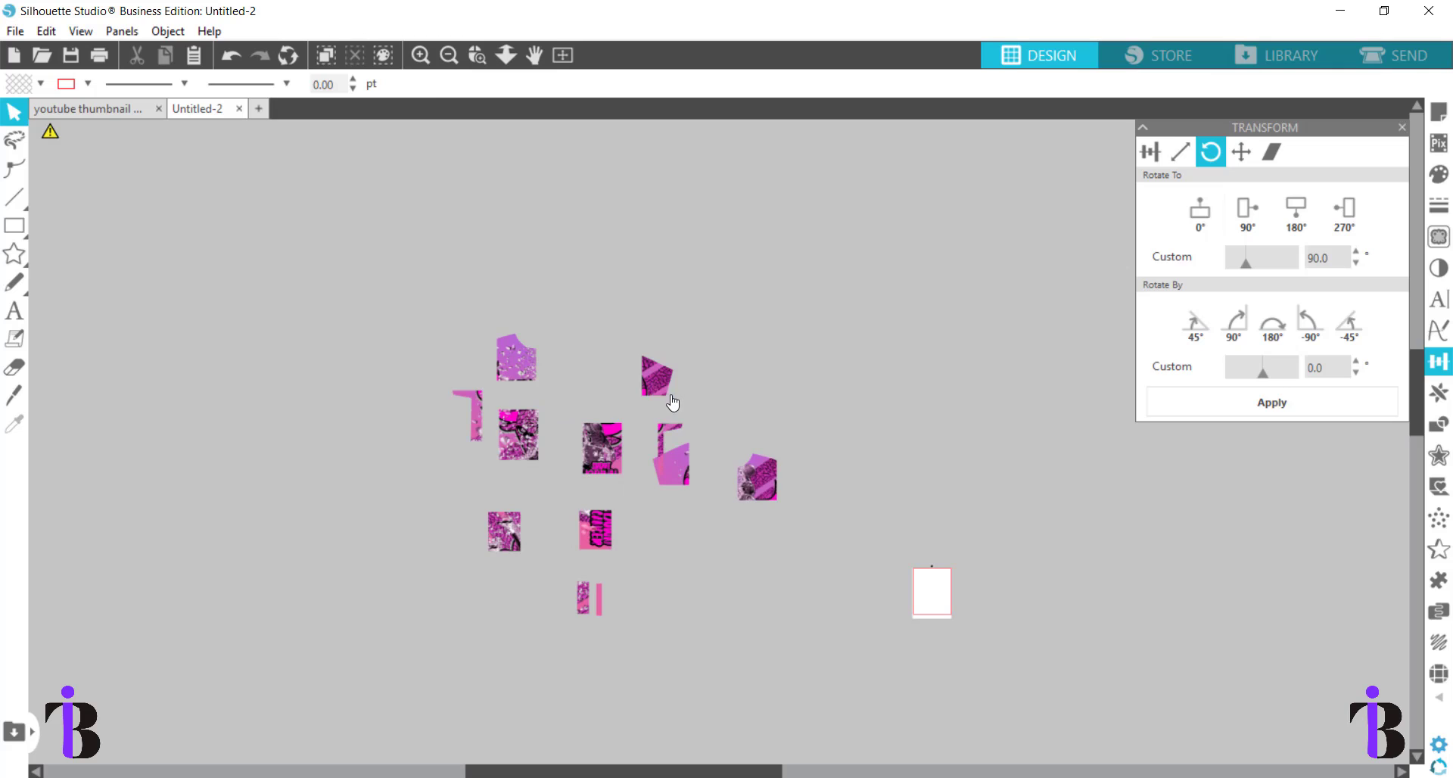
drag(673, 401, 744, 473)
drag(613, 459, 685, 486)
drag(594, 606, 660, 602)
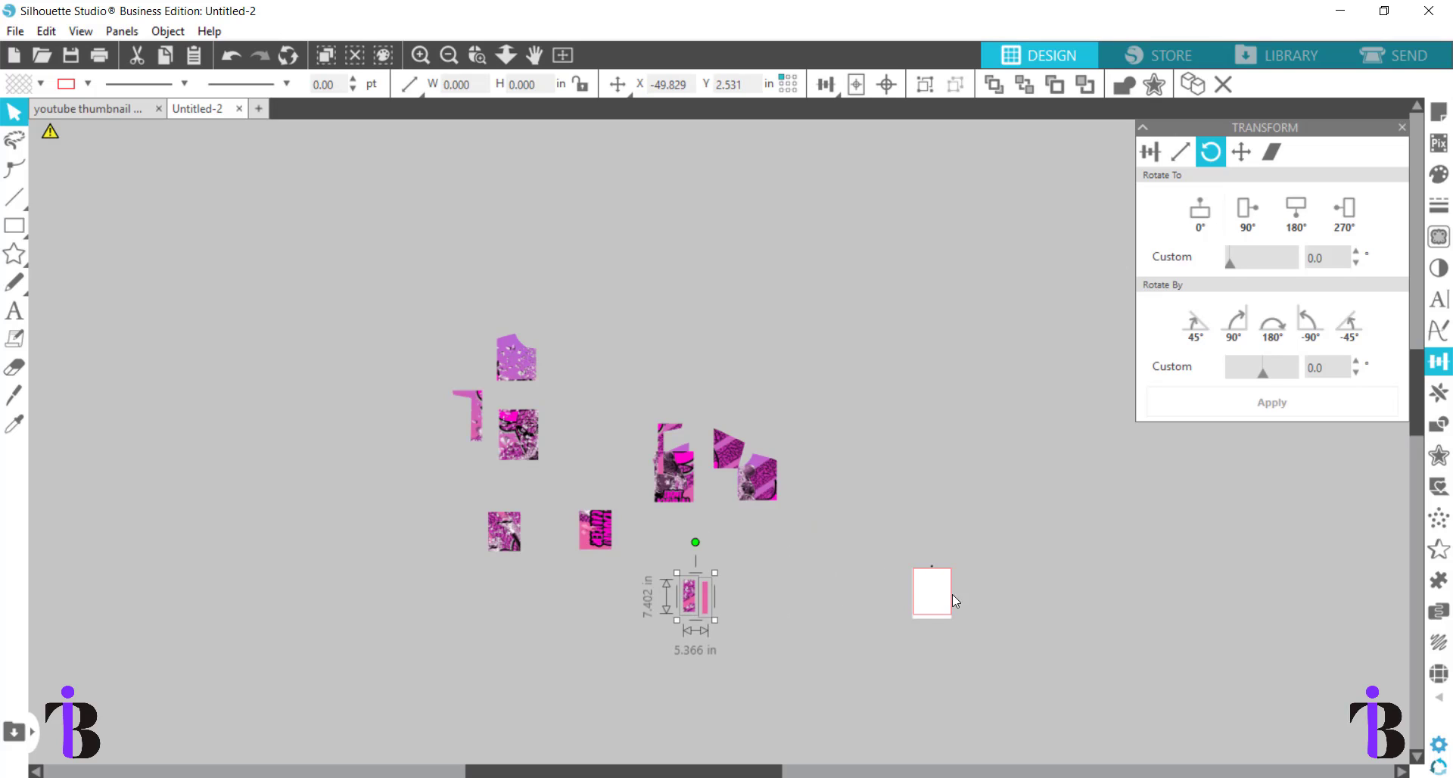
drag(691, 598, 628, 588)
click(675, 545)
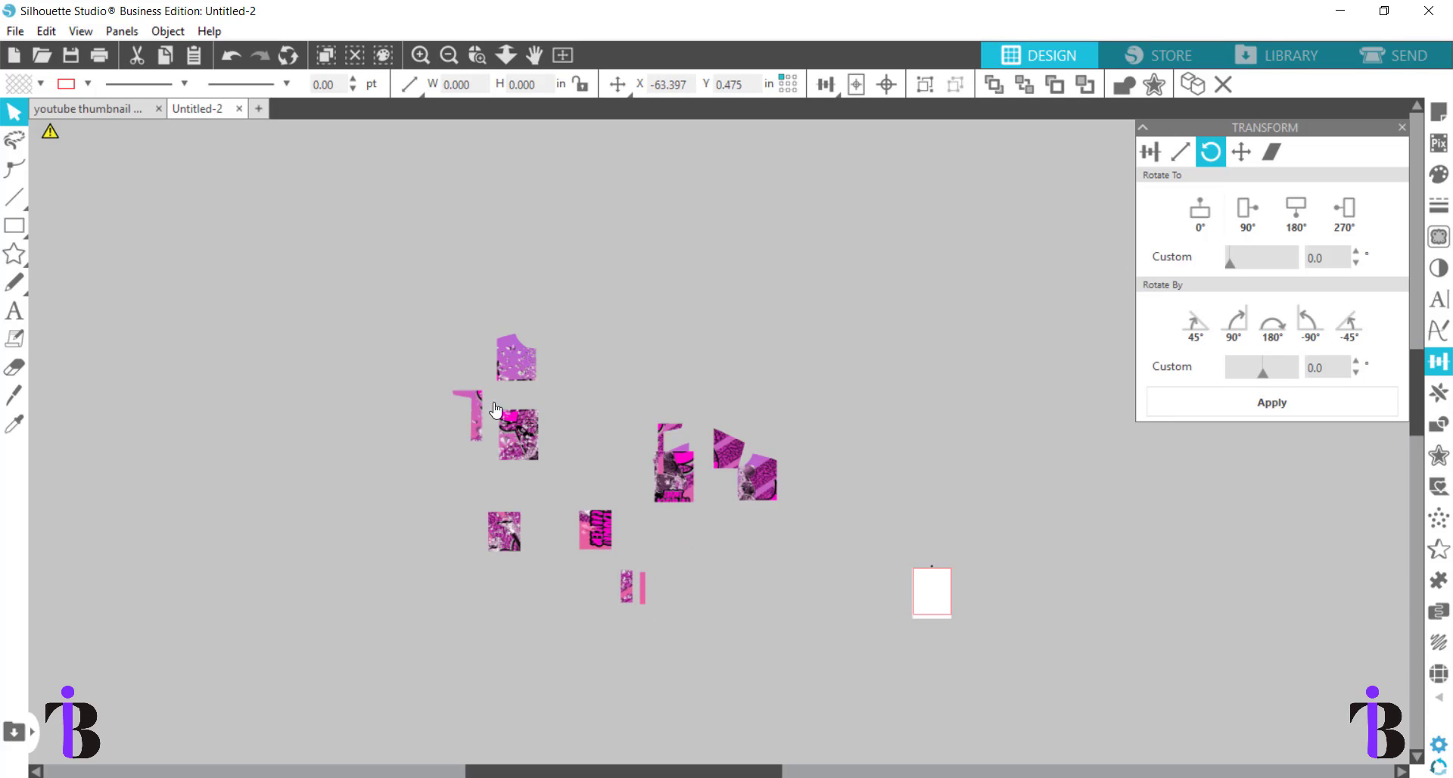
drag(468, 403, 572, 450)
drag(497, 423, 603, 456)
key(ctrl+a)
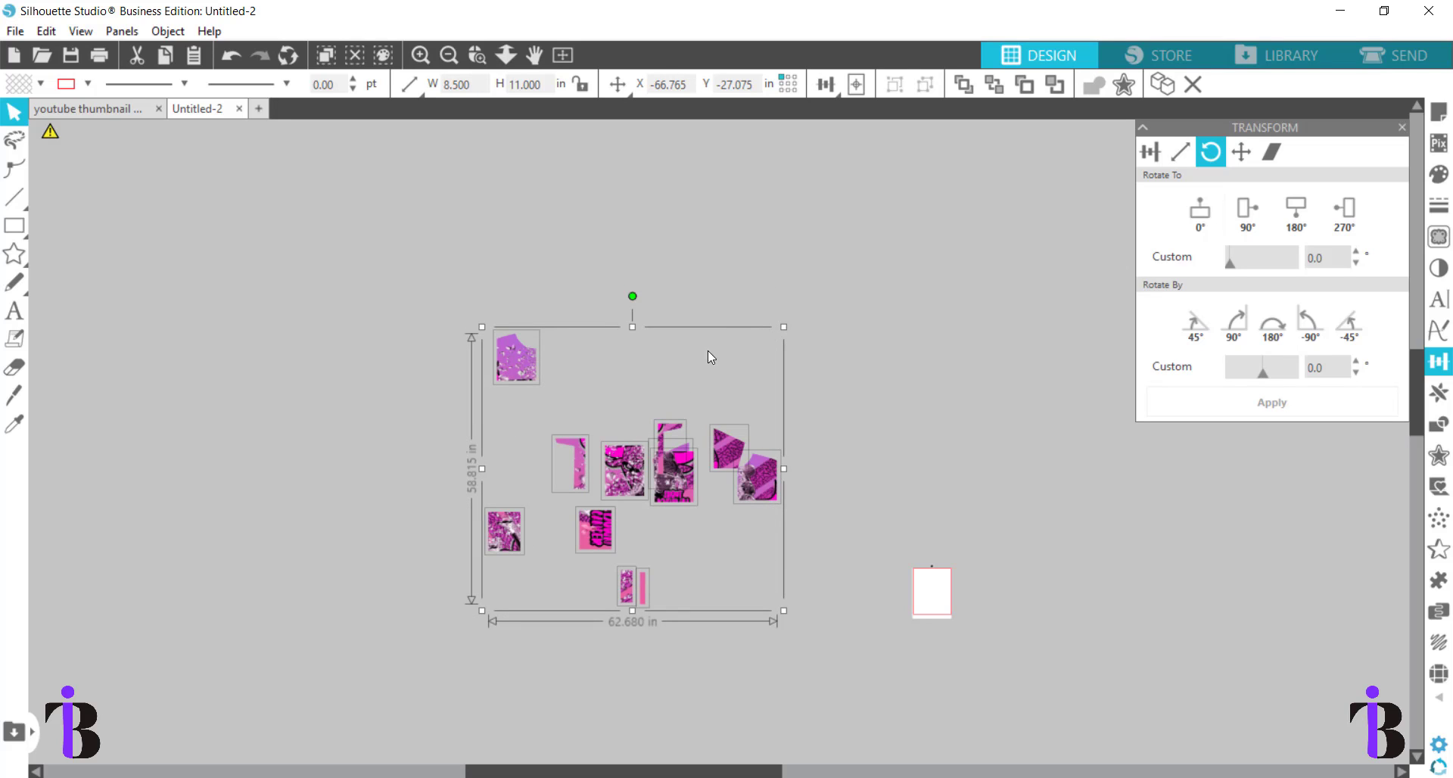